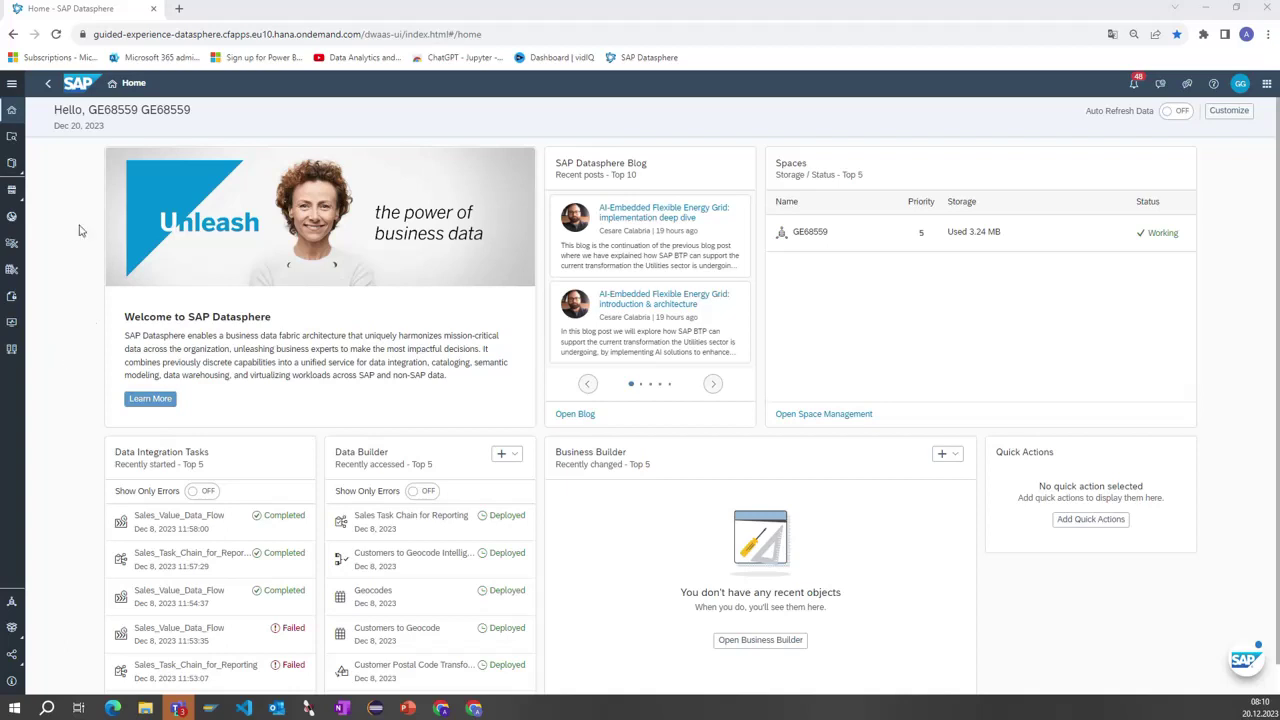
Step: Open the Data Builder and start a new table from its table area
{"action": "left_click", "coordinate": [9, 84]}
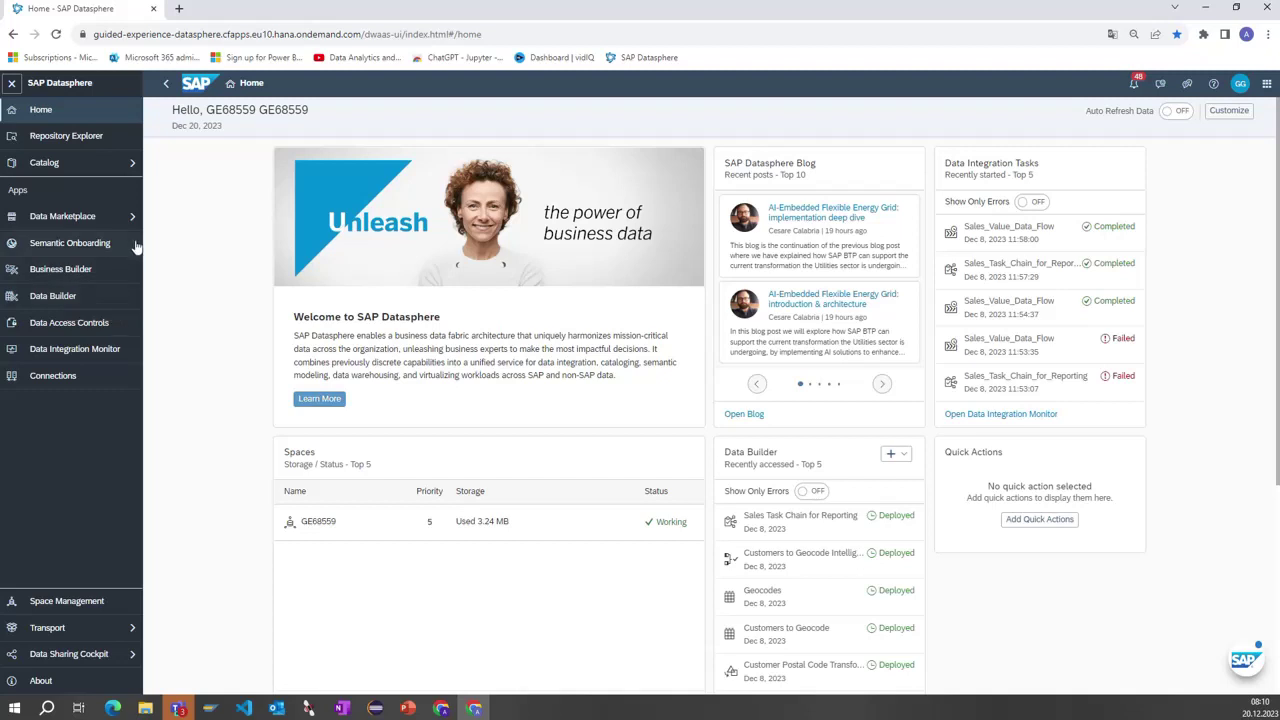
{"action": "left_click", "coordinate": [100, 301]}
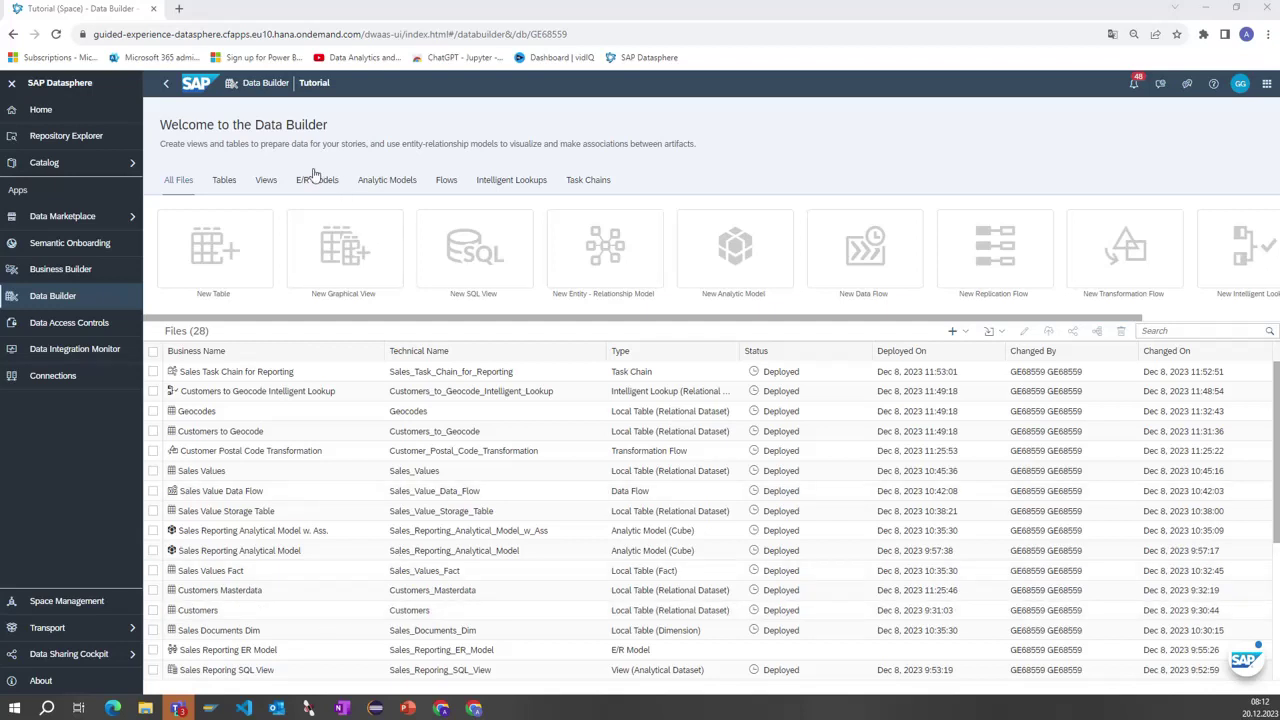
{"action": "left_click", "coordinate": [225, 181]}
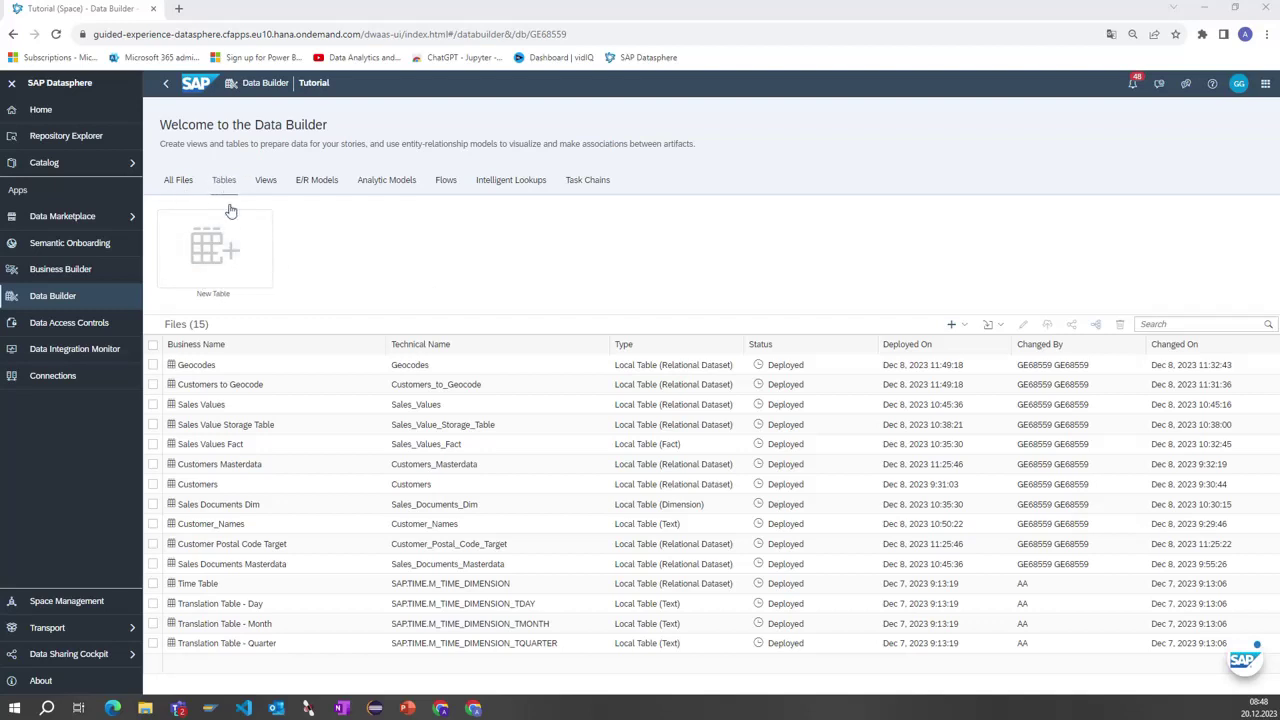
{"action": "left_click", "coordinate": [179, 180]}
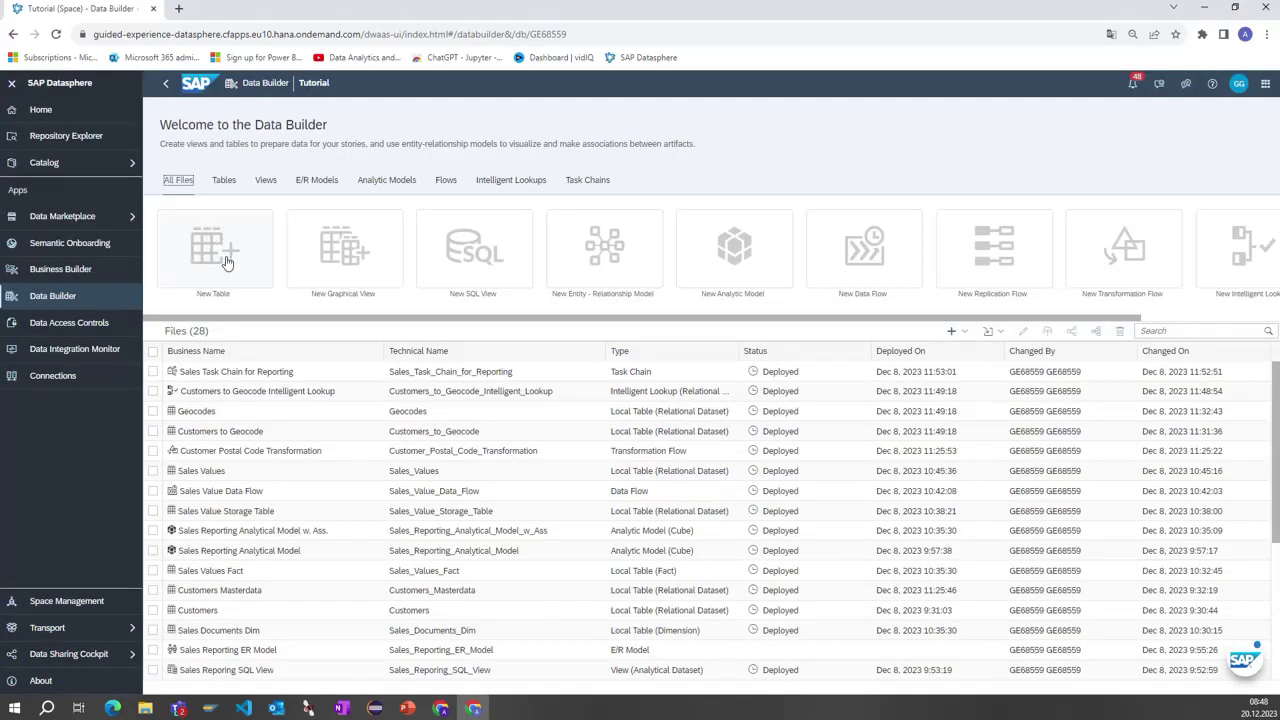
{"action": "left_click", "coordinate": [222, 184]}
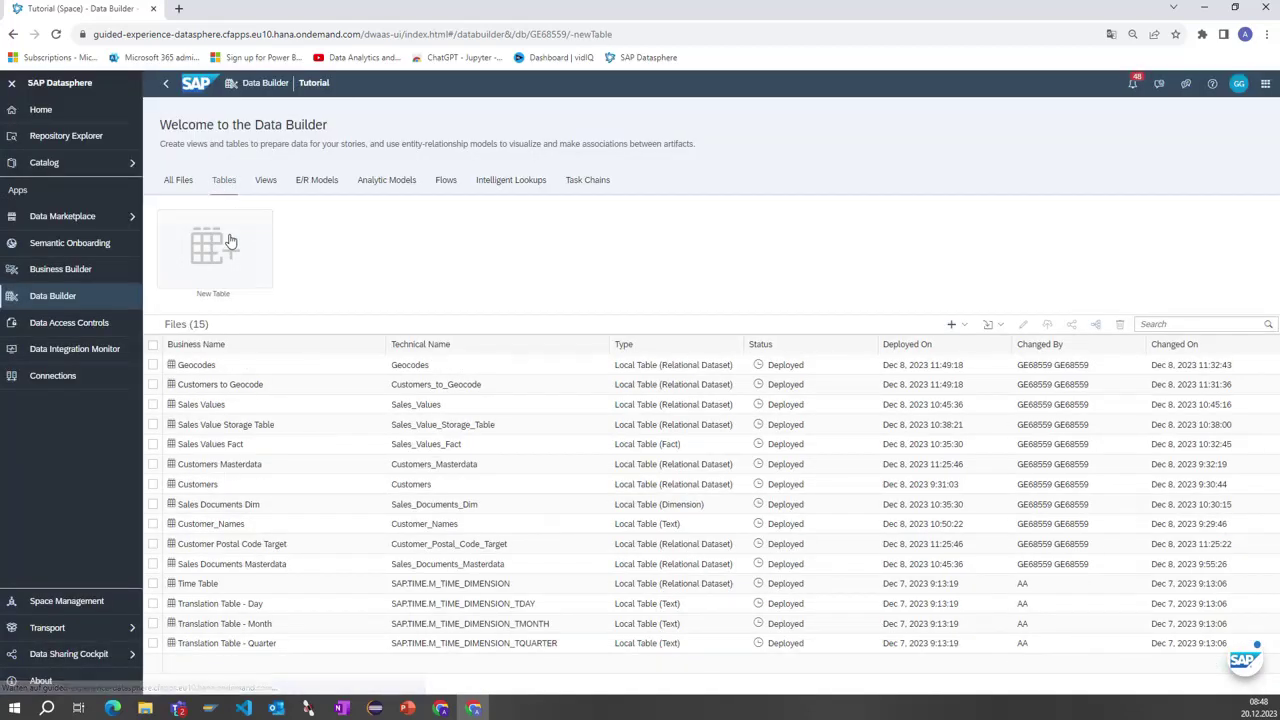
{"action": "left_click", "coordinate": [229, 240]}
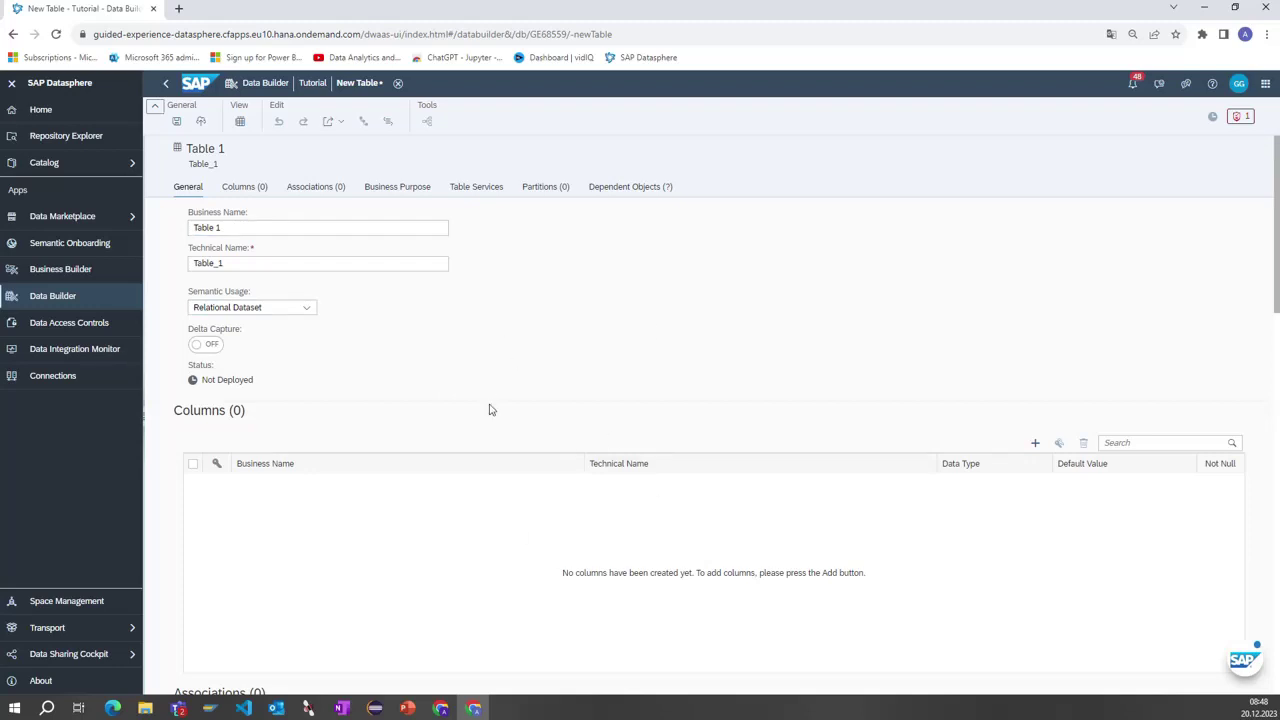
Step: Shorten the new table's business name to Table and choose Relational Dataset as its semantic usage
{"action": "left_click", "coordinate": [238, 229]}
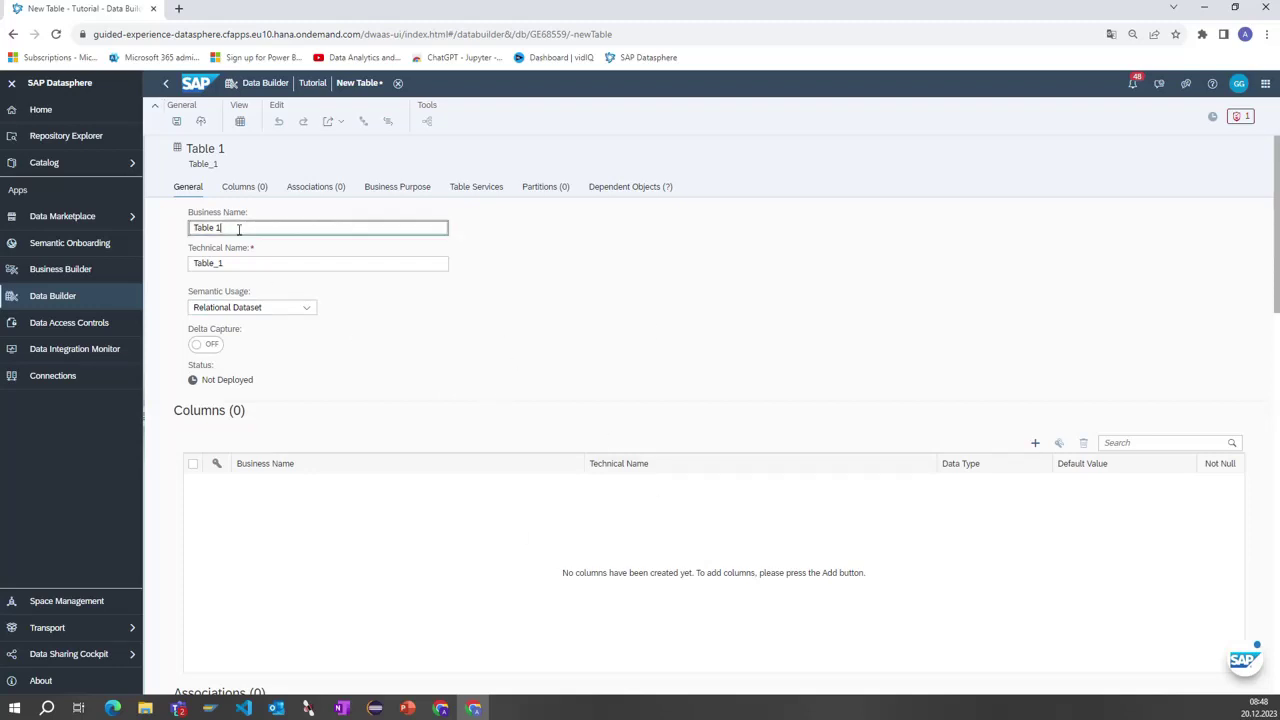
{"action": "key", "text": "BackSpace"}
{"action": "key", "text": "BackSpace"}
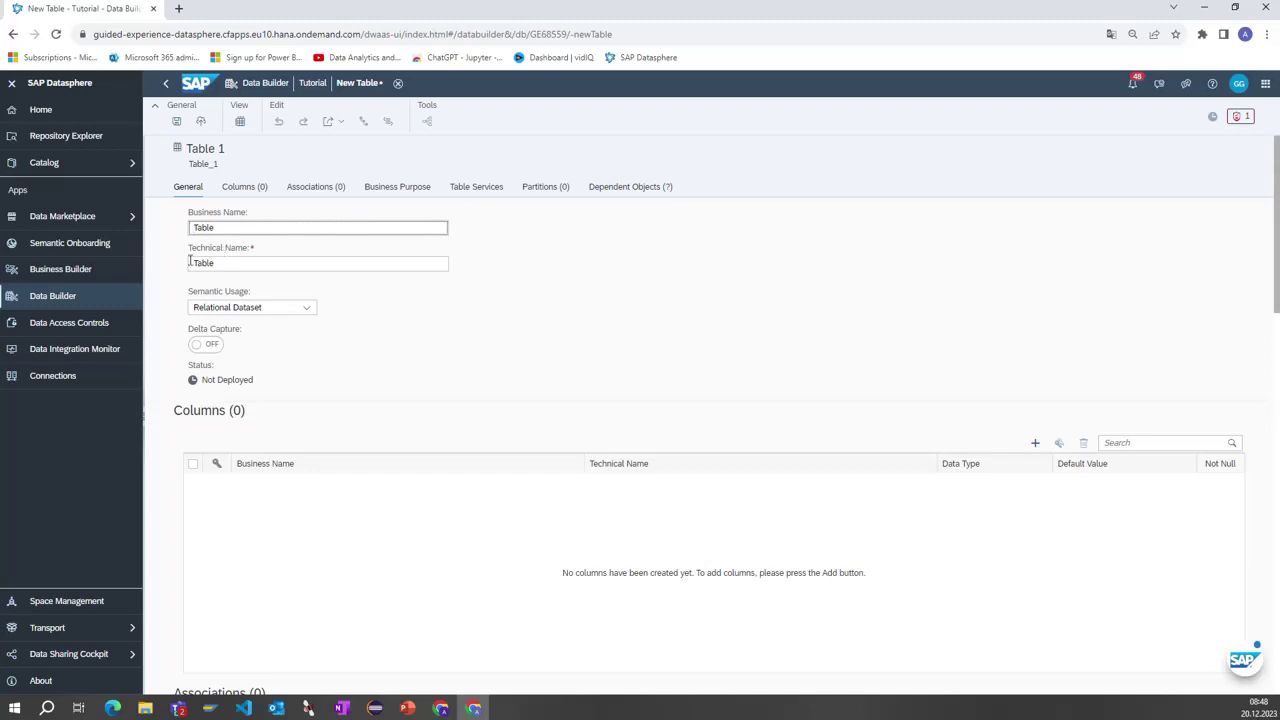
{"action": "left_click", "coordinate": [261, 316]}
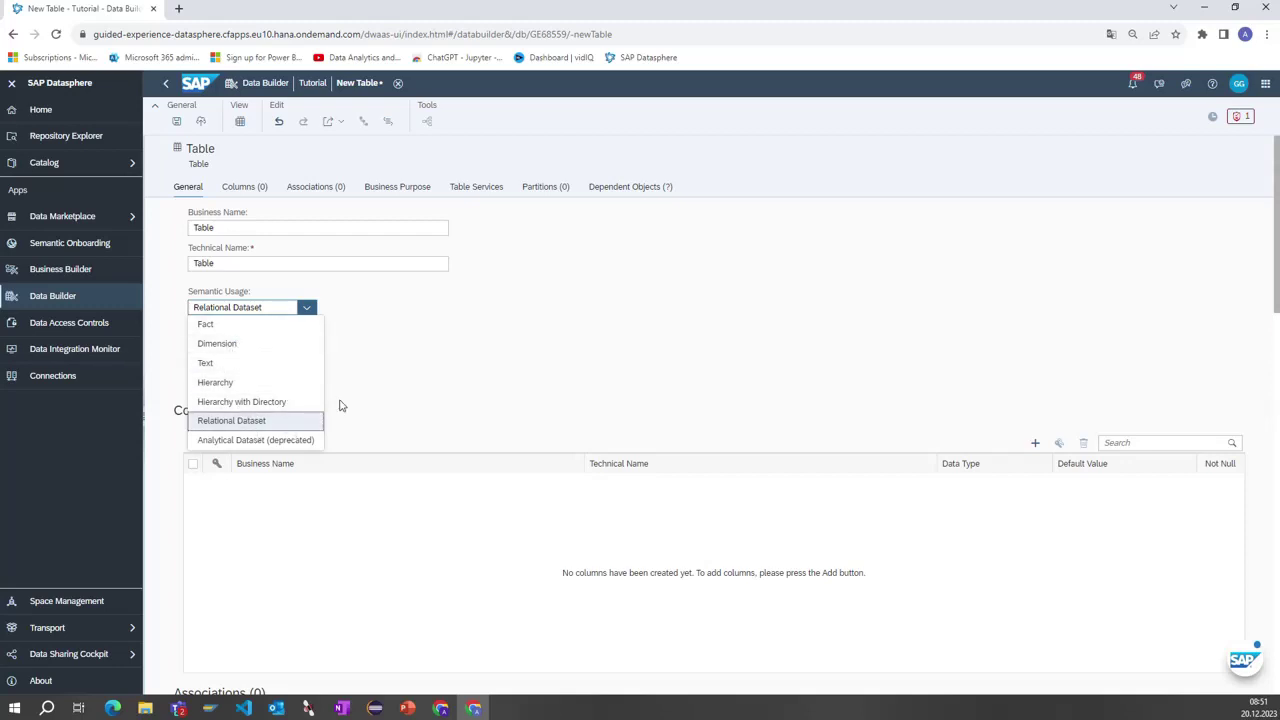
{"action": "left_click", "coordinate": [254, 428]}
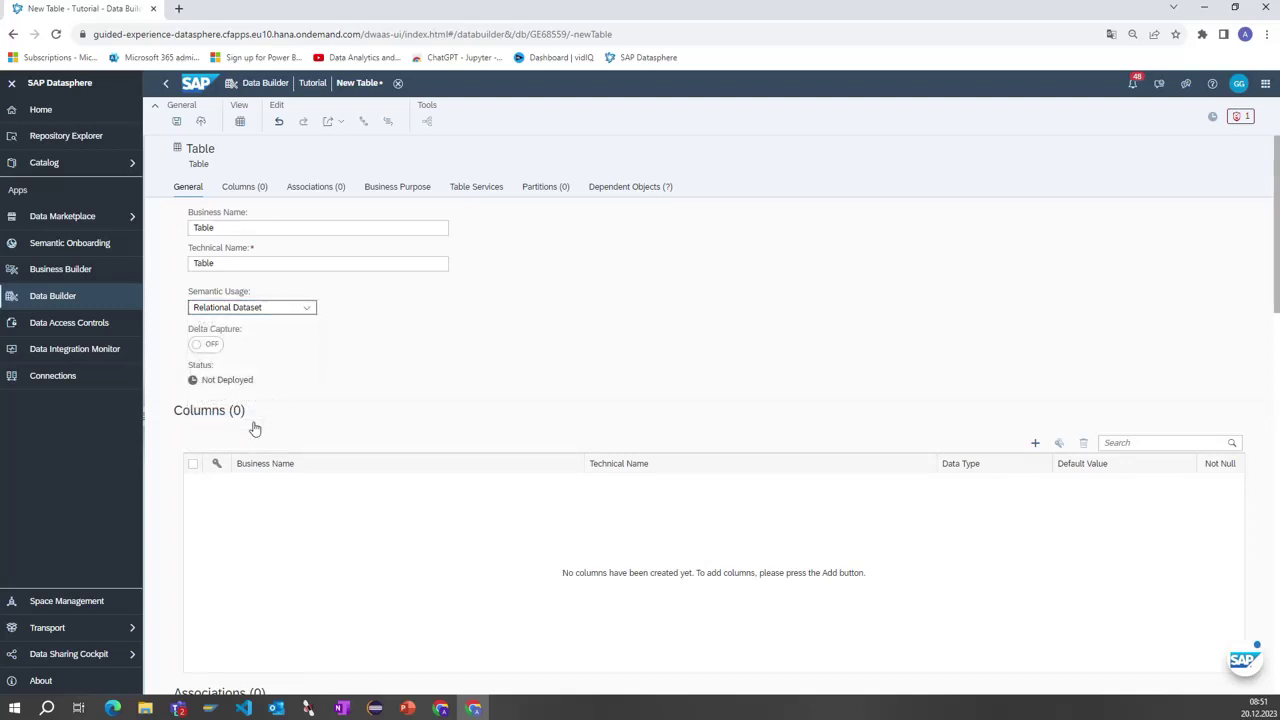
Step: Change the table's business name to Relational Table, with Relational_Table as its technical name
{"action": "left_click", "coordinate": [196, 226]}
{"action": "left_click", "coordinate": [250, 258]}
{"action": "type", "text": "Rea"}
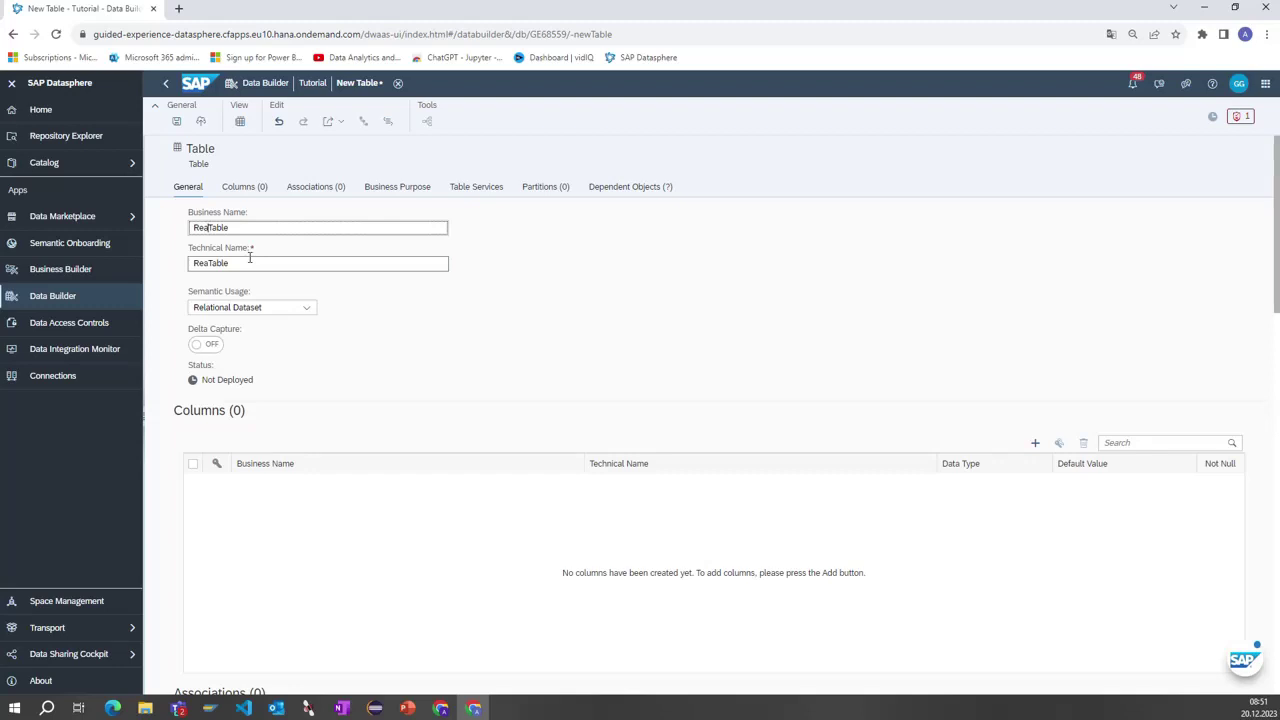
{"action": "key", "text": "BackSpace"}
{"action": "type", "text": "lational"}
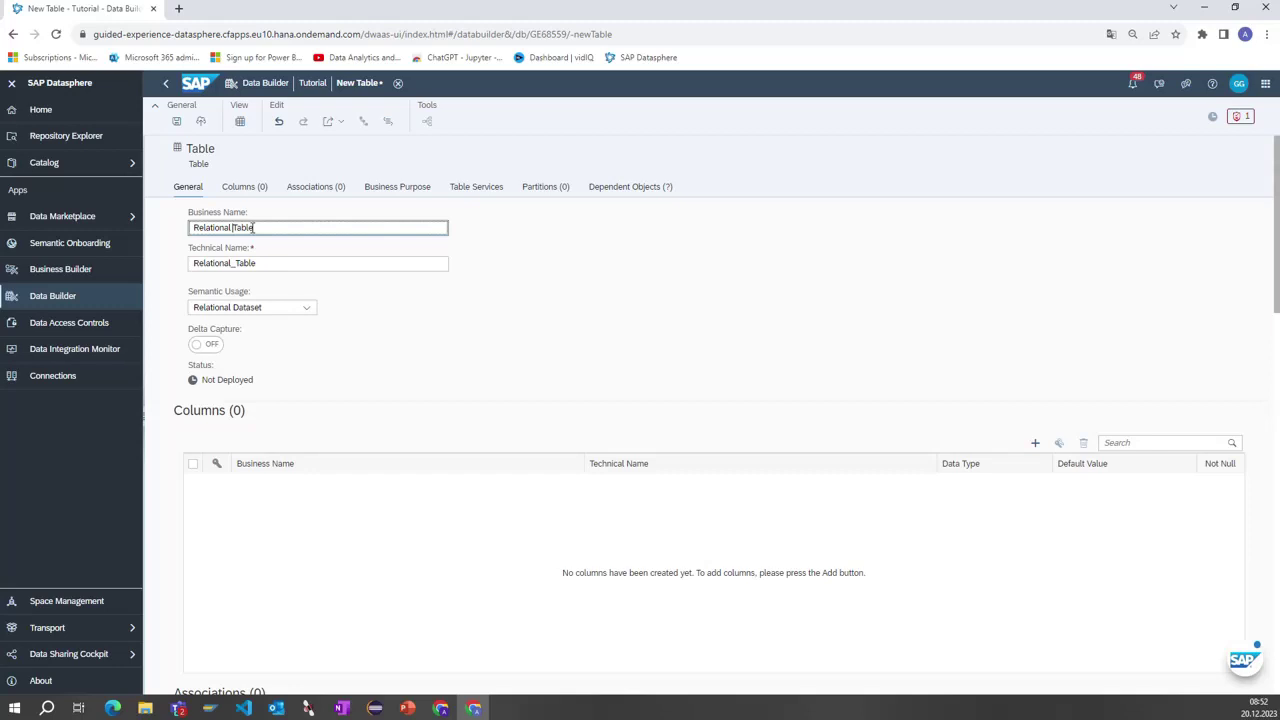
{"action": "left_click", "coordinate": [236, 265]}
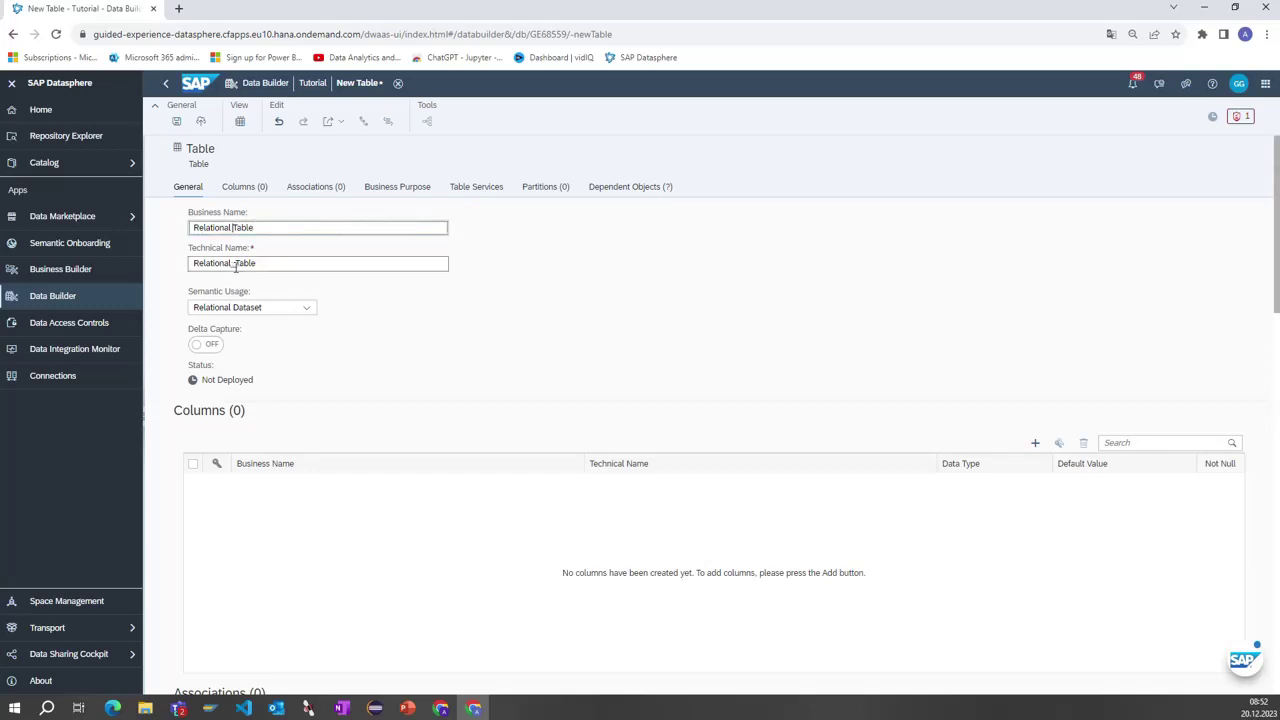
{"action": "left_click", "coordinate": [228, 233]}
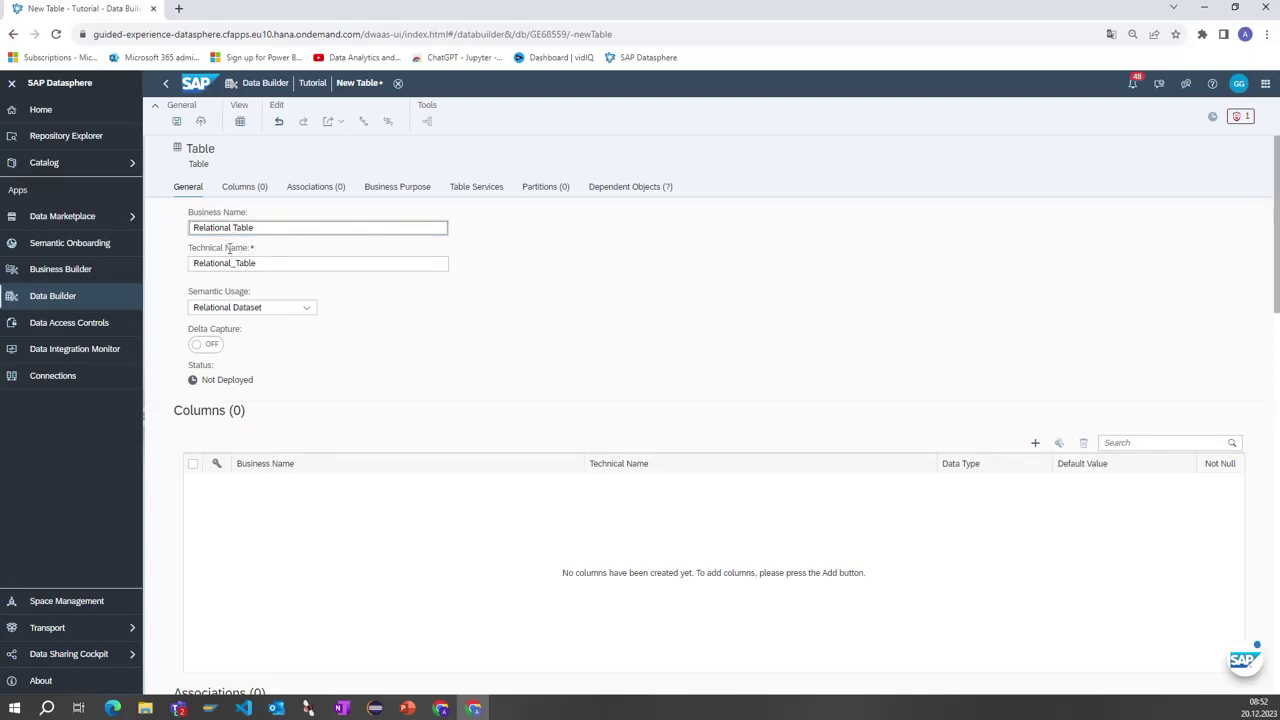
Step: Turn delta capture on for the table and switch it back off
{"action": "left_click", "coordinate": [206, 345]}
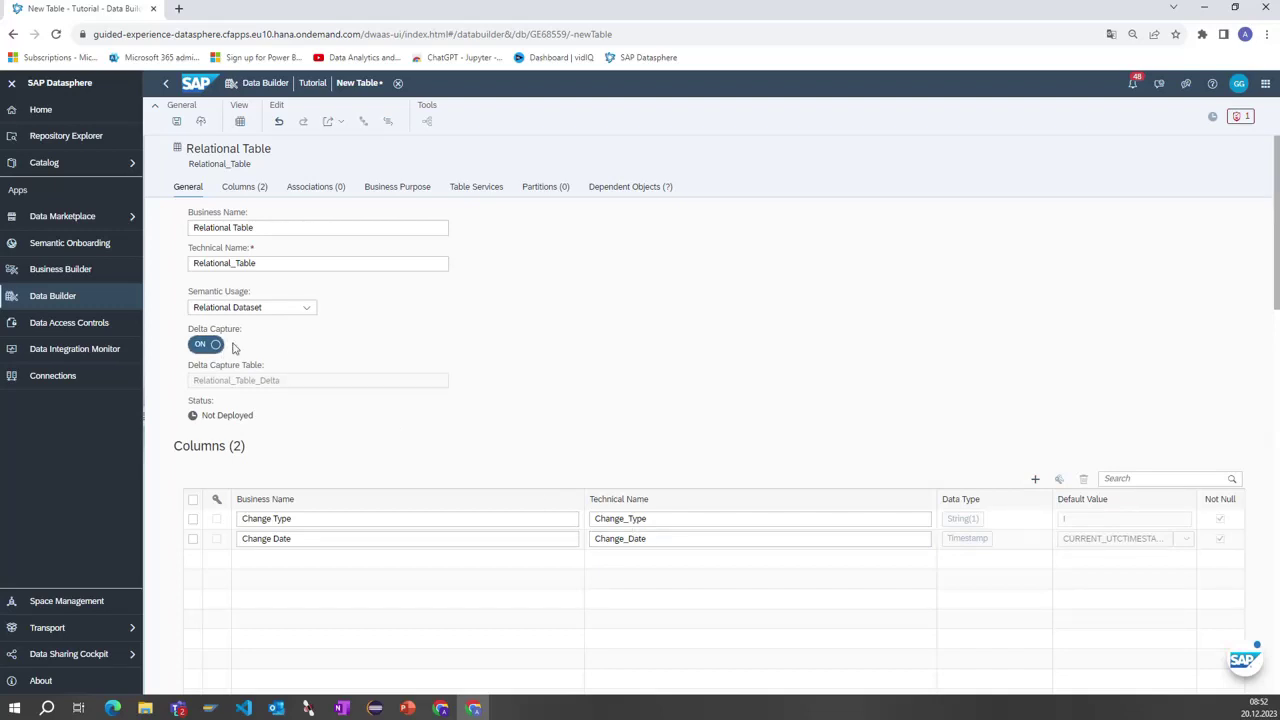
{"action": "left_click", "coordinate": [201, 345]}
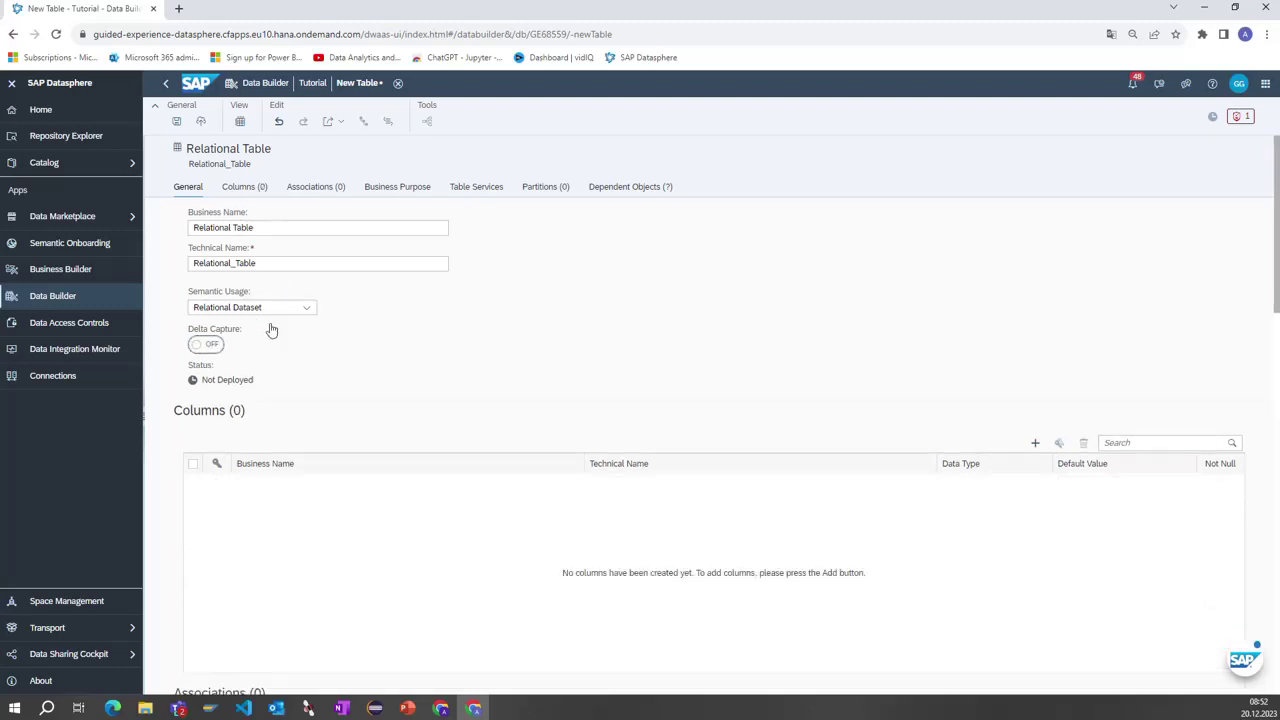
Step: Add the table's first column with the business name Customer Key
{"action": "left_click", "coordinate": [1036, 444]}
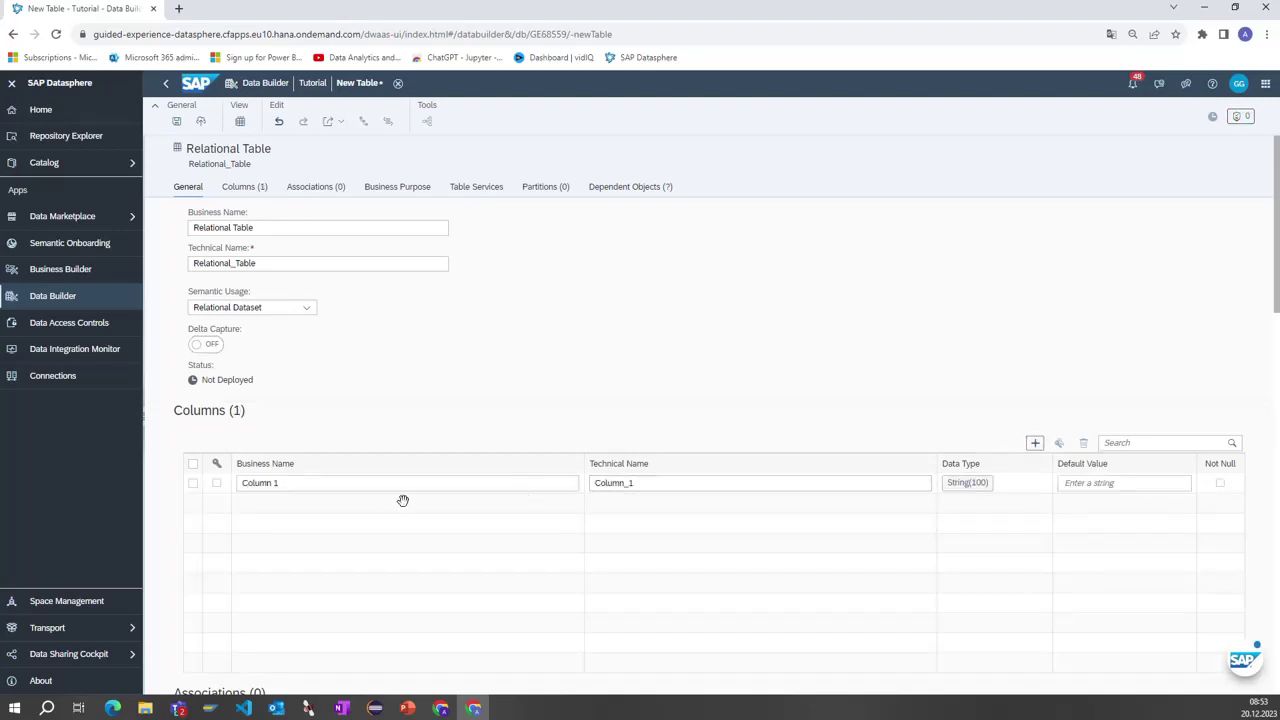
{"action": "left_click", "coordinate": [283, 482]}
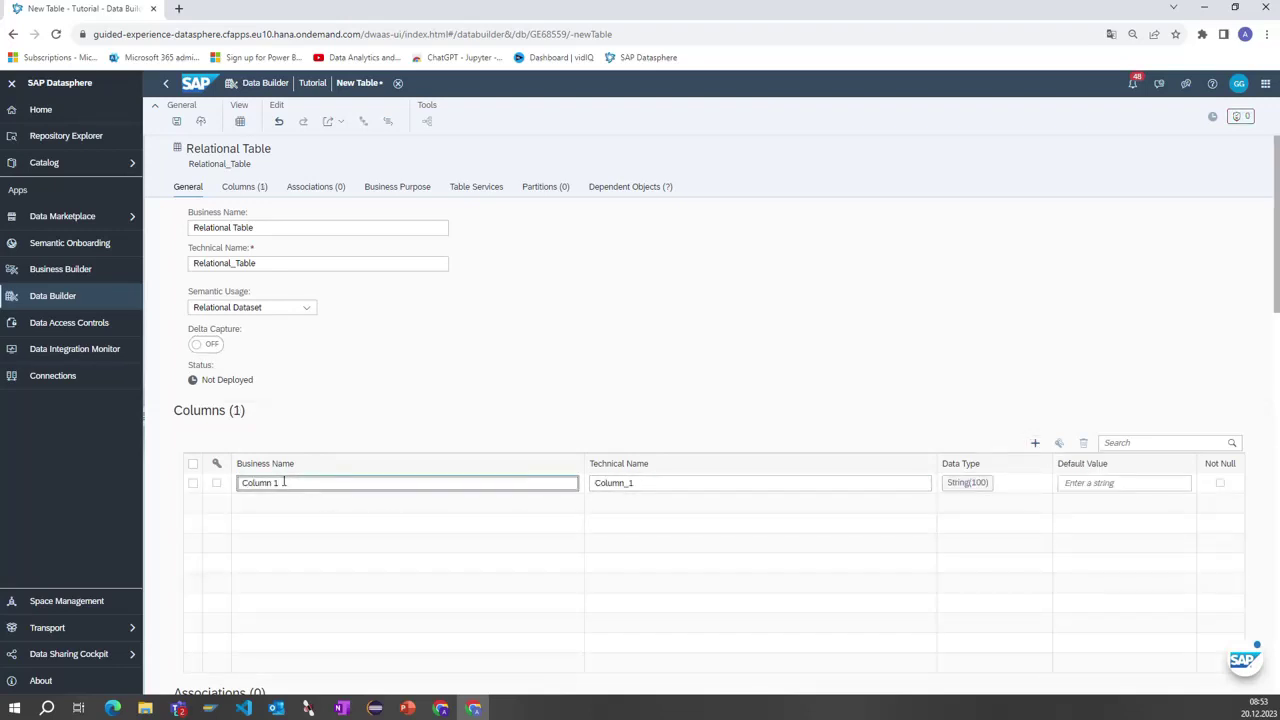
{"action": "key", "text": "ctrl+a"}
{"action": "key", "text": "BackSpace"}
{"action": "type", "text": "Customer"}
{"action": "type", "text": "Key"}
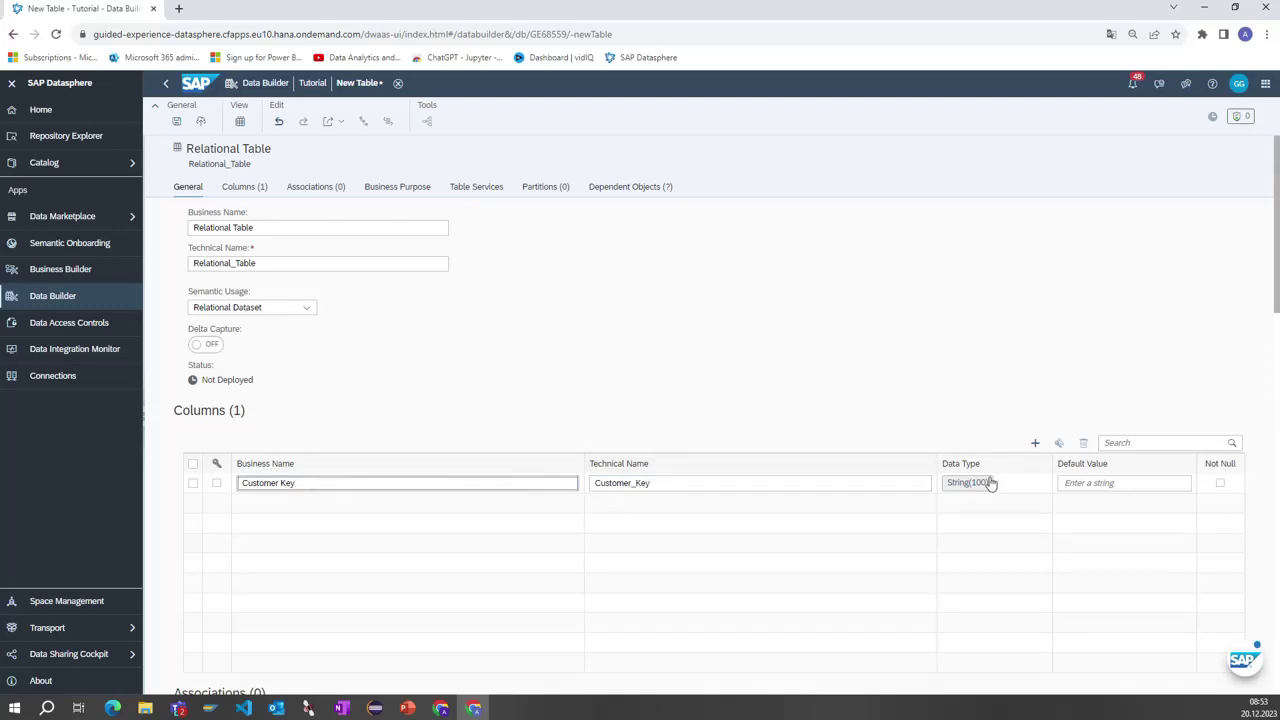
Step: Add a second column with the business name Material
{"action": "left_click", "coordinate": [1035, 444]}
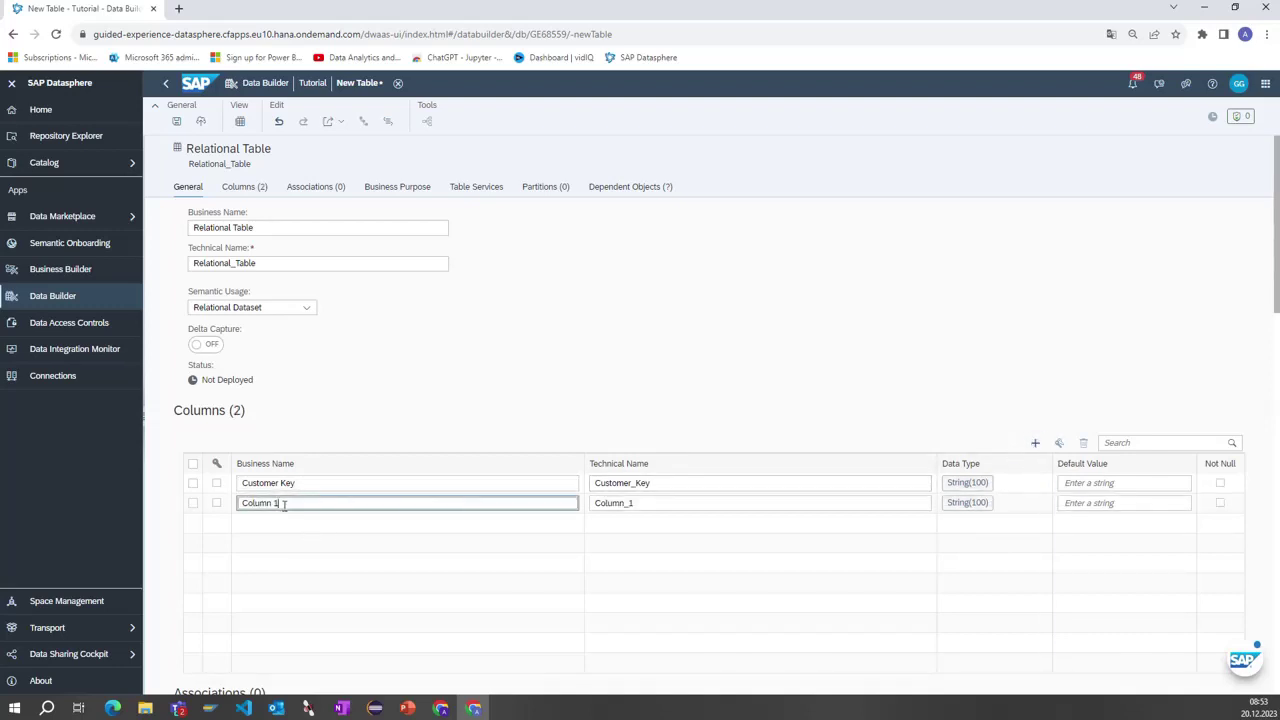
{"action": "double_click", "coordinate": [284, 505]}
{"action": "type", "text": "Material"}
Step: Shorten the first column's business name to Customer and set the two columns' technical names to Customer_Key and Material_Key
{"action": "left_click", "coordinate": [286, 484]}
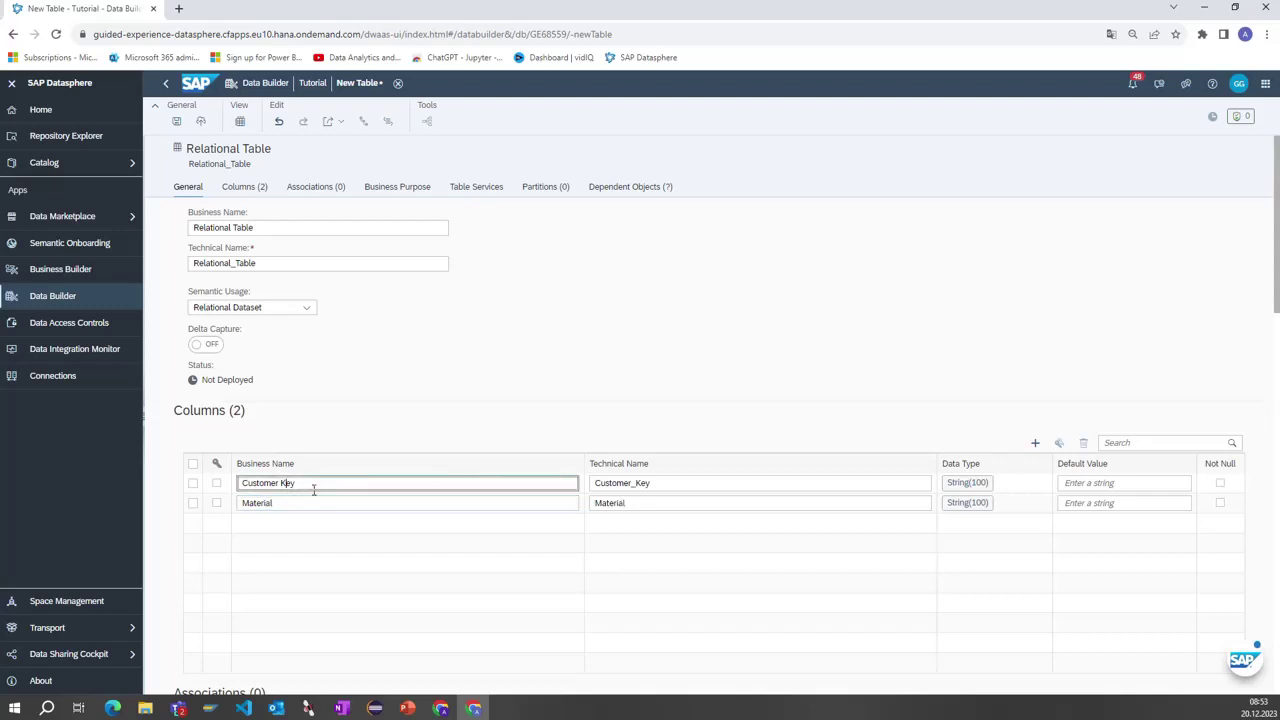
{"action": "key", "text": "BackSpace"}
{"action": "key", "text": "BackSpace"}
{"action": "key", "text": "BackSpace"}
{"action": "key", "text": "BackSpace"}
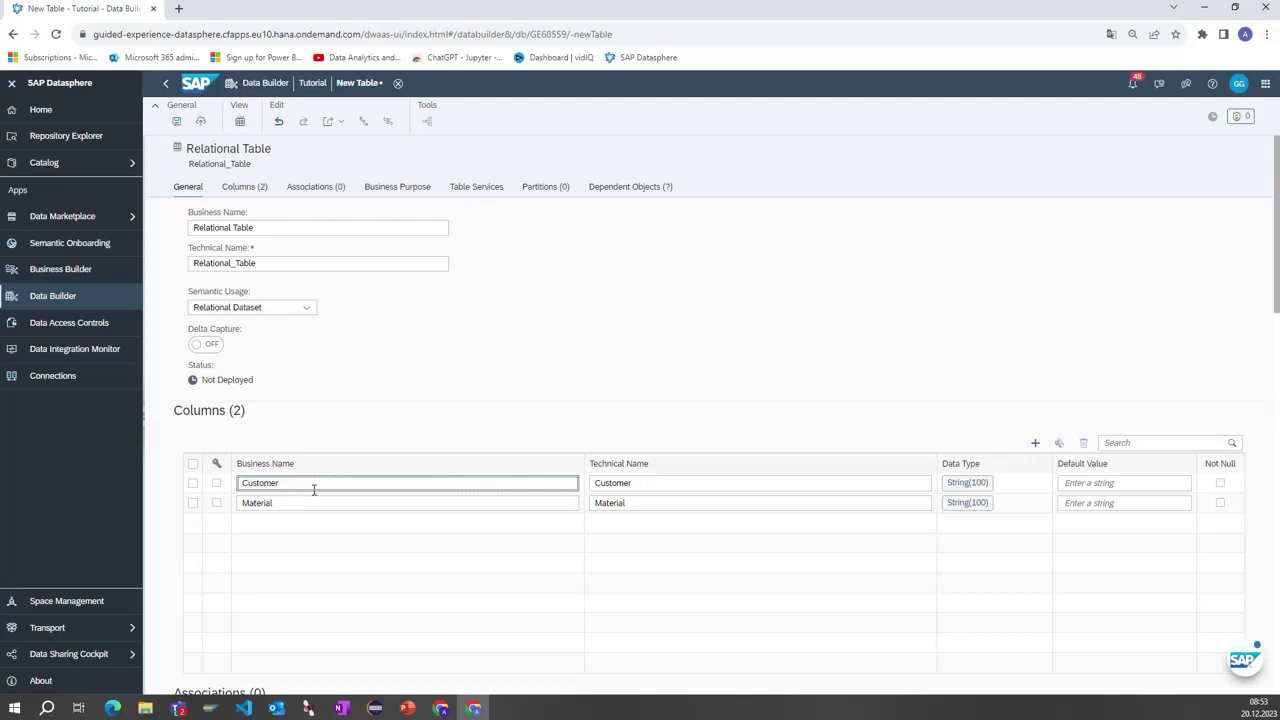
{"action": "left_click", "coordinate": [645, 484]}
{"action": "type", "text": "_Key"}
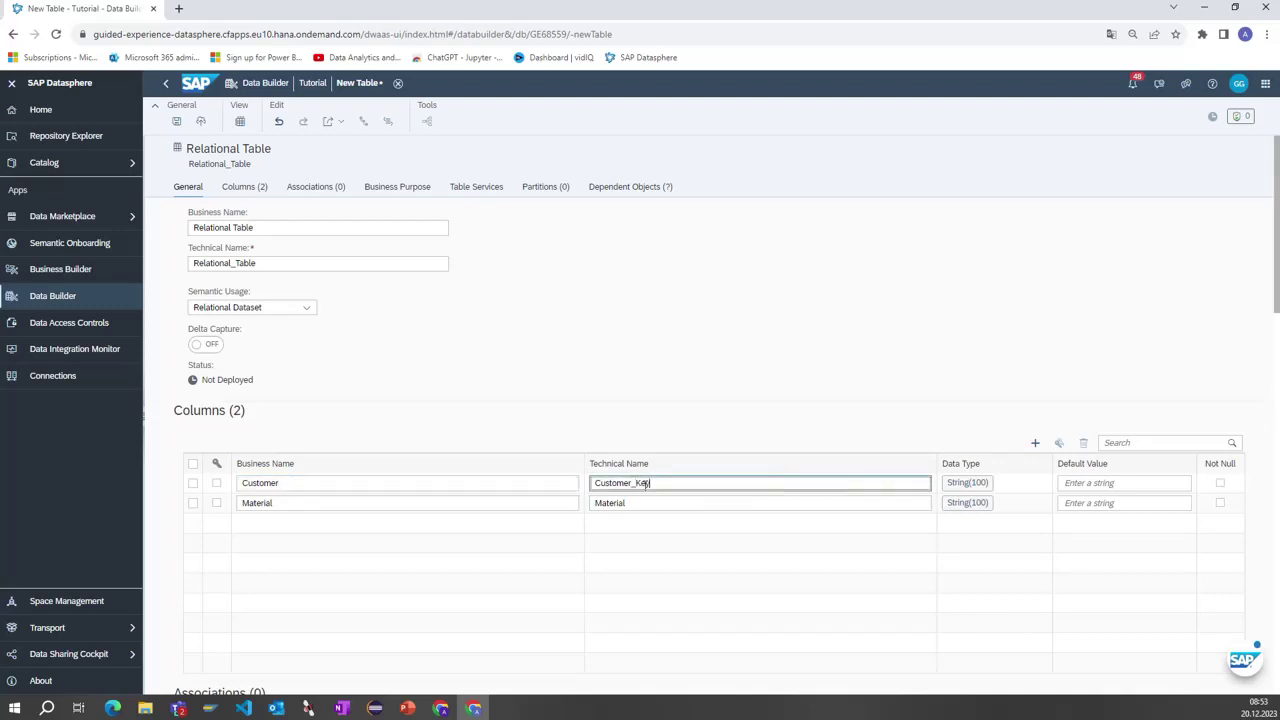
{"action": "left_click", "coordinate": [657, 503]}
{"action": "type", "text": "_Key"}
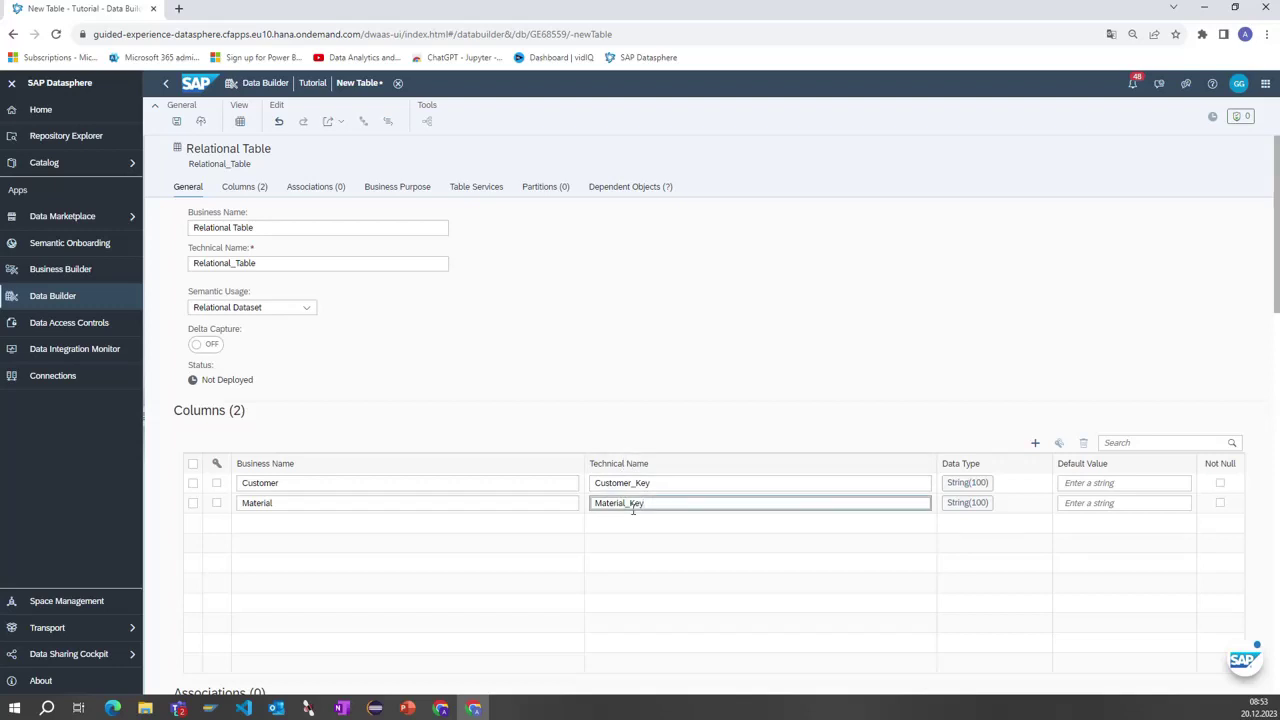
Step: Add a third column named Sales Organization with the technical name Sales_Organization_Key
{"action": "left_click", "coordinate": [1035, 443]}
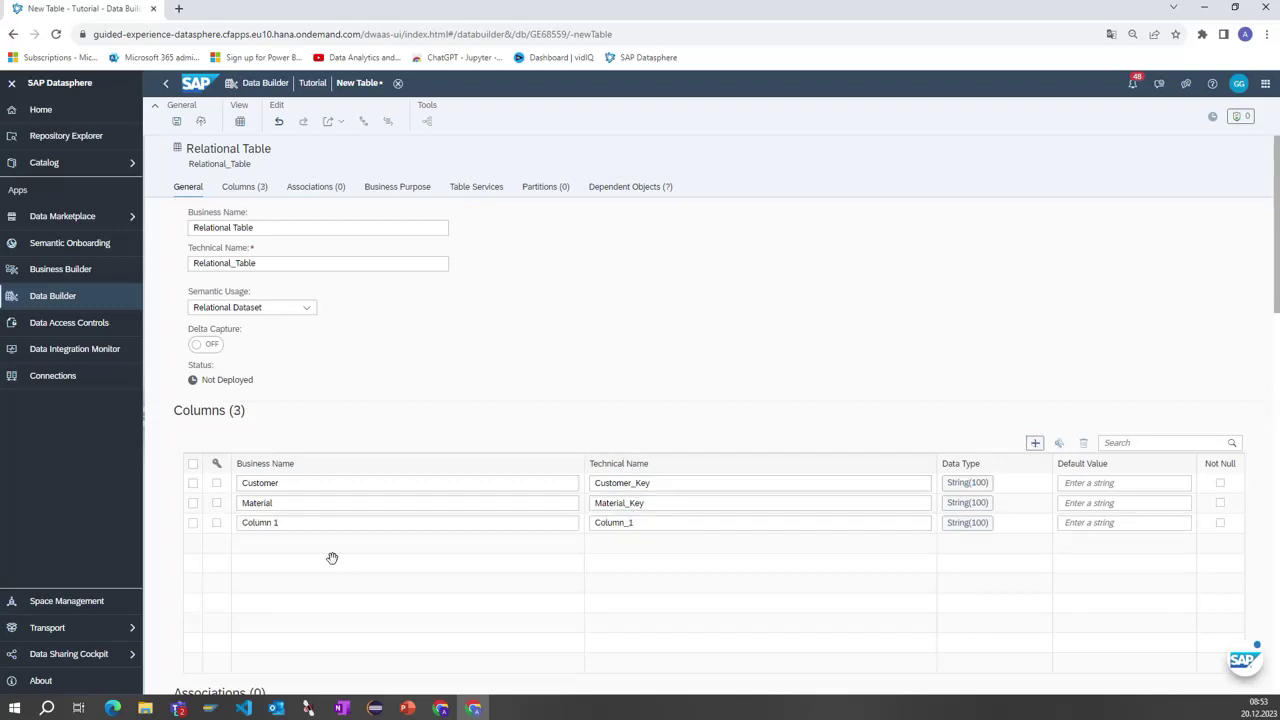
{"action": "triple_click", "coordinate": [291, 523]}
{"action": "type", "text": "Sale"}
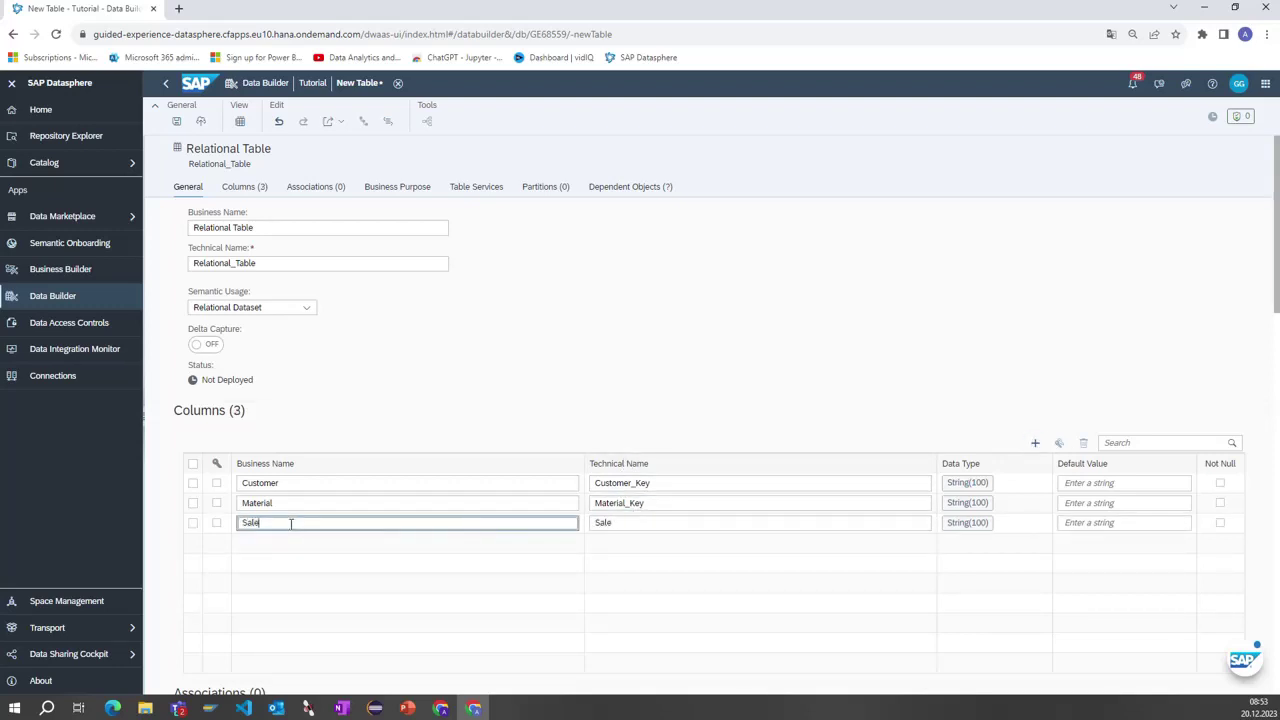
{"action": "type", "text": "s Organization"}
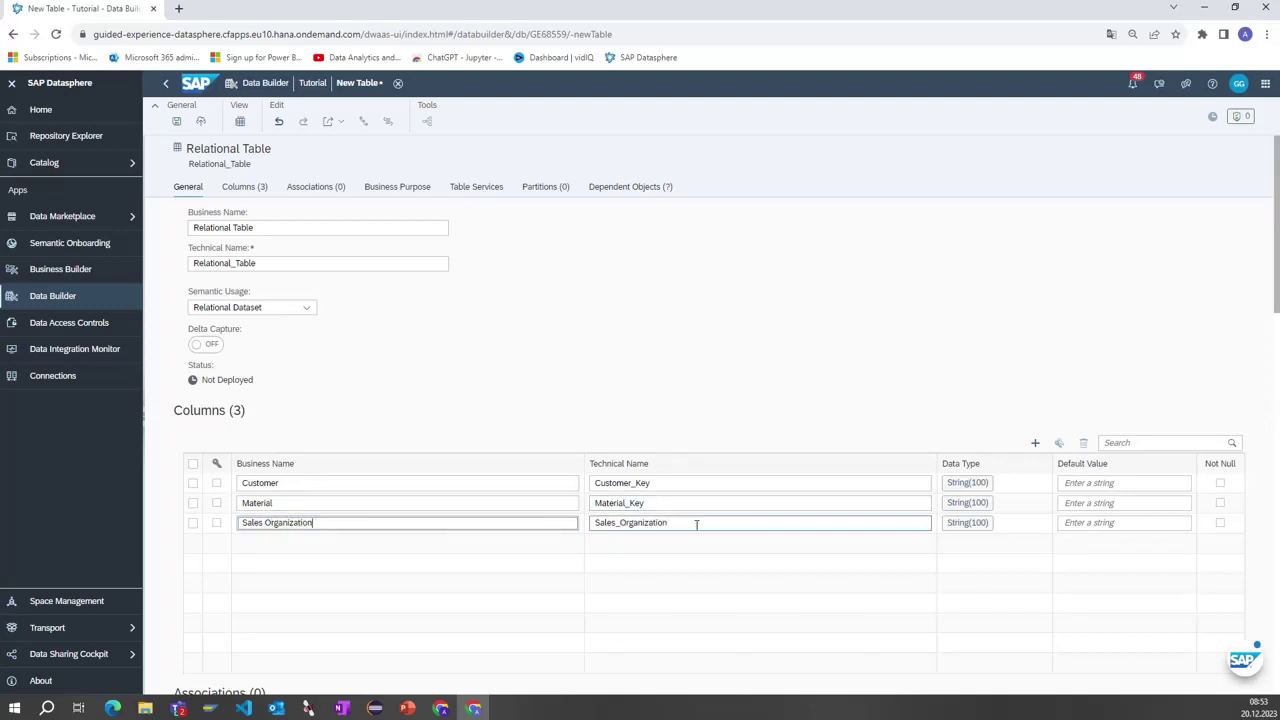
{"action": "left_click", "coordinate": [696, 523]}
{"action": "type", "text": "_Key"}
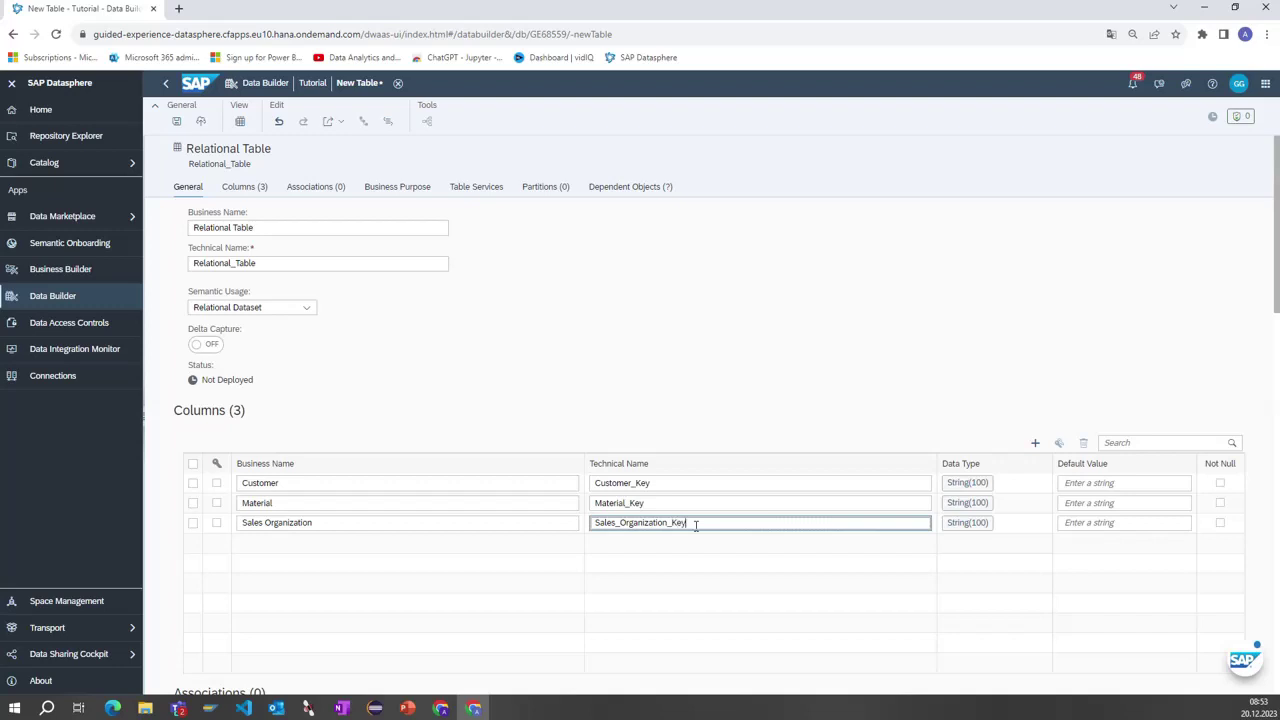
Step: Add a fourth column with the business name Sales Values
{"action": "left_click", "coordinate": [1035, 443]}
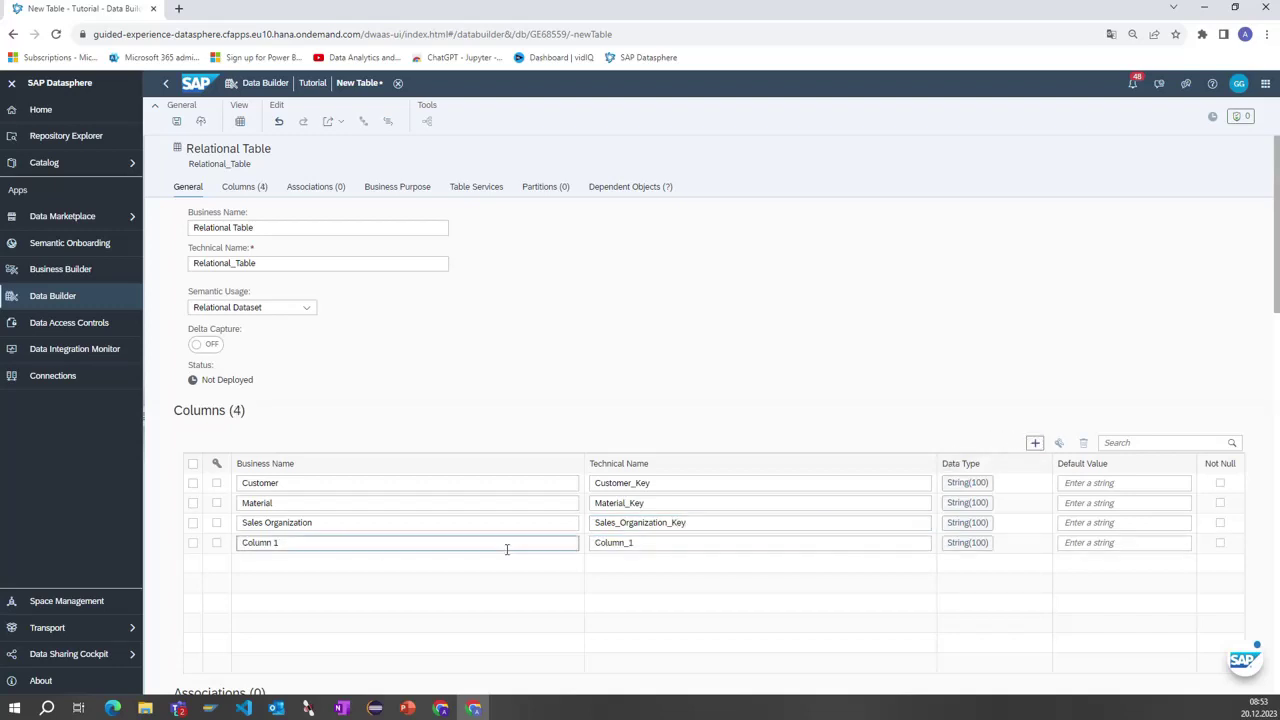
{"action": "triple_click", "coordinate": [290, 546]}
{"action": "type", "text": "S"}
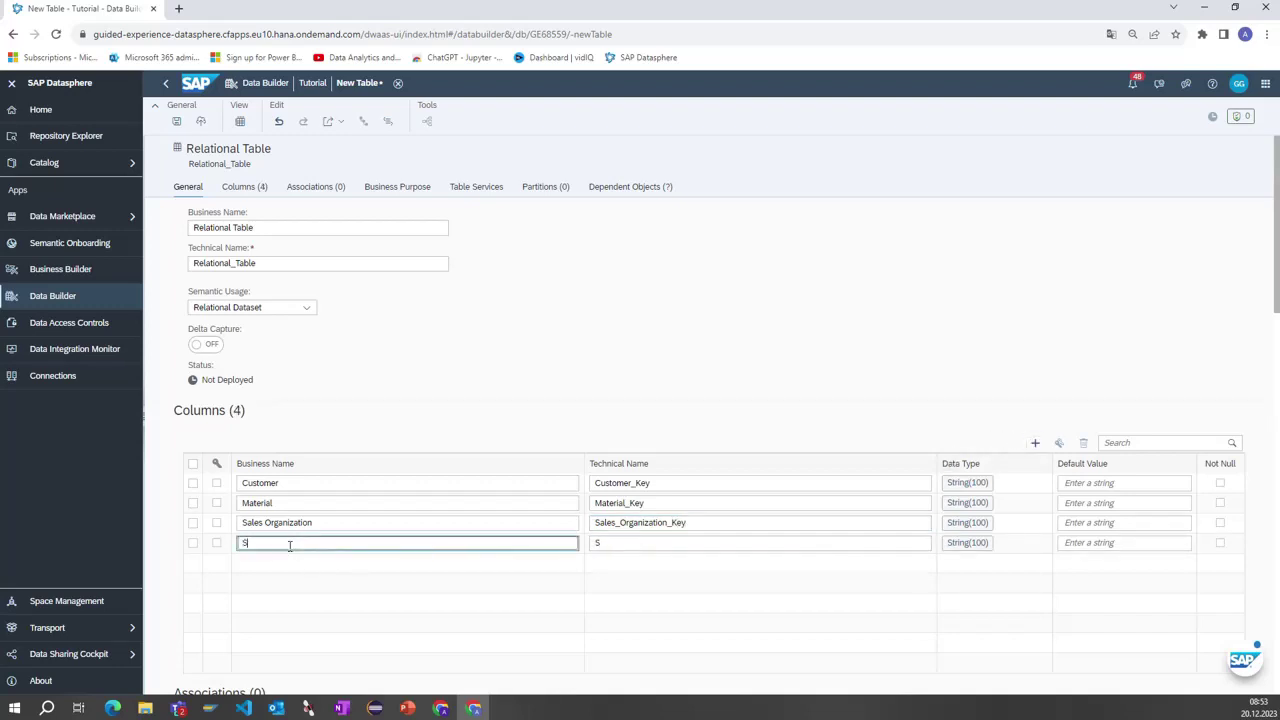
{"action": "type", "text": "ales Values"}
Step: Add a fifth column with the business name Sales Quantity
{"action": "left_click", "coordinate": [1035, 442]}
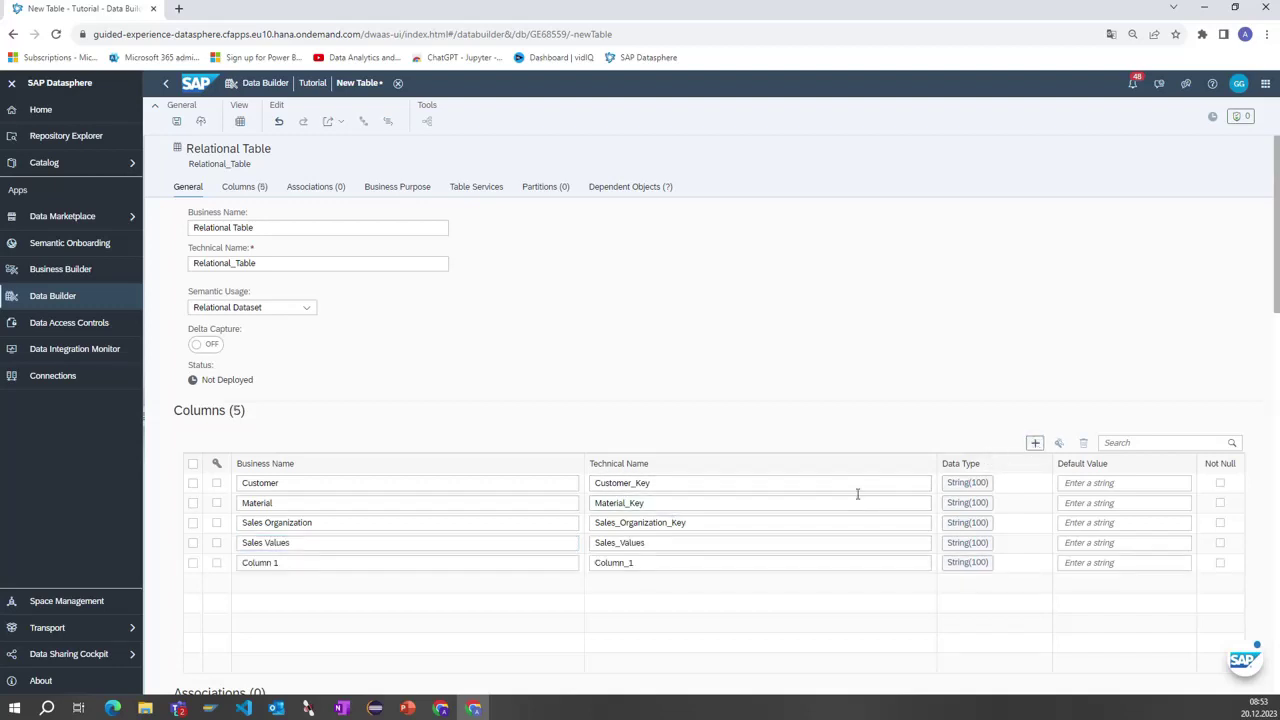
{"action": "triple_click", "coordinate": [297, 563]}
{"action": "type", "text": "Sale"}
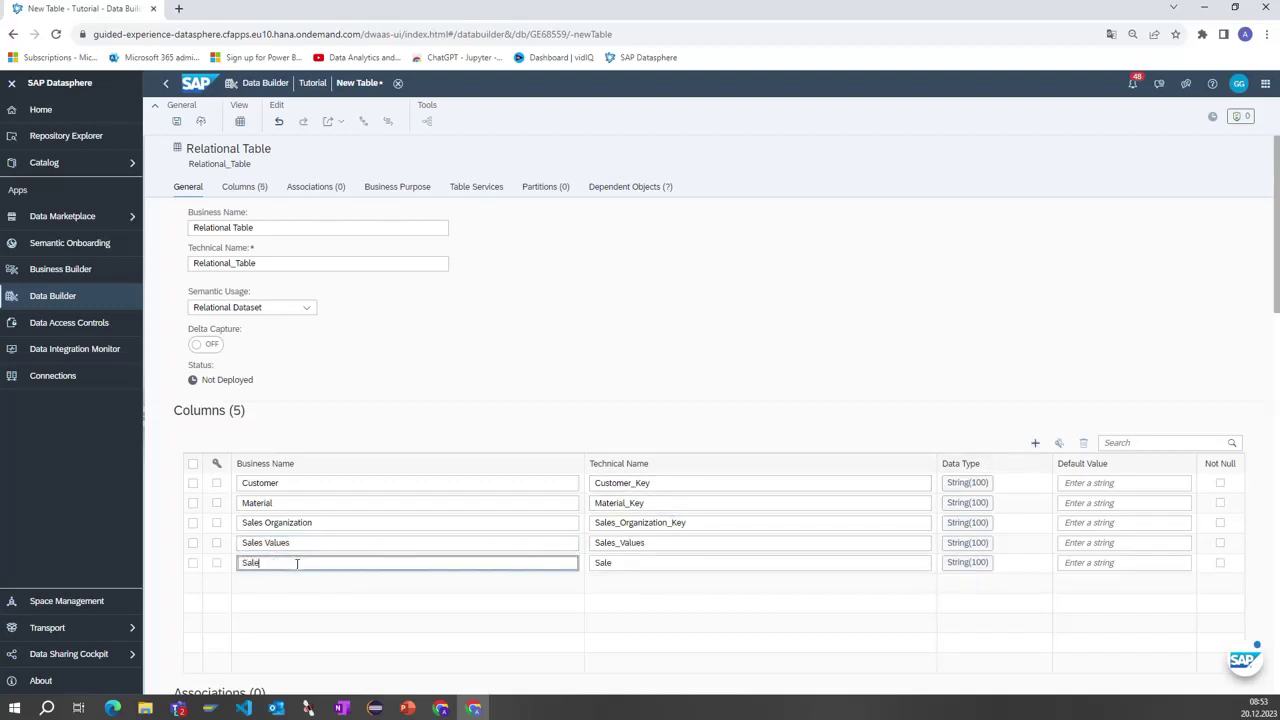
{"action": "type", "text": "s Quantity"}
{"action": "key", "text": "BackSpace"}
{"action": "type", "text": "ies"}
{"action": "key", "text": "BackSpace"}
{"action": "key", "text": "BackSpace"}
{"action": "key", "text": "BackSpace"}
{"action": "type", "text": "y"}
Step: Shorten the fourth column's business name to Sales Value and set its data type to Decimal
{"action": "left_click", "coordinate": [295, 543]}
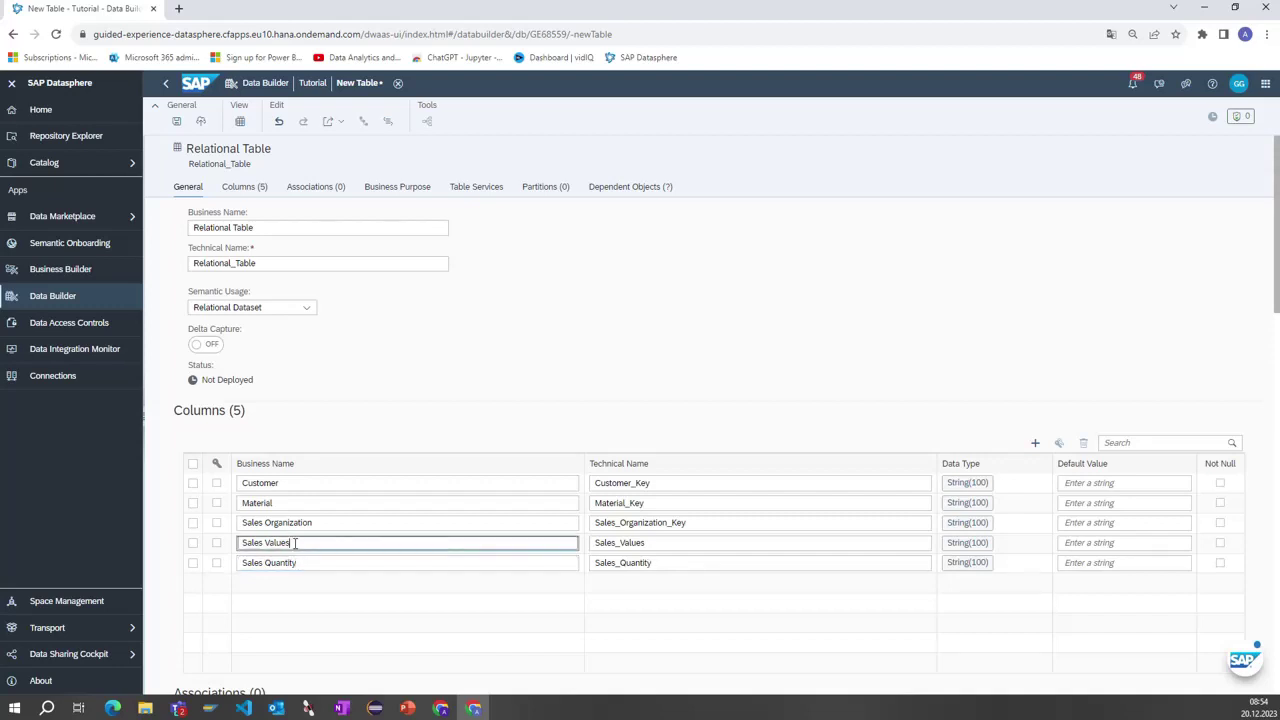
{"action": "key", "text": "BackSpace"}
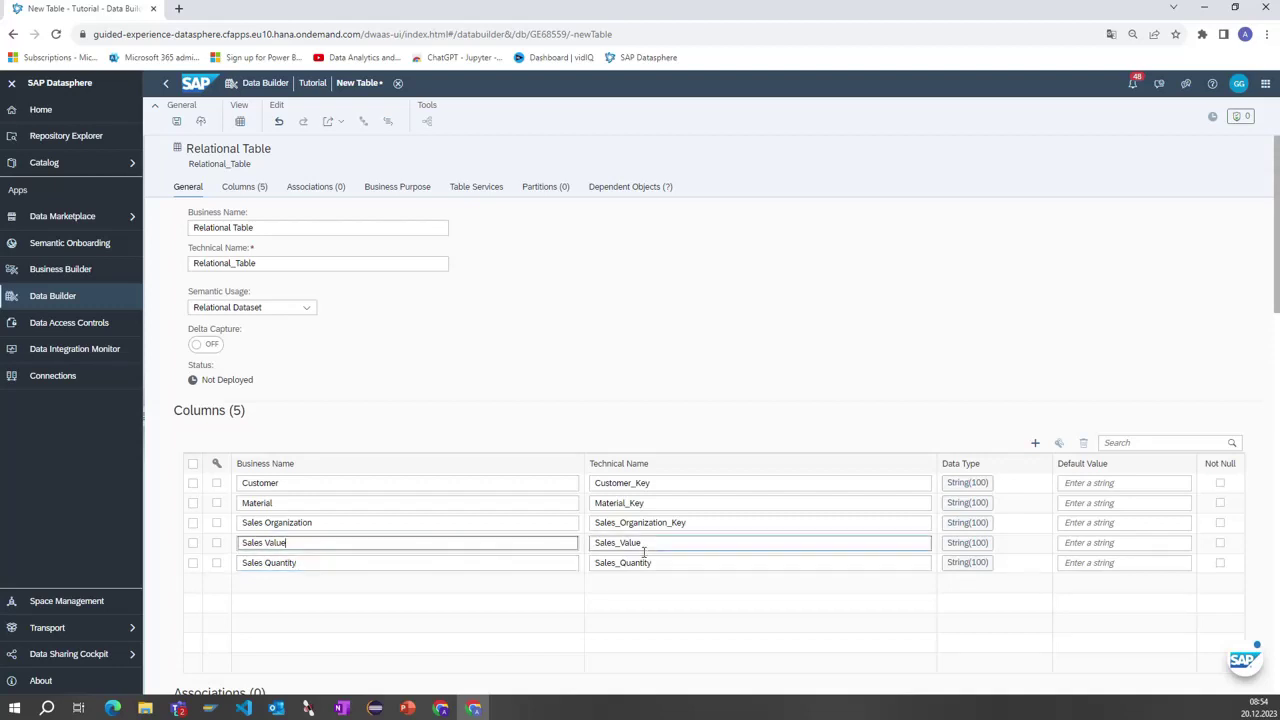
{"action": "left_click", "coordinate": [957, 545]}
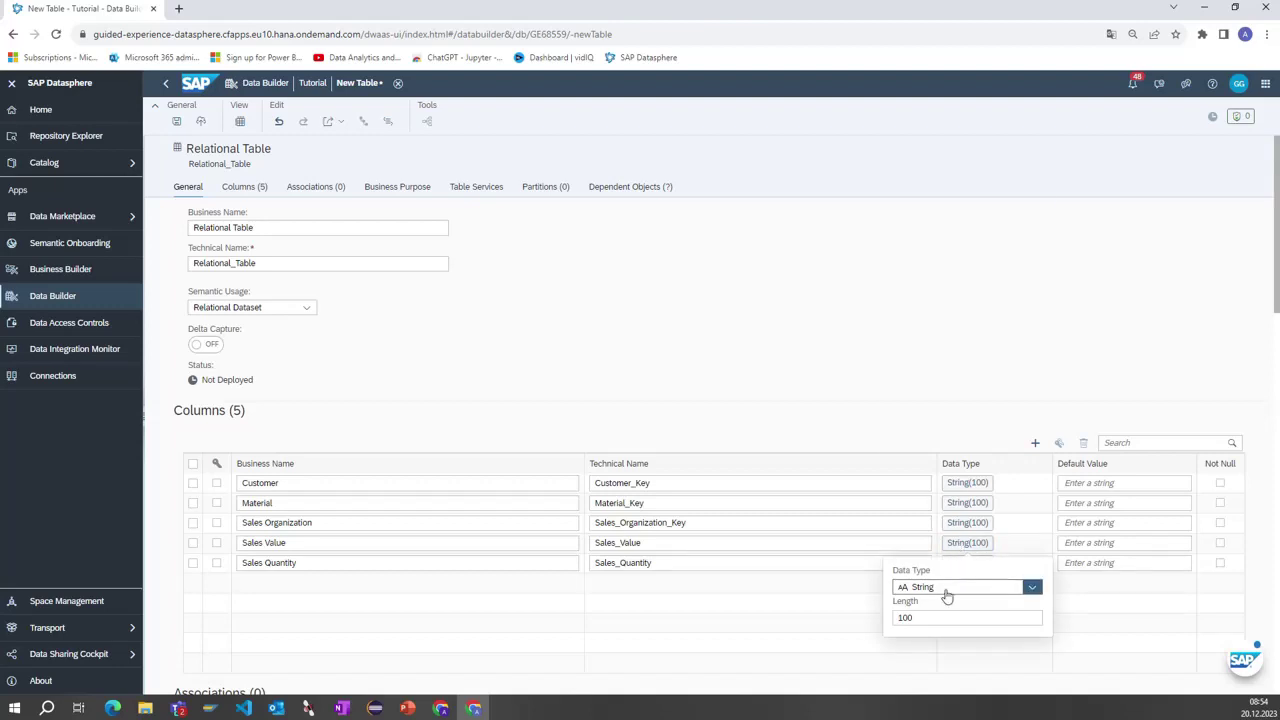
{"action": "left_click", "coordinate": [946, 588]}
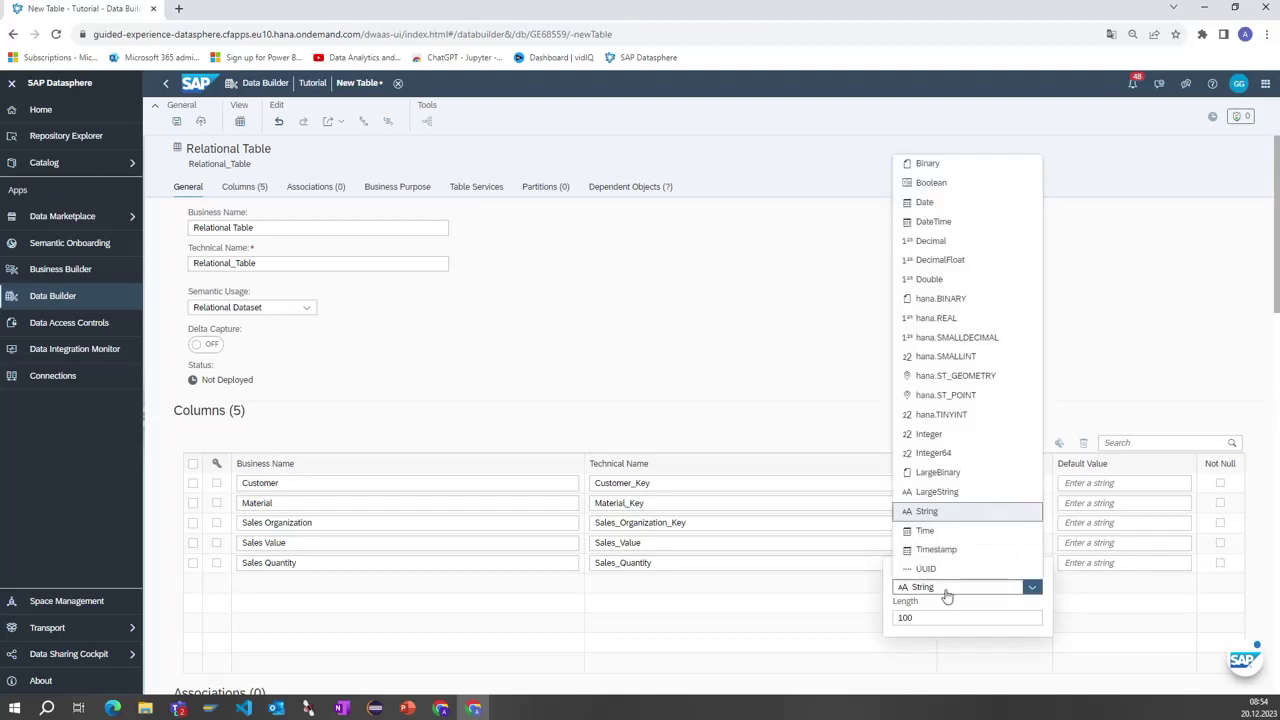
{"action": "left_click", "coordinate": [940, 250]}
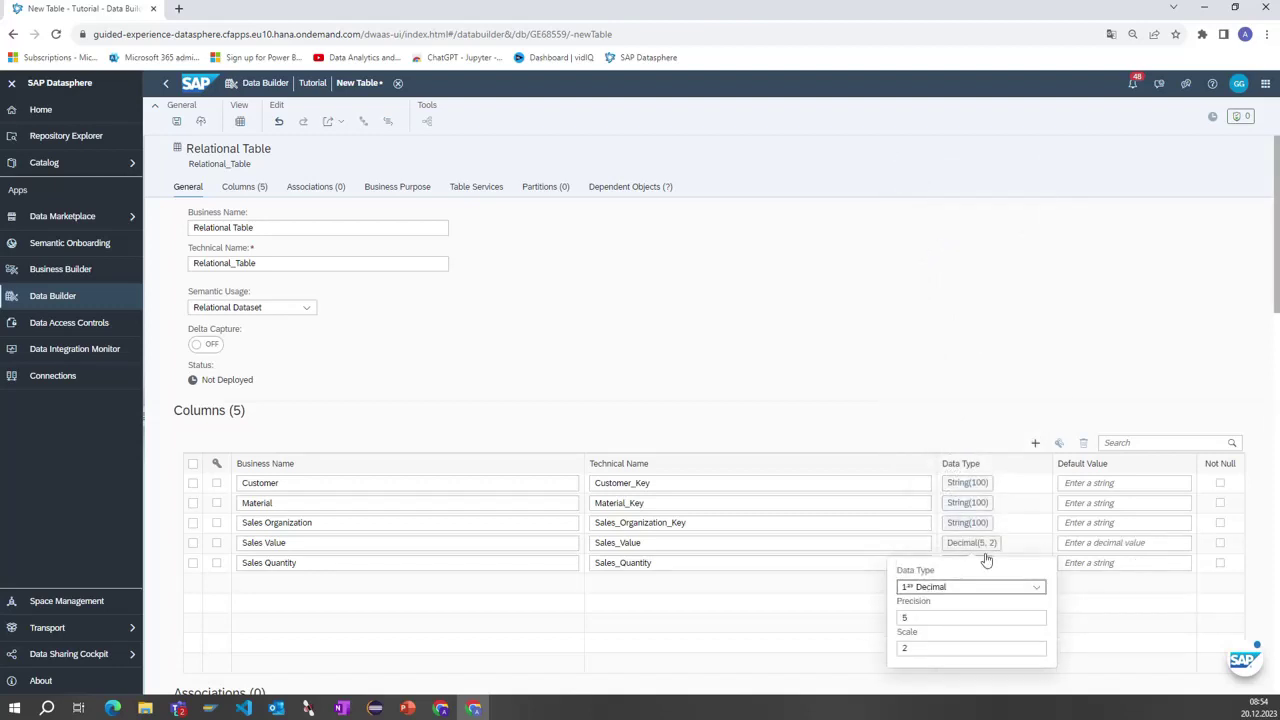
{"action": "left_click", "coordinate": [910, 646]}
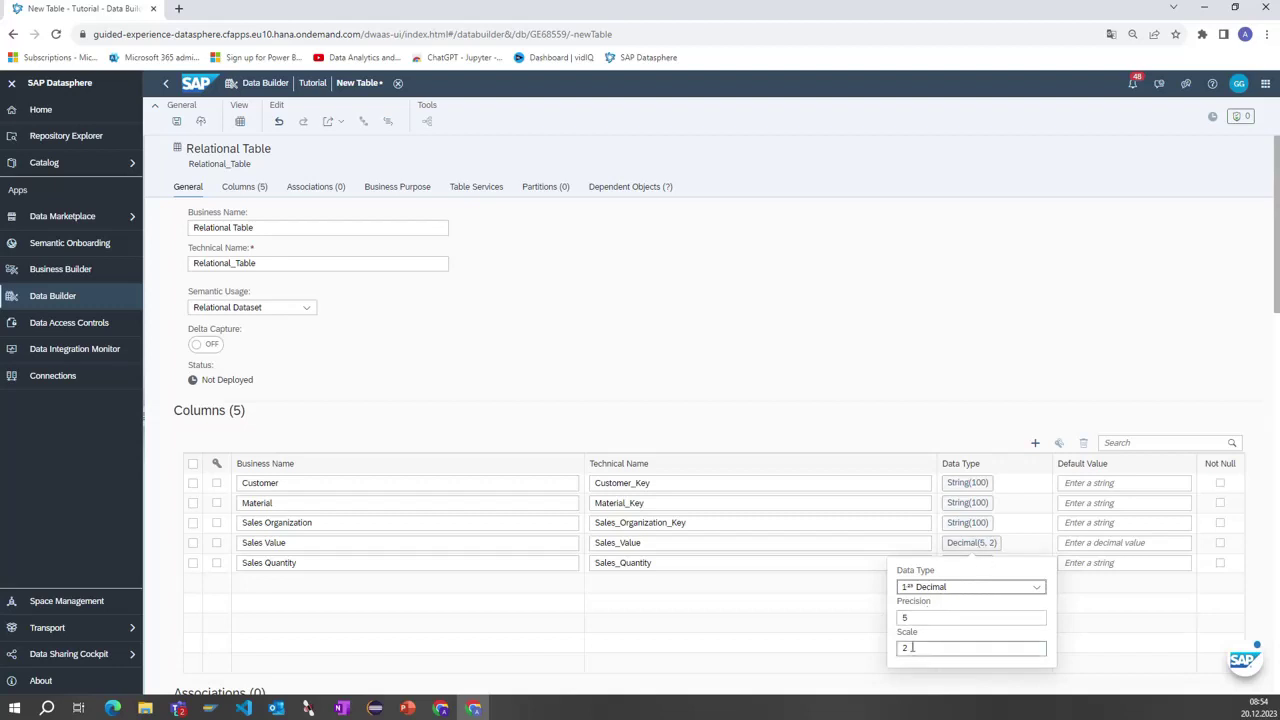
{"action": "left_click", "coordinate": [862, 622]}
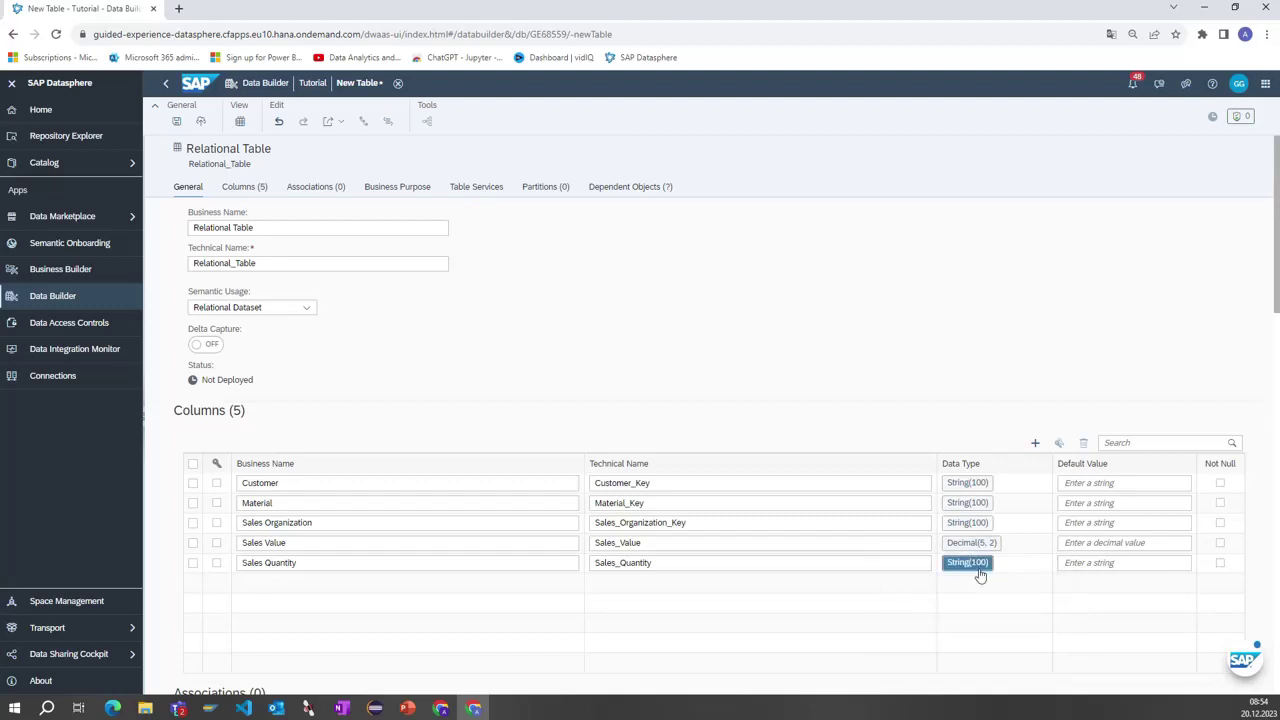
Step: Set the data type of the Sales Quantity column to Decimal
{"action": "left_click", "coordinate": [967, 562]}
{"action": "left_click", "coordinate": [960, 607]}
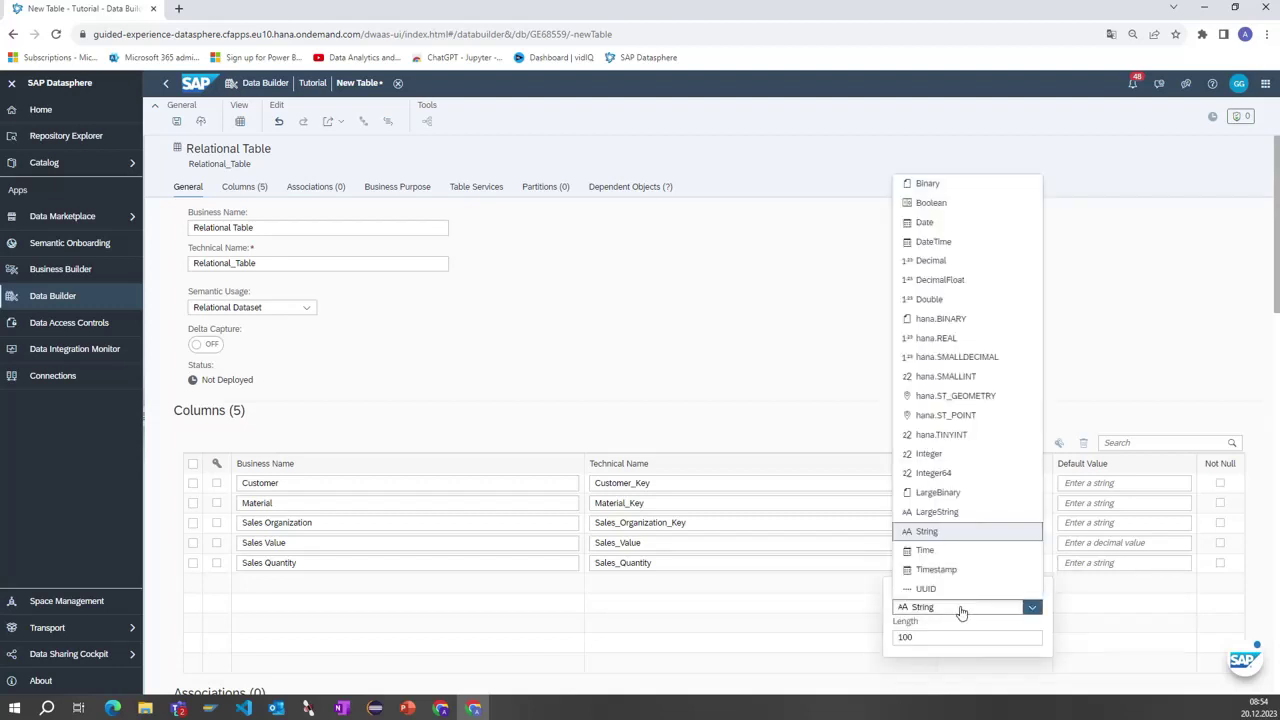
{"action": "left_click", "coordinate": [944, 266]}
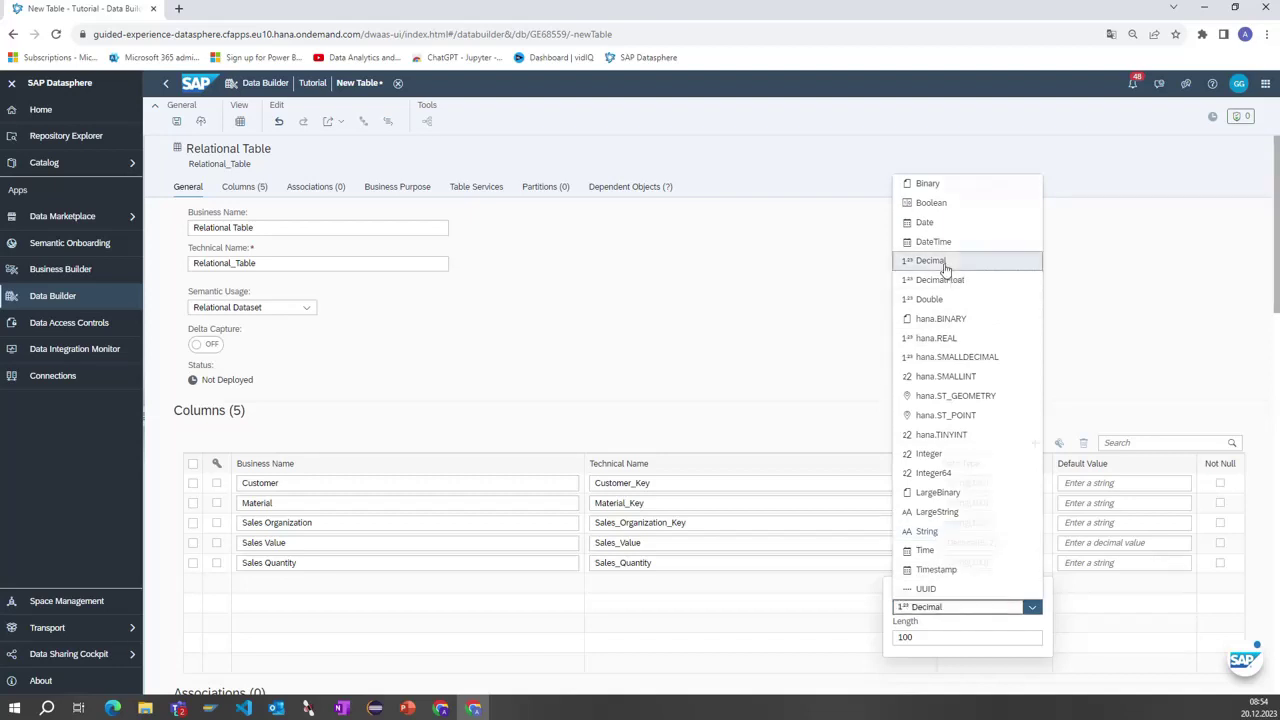
{"action": "left_click", "coordinate": [835, 590]}
{"action": "left_click", "coordinate": [714, 504]}
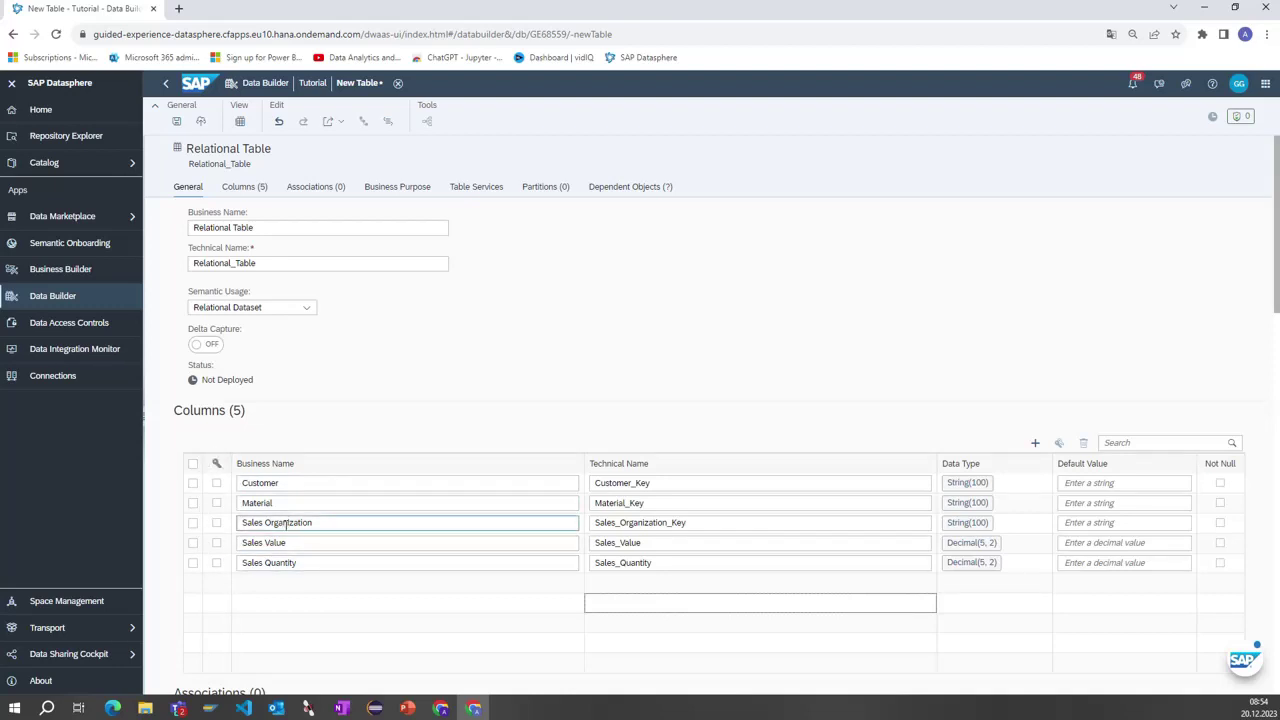
Step: Mark the Customer, Material and Sales Organization columns as key columns
{"action": "left_click", "coordinate": [216, 483]}
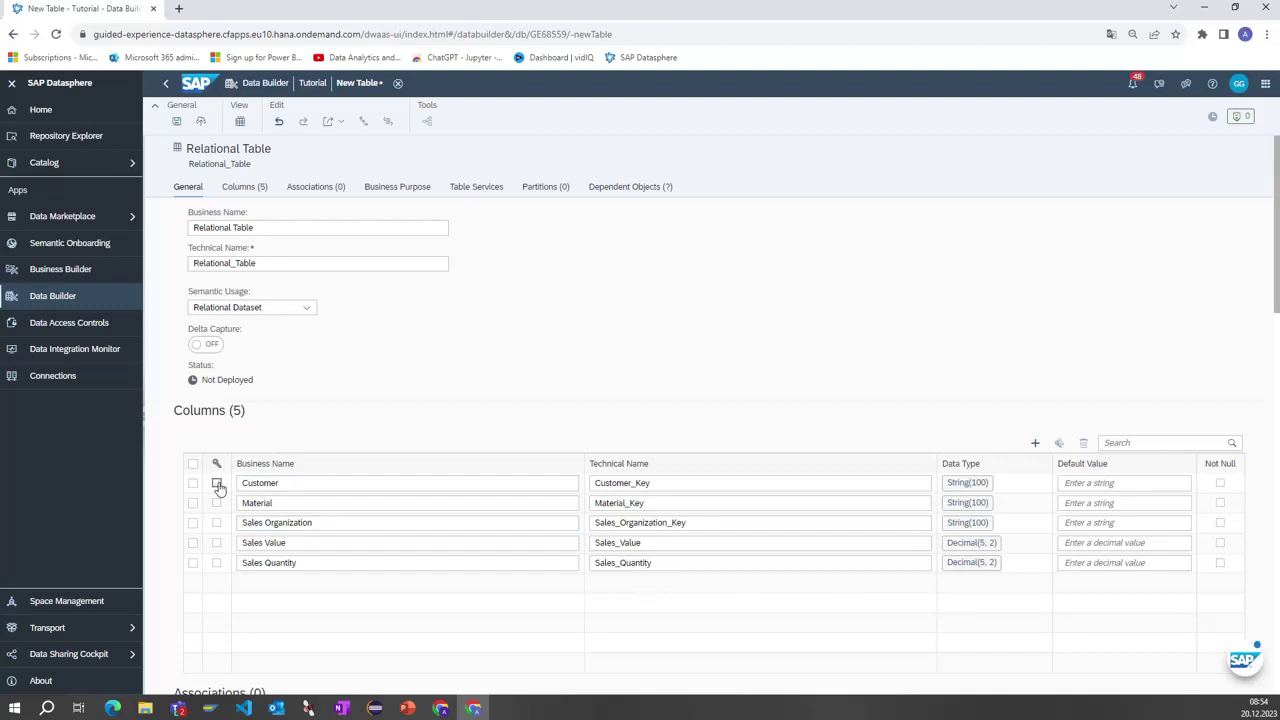
{"action": "left_click", "coordinate": [216, 503]}
{"action": "left_click", "coordinate": [216, 523]}
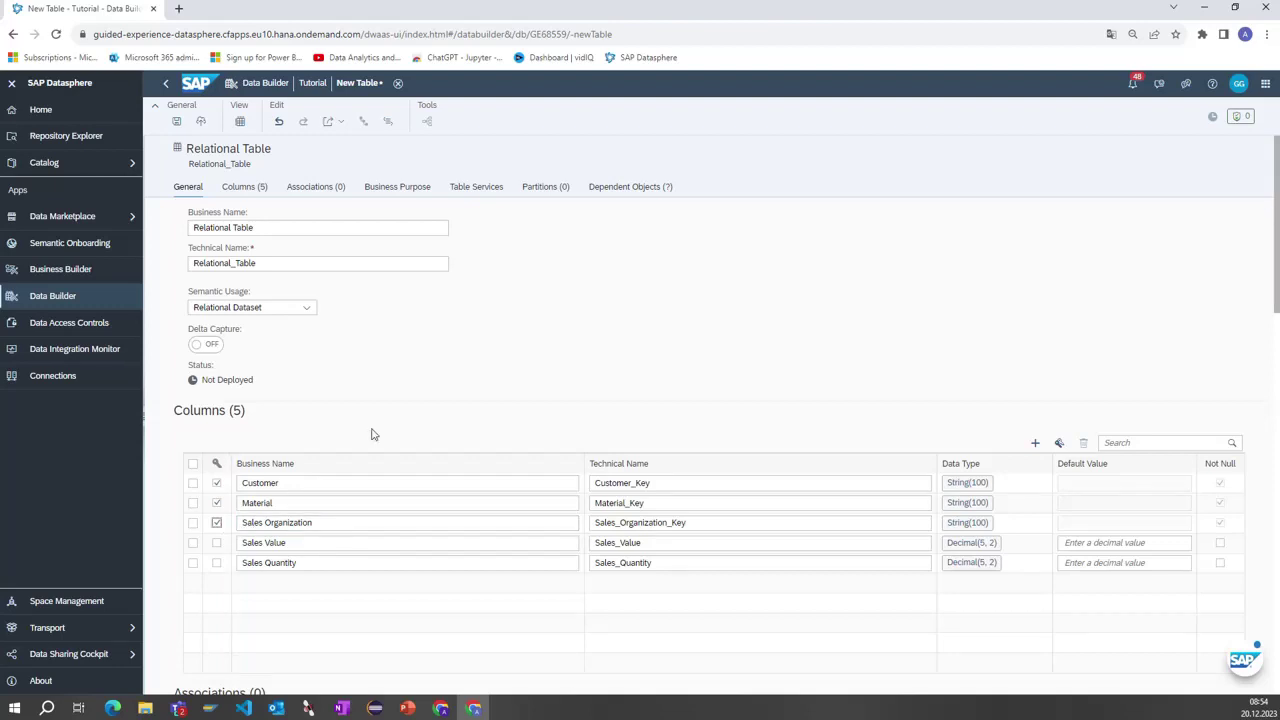
Step: Enter "Relational Datarecords fro Sales" as the table's business purpose description
{"action": "scroll", "coordinate": [371, 434], "scroll_direction": "down", "scroll_amount": 2}
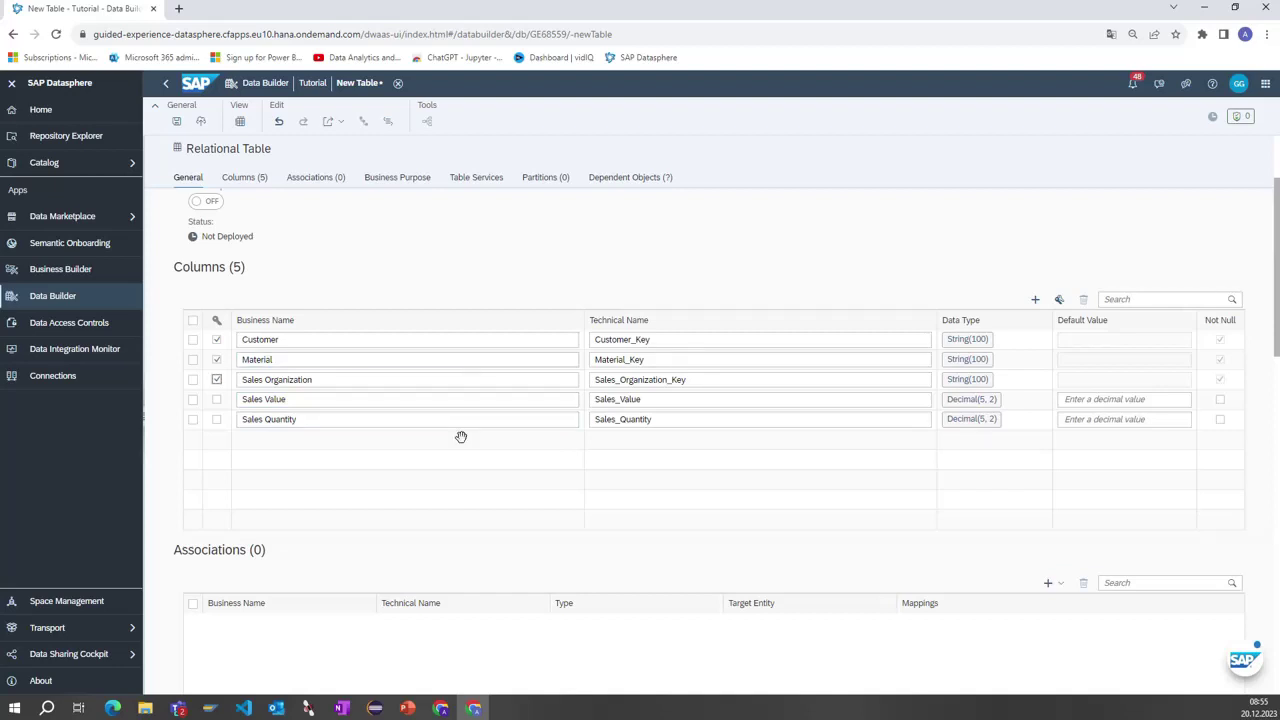
{"action": "scroll", "coordinate": [460, 434], "scroll_direction": "down", "scroll_amount": 3}
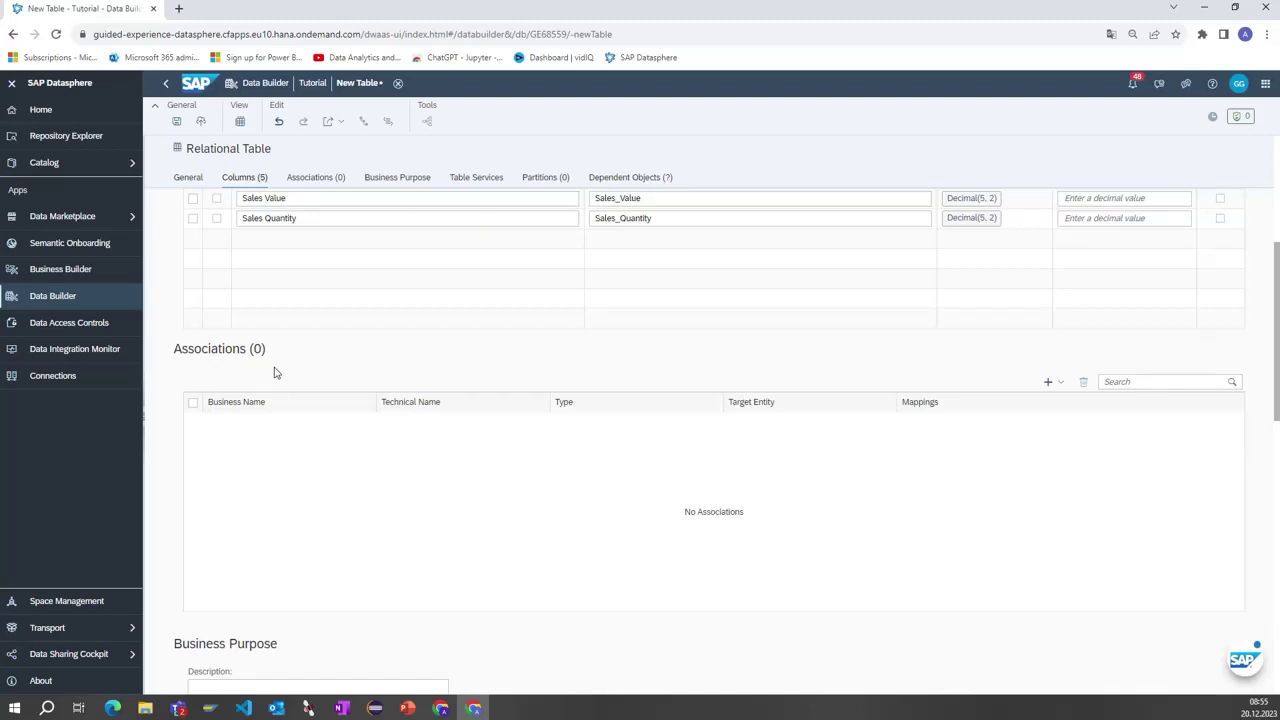
{"action": "scroll", "coordinate": [275, 372], "scroll_direction": "up", "scroll_amount": 1}
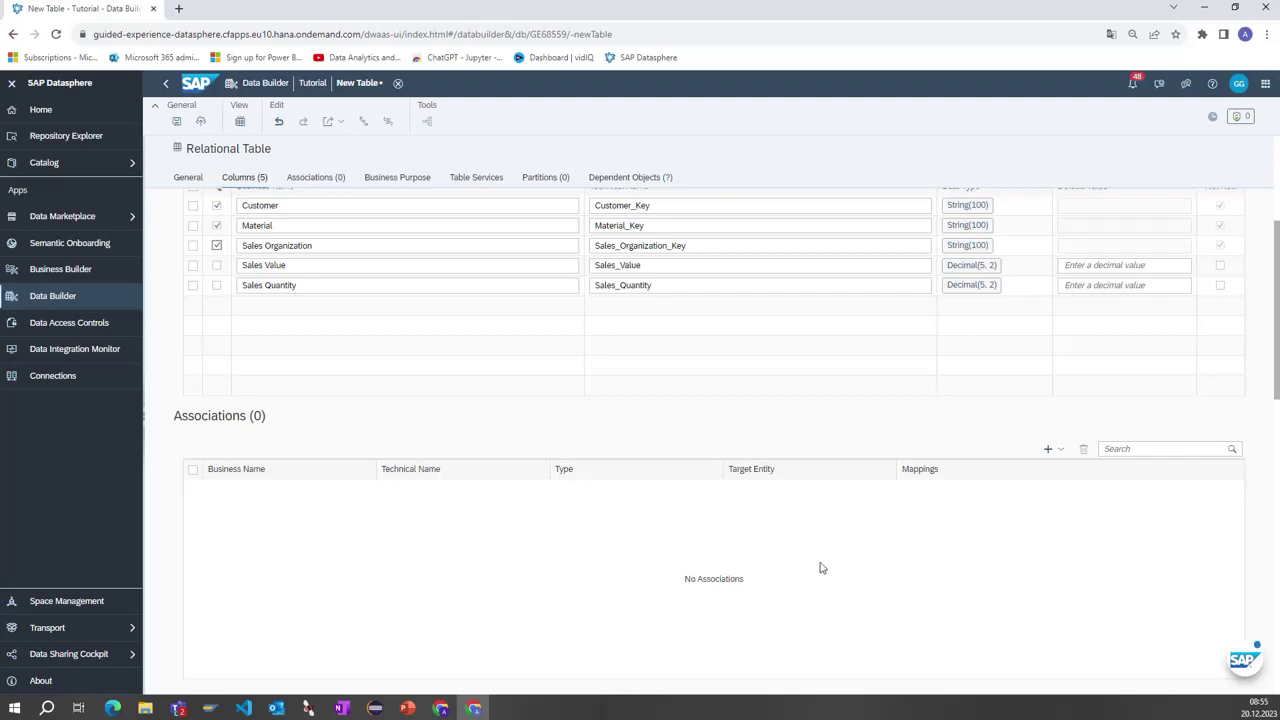
{"action": "scroll", "coordinate": [820, 568], "scroll_direction": "down", "scroll_amount": 5}
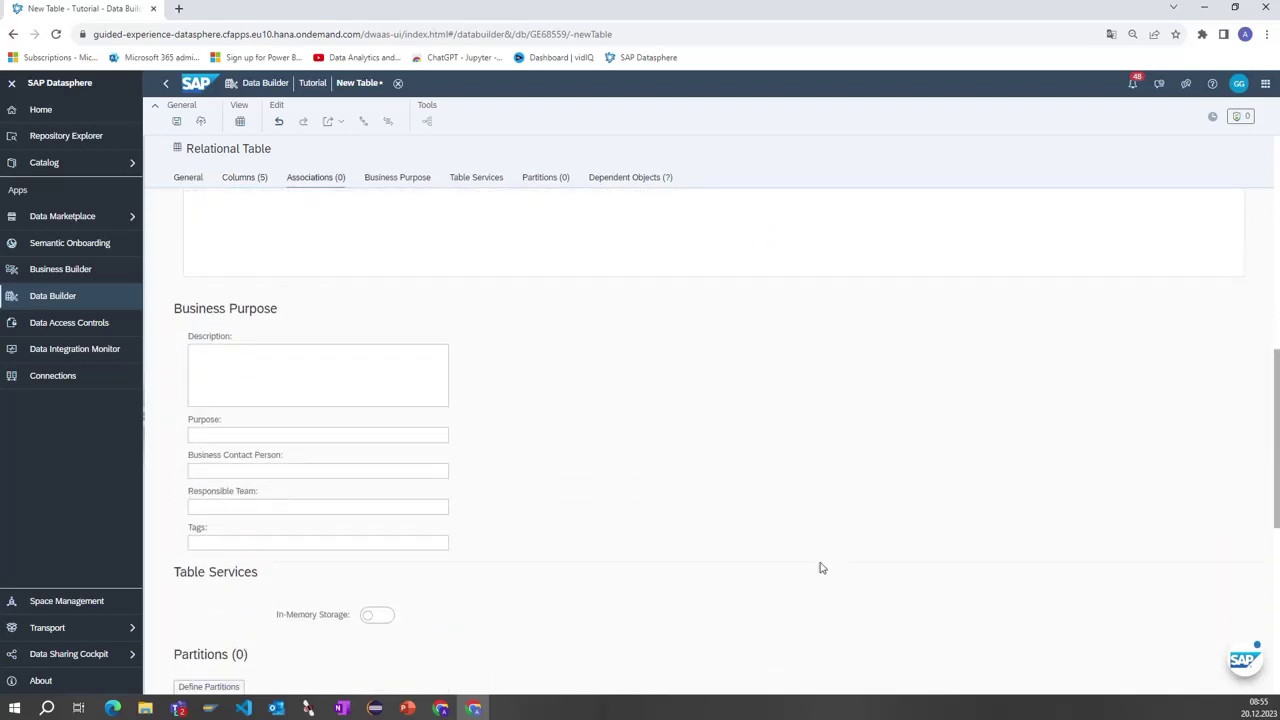
{"action": "left_click", "coordinate": [224, 358]}
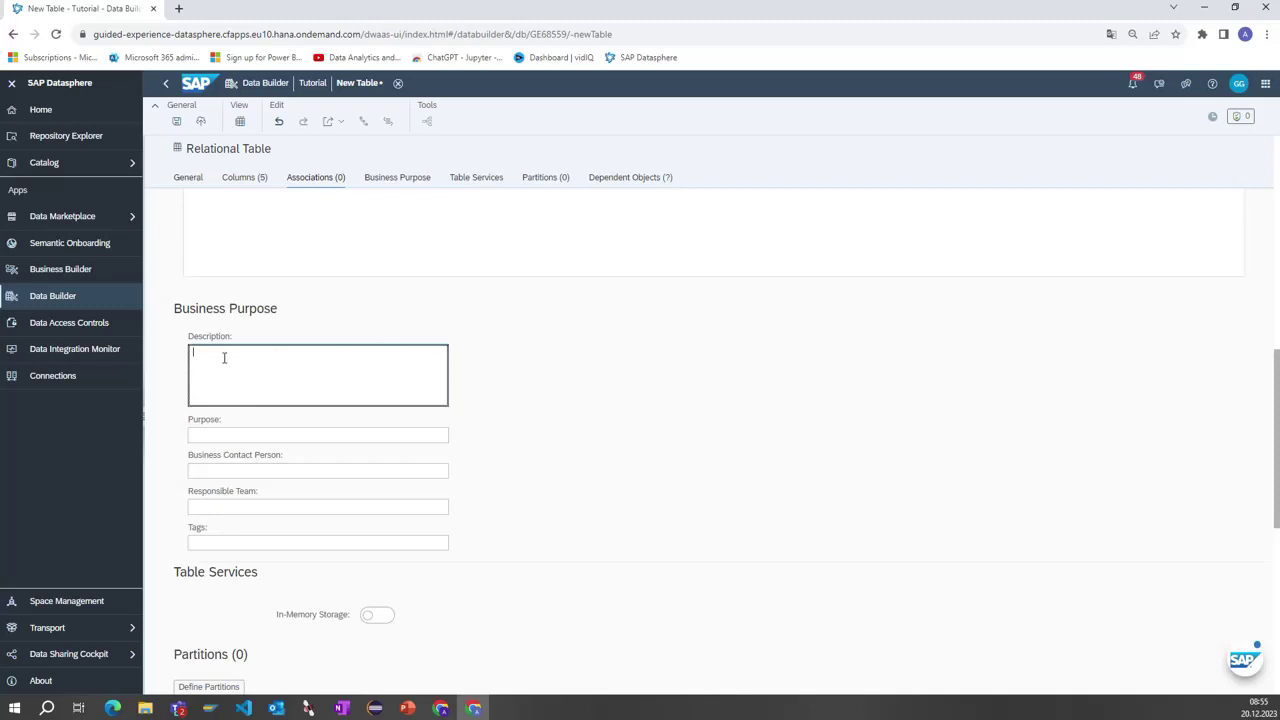
{"action": "type", "text": "Relational Datarecords fro Sales"}
Step: Examine the remaining business purpose fields and the table services, partitions and dependent objects settings
{"action": "left_click", "coordinate": [224, 435]}
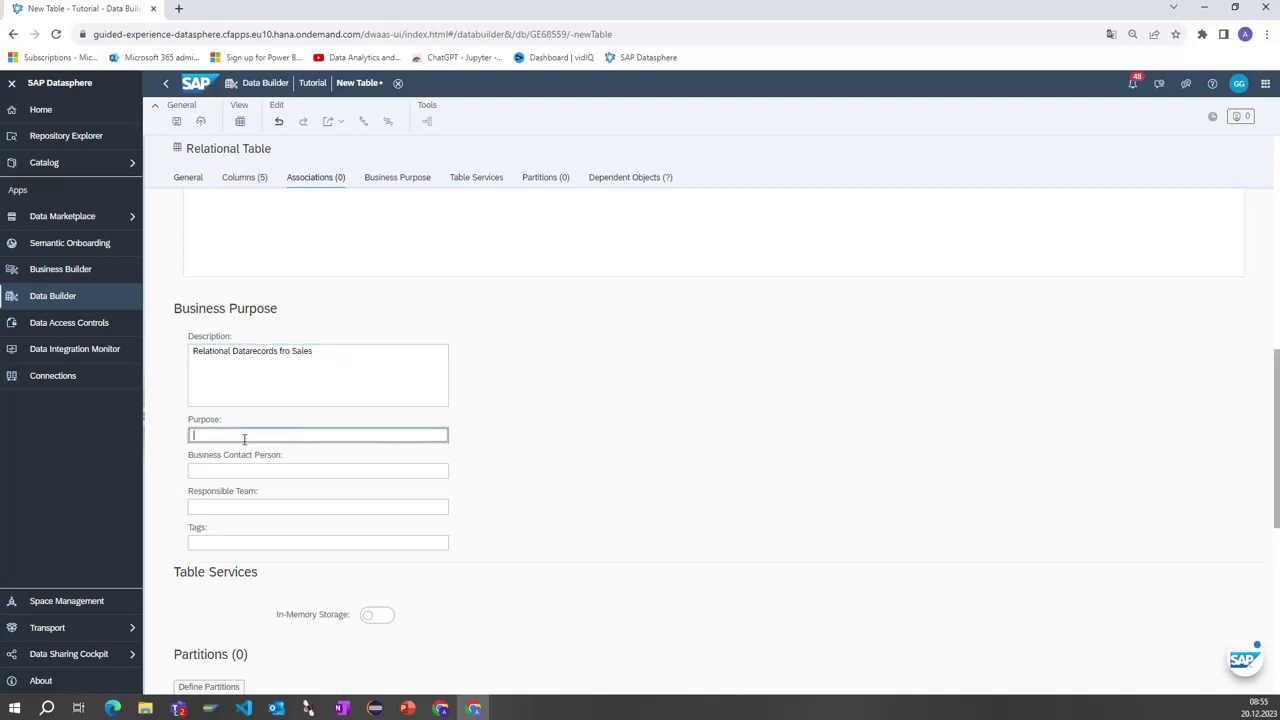
{"action": "left_click", "coordinate": [234, 469]}
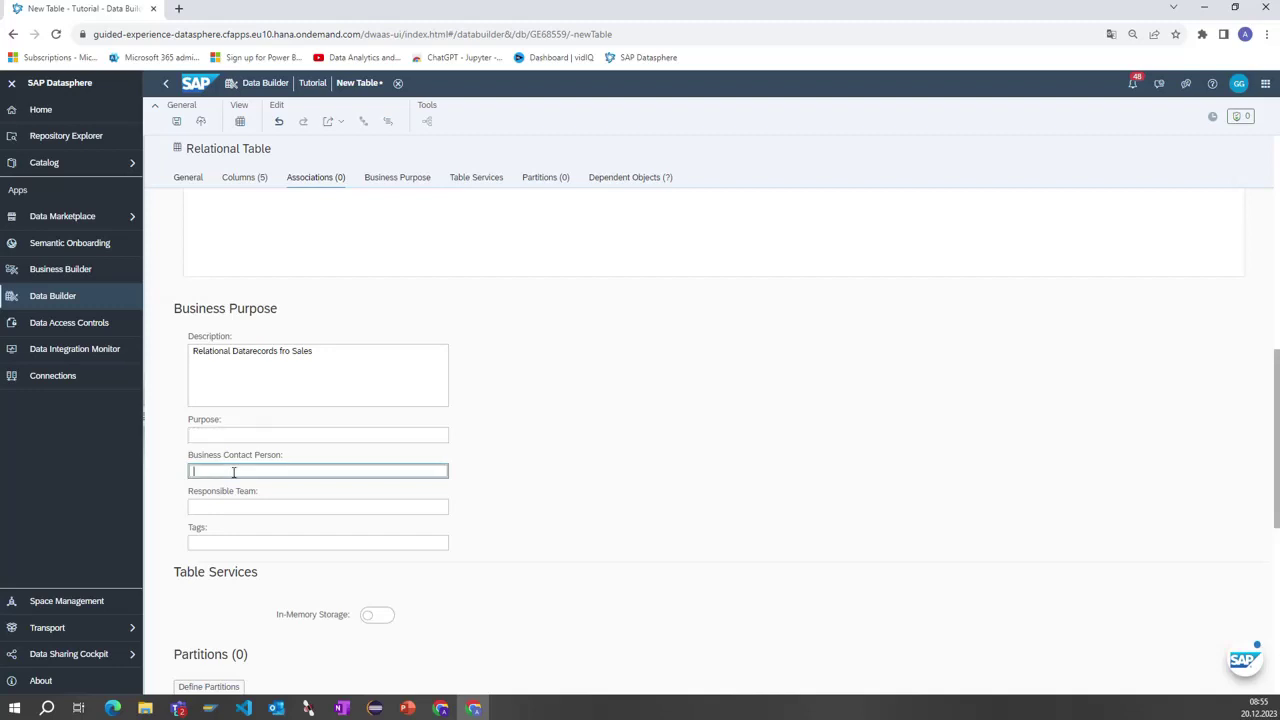
{"action": "left_click", "coordinate": [260, 506]}
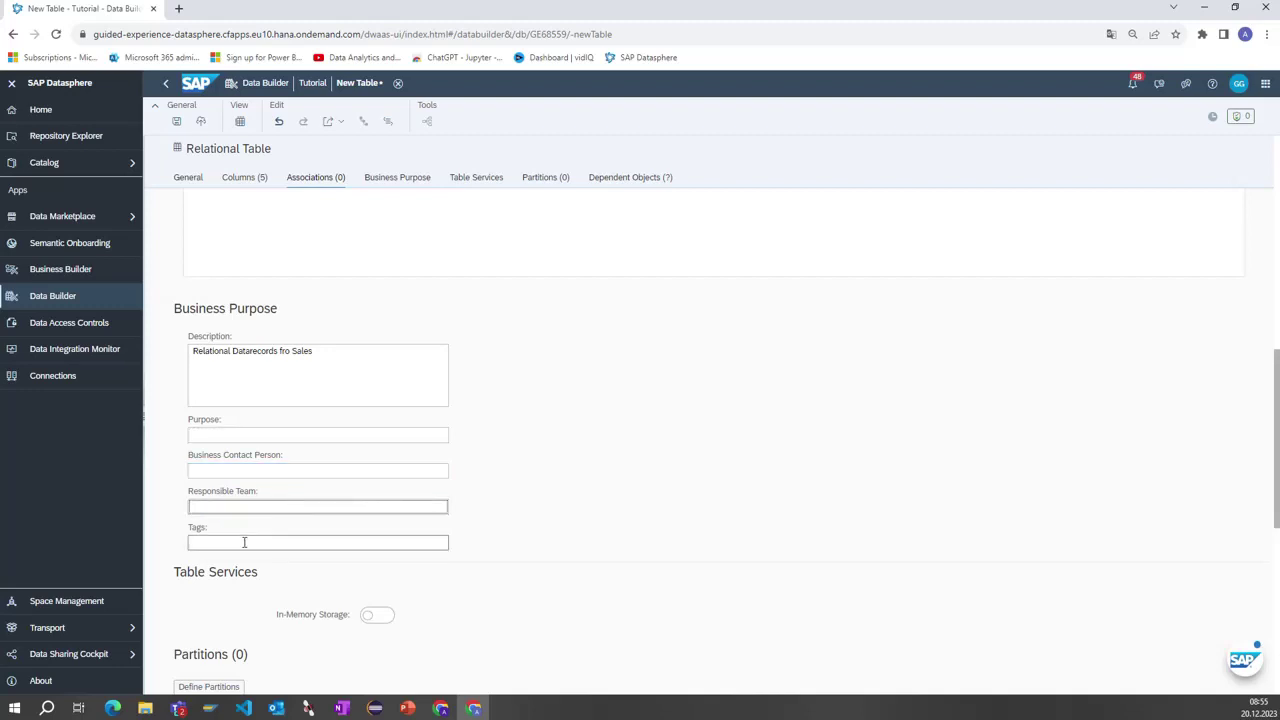
{"action": "left_click", "coordinate": [245, 541]}
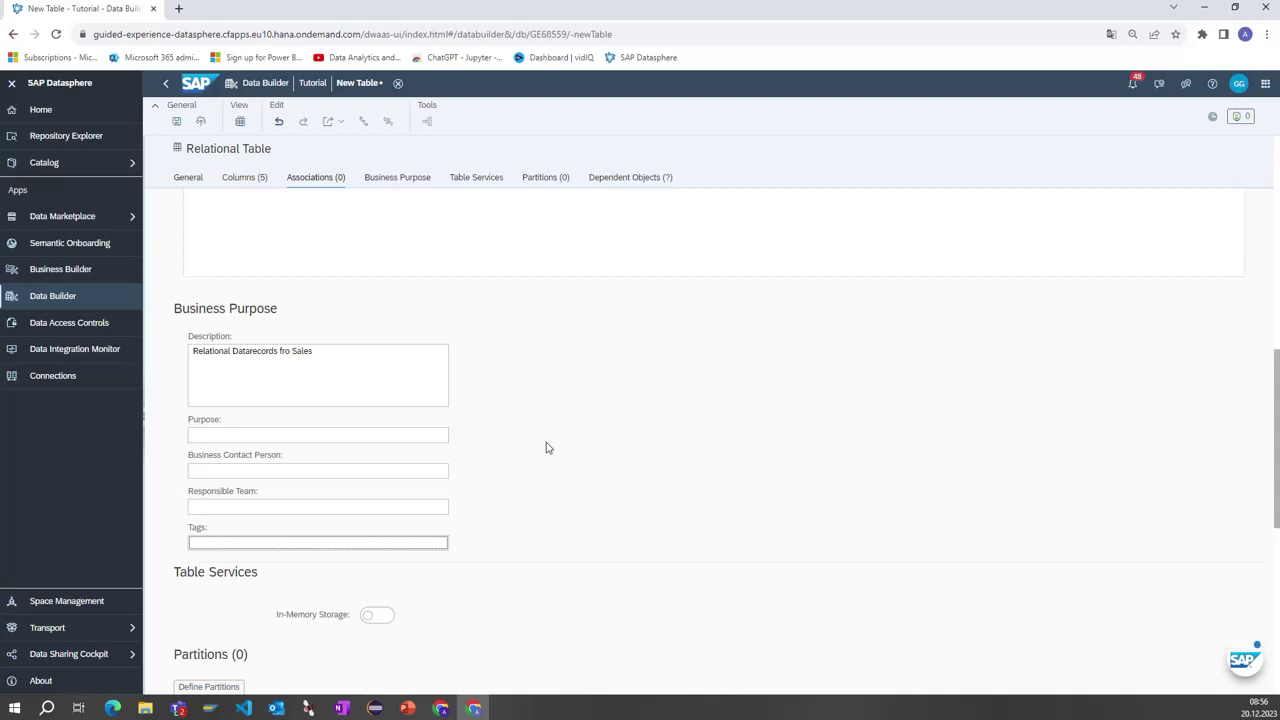
{"action": "scroll", "coordinate": [546, 447], "scroll_direction": "down", "scroll_amount": 2}
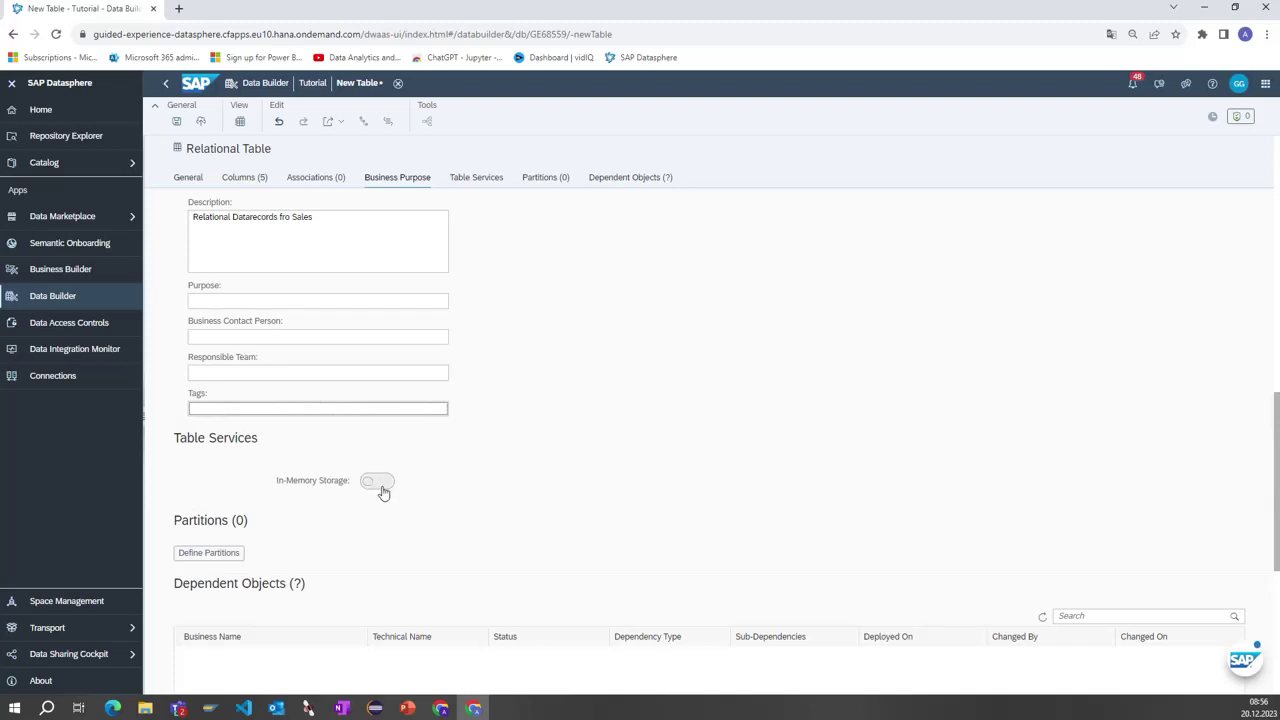
{"action": "scroll", "coordinate": [383, 492], "scroll_direction": "down", "scroll_amount": 3}
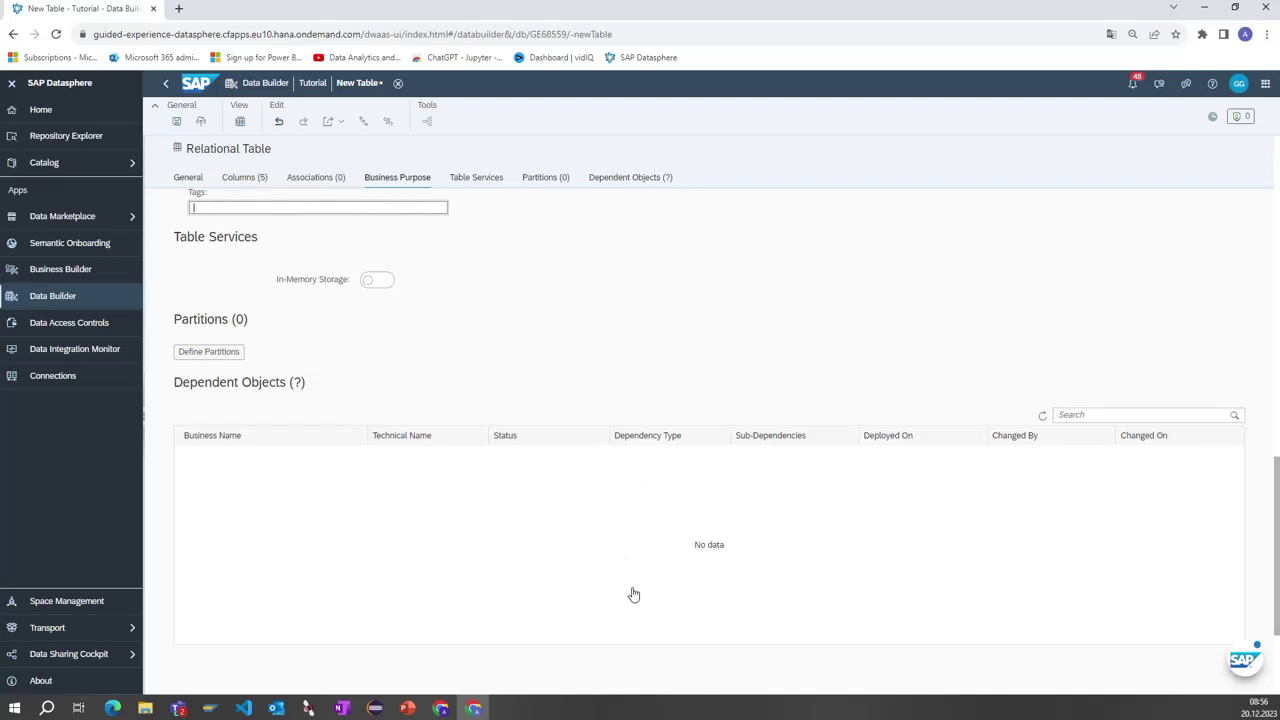
{"action": "scroll", "coordinate": [661, 537], "scroll_direction": "down", "scroll_amount": 2}
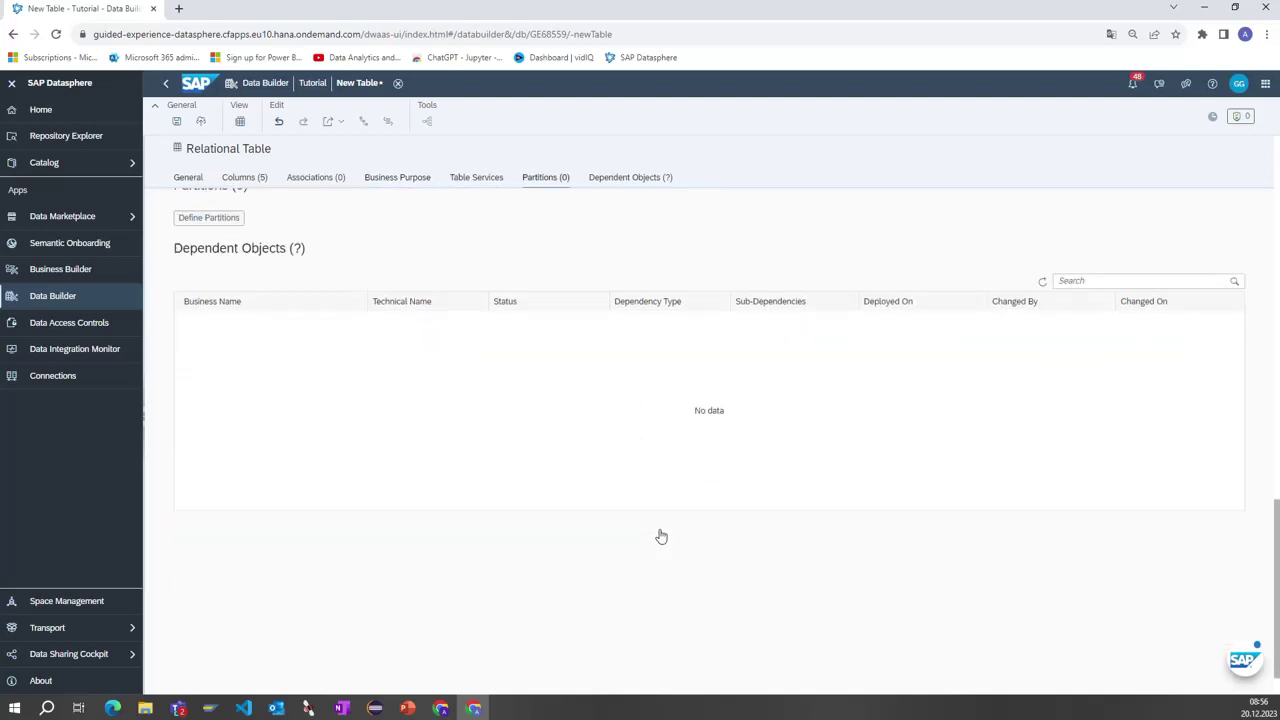
{"action": "scroll", "coordinate": [661, 537], "scroll_direction": "up", "scroll_amount": 10}
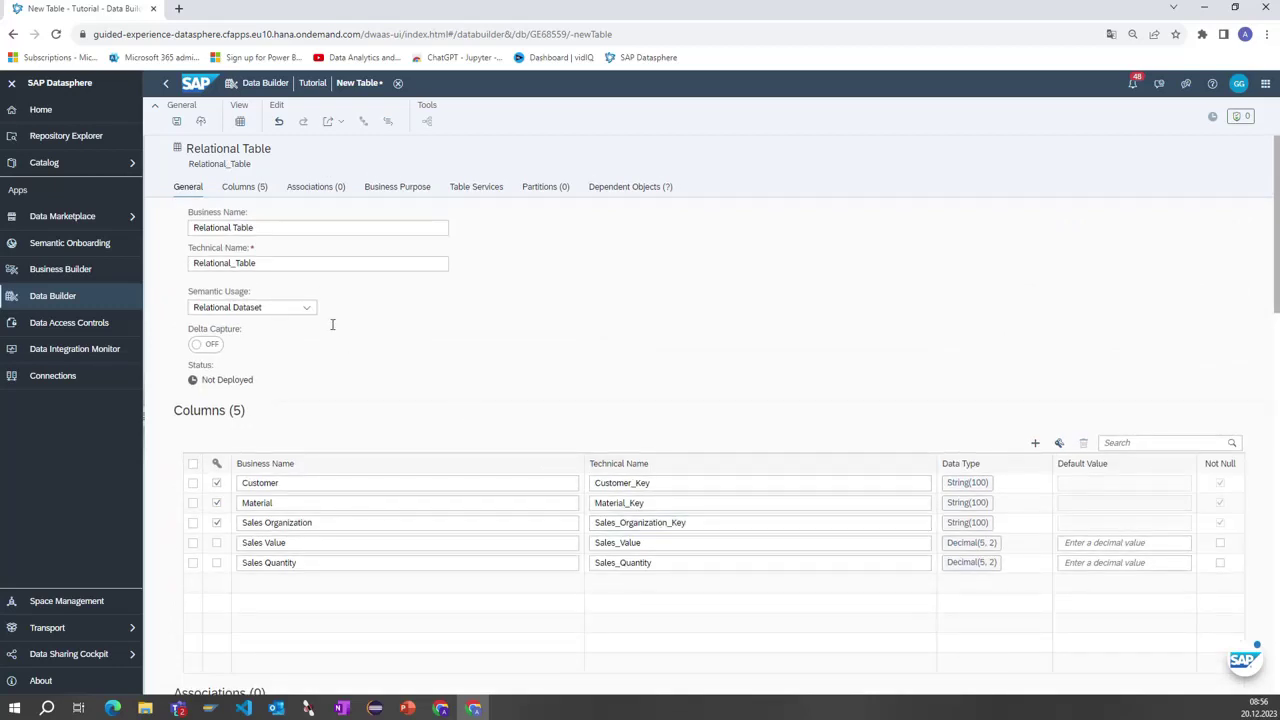
Step: Save the table with the business name Relational Table and technical name Relational_Table, and deploy it
{"action": "left_click", "coordinate": [177, 122]}
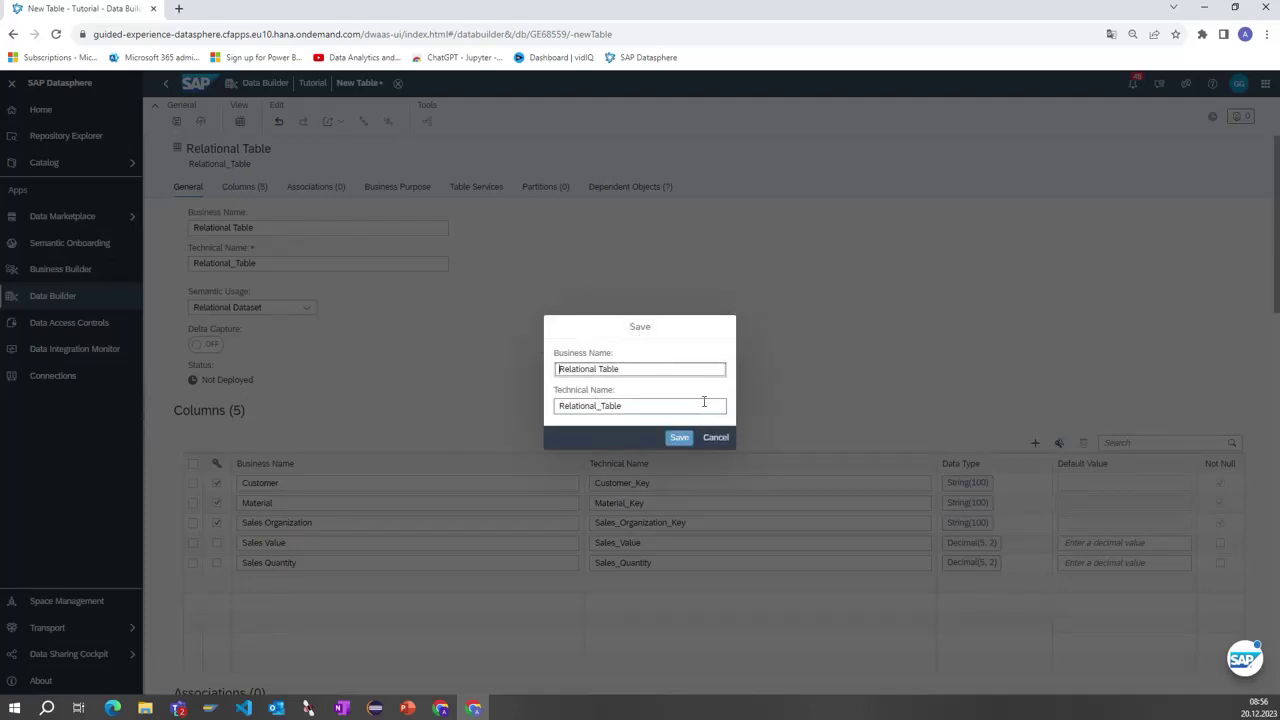
{"action": "left_click", "coordinate": [621, 408]}
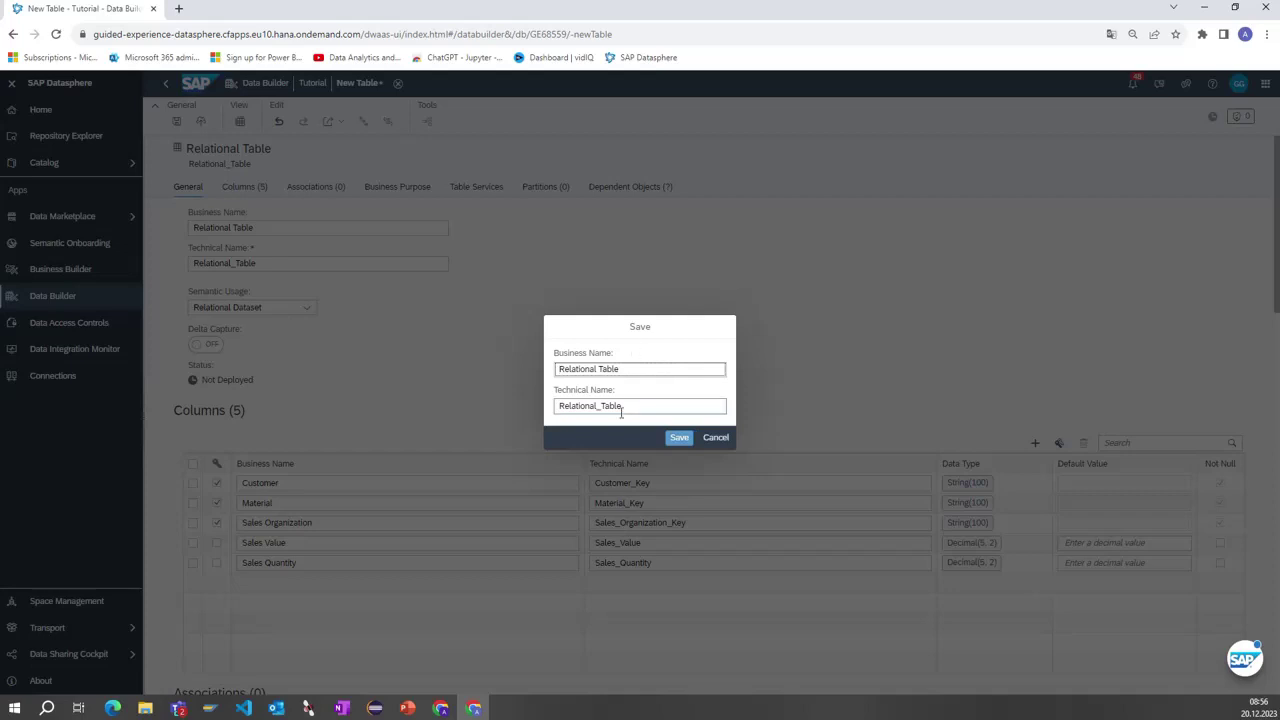
{"action": "left_click", "coordinate": [679, 440]}
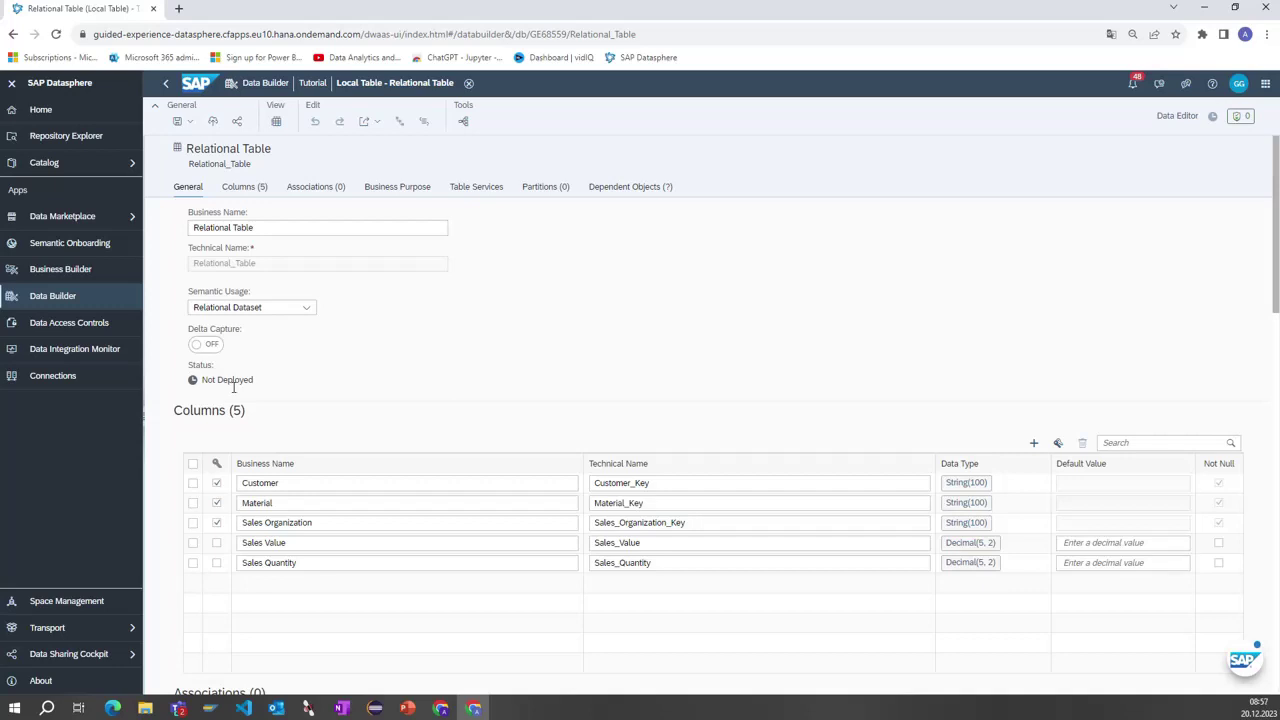
{"action": "left_click", "coordinate": [213, 124]}
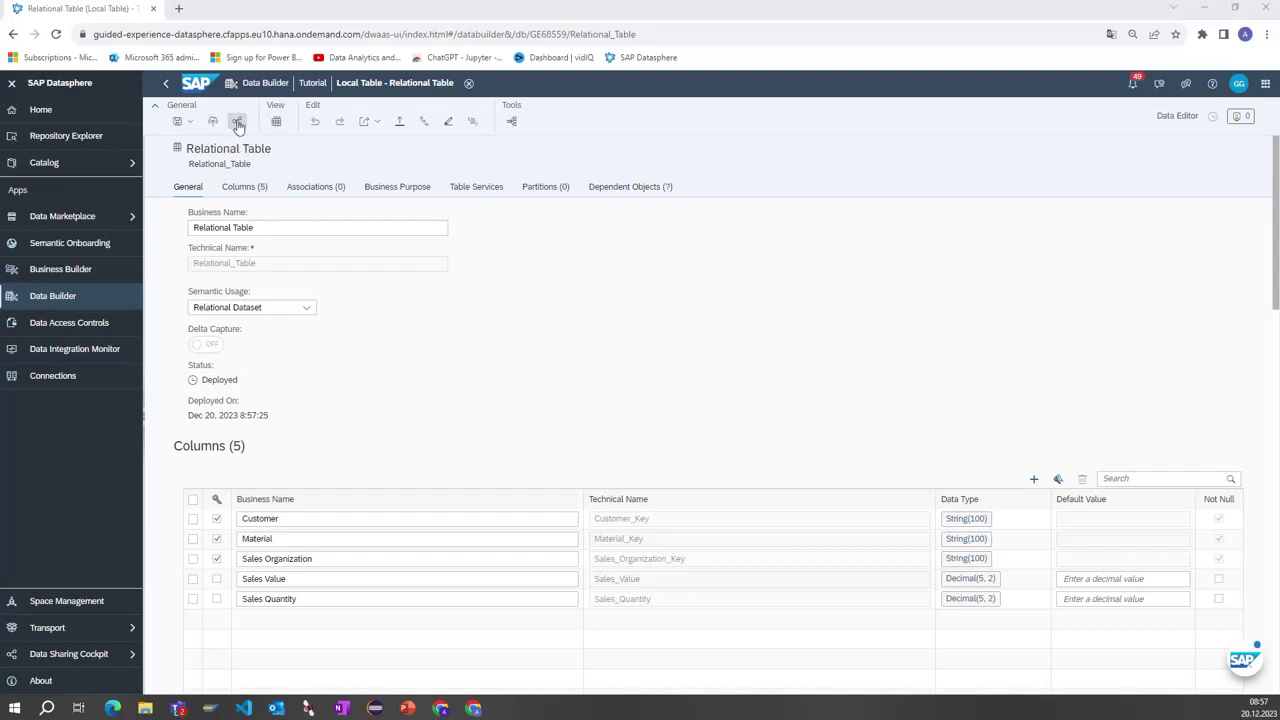
{"action": "left_click", "coordinate": [189, 122]}
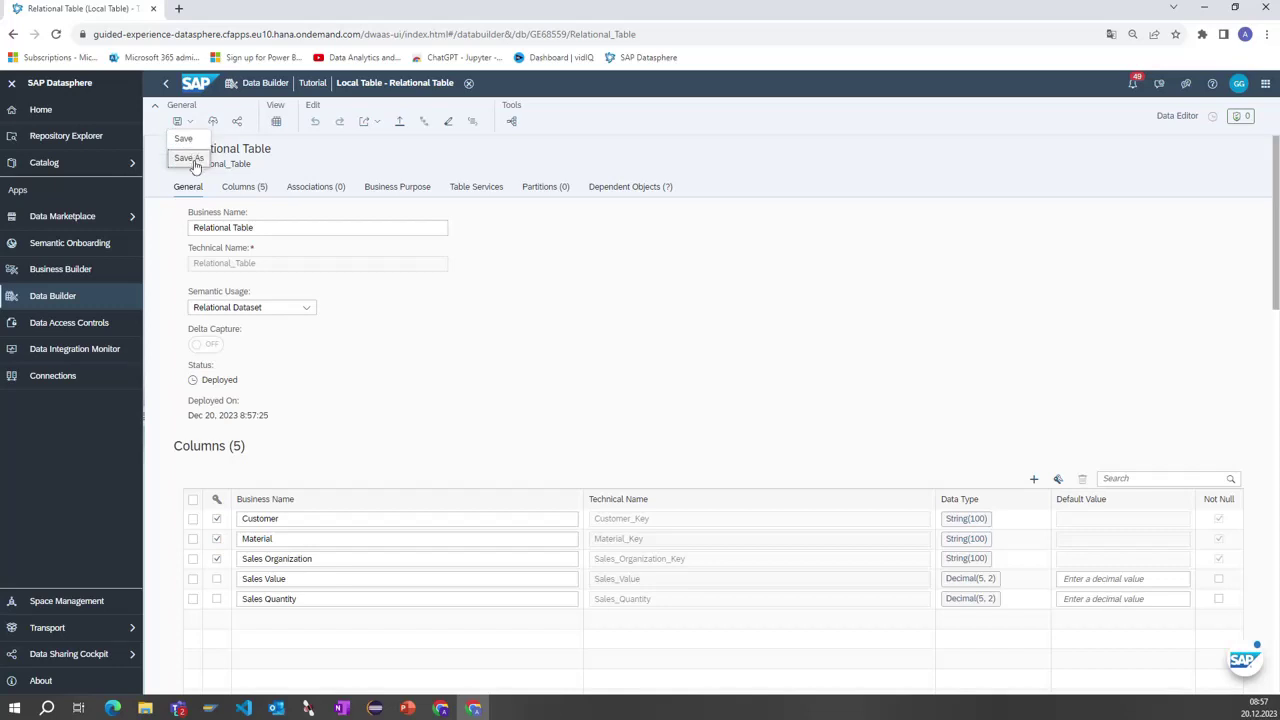
{"action": "left_click", "coordinate": [490, 290]}
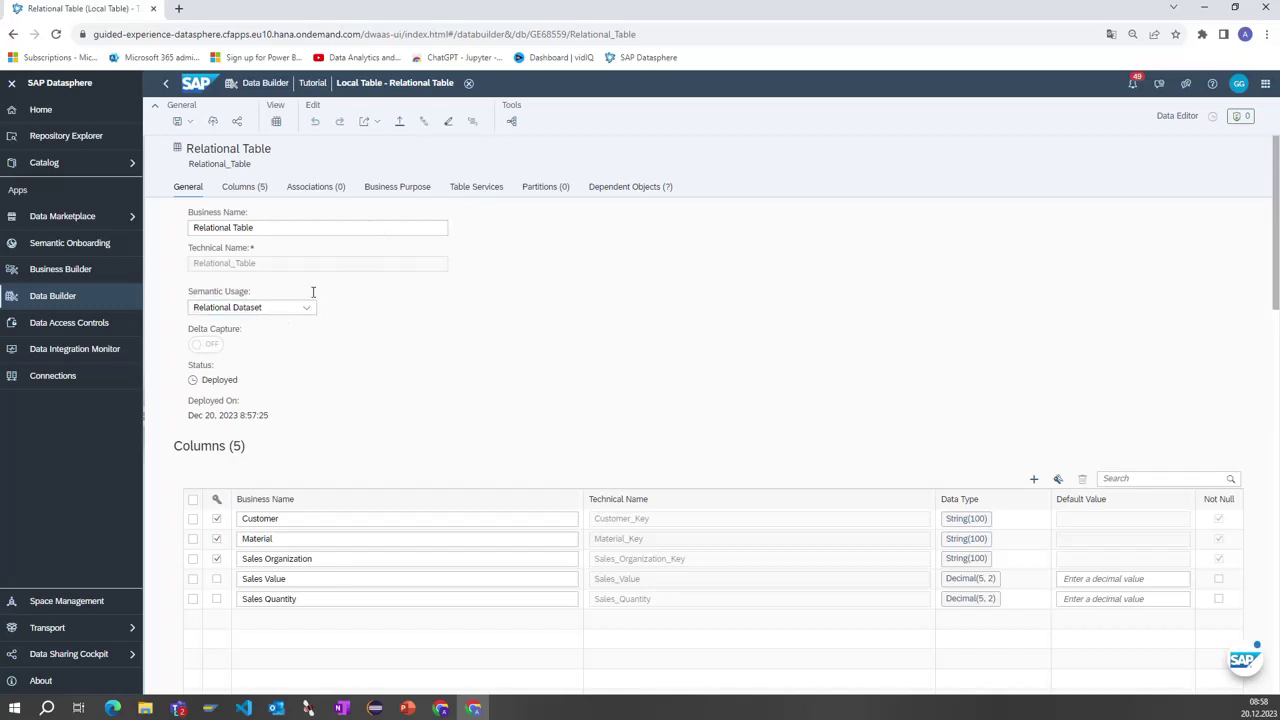
Step: Inspect the table's custom CSN annotations and its Impact and Lineage Analysis, closing each view again
{"action": "left_click", "coordinate": [472, 128]}
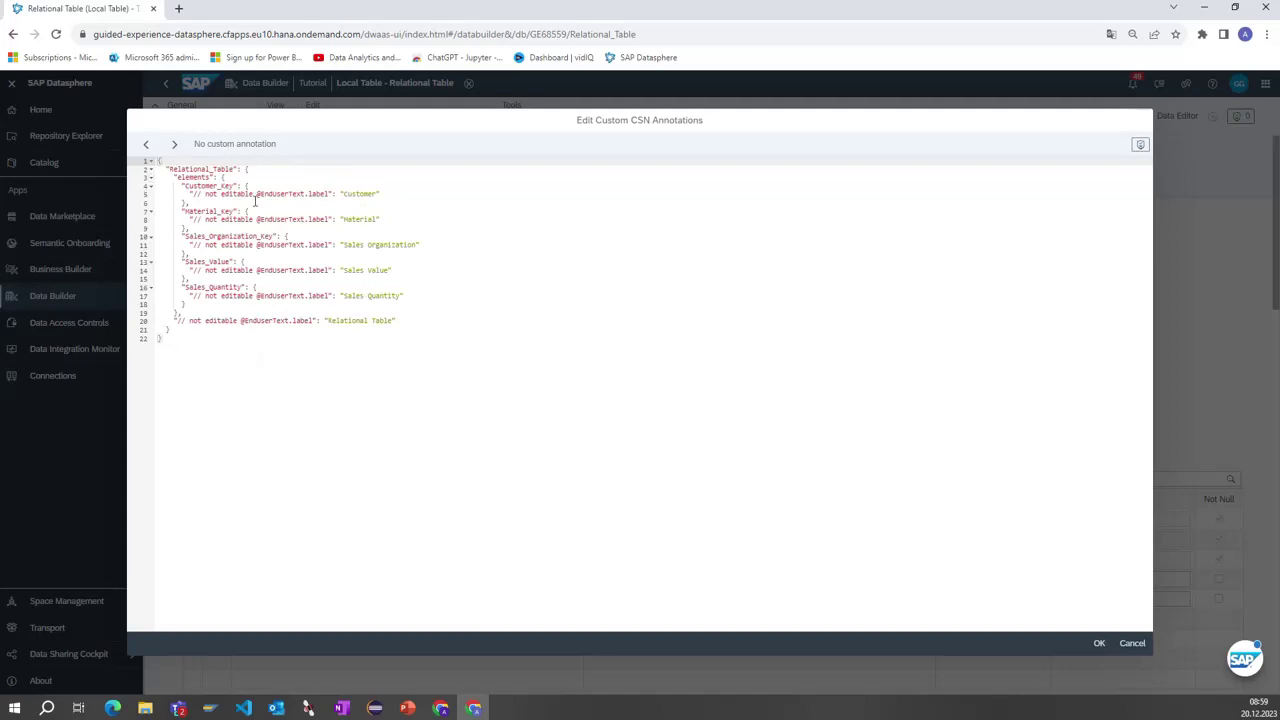
{"action": "left_click", "coordinate": [1130, 645]}
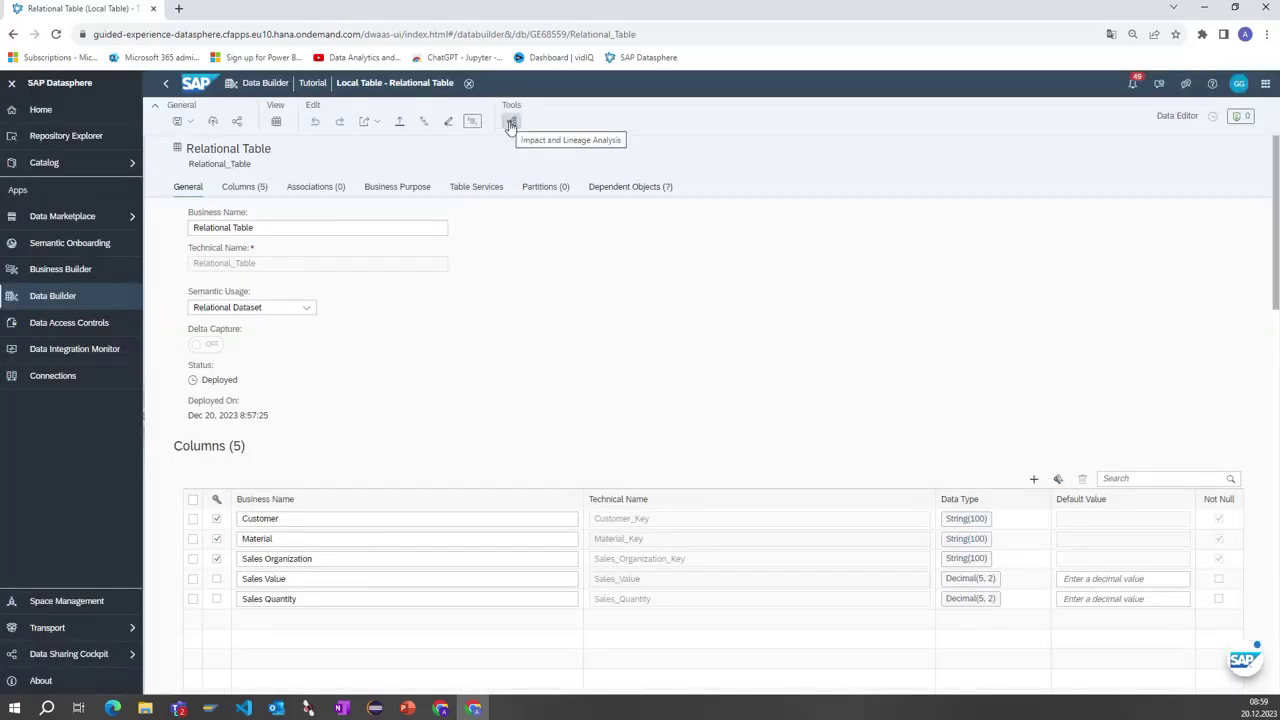
{"action": "left_click", "coordinate": [510, 123]}
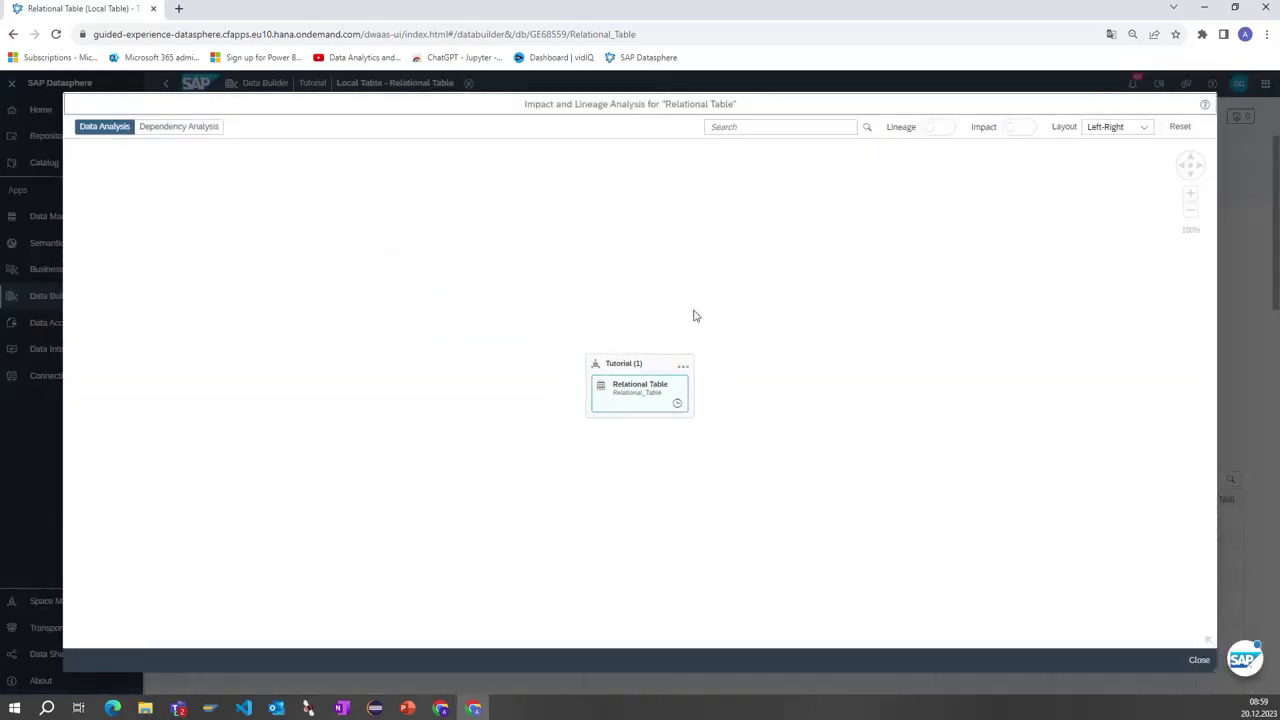
{"action": "left_click", "coordinate": [1199, 660]}
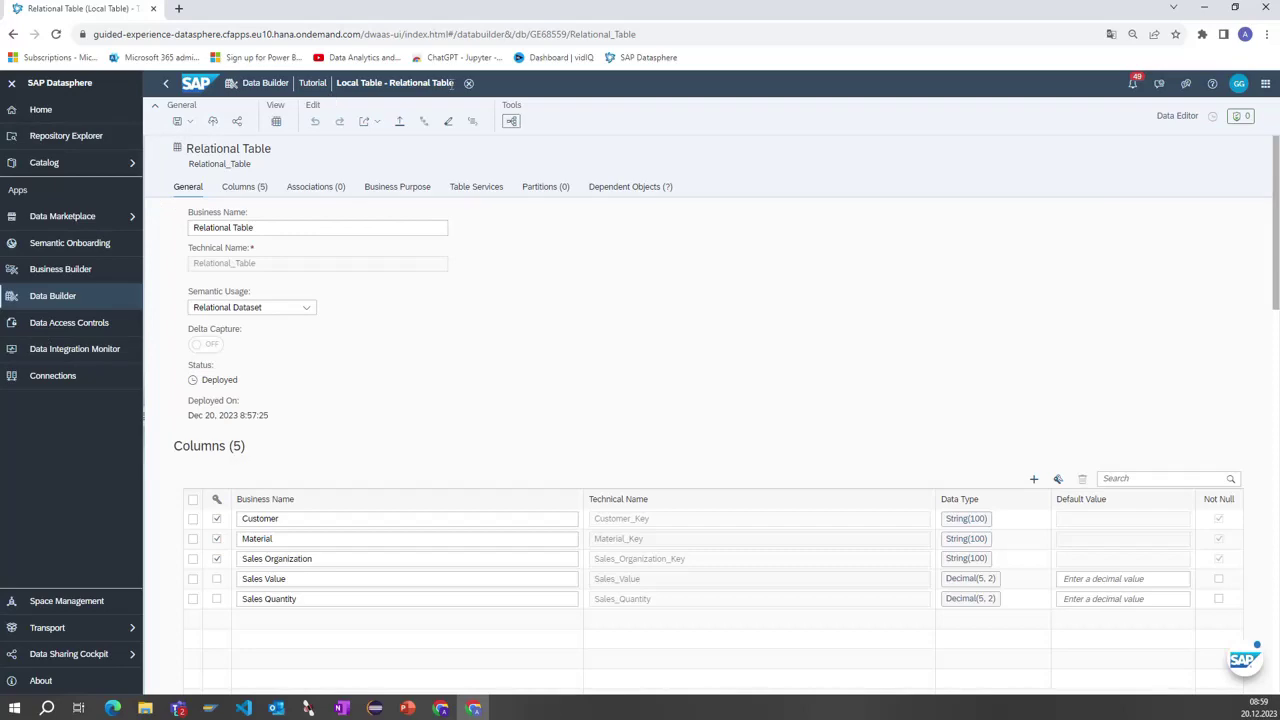
Step: Close the Relational Table editor and sort the Data Builder's table list by Changed On in descending order
{"action": "left_click", "coordinate": [469, 85]}
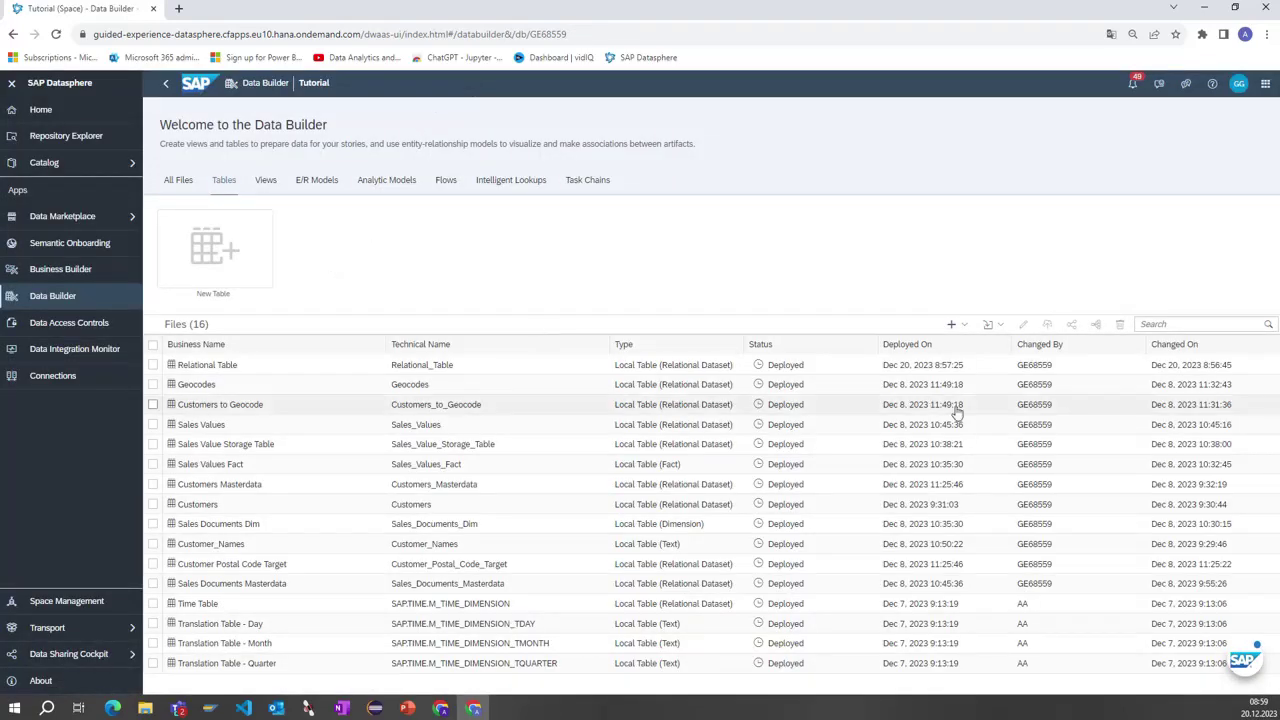
{"action": "left_click", "coordinate": [1199, 352]}
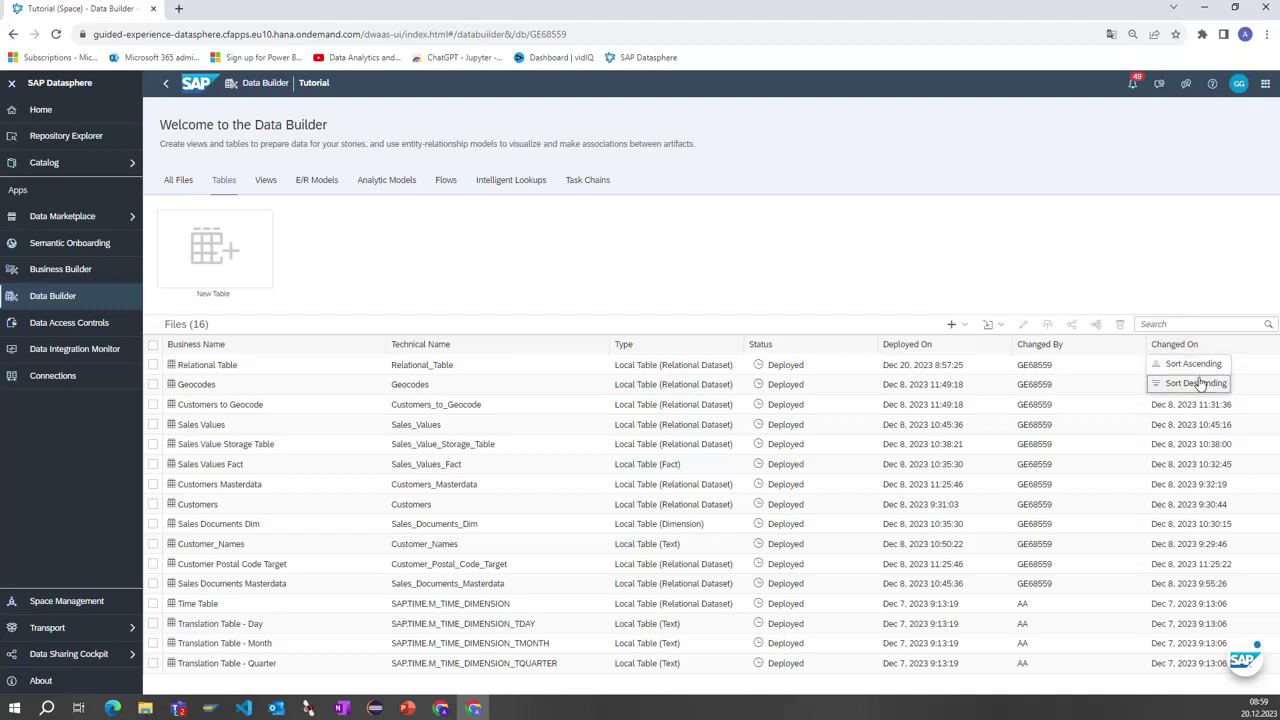
{"action": "left_click", "coordinate": [1195, 383]}
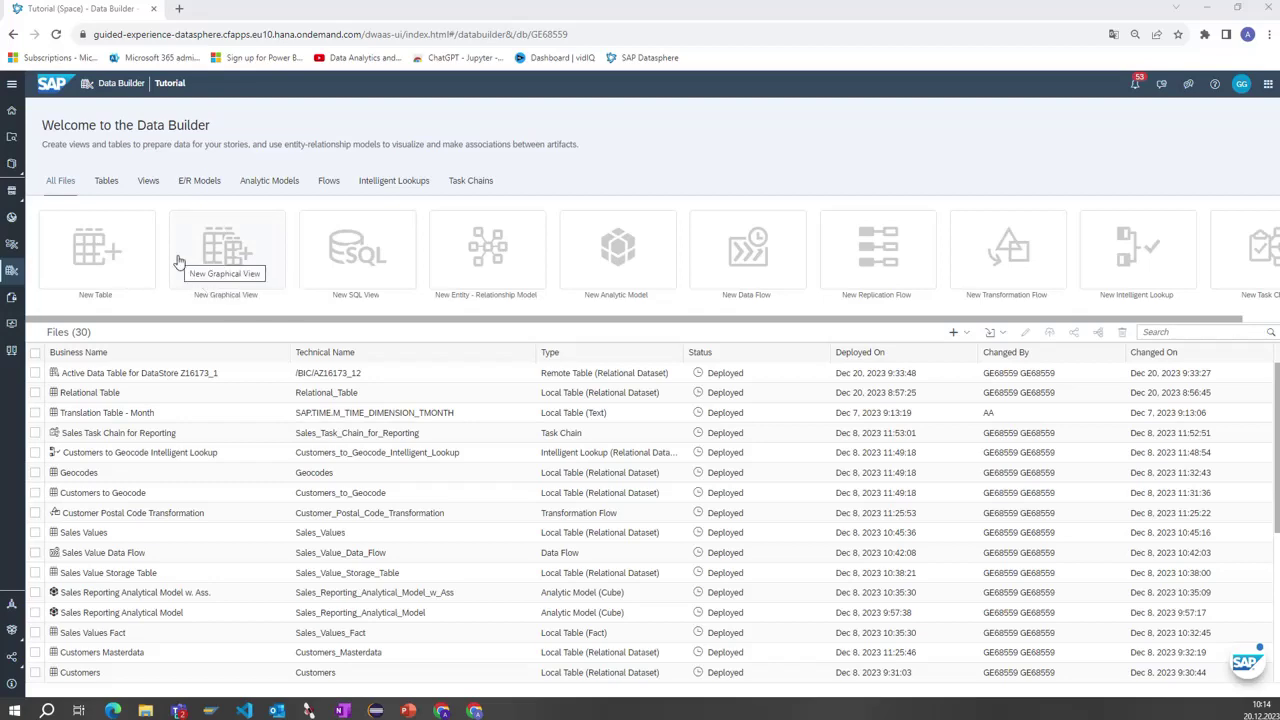
Step: List only the tables, review the space's available connections, and return to the Data Builder
{"action": "left_click", "coordinate": [106, 192]}
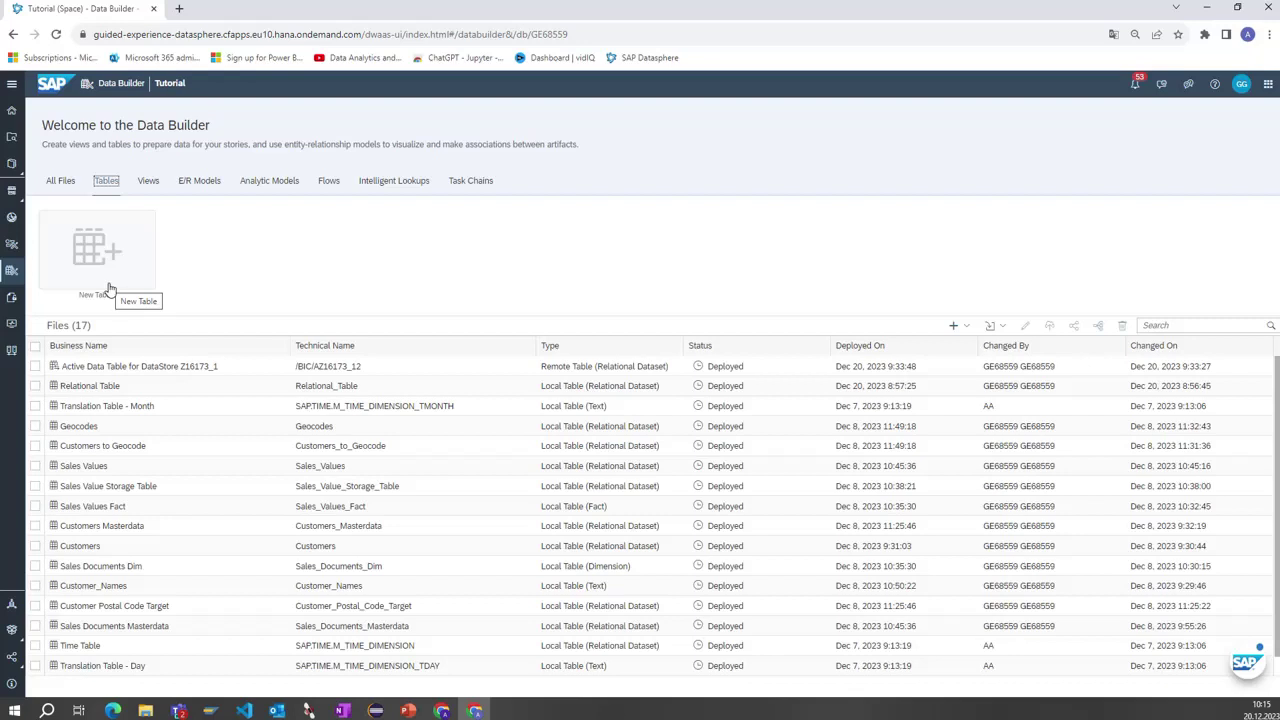
{"action": "left_click", "coordinate": [11, 83]}
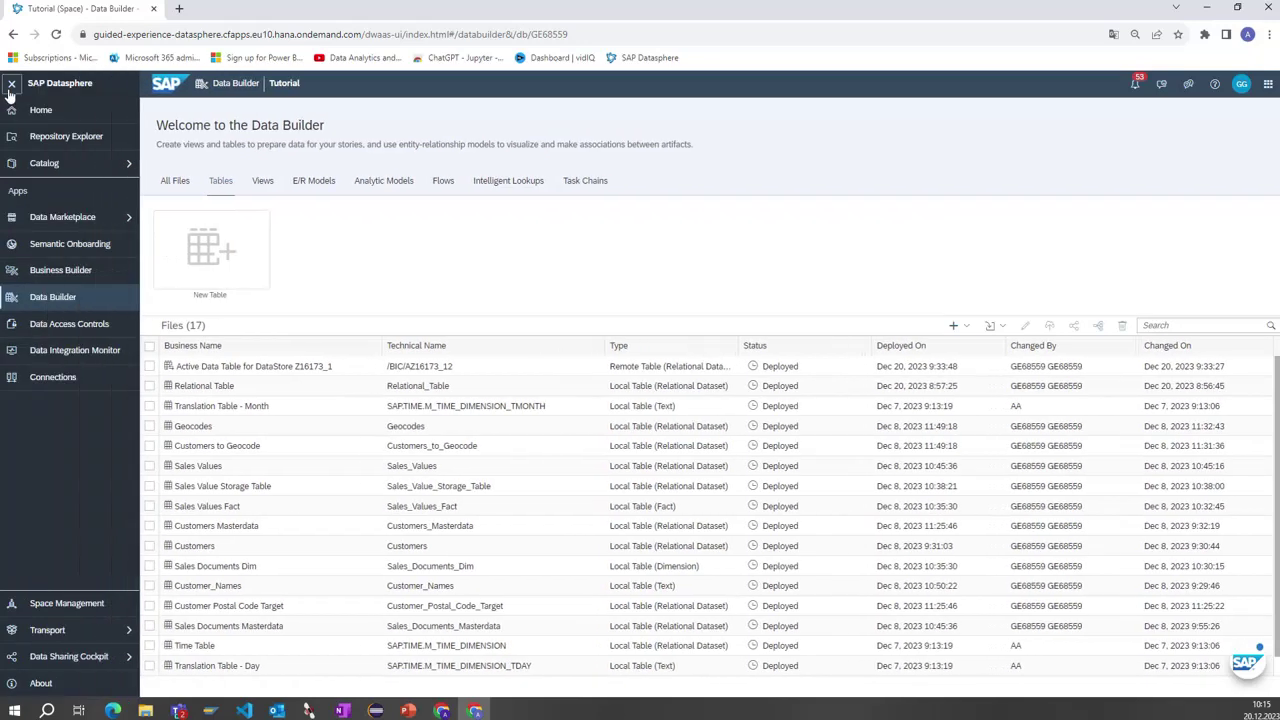
{"action": "left_click", "coordinate": [50, 379]}
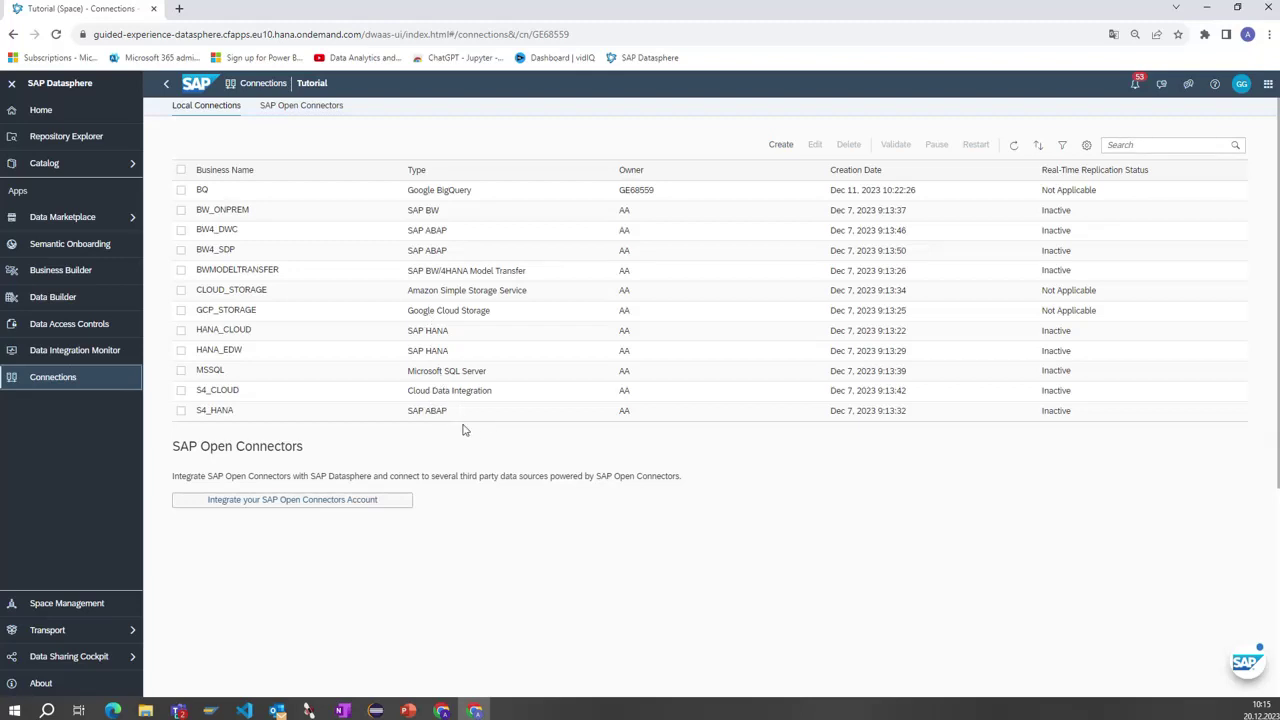
{"action": "left_click", "coordinate": [62, 307]}
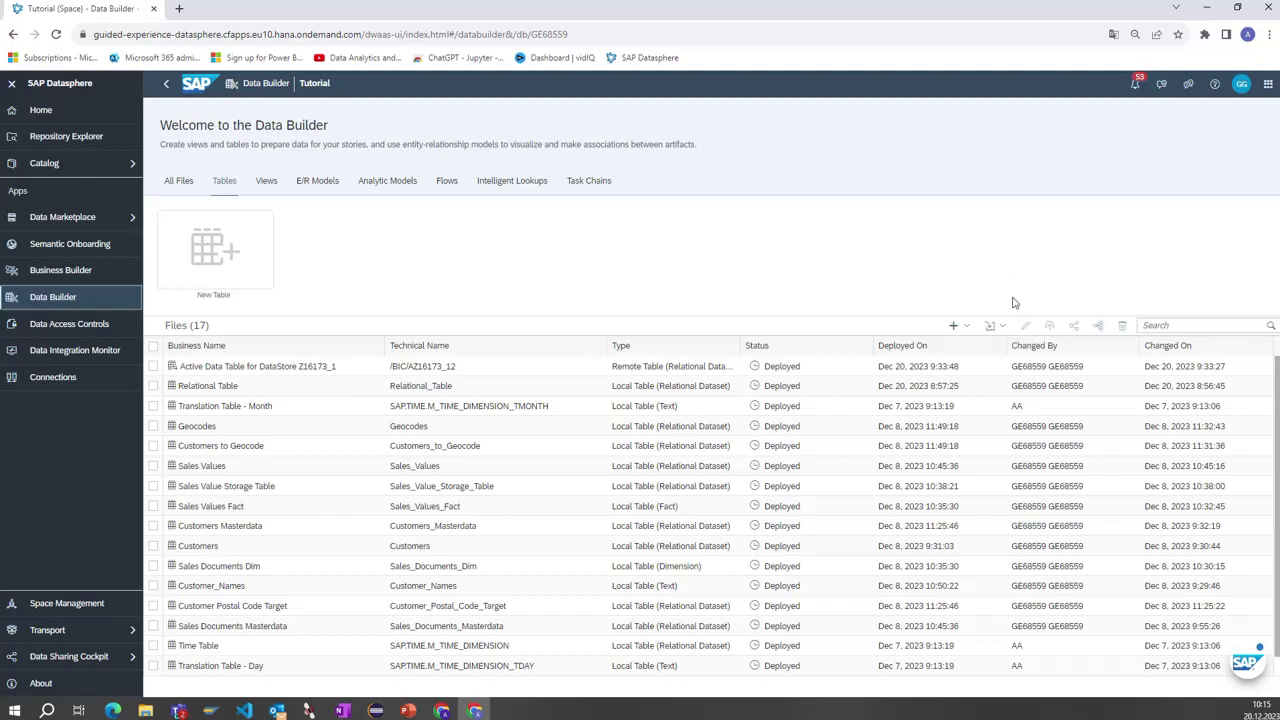
Step: Start a remote table import with S4_HANA as the source connection and proceed to the table selection
{"action": "left_click", "coordinate": [1004, 330]}
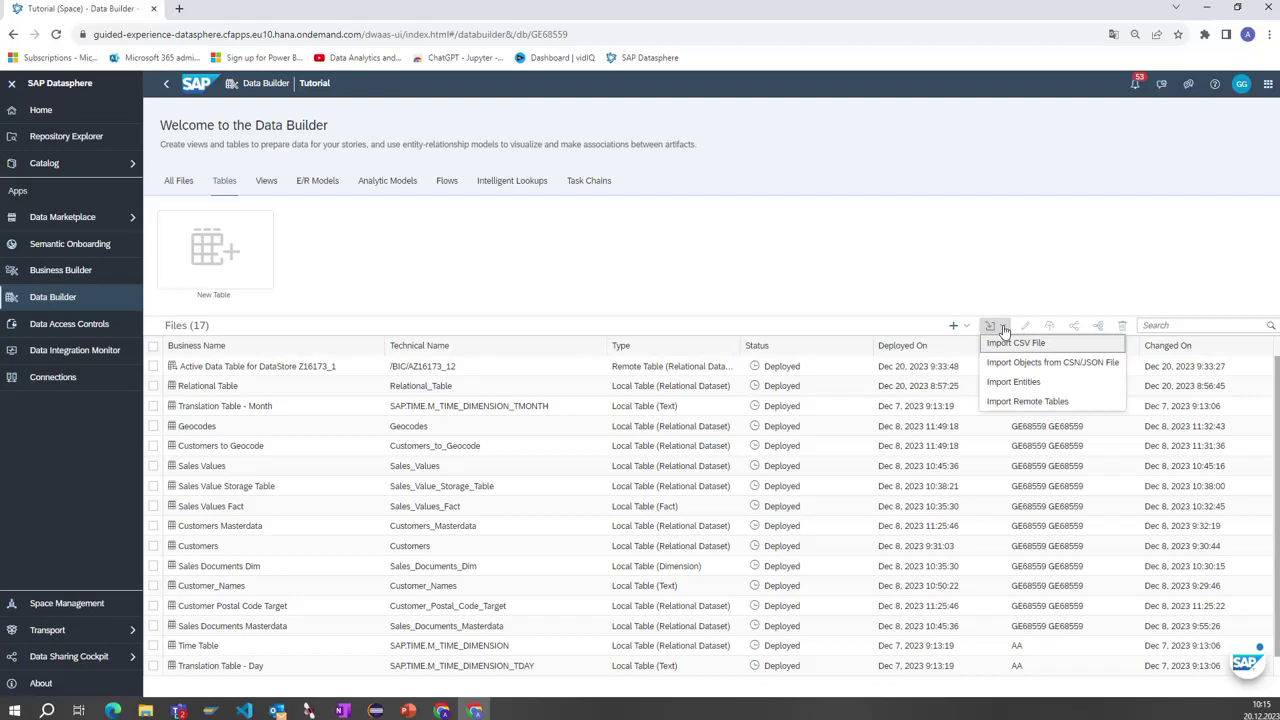
{"action": "left_click", "coordinate": [1020, 403]}
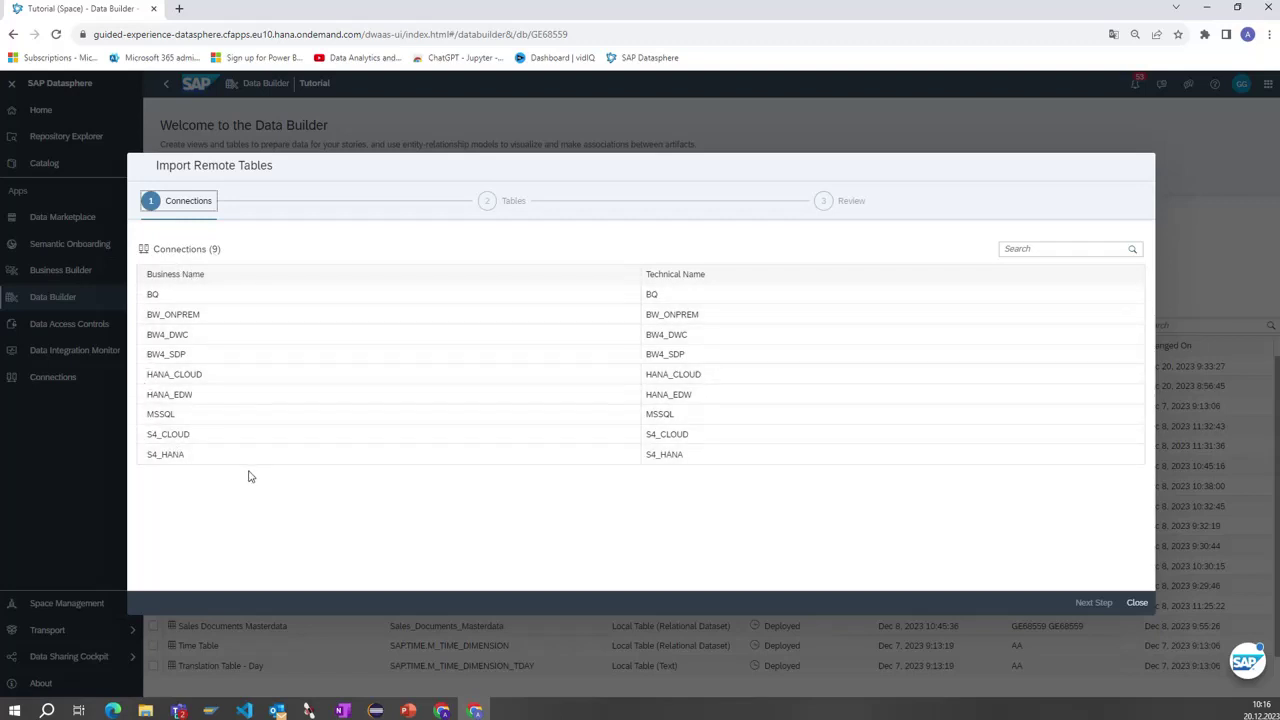
{"action": "left_click", "coordinate": [181, 462]}
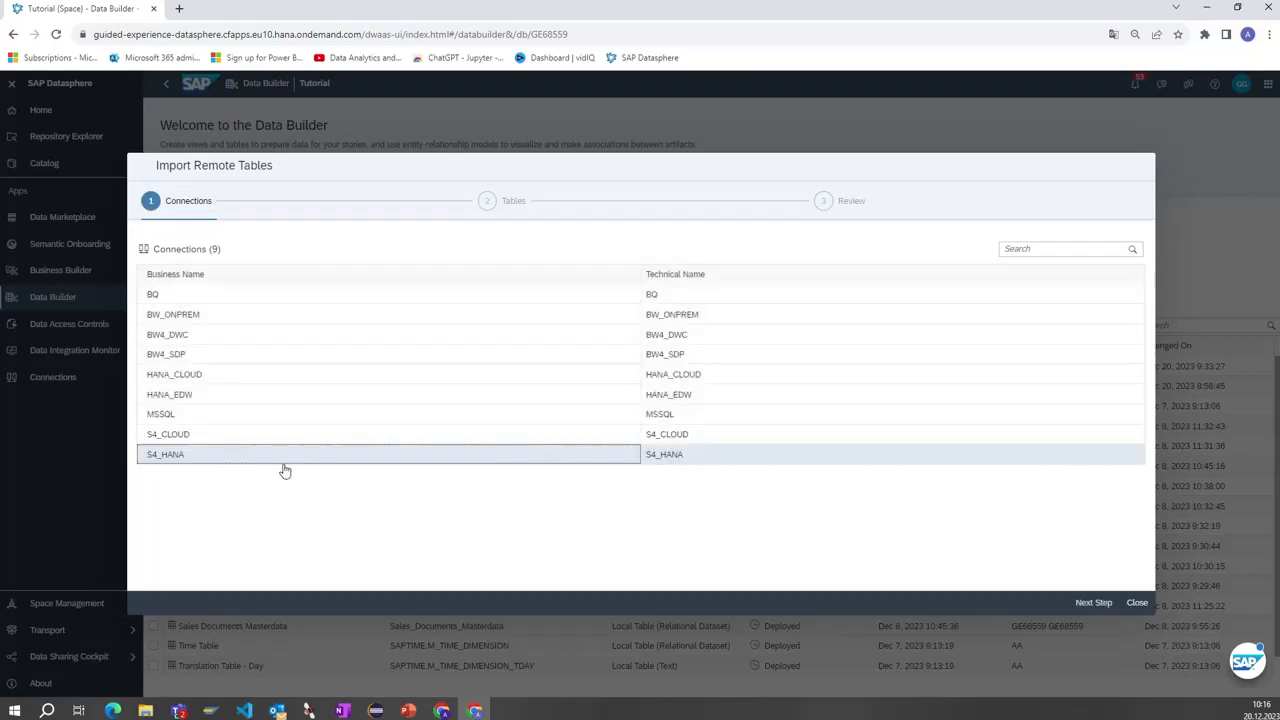
{"action": "left_click", "coordinate": [1092, 601]}
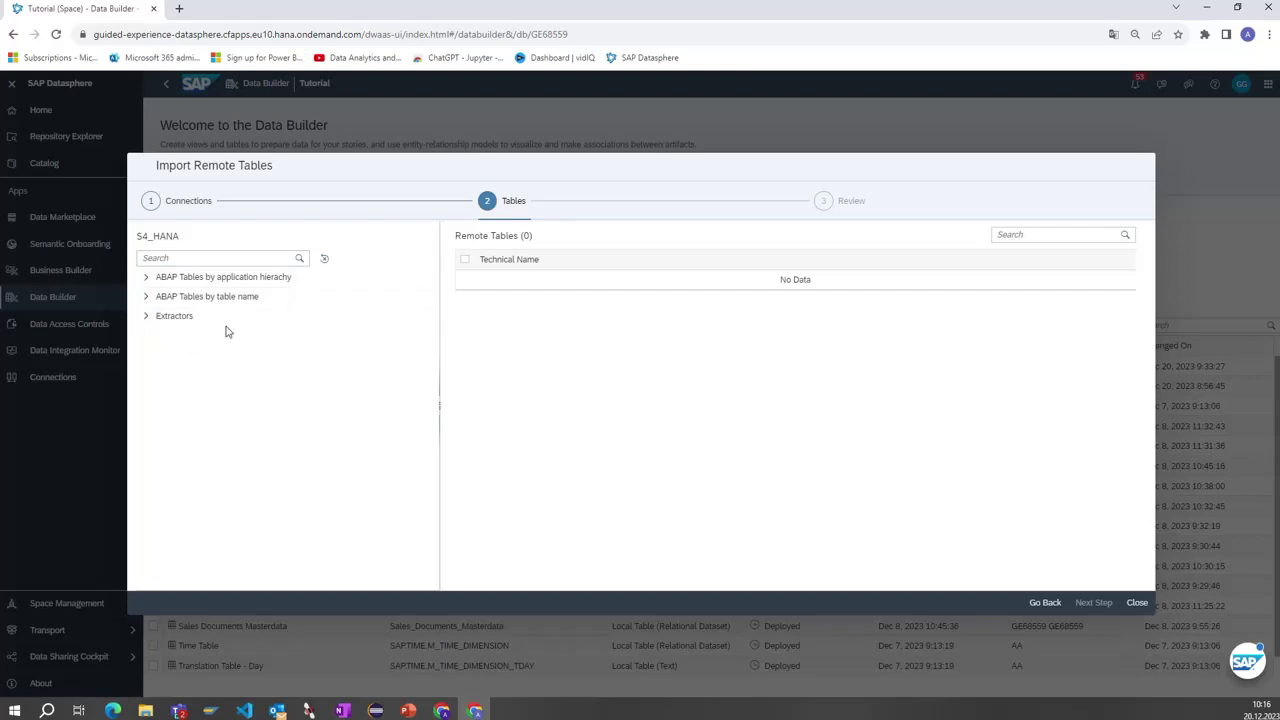
Step: Select ZCOSTCENT_T_V and ZCOSTCENT_V from the Z group of the ABAP_CDS extractors and proceed to the import review
{"action": "left_click", "coordinate": [145, 318]}
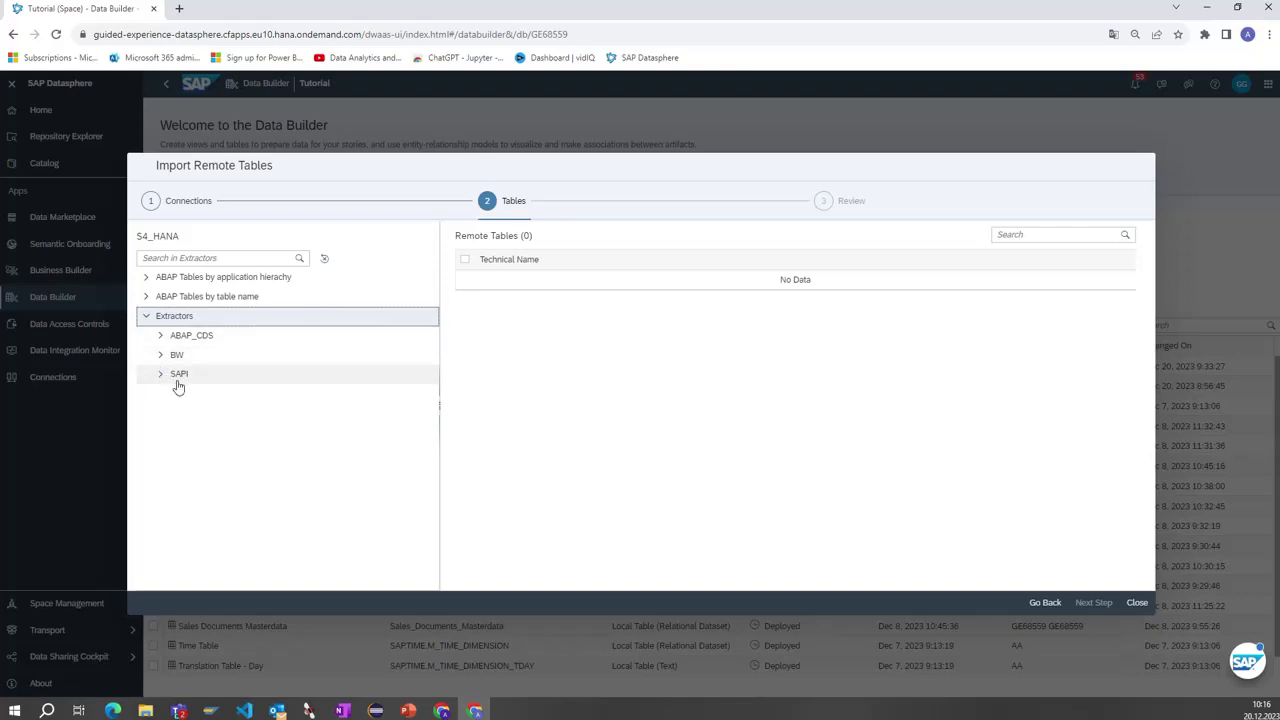
{"action": "left_click", "coordinate": [163, 338]}
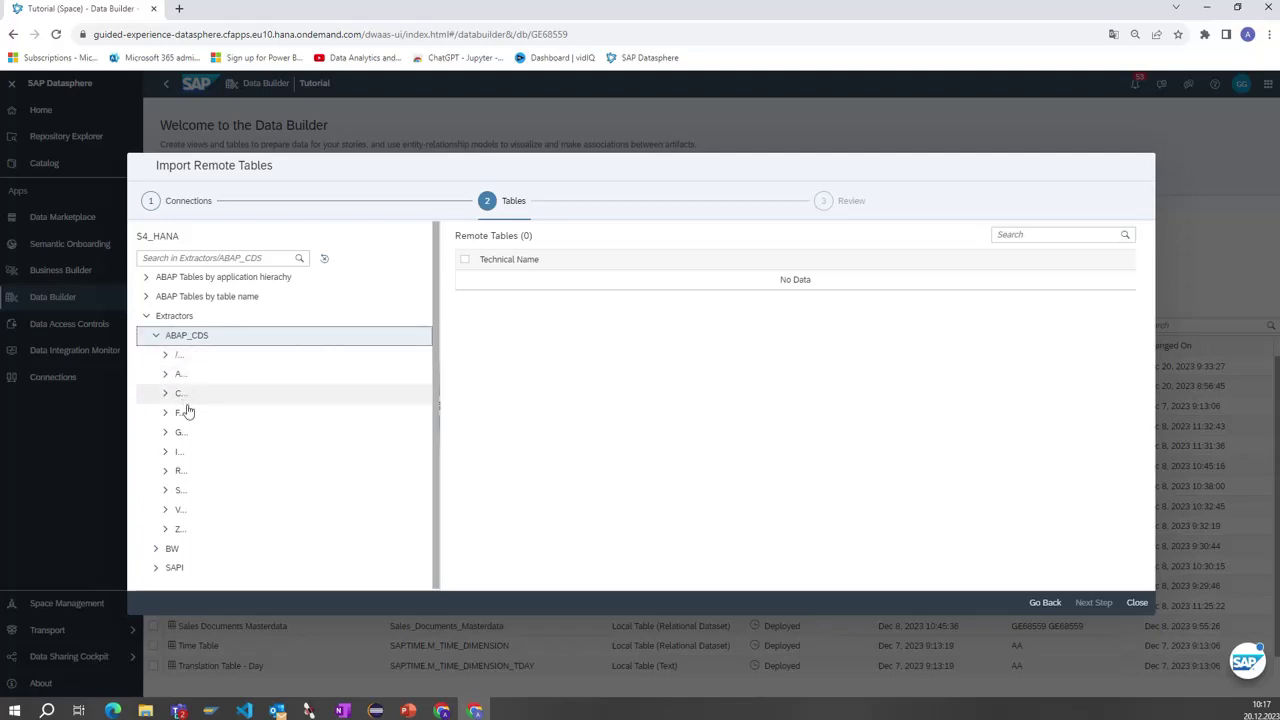
{"action": "left_click", "coordinate": [167, 531]}
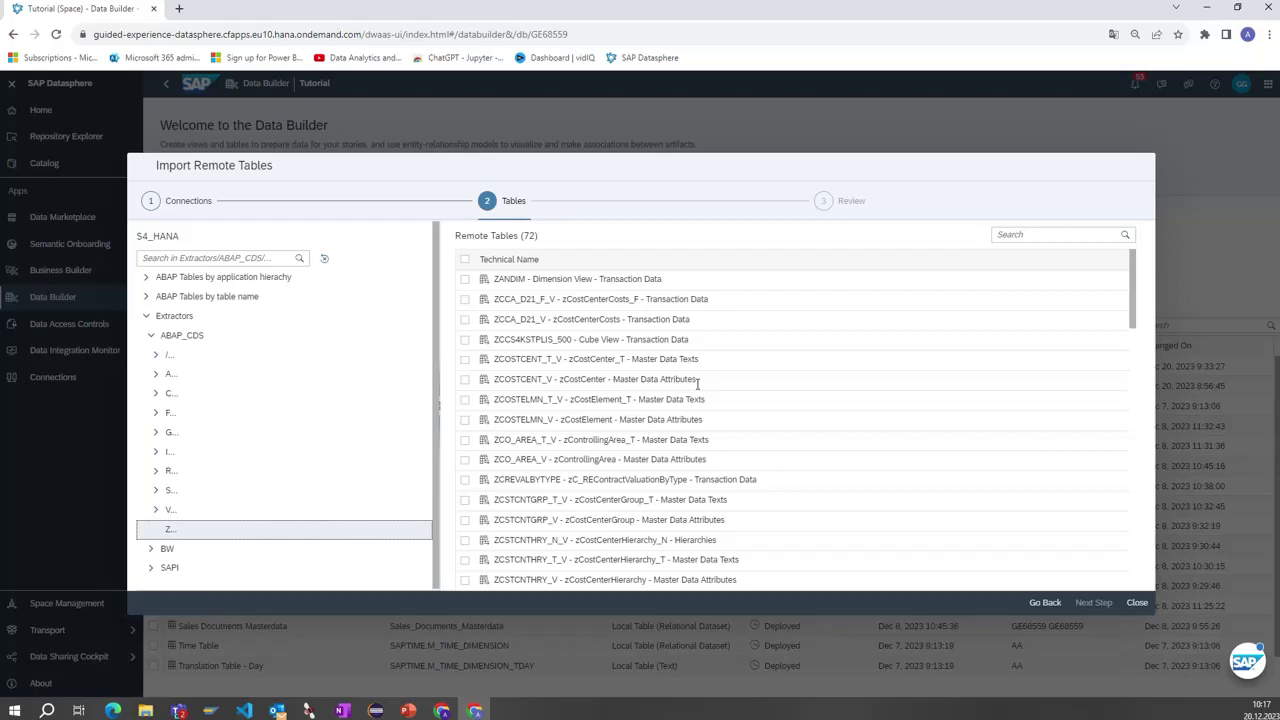
{"action": "left_click", "coordinate": [465, 361]}
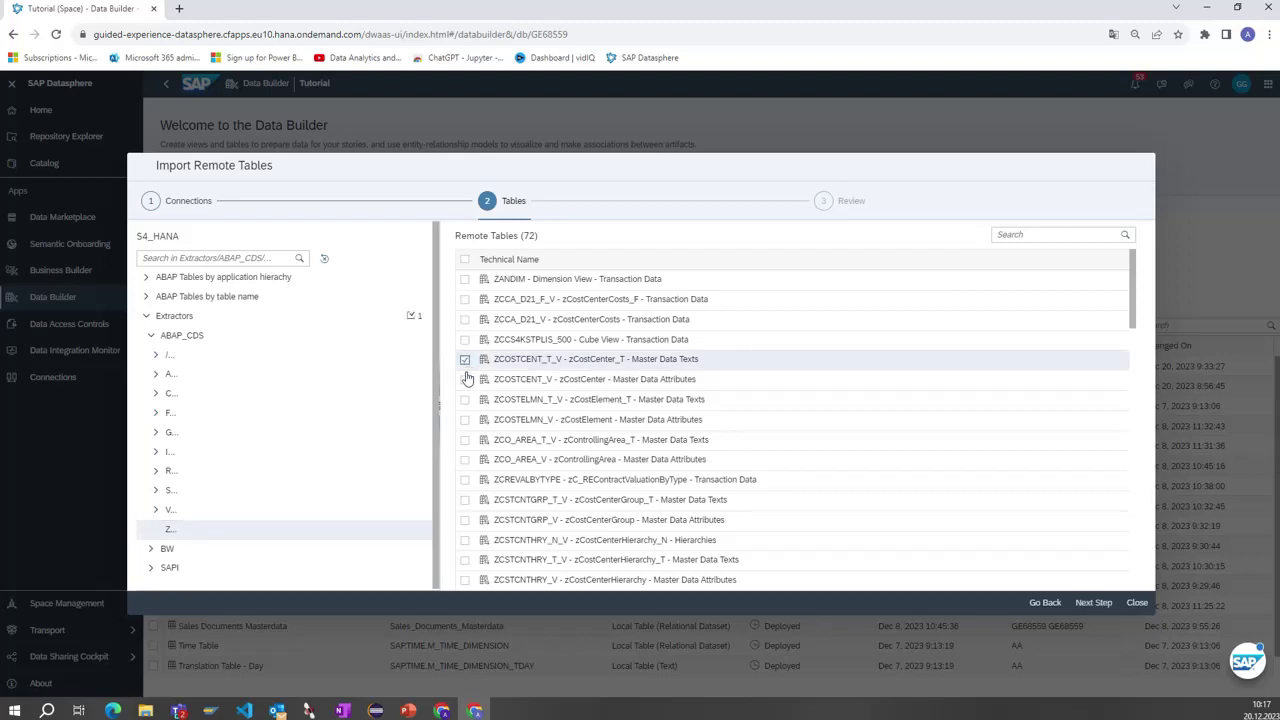
{"action": "left_click", "coordinate": [464, 381]}
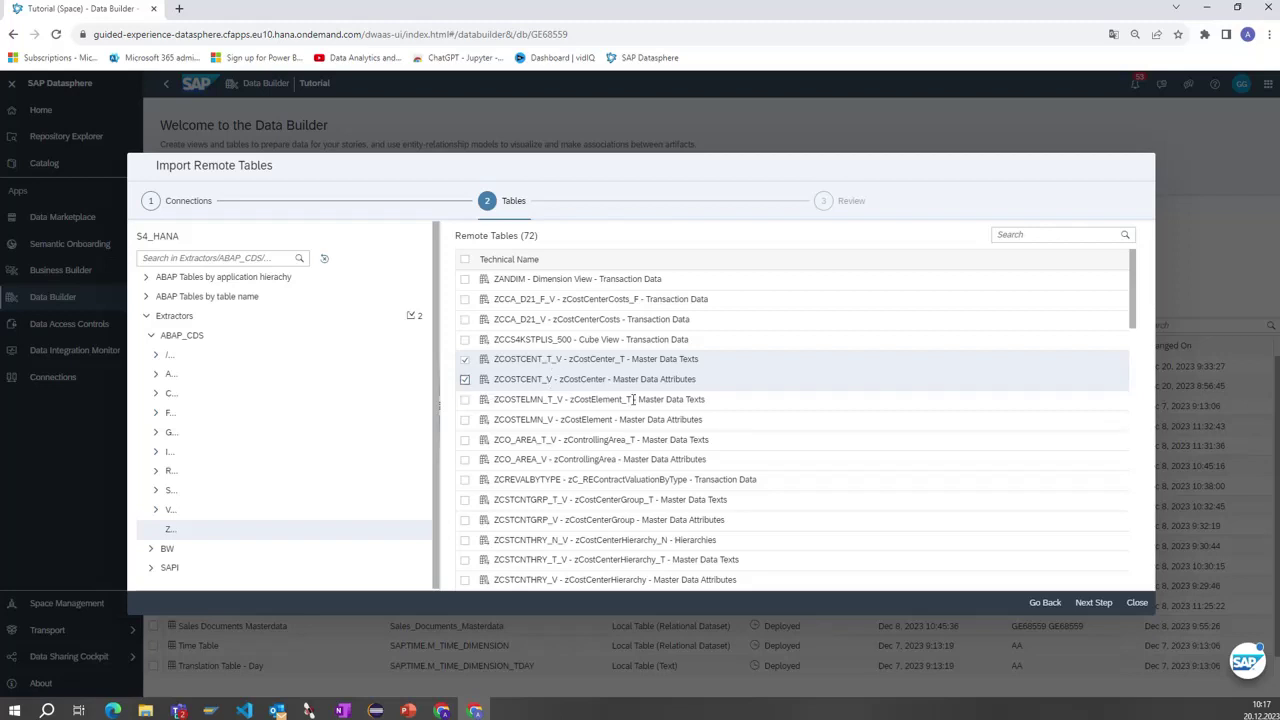
{"action": "left_click", "coordinate": [1107, 607]}
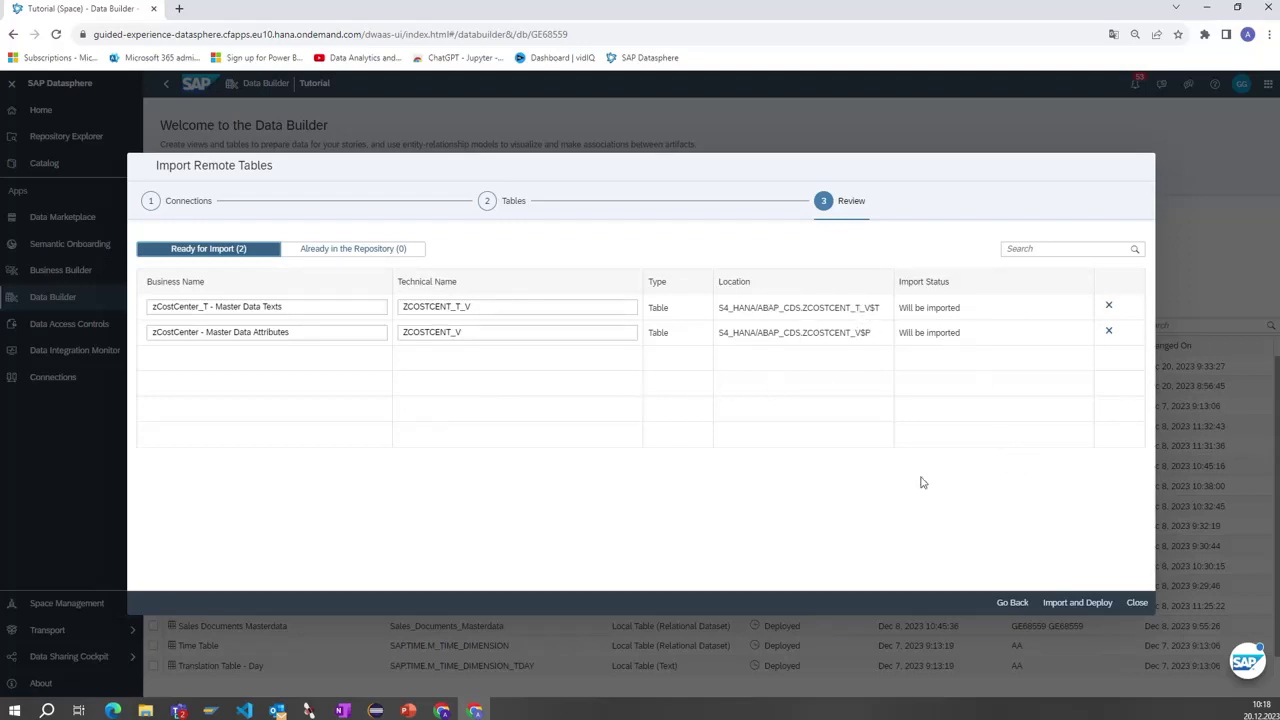
Step: Import and deploy both cost center remote tables, and sort the table list by Changed On in descending order
{"action": "left_click", "coordinate": [1078, 603]}
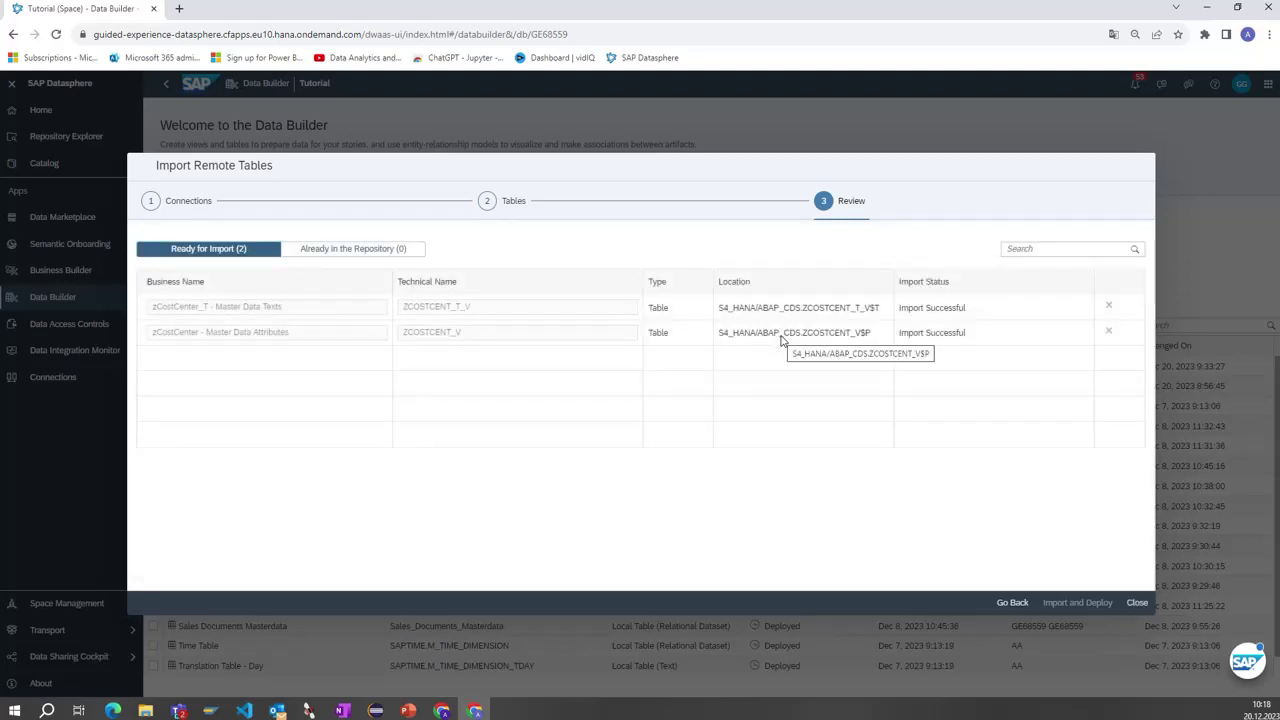
{"action": "left_click", "coordinate": [1138, 603]}
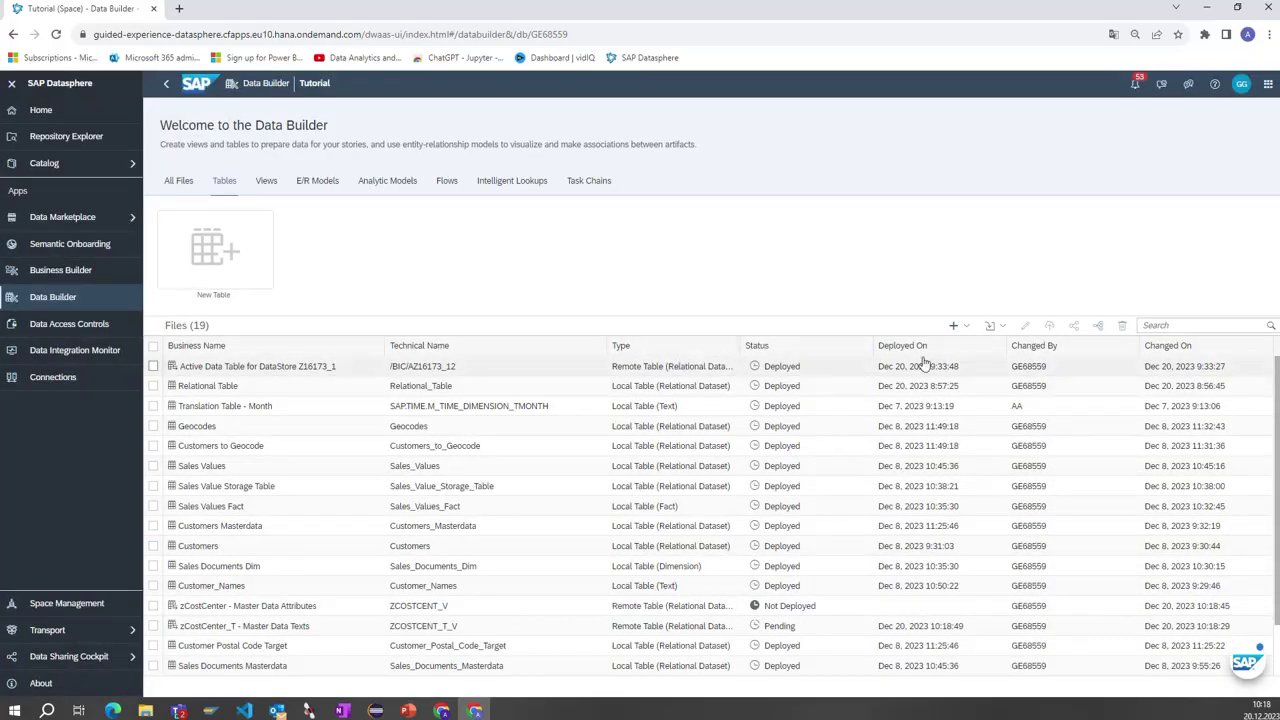
{"action": "left_click", "coordinate": [1175, 345]}
{"action": "left_click", "coordinate": [1199, 387]}
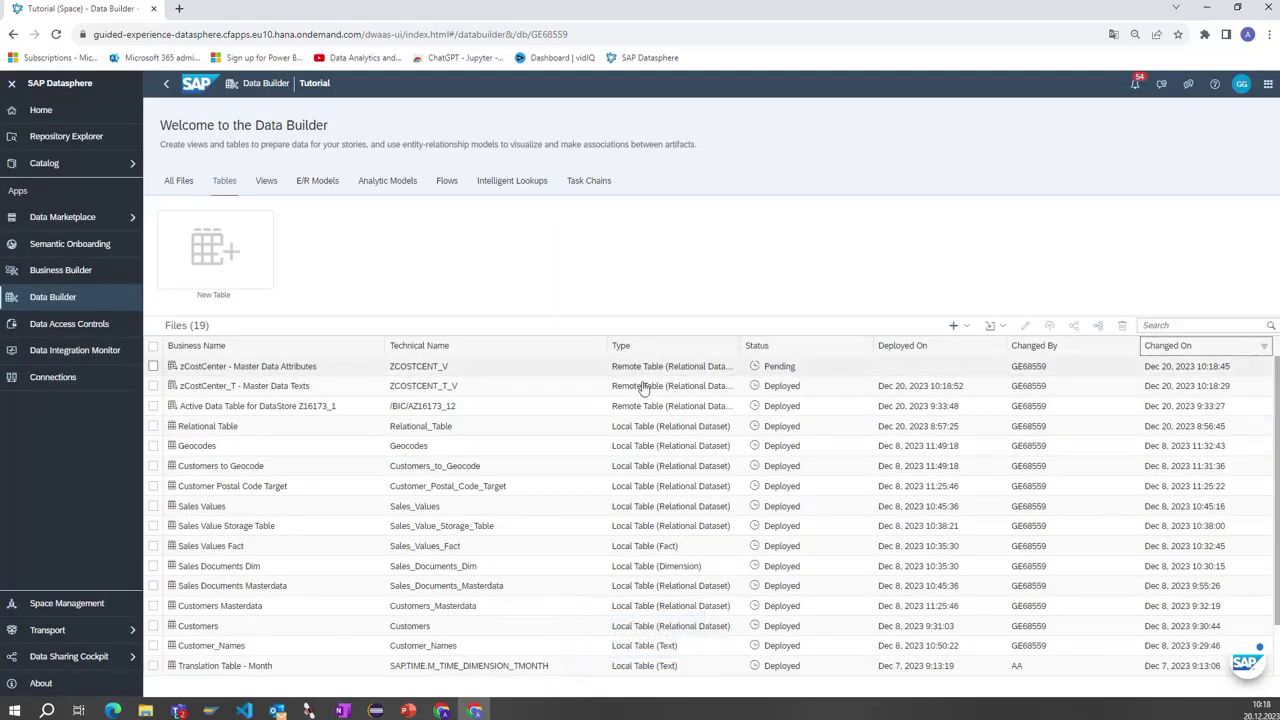
Step: Open the zCostCenter_T - Master Data Texts table and examine its general properties, remote settings and columns
{"action": "left_click", "coordinate": [270, 386]}
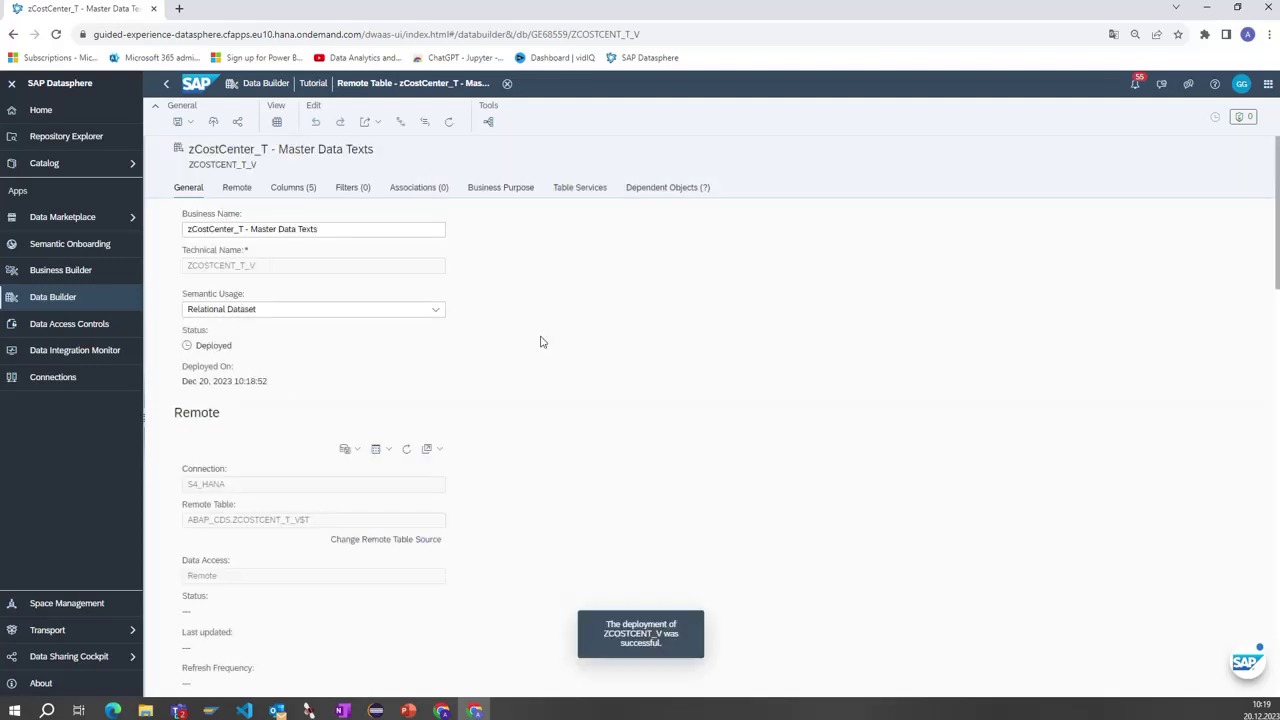
{"action": "scroll", "coordinate": [540, 342], "scroll_direction": "down", "scroll_amount": 3}
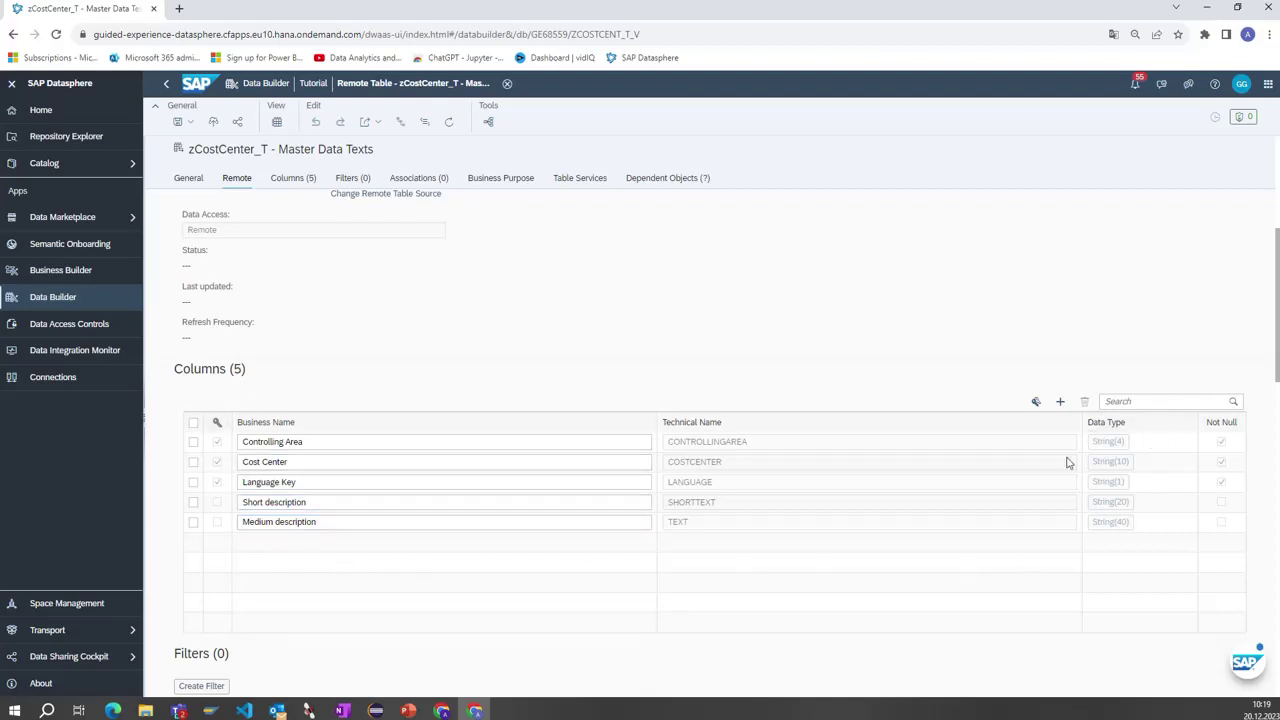
{"action": "scroll", "coordinate": [670, 351], "scroll_direction": "up", "scroll_amount": 4}
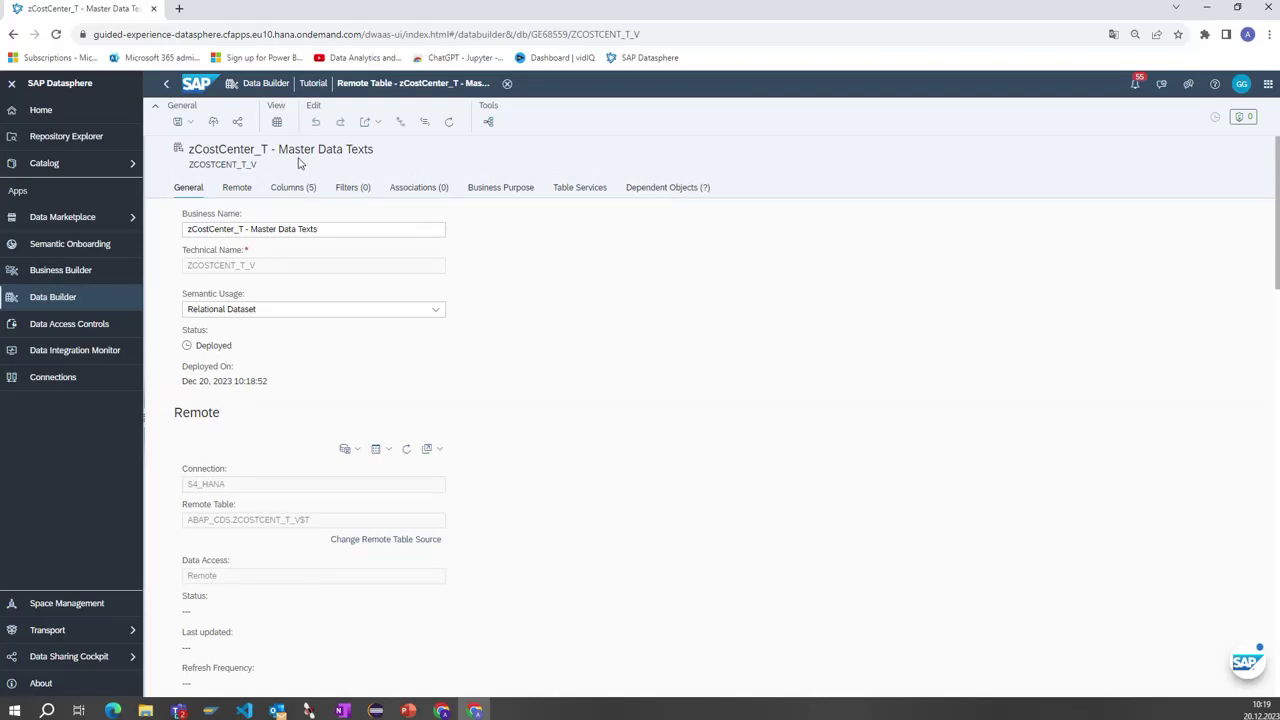
Step: Load the data preview of the master data texts table despite the delay notice, look through its records and close the table
{"action": "left_click", "coordinate": [277, 121]}
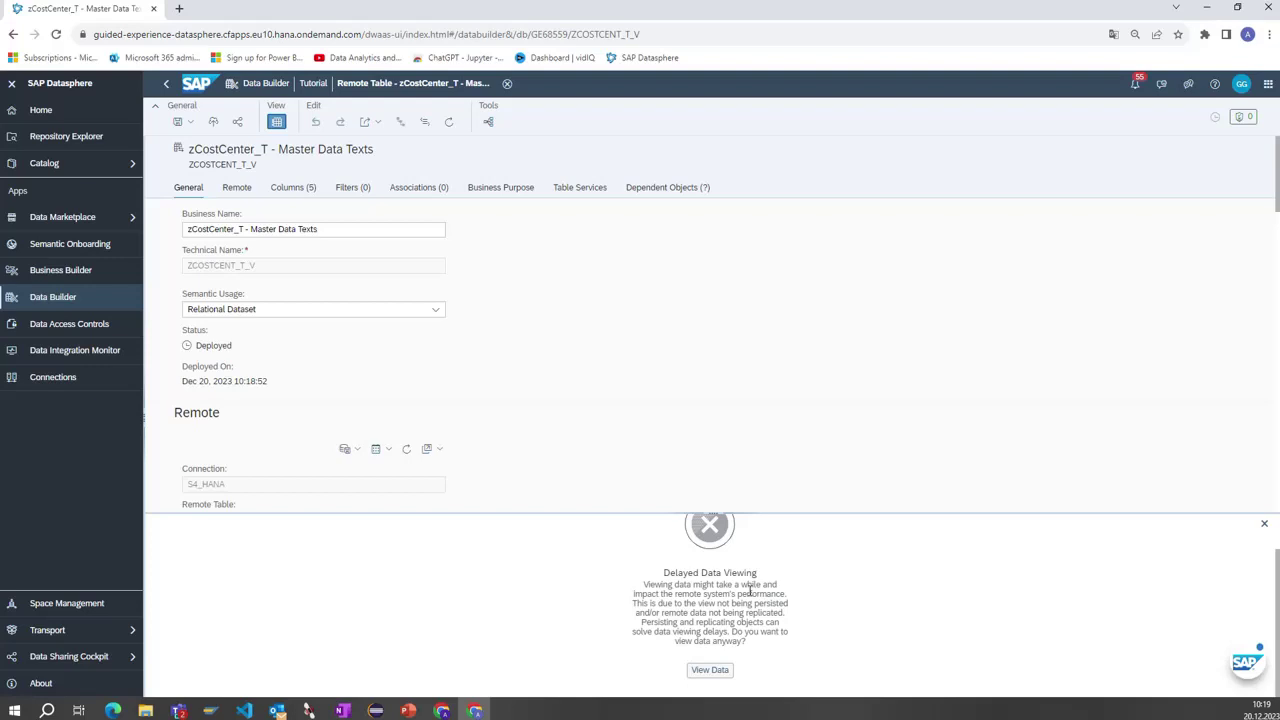
{"action": "left_click", "coordinate": [711, 670]}
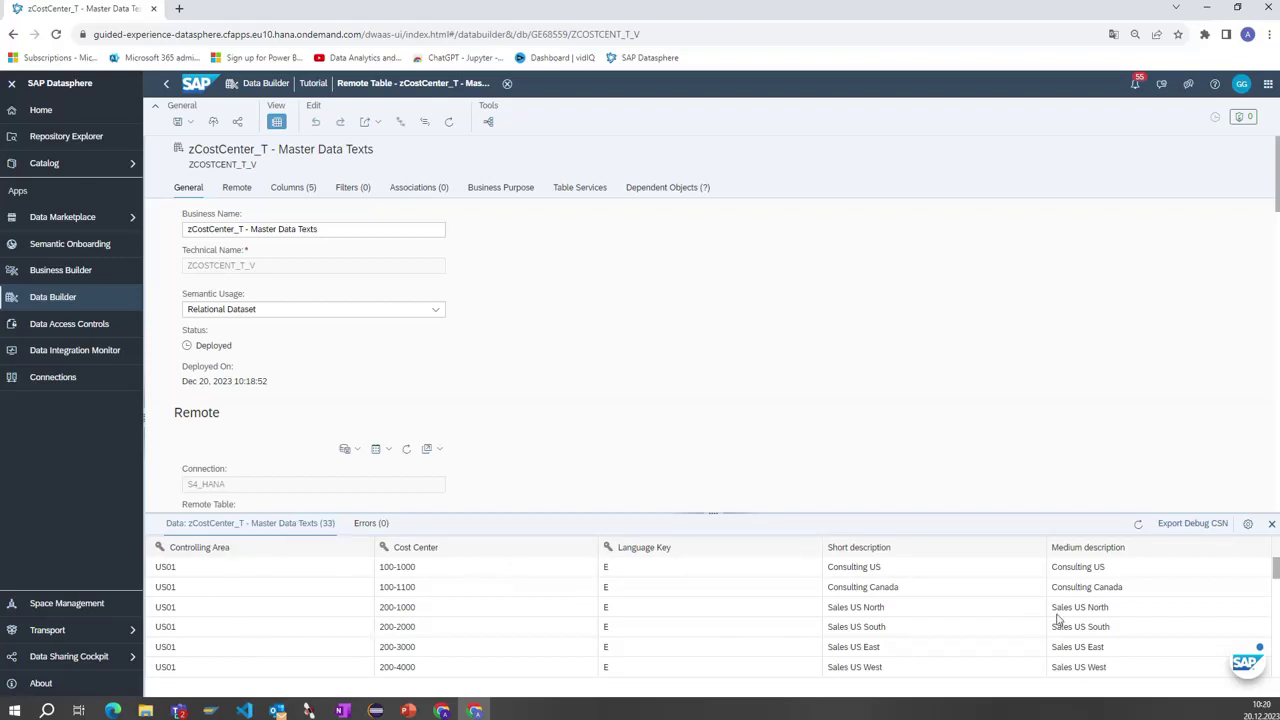
{"action": "scroll", "coordinate": [1014, 594], "scroll_direction": "down", "scroll_amount": 8}
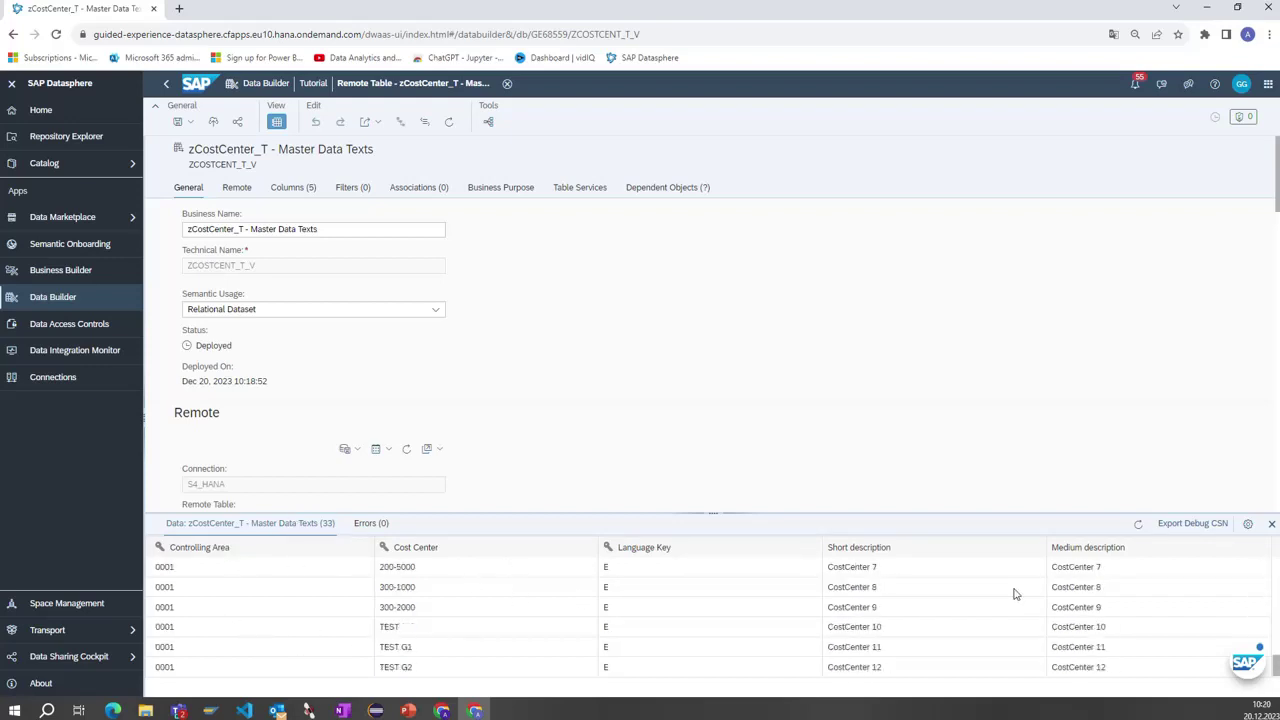
{"action": "scroll", "coordinate": [1014, 594], "scroll_direction": "up", "scroll_amount": 8}
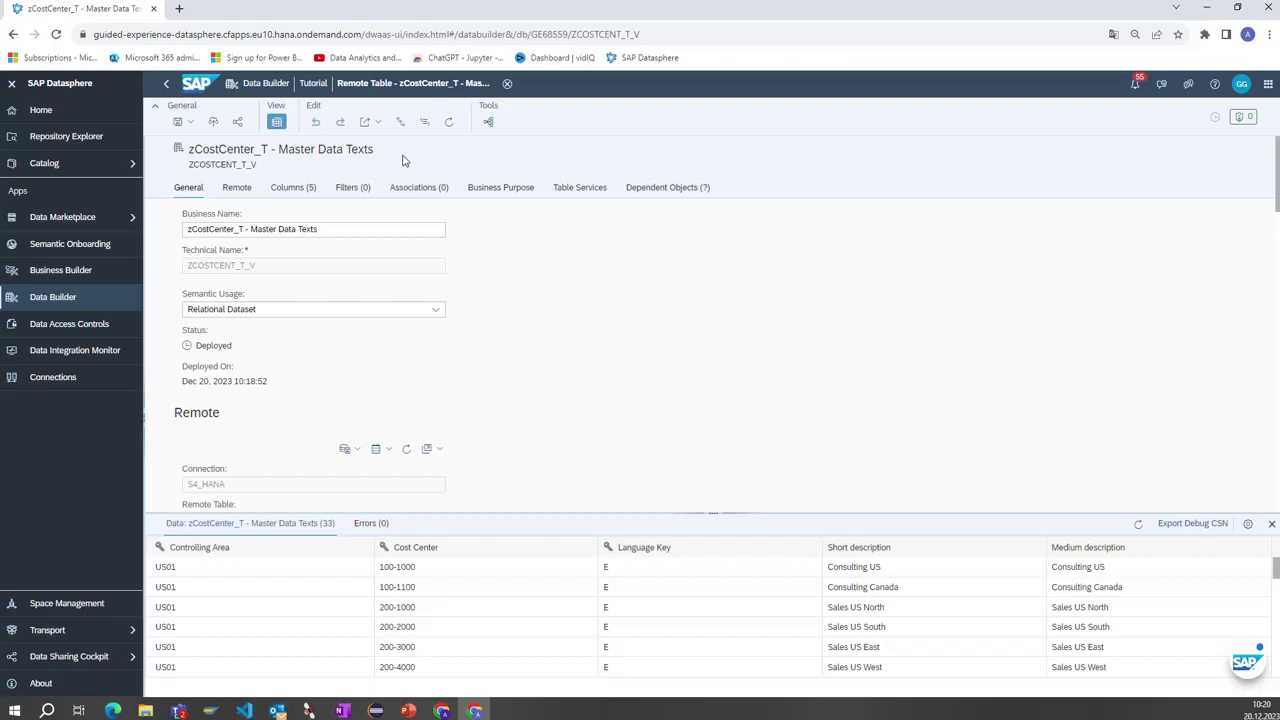
{"action": "left_click", "coordinate": [507, 85]}
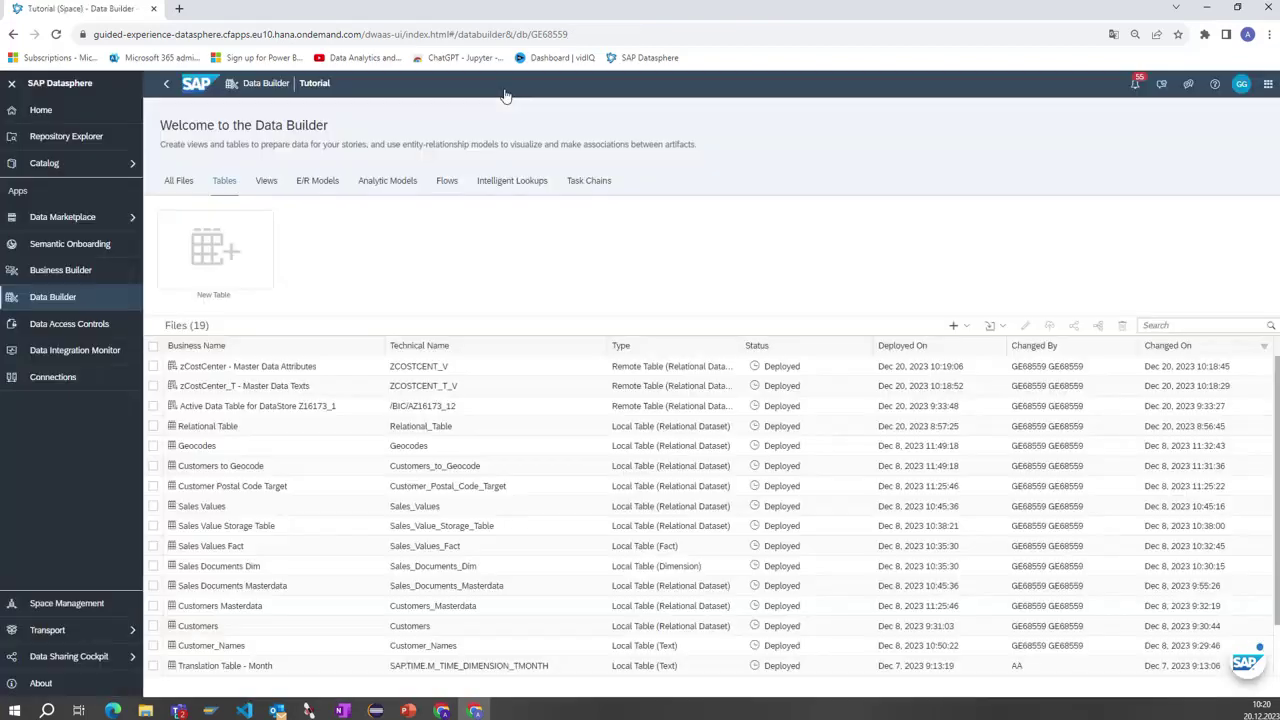
Step: Open the zCostCenter - Master Data Attributes table, examine its remote settings and columns, and close it again
{"action": "left_click", "coordinate": [279, 371]}
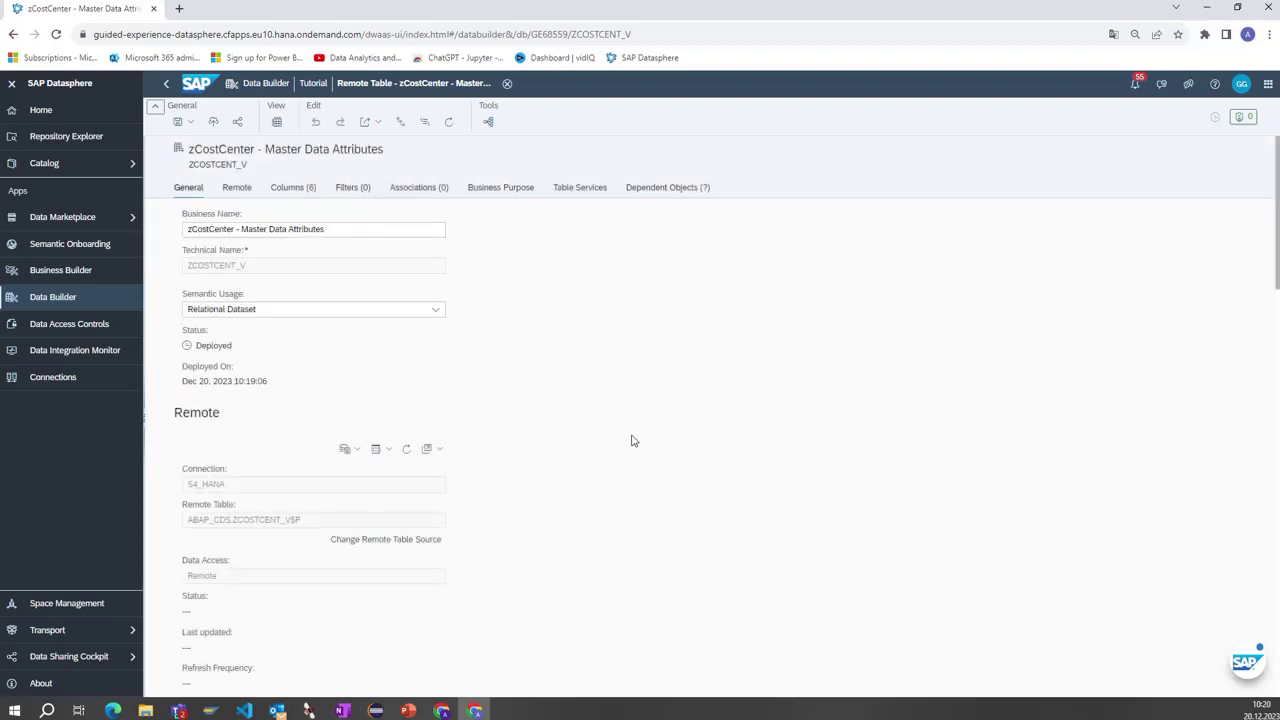
{"action": "scroll", "coordinate": [631, 440], "scroll_direction": "down", "scroll_amount": 4}
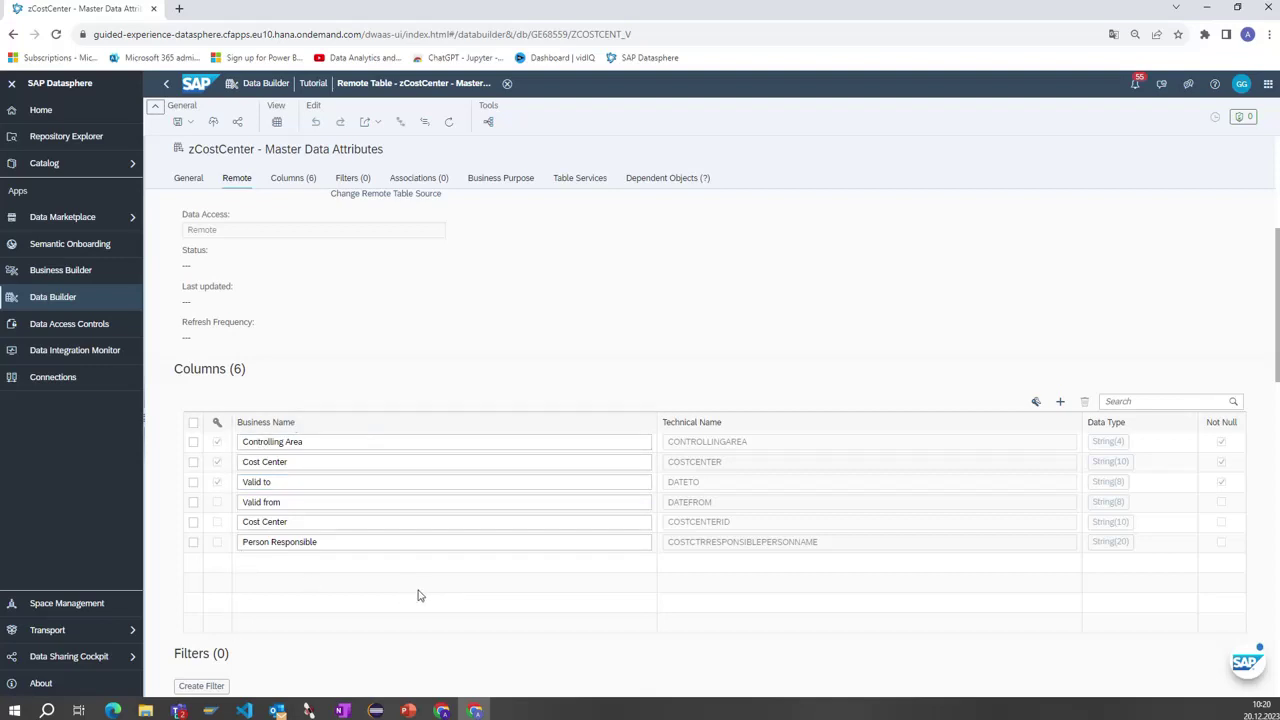
{"action": "scroll", "coordinate": [600, 355], "scroll_direction": "up", "scroll_amount": 1}
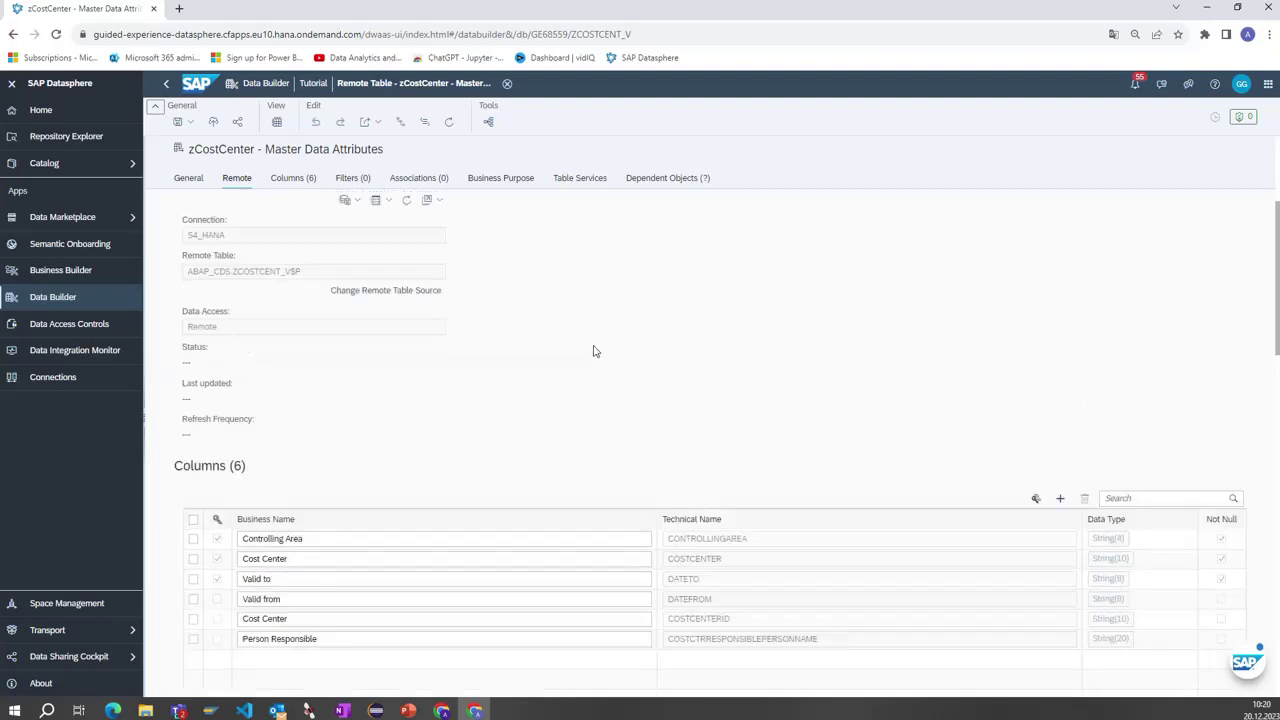
{"action": "scroll", "coordinate": [593, 351], "scroll_direction": "up", "scroll_amount": 3}
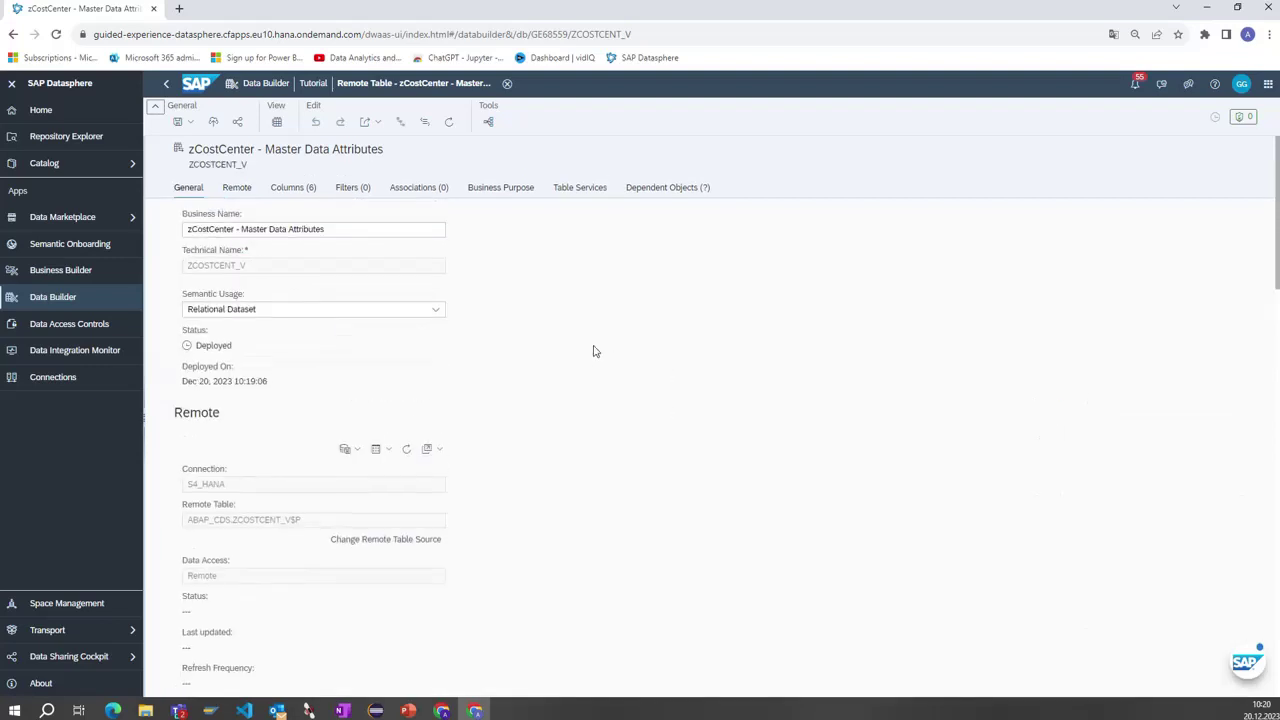
{"action": "left_click", "coordinate": [508, 84]}
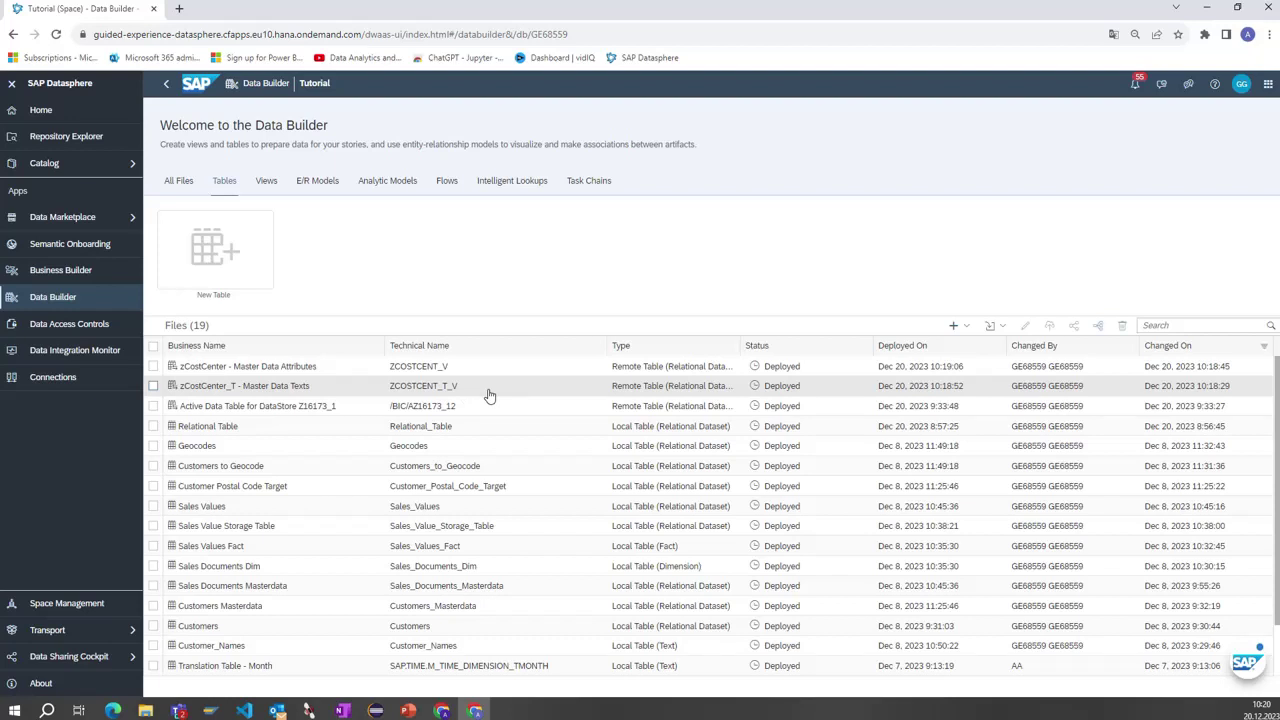
Step: Start a remote table import from the BW_ONPREM connection and proceed to the table selection
{"action": "left_click", "coordinate": [1001, 328]}
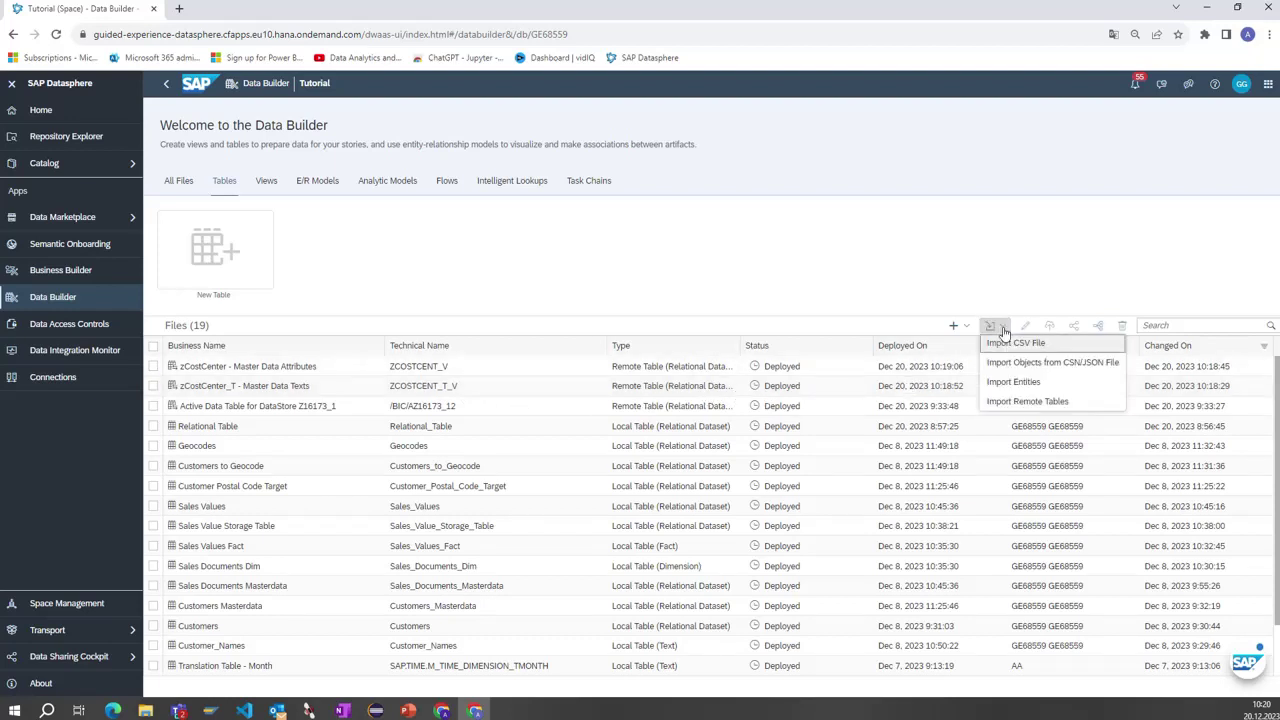
{"action": "left_click", "coordinate": [1034, 404]}
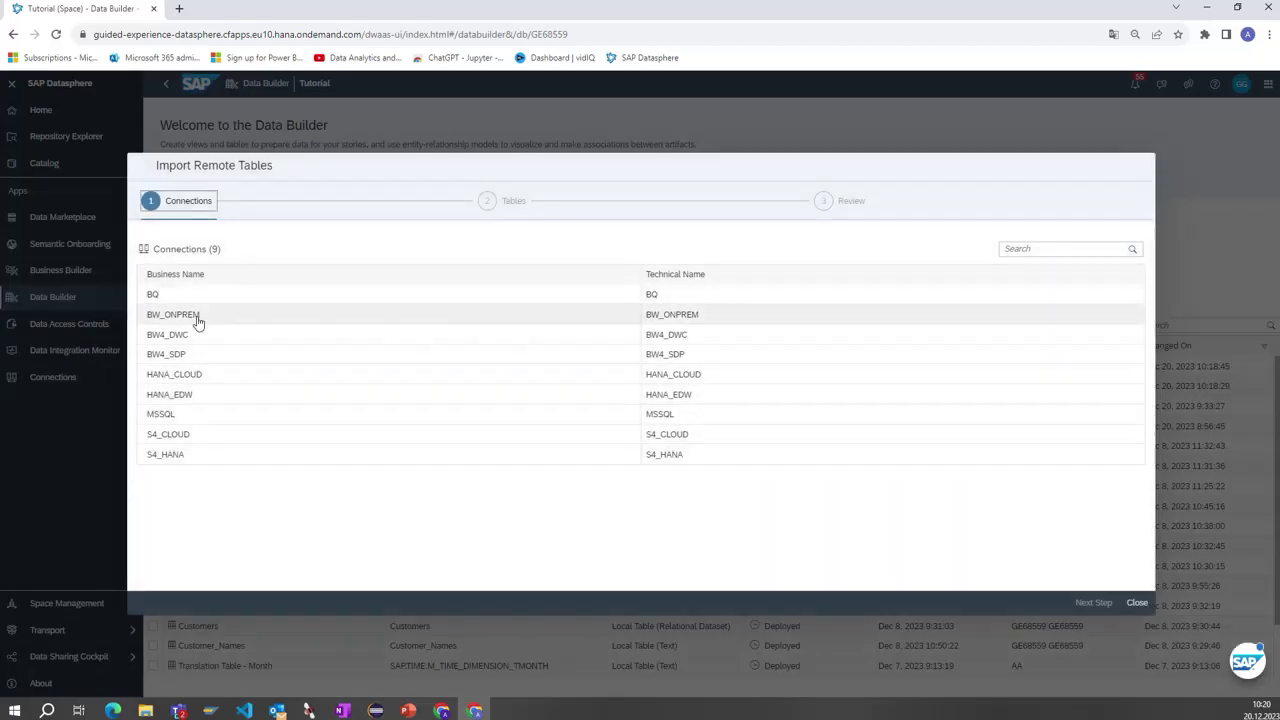
{"action": "left_click", "coordinate": [190, 320]}
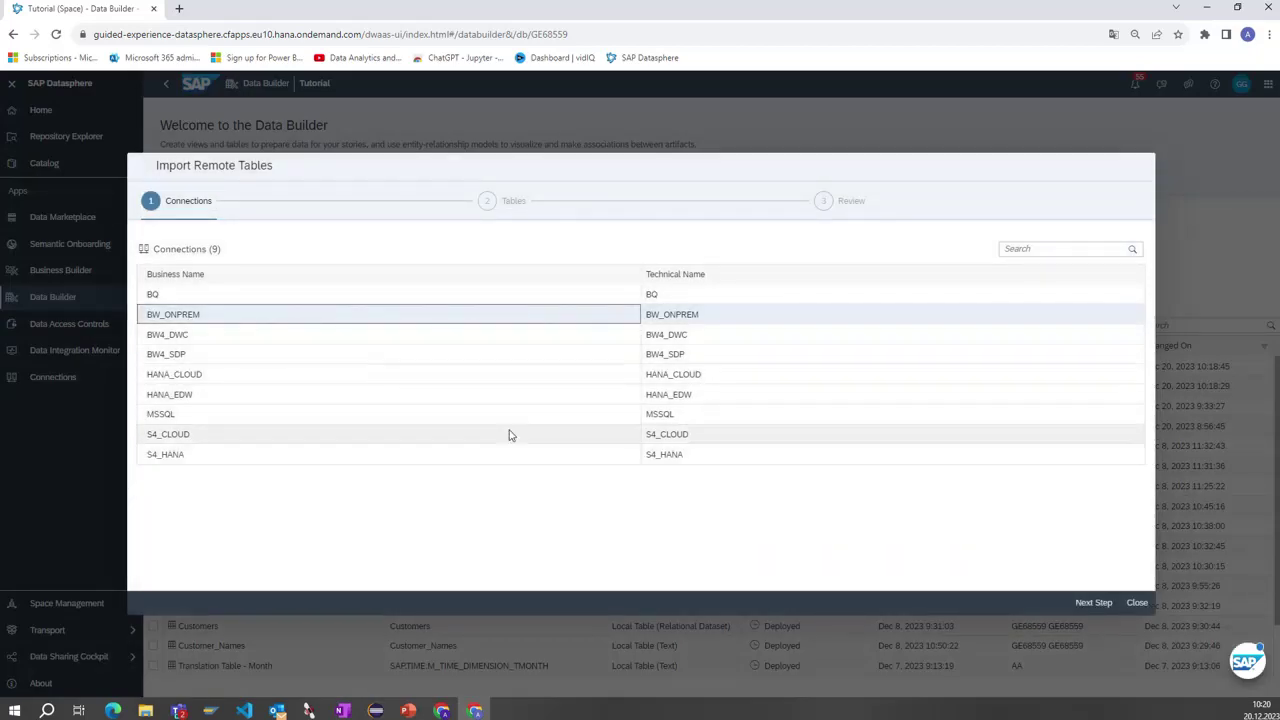
{"action": "left_click", "coordinate": [1100, 606]}
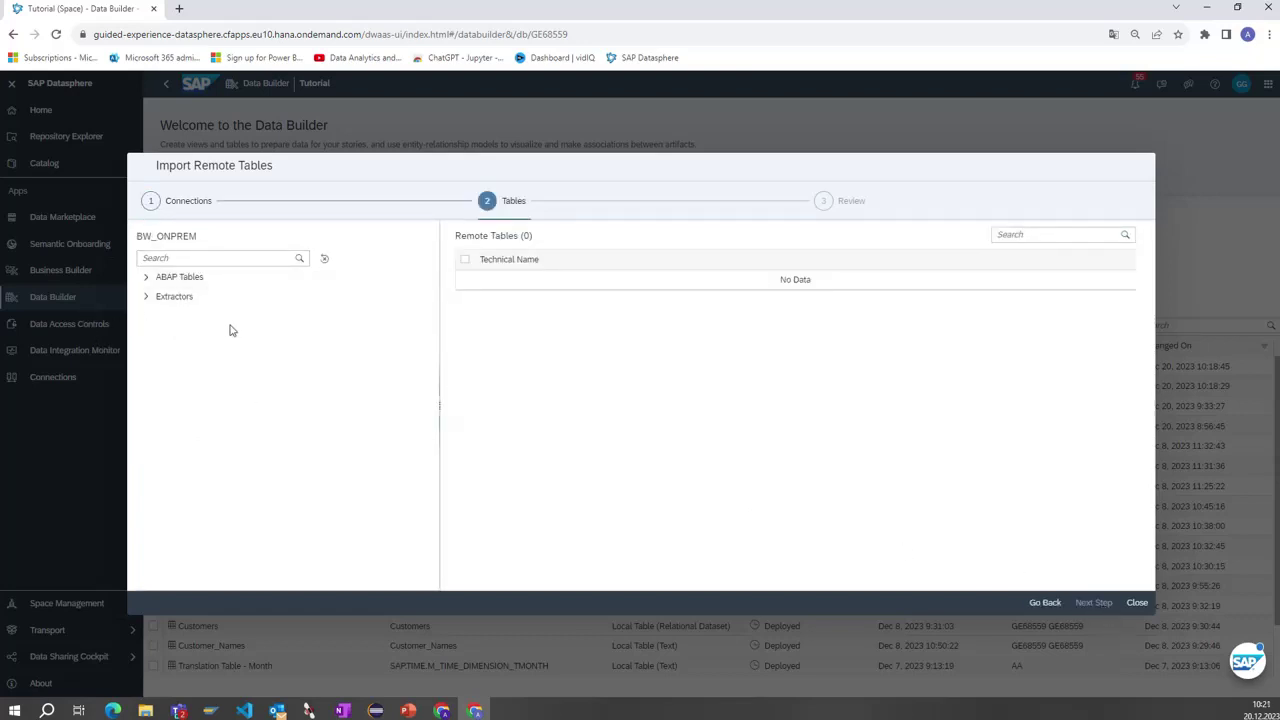
Step: Expand the ABAP Tables source tree through the /B, /BI and /BIC levels down to the /BIC/ node
{"action": "left_click", "coordinate": [147, 279]}
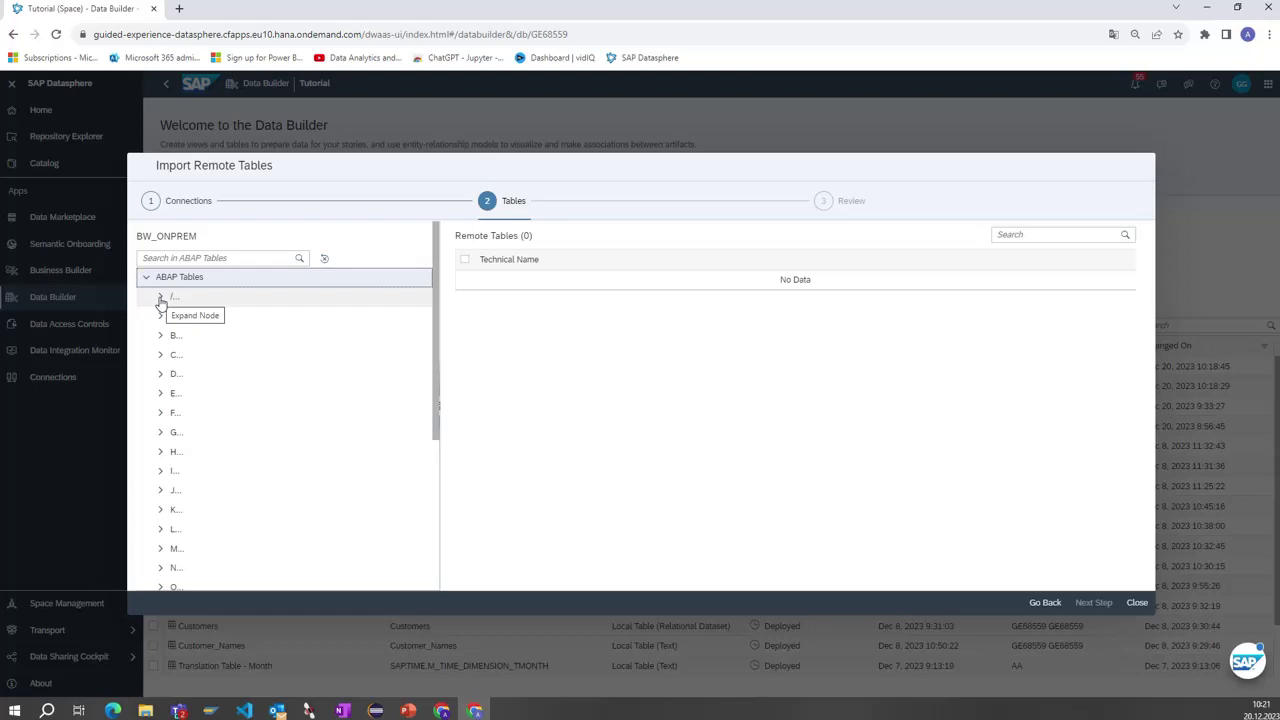
{"action": "left_click", "coordinate": [160, 297]}
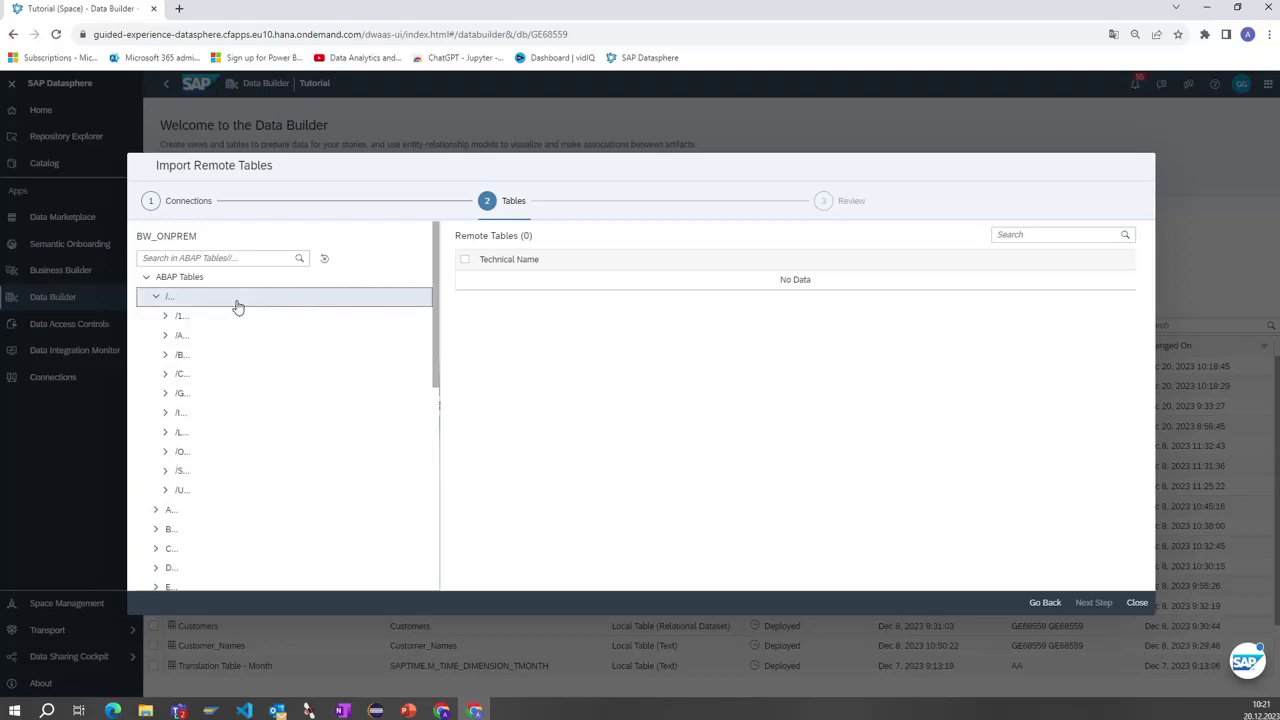
{"action": "left_click", "coordinate": [166, 357]}
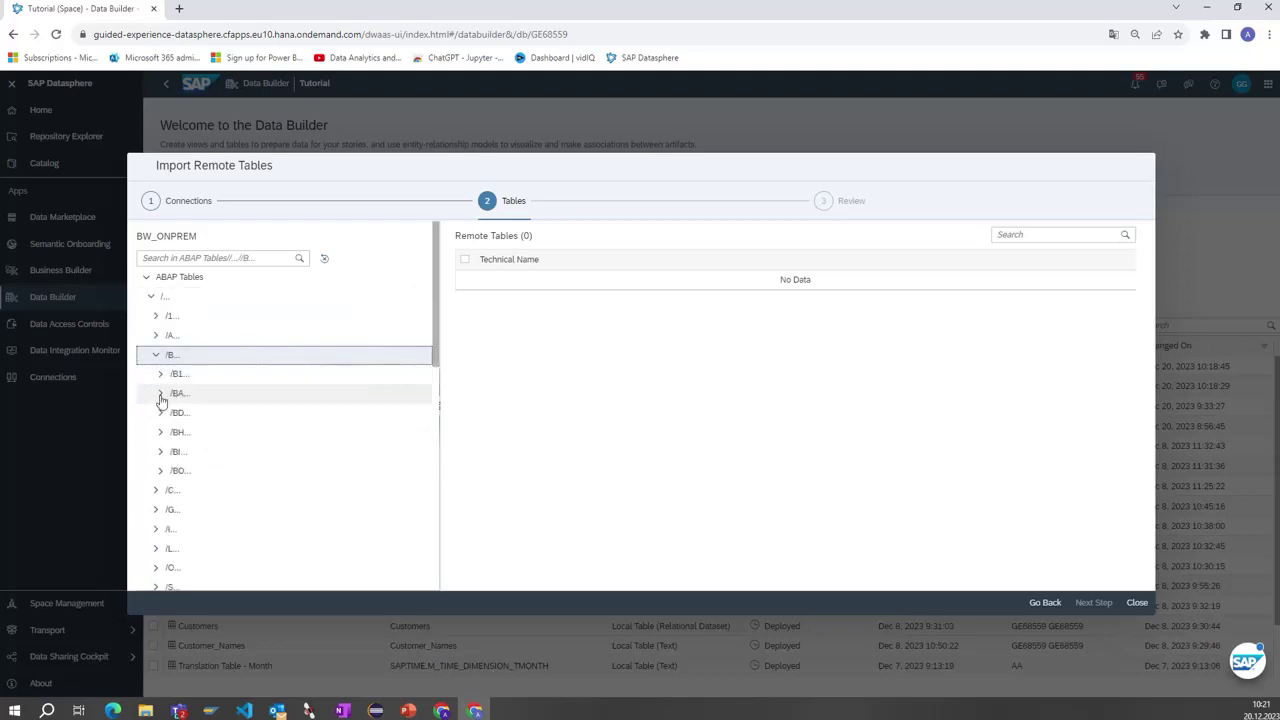
{"action": "left_click", "coordinate": [160, 452]}
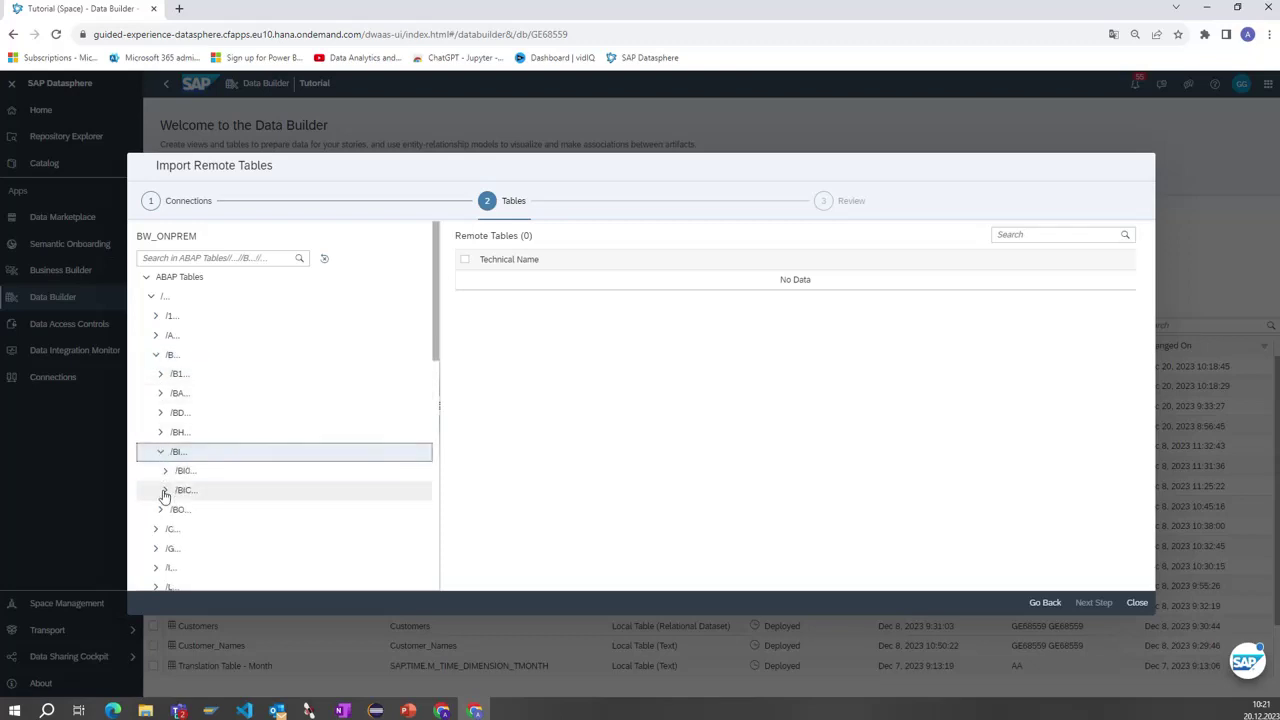
{"action": "left_click", "coordinate": [165, 490]}
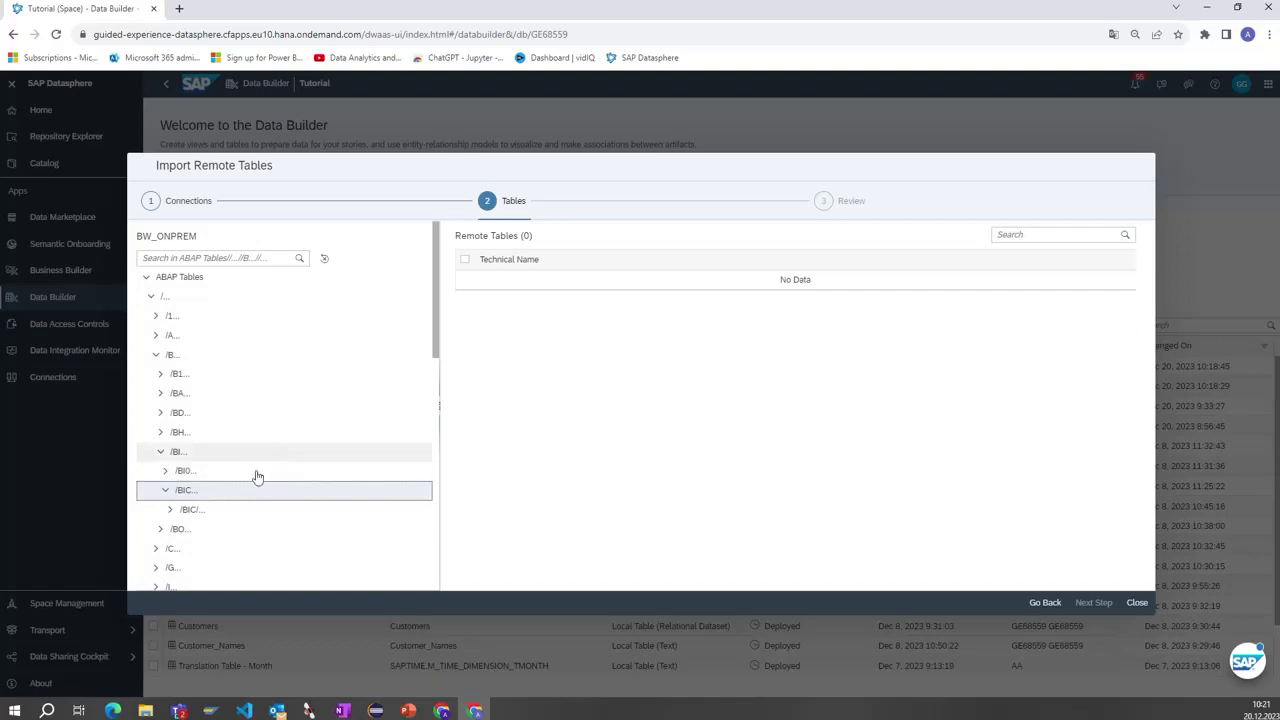
{"action": "left_click", "coordinate": [170, 511]}
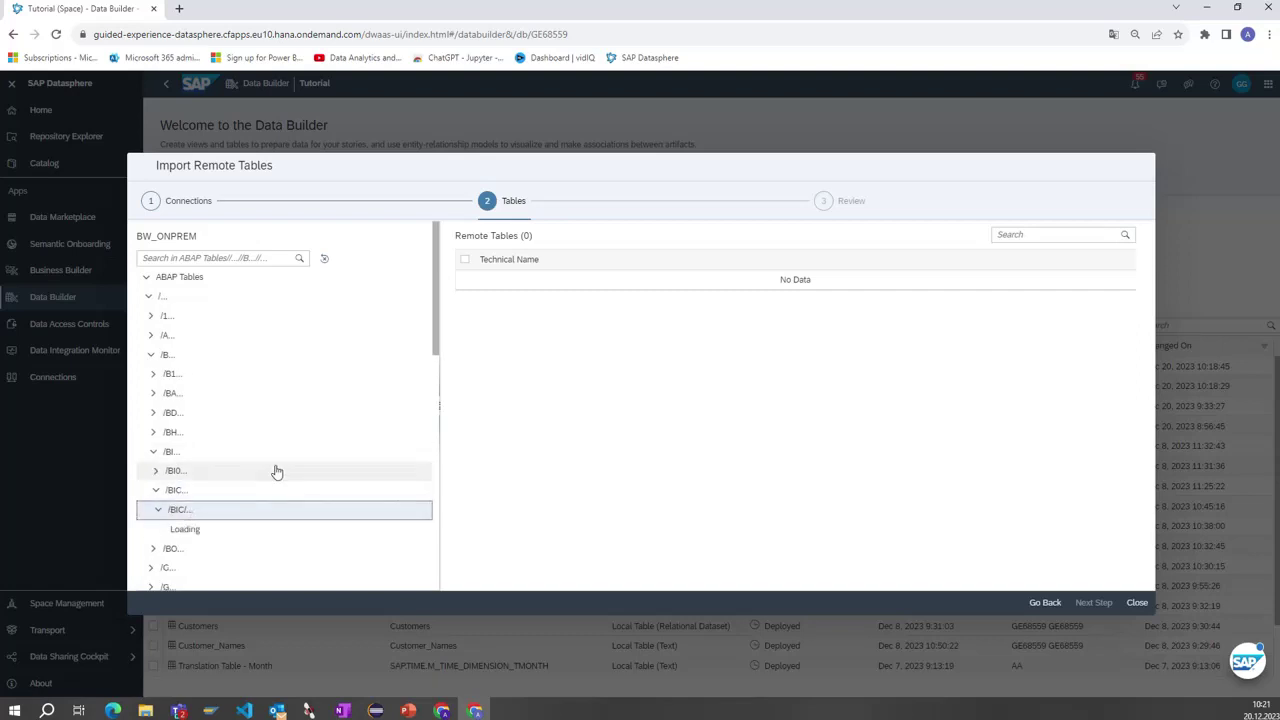
Step: Expand the /BIC/A and /BIC/AZ nodes and list the remote tables under /BIC/AZ1
{"action": "scroll", "coordinate": [277, 471], "scroll_direction": "down", "scroll_amount": 3}
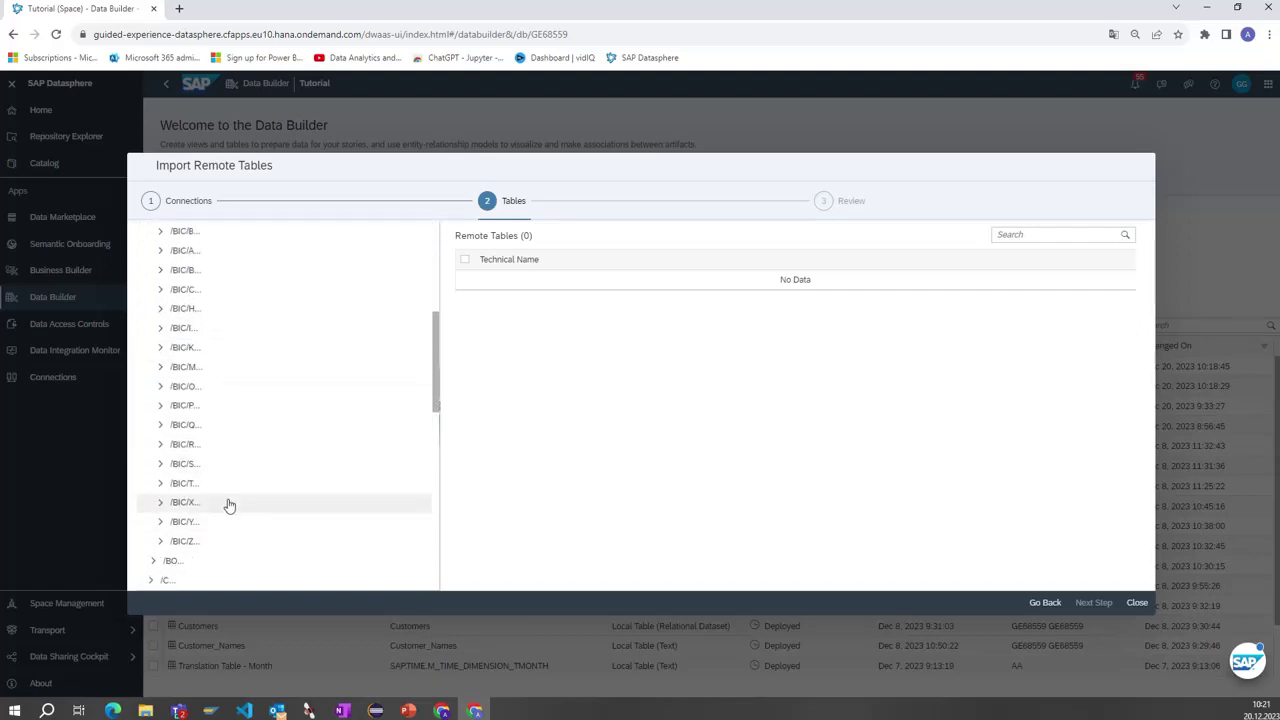
{"action": "scroll", "coordinate": [229, 506], "scroll_direction": "up", "scroll_amount": 2}
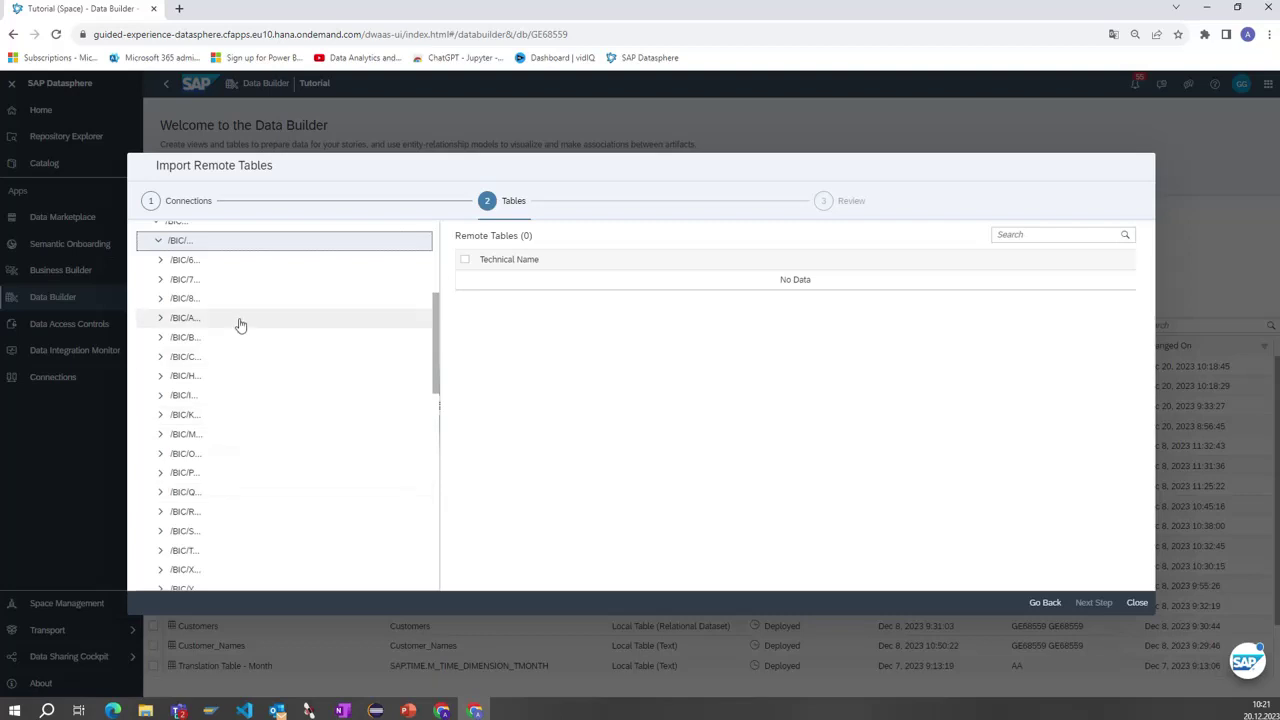
{"action": "left_click", "coordinate": [159, 319]}
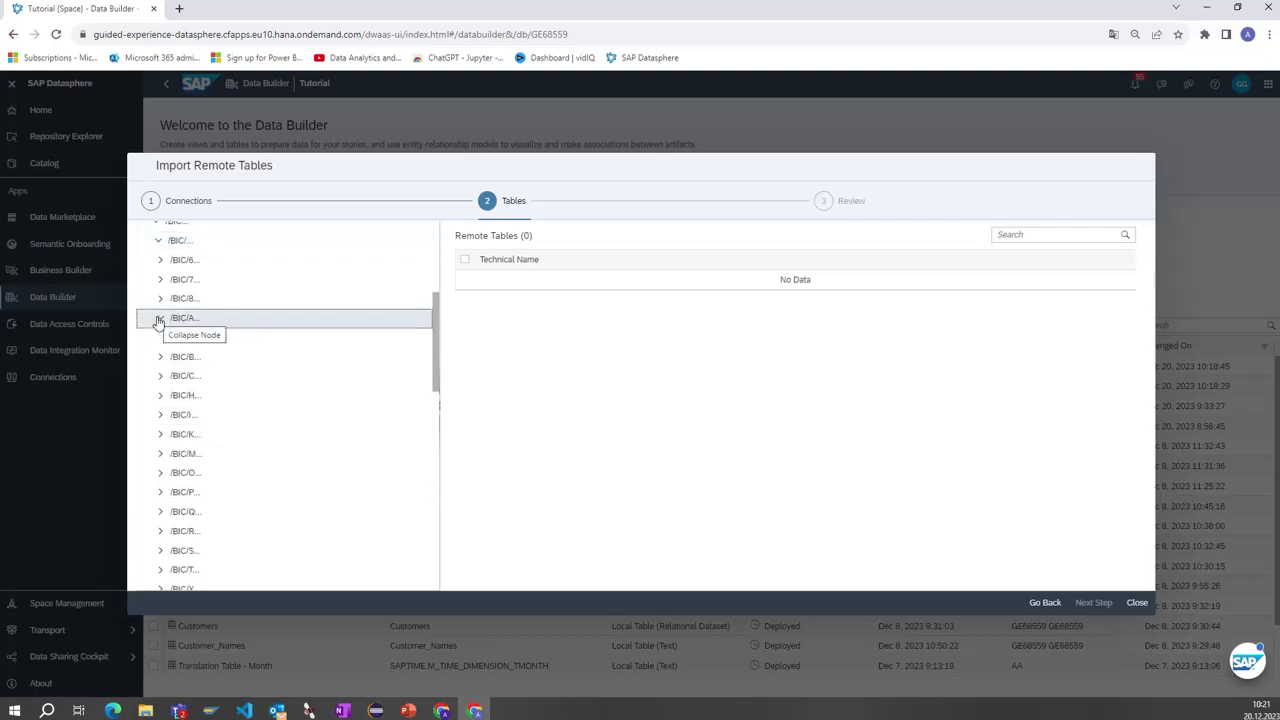
{"action": "scroll", "coordinate": [268, 472], "scroll_direction": "down", "scroll_amount": 1}
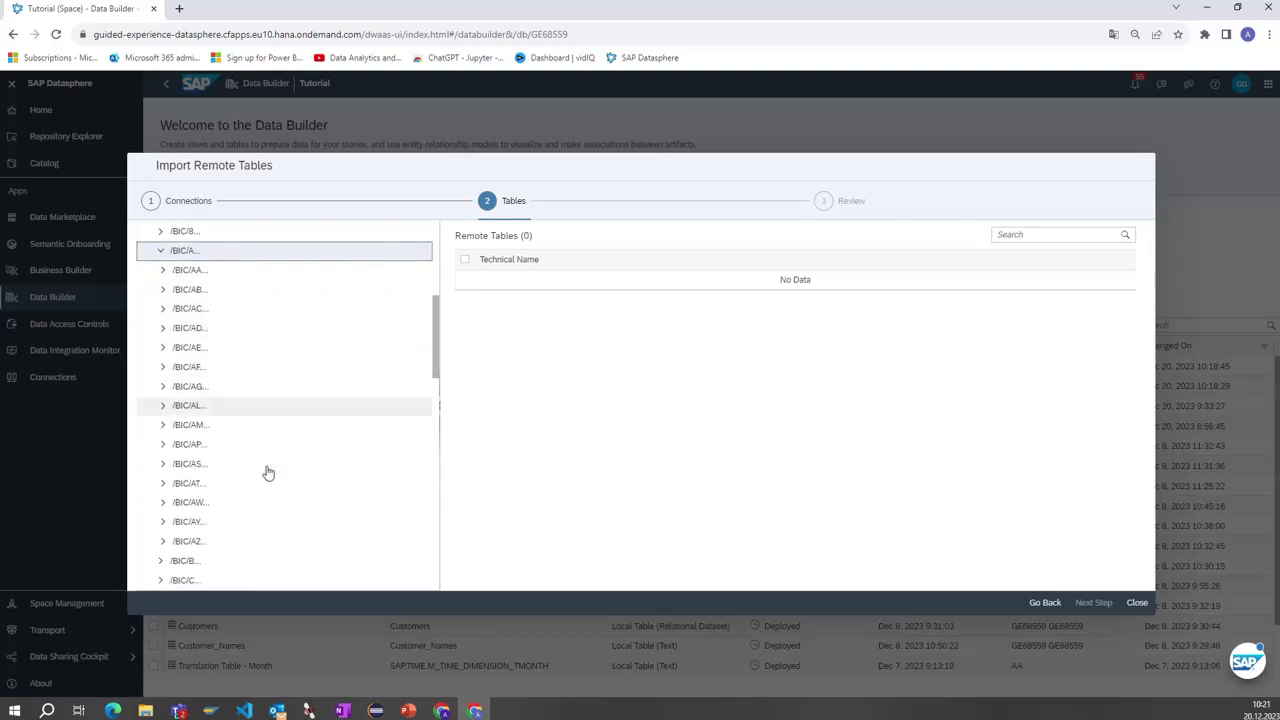
{"action": "left_click", "coordinate": [164, 541]}
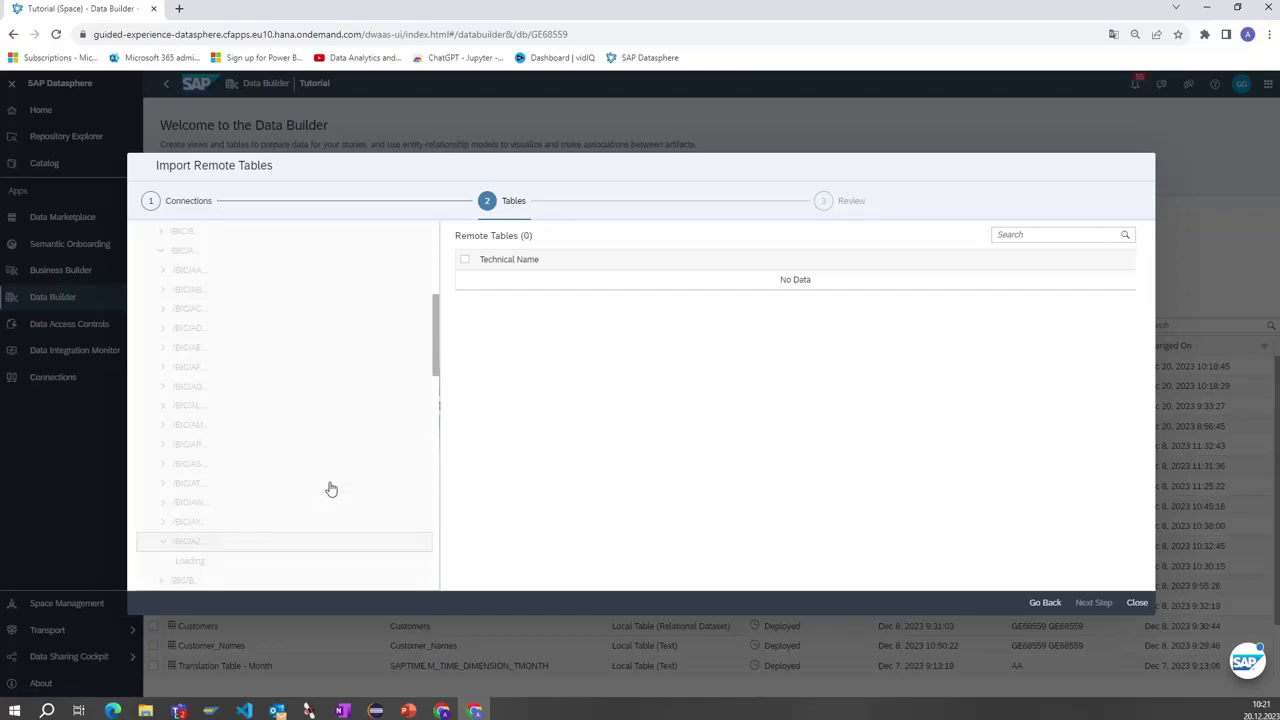
{"action": "scroll", "coordinate": [229, 446], "scroll_direction": "down", "scroll_amount": 2}
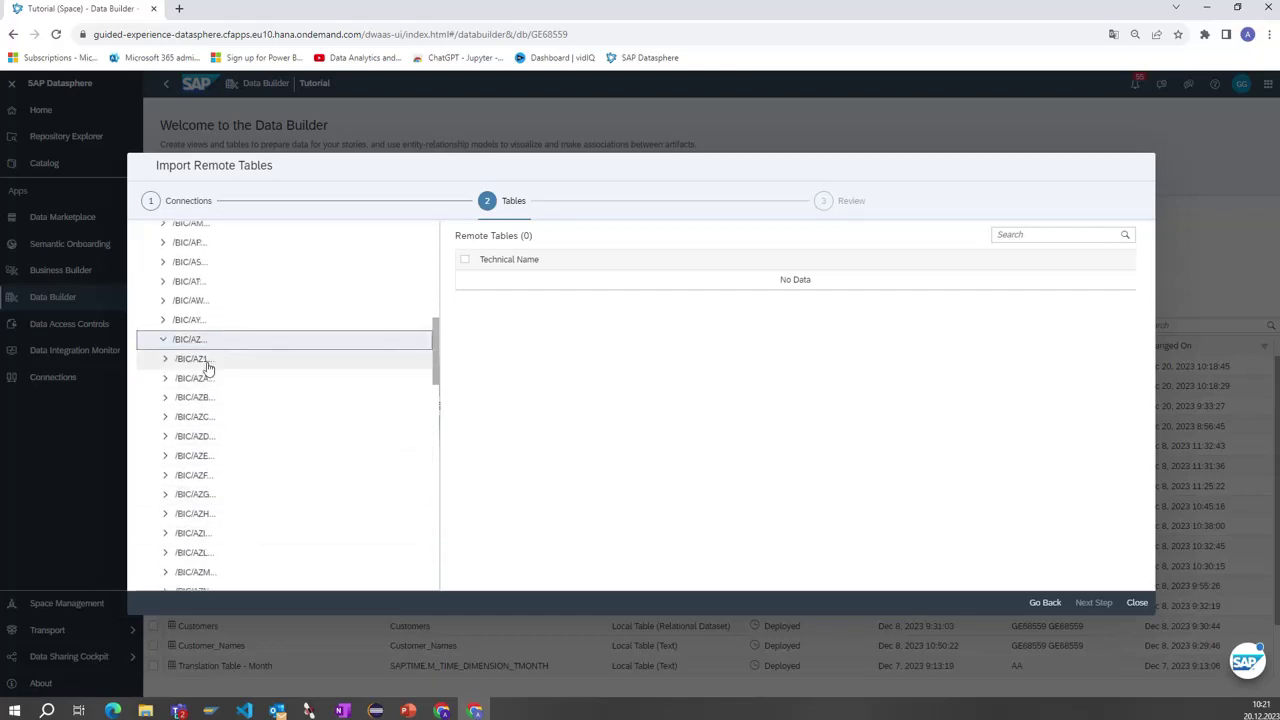
{"action": "left_click", "coordinate": [205, 362]}
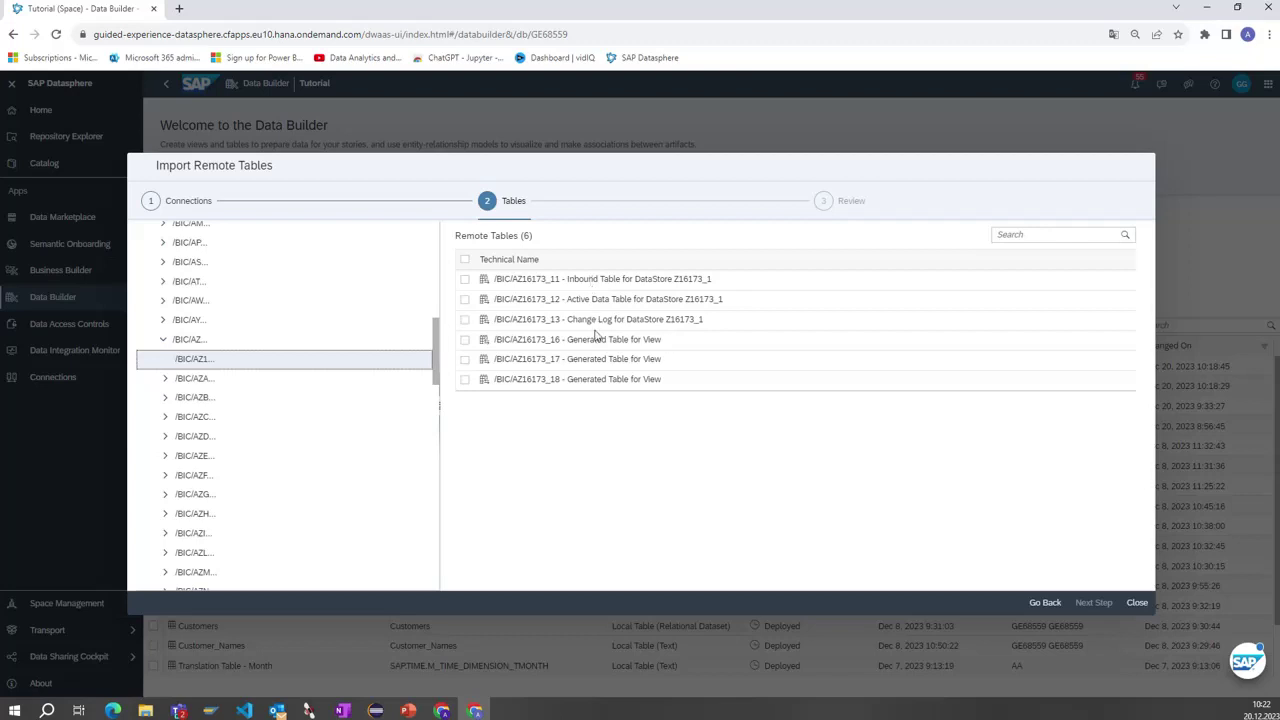
Step: Select /BIC/AZ16173_12, check the ready-for-import and already-in-repository lists in the review, and return to the table selection
{"action": "left_click", "coordinate": [465, 299]}
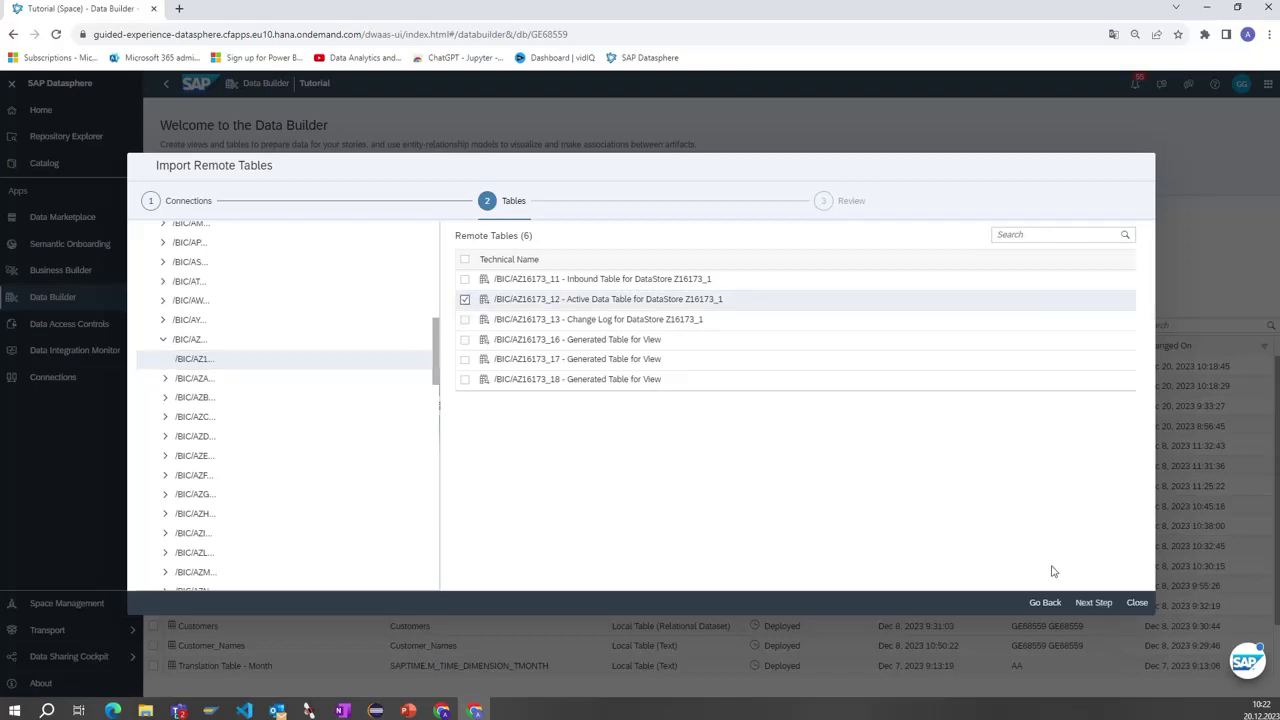
{"action": "left_click", "coordinate": [1098, 603]}
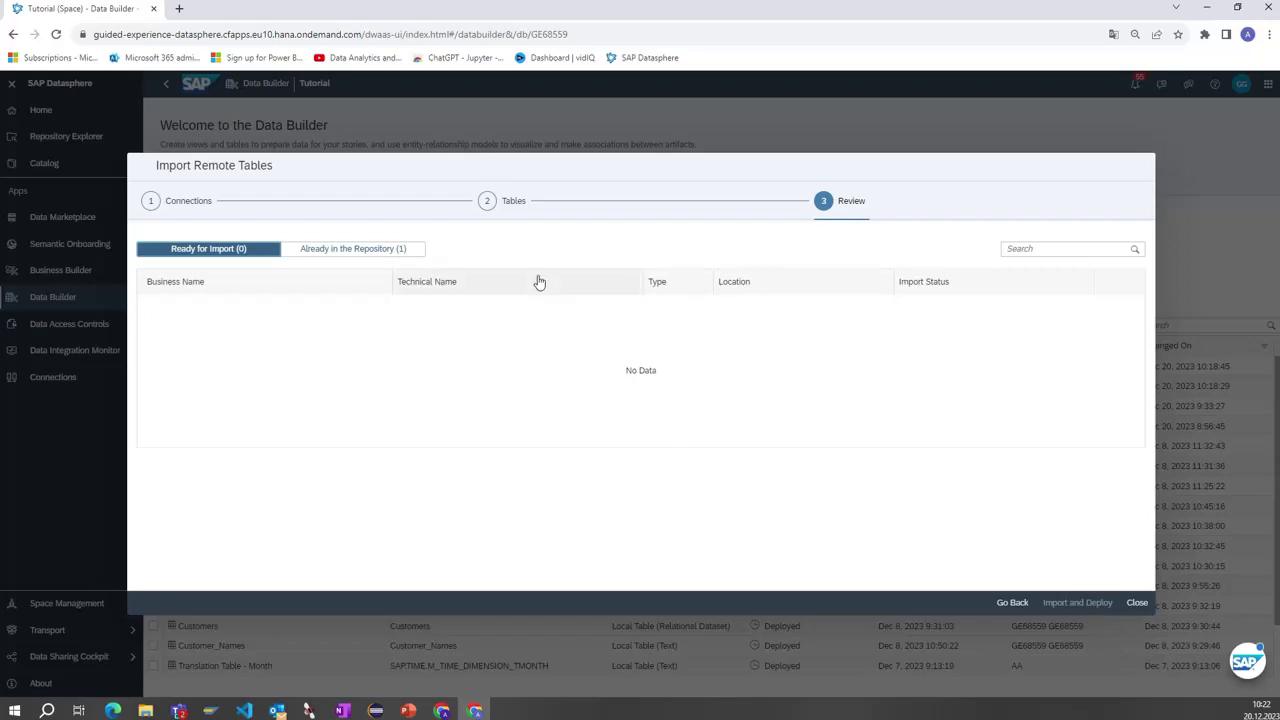
{"action": "left_click", "coordinate": [340, 249]}
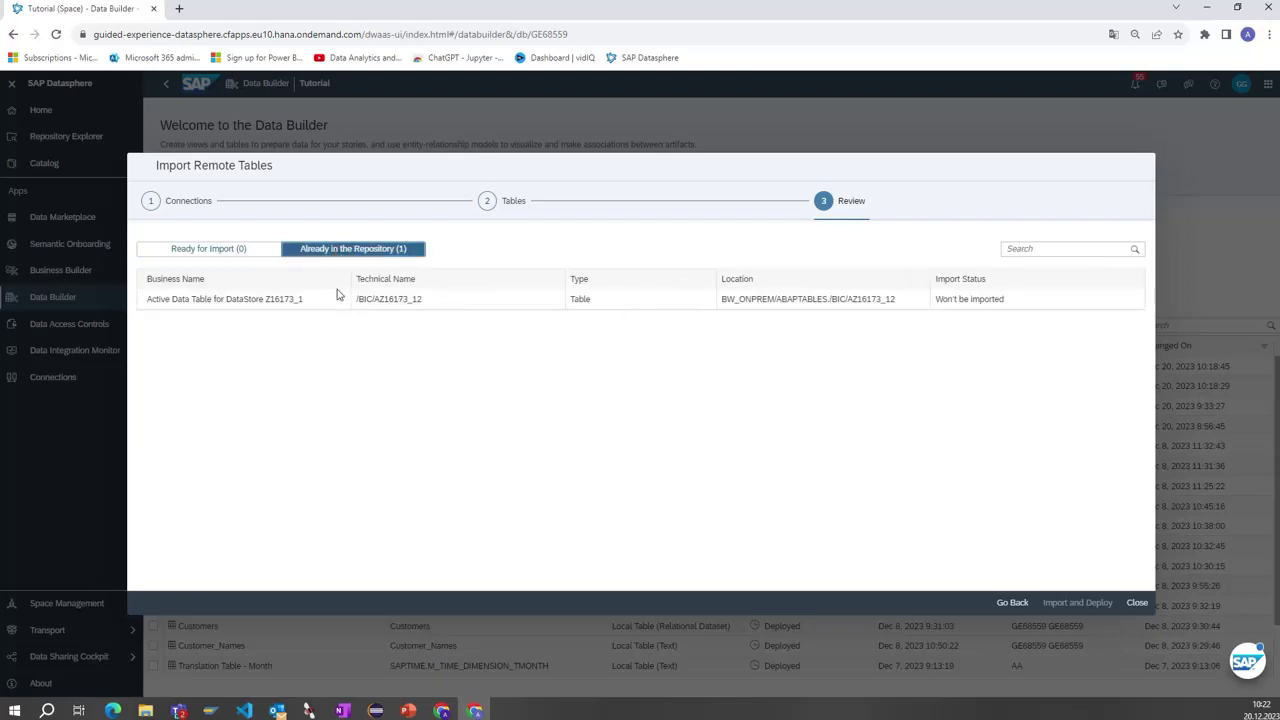
{"action": "left_click", "coordinate": [210, 249]}
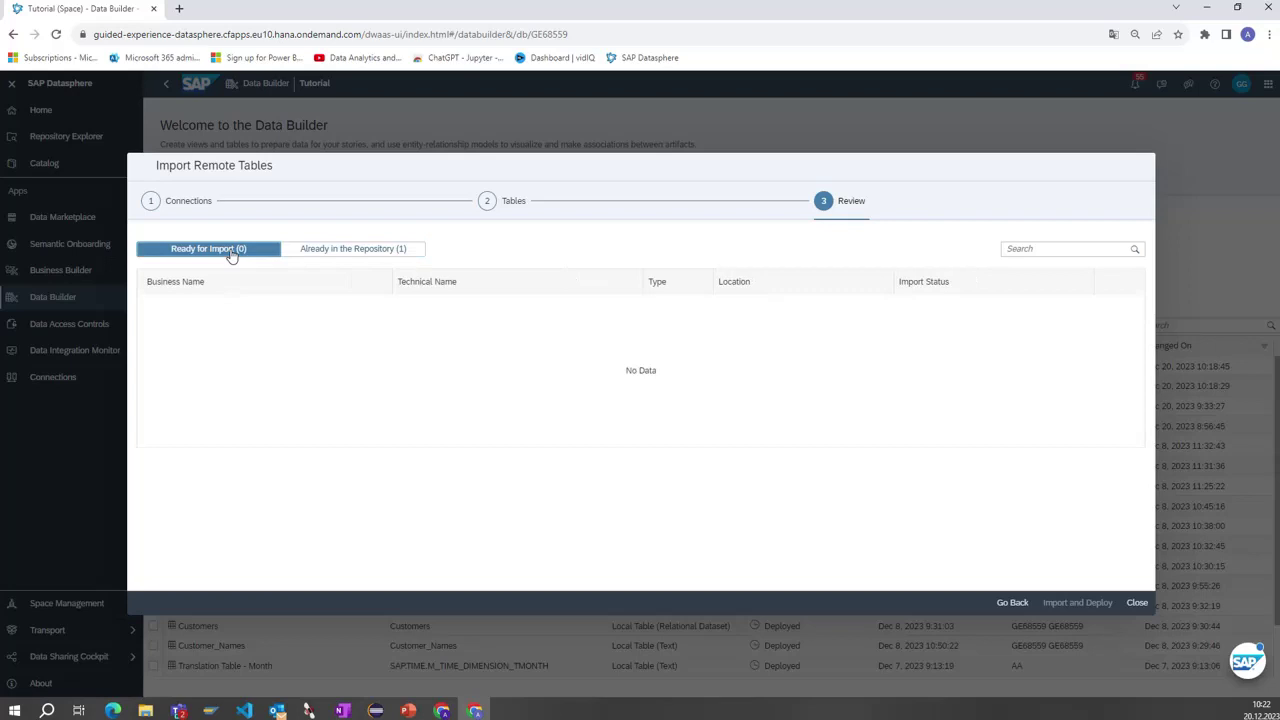
{"action": "left_click", "coordinate": [1012, 602]}
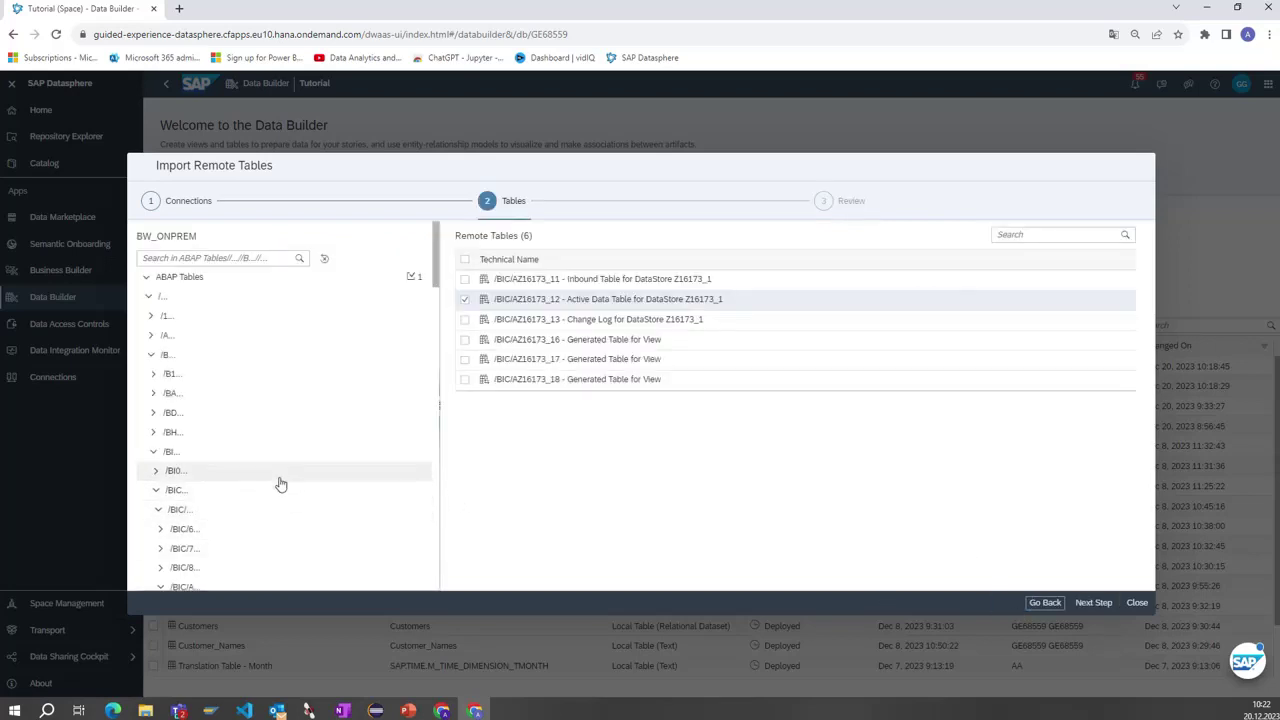
Step: List the remote tables under /BIC/AZA and select /BIC/AZAAAA2 - Active Data Table for DataStore ZAAAA
{"action": "scroll", "coordinate": [277, 451], "scroll_direction": "down", "scroll_amount": 3}
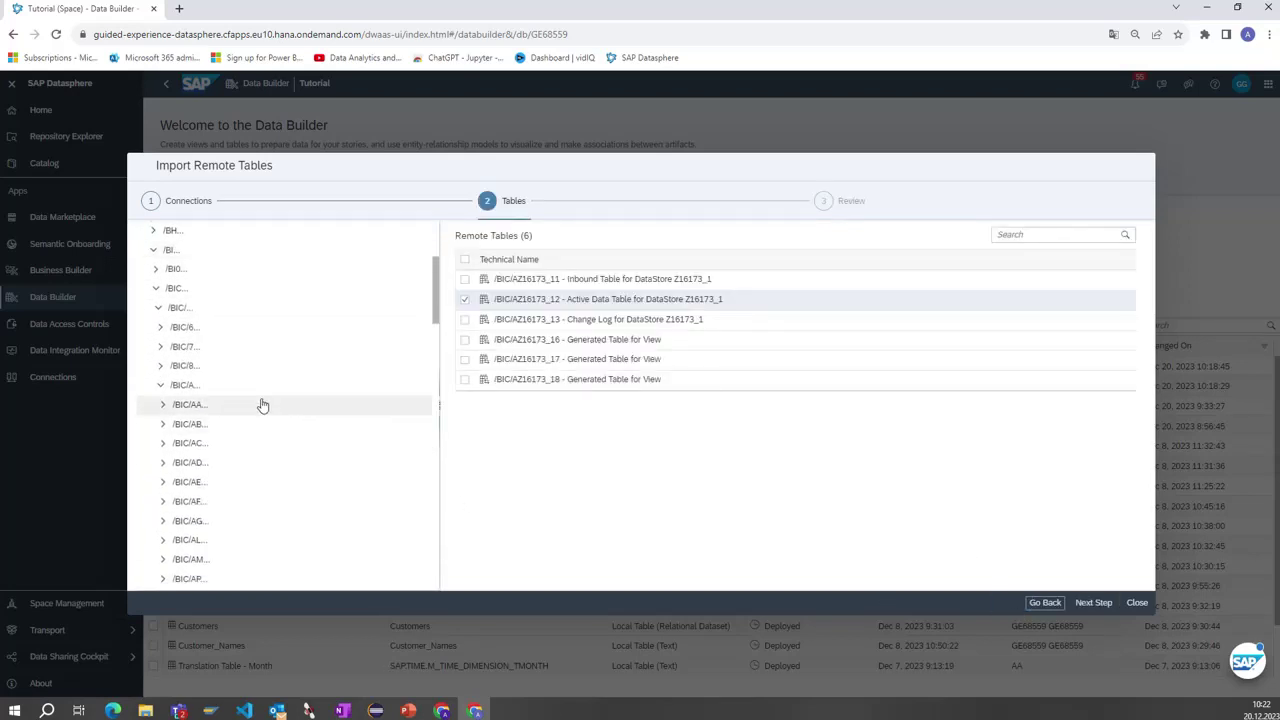
{"action": "scroll", "coordinate": [263, 403], "scroll_direction": "down", "scroll_amount": 2}
{"action": "scroll", "coordinate": [263, 403], "scroll_direction": "up", "scroll_amount": 2}
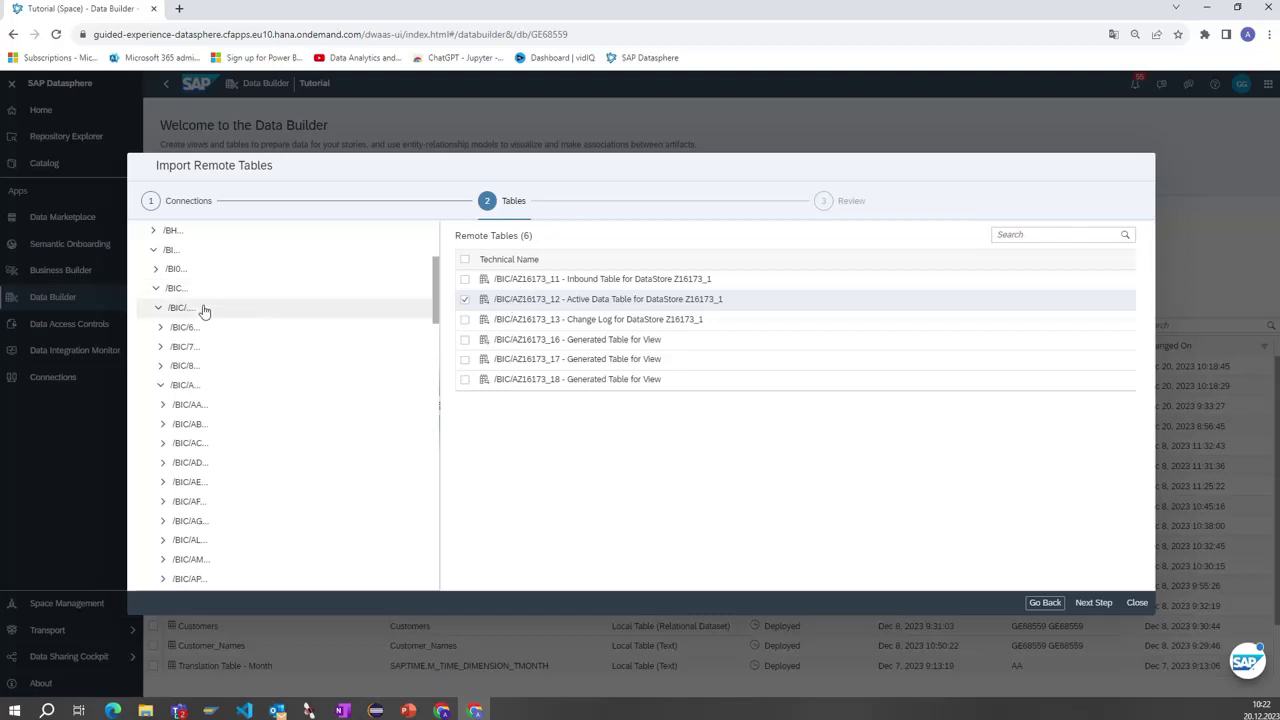
{"action": "scroll", "coordinate": [229, 437], "scroll_direction": "down", "scroll_amount": 4}
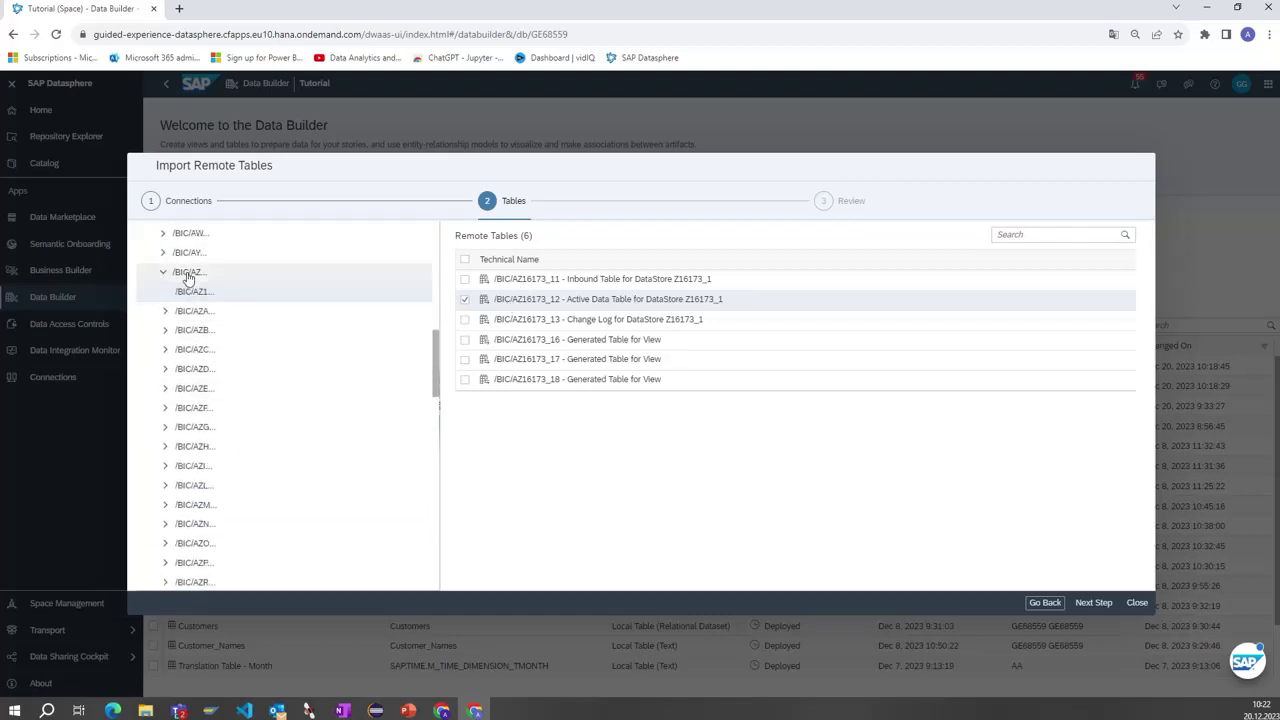
{"action": "left_click", "coordinate": [205, 313]}
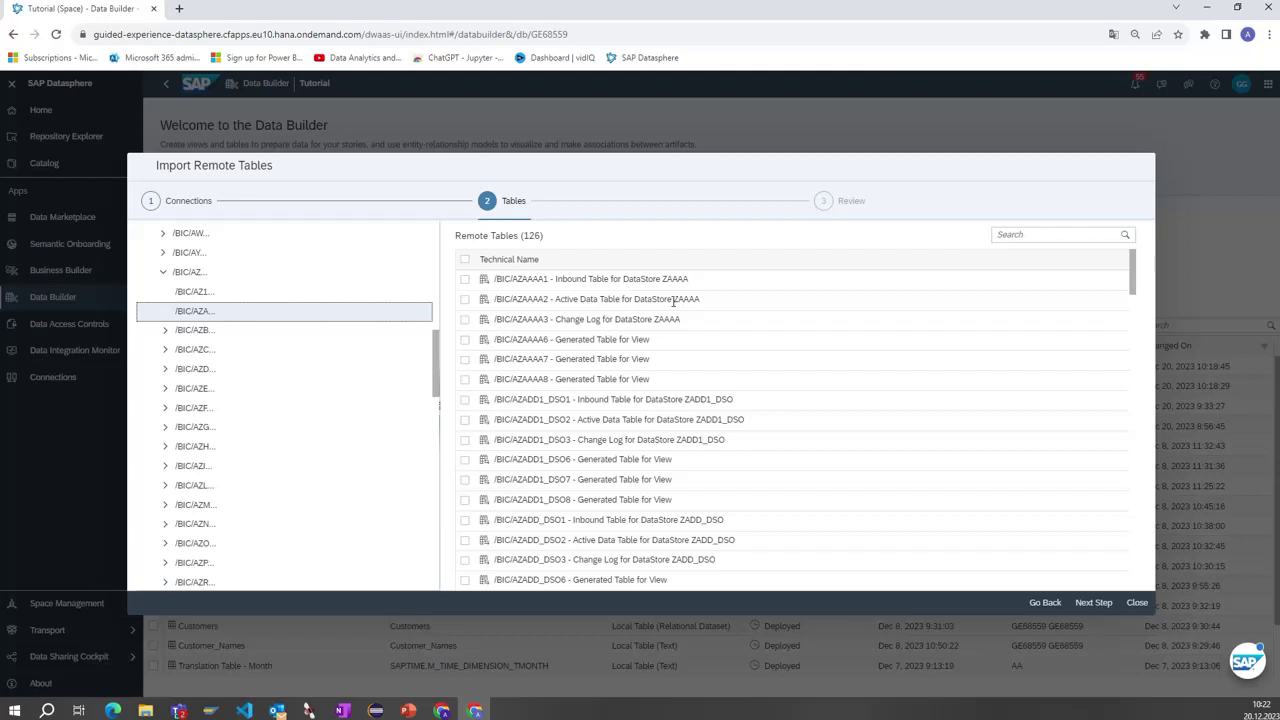
{"action": "left_click", "coordinate": [465, 300]}
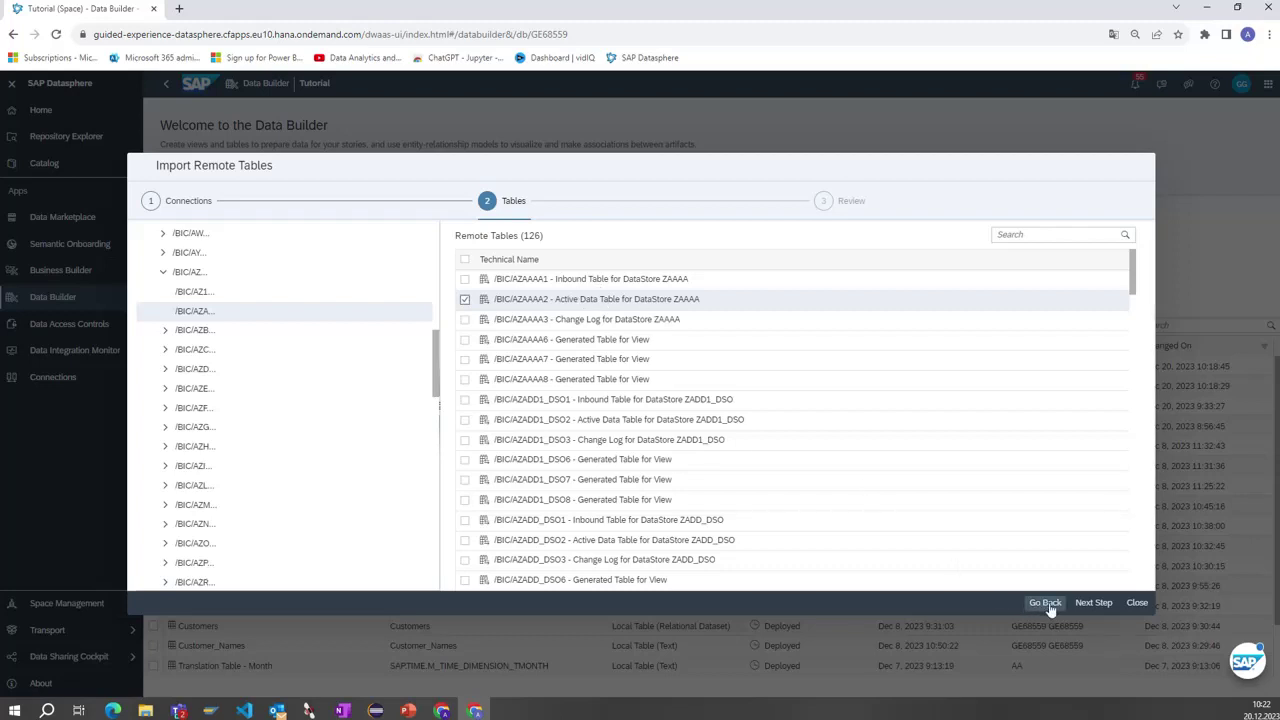
Step: Review the selection, import and deploy the Active Data Table for DataStore ZAAAA, and close the import wizard
{"action": "left_click", "coordinate": [1095, 604]}
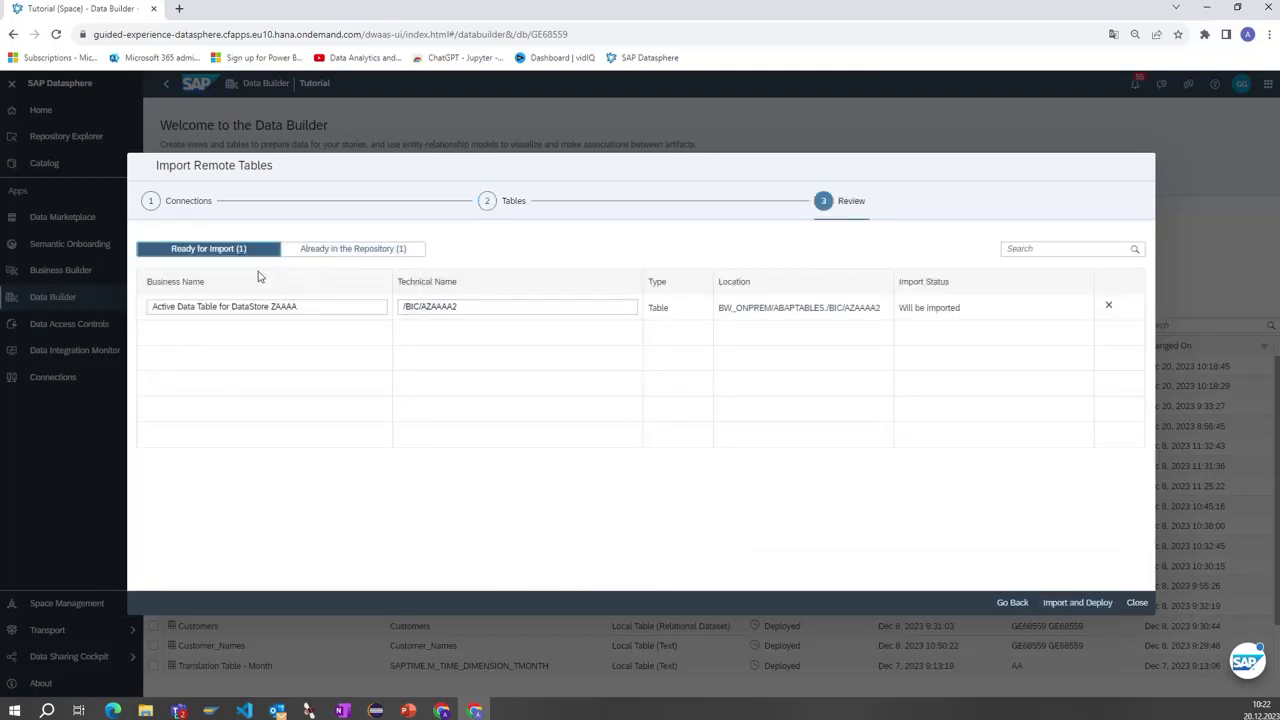
{"action": "left_click", "coordinate": [1078, 603]}
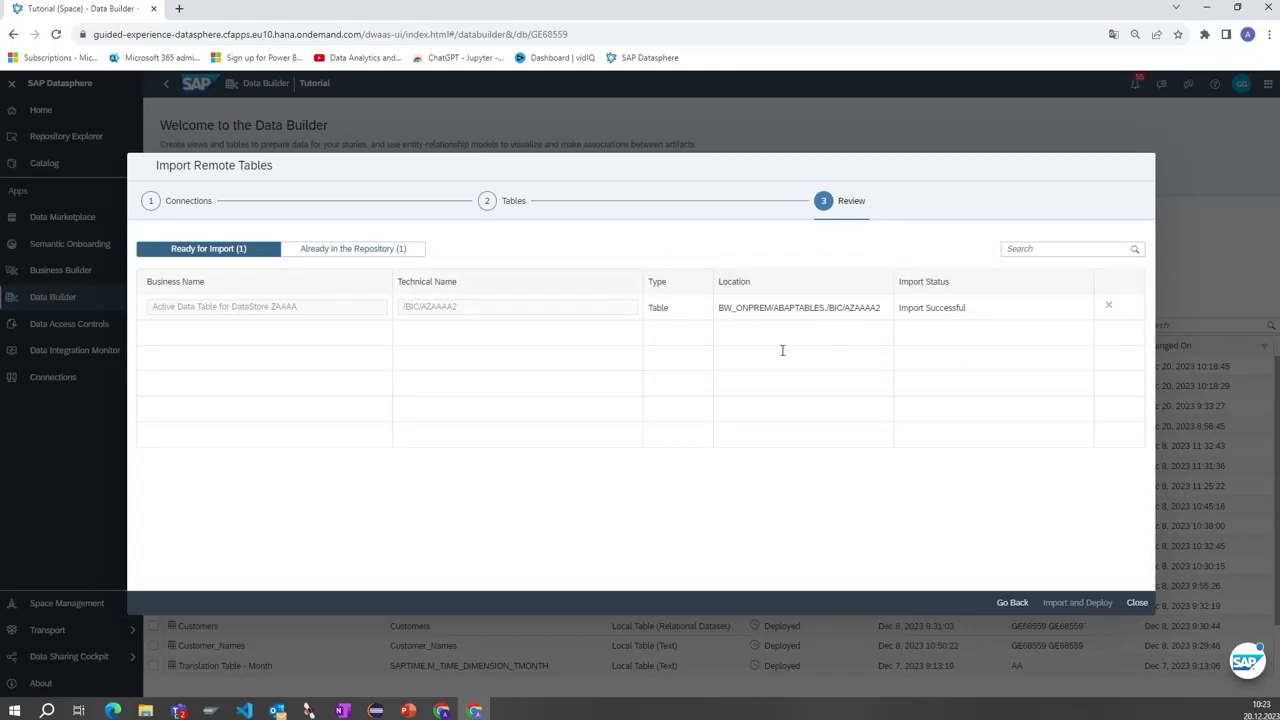
{"action": "left_click", "coordinate": [1137, 602]}
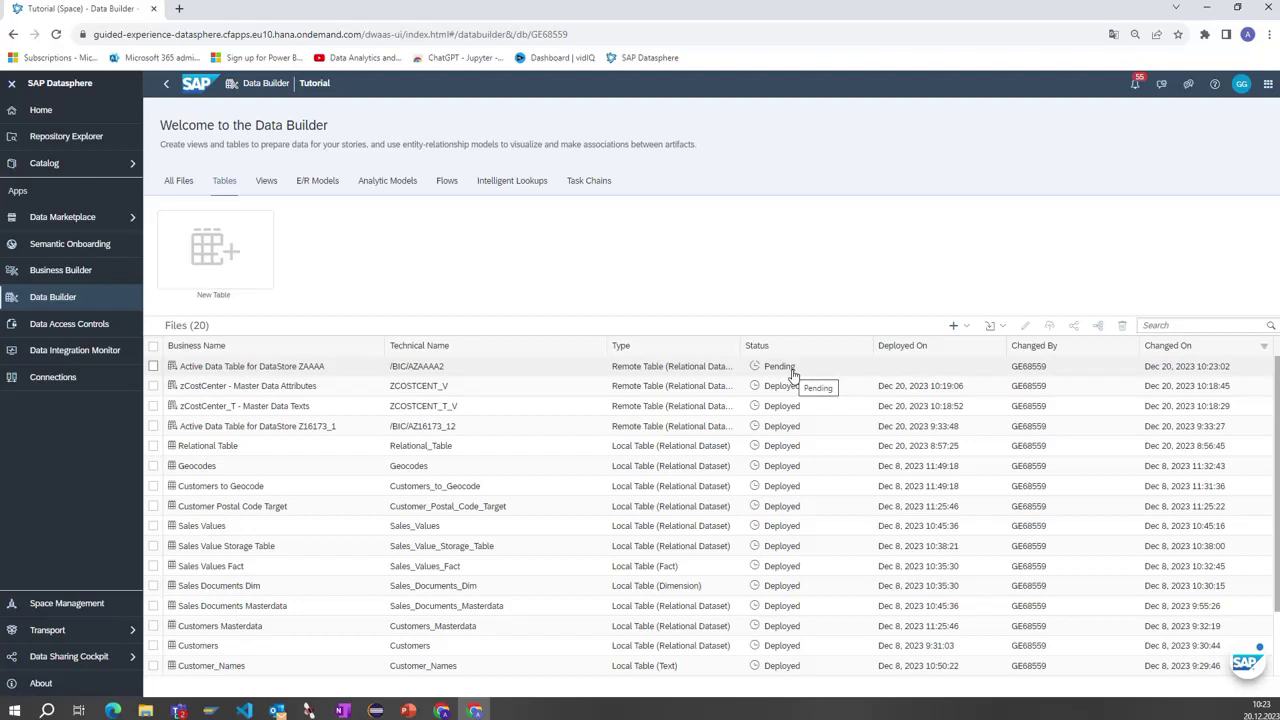
Step: Open the Active Data Table for DataStore ZAAAA and examine its general properties, remote settings and columns
{"action": "left_click", "coordinate": [285, 367]}
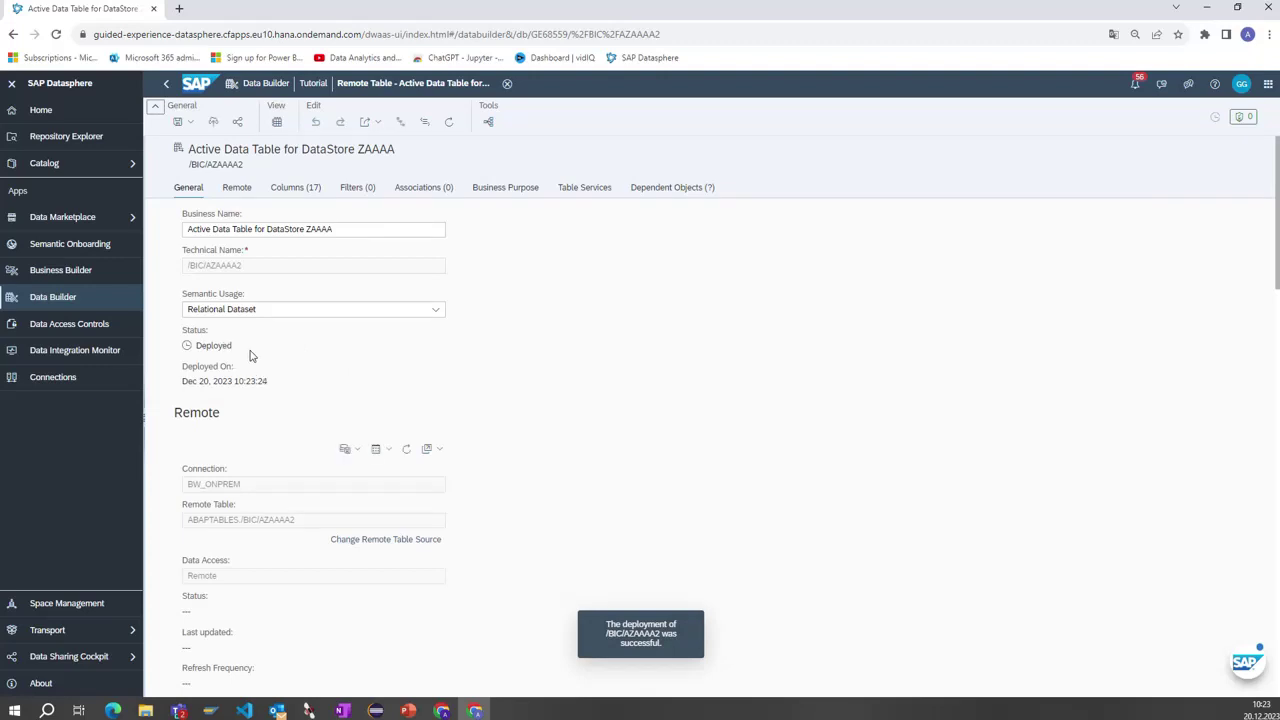
{"action": "scroll", "coordinate": [598, 329], "scroll_direction": "down", "scroll_amount": 5}
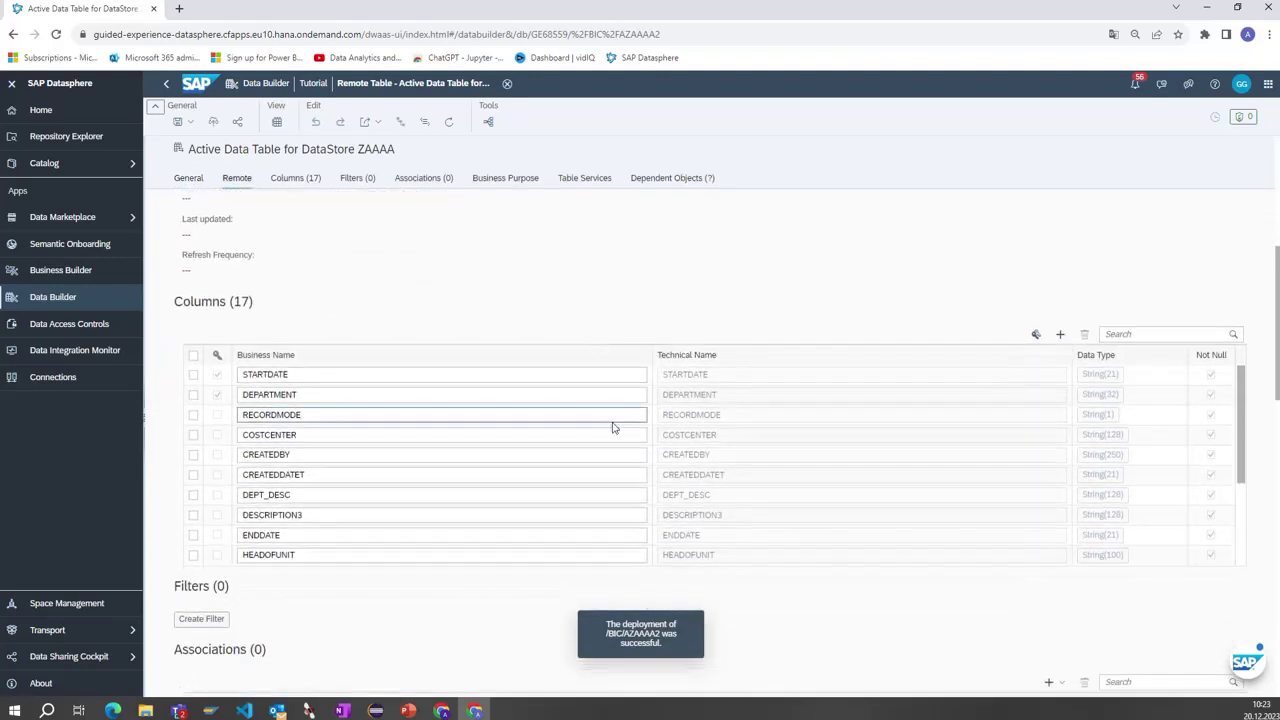
{"action": "scroll", "coordinate": [626, 451], "scroll_direction": "down", "scroll_amount": 5}
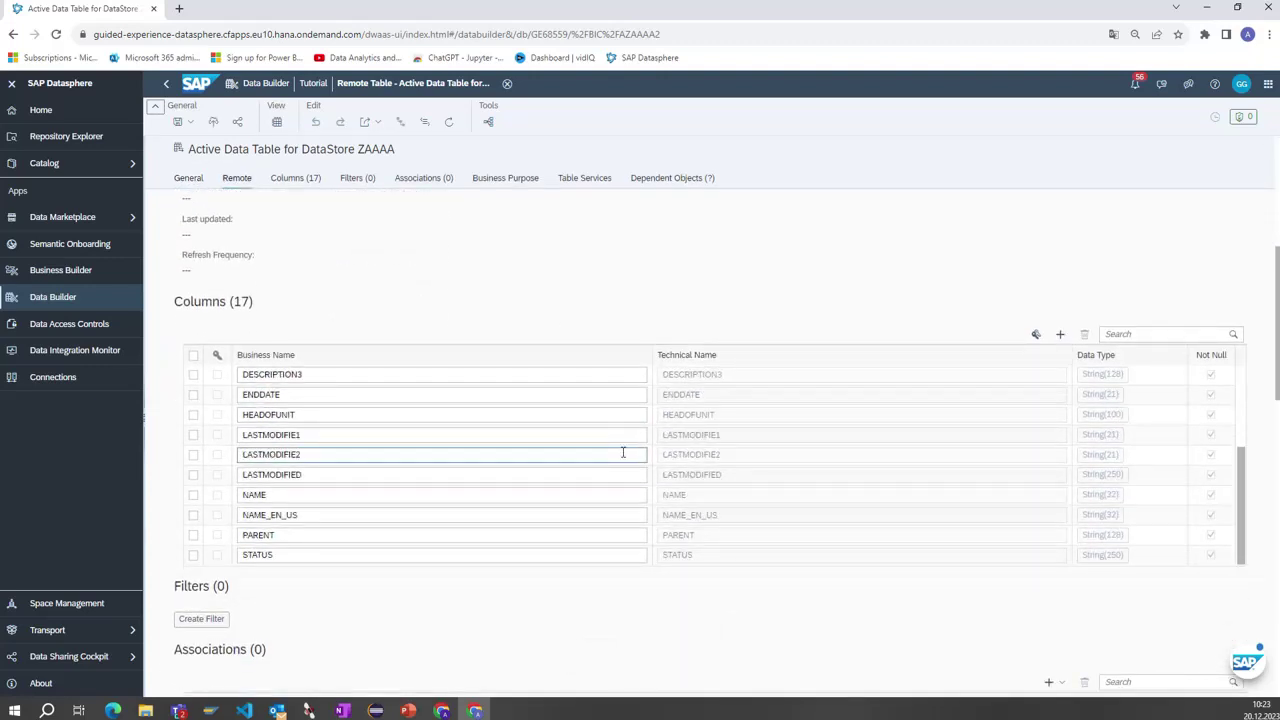
{"action": "scroll", "coordinate": [623, 452], "scroll_direction": "up", "scroll_amount": 5}
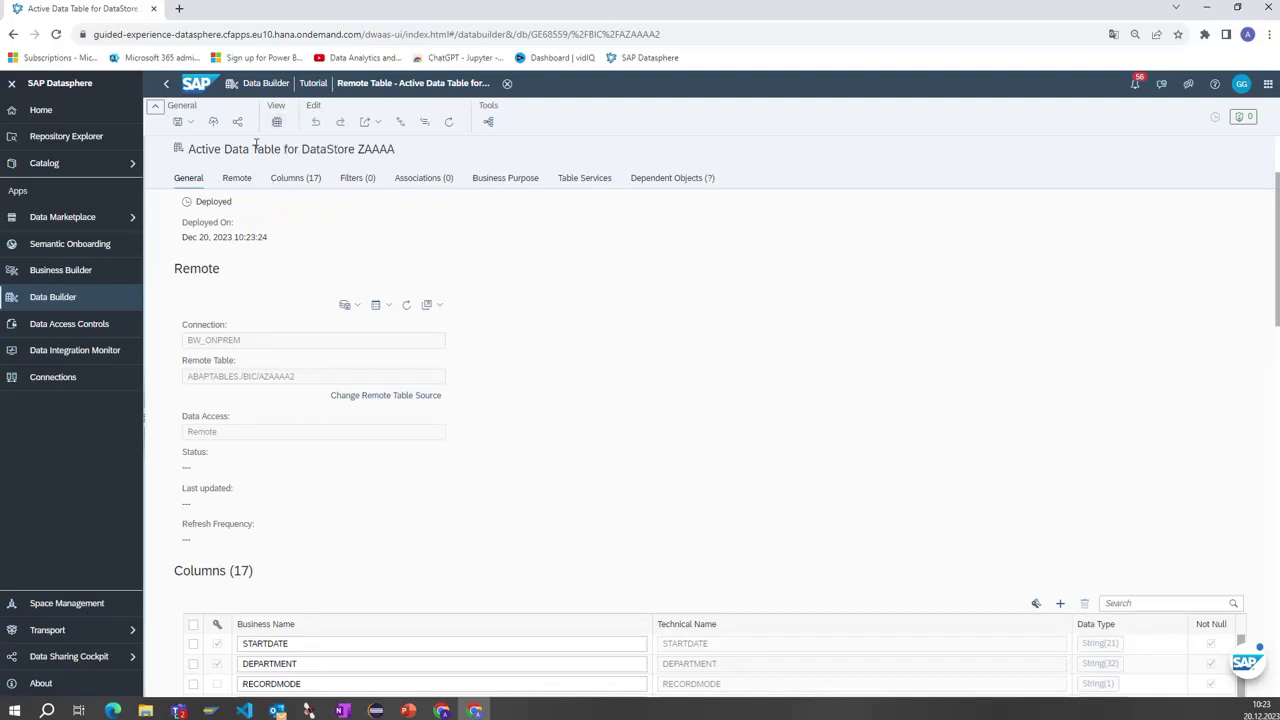
Step: Preview the data of the Active Data Table for DataStore ZAAAA, and close the preview and the table
{"action": "left_click", "coordinate": [277, 122]}
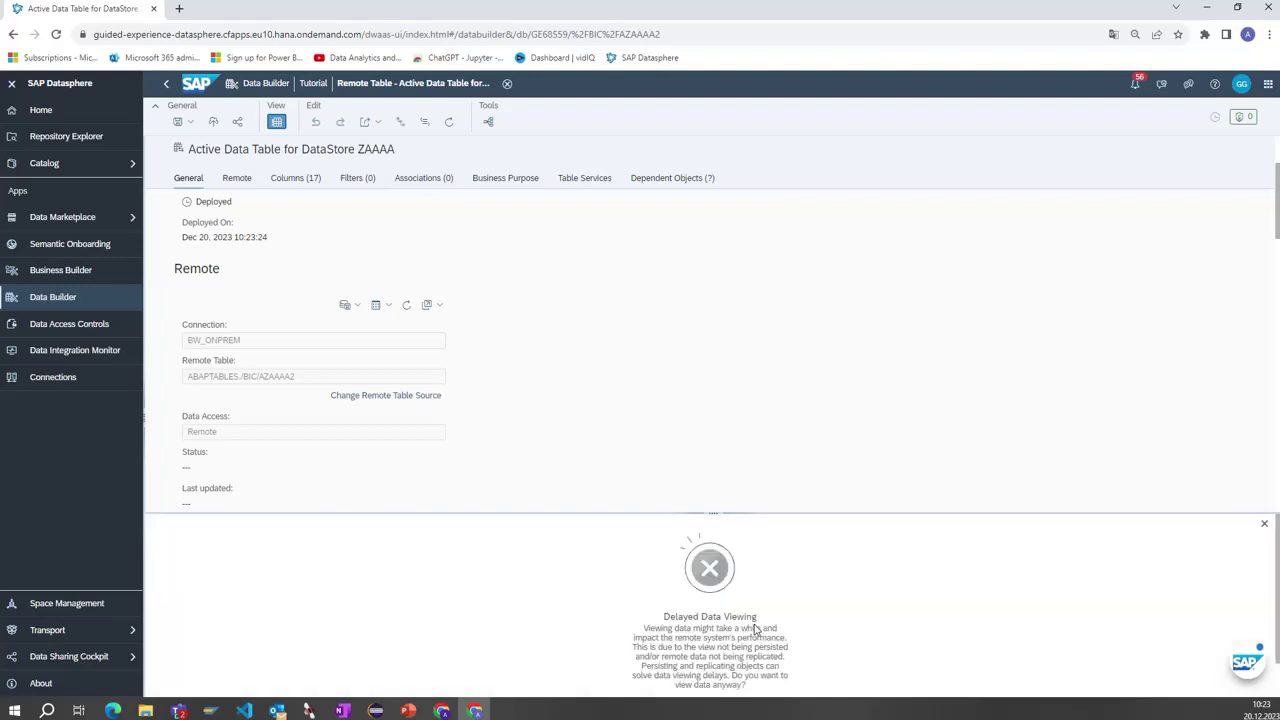
{"action": "scroll", "coordinate": [755, 628], "scroll_direction": "down", "scroll_amount": 1}
{"action": "left_click", "coordinate": [716, 676]}
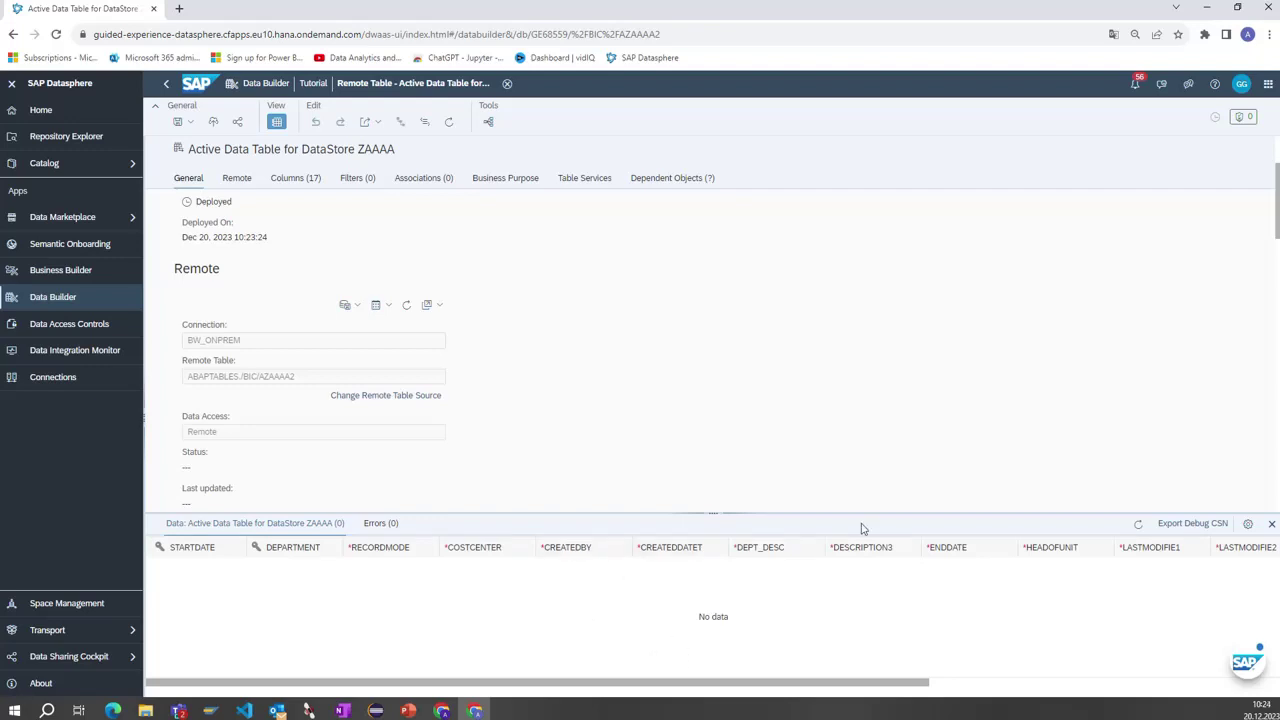
{"action": "left_click", "coordinate": [1271, 523]}
{"action": "scroll", "coordinate": [470, 361], "scroll_direction": "up", "scroll_amount": 2}
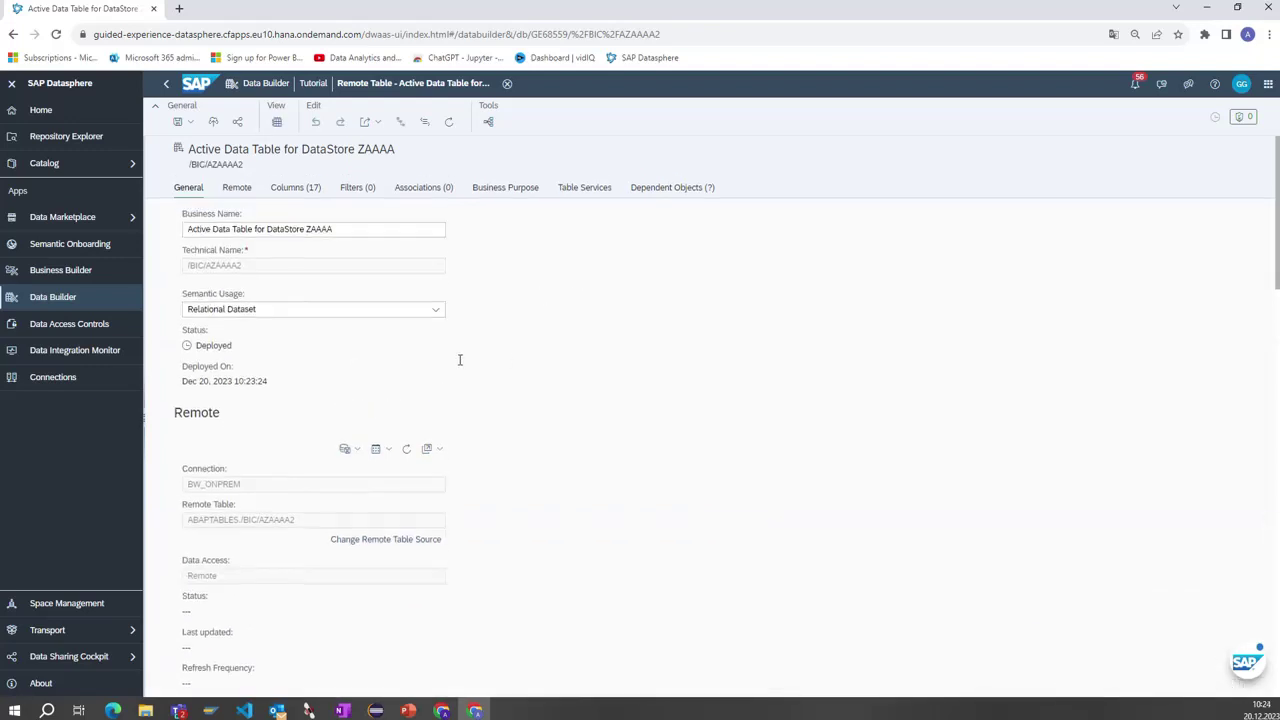
{"action": "left_click", "coordinate": [507, 83]}
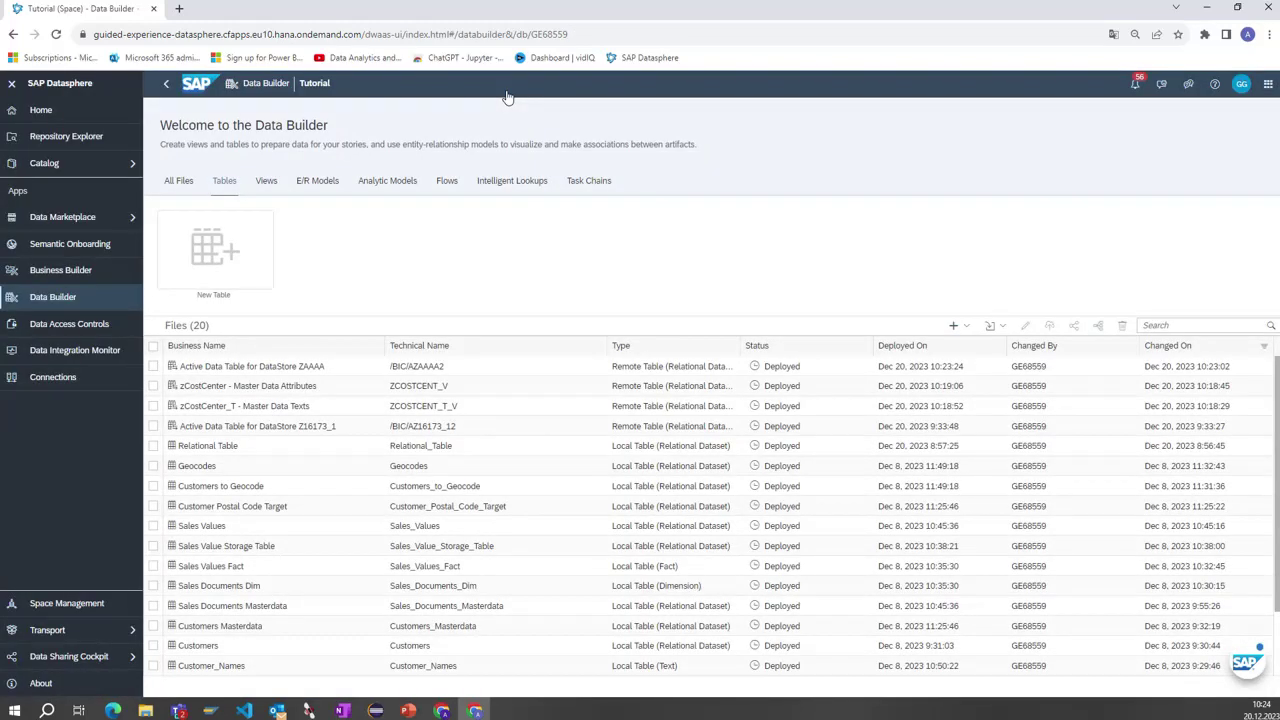
Step: Open Relational Table, export it to a CSN/JSON file and open Relational_Table.json in the text editor
{"action": "left_click", "coordinate": [1001, 329]}
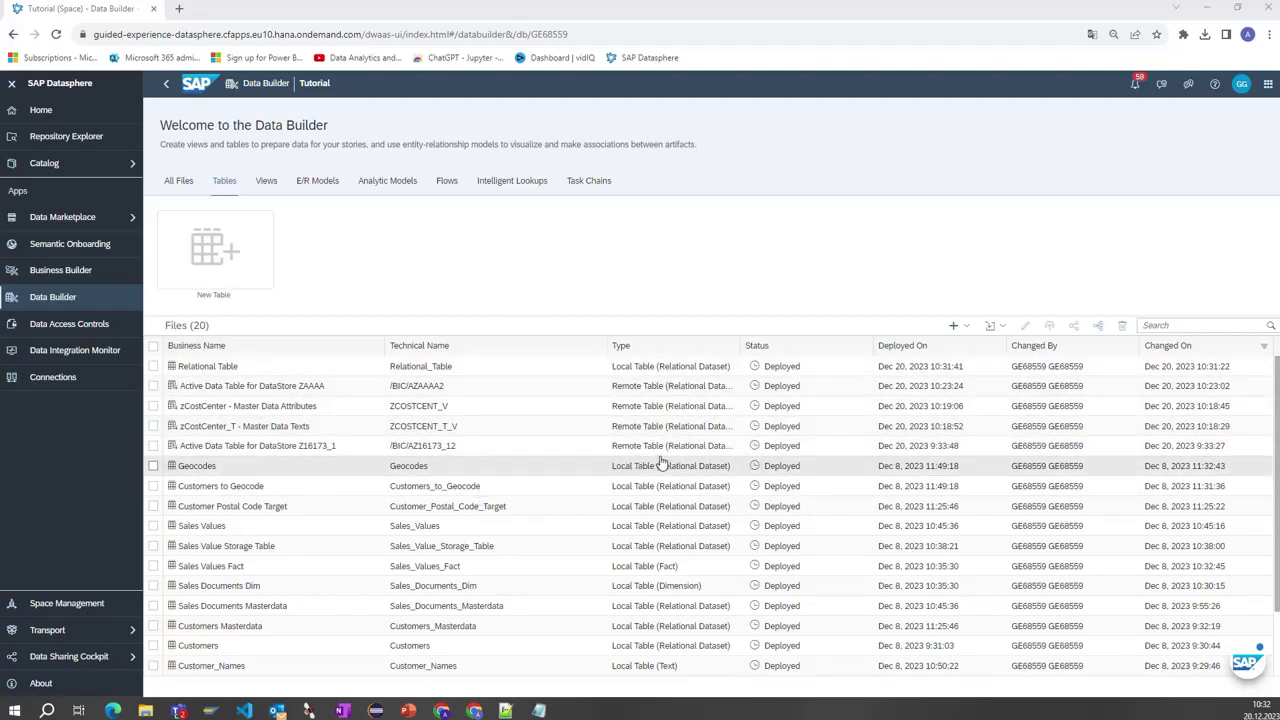
{"action": "left_click", "coordinate": [212, 372]}
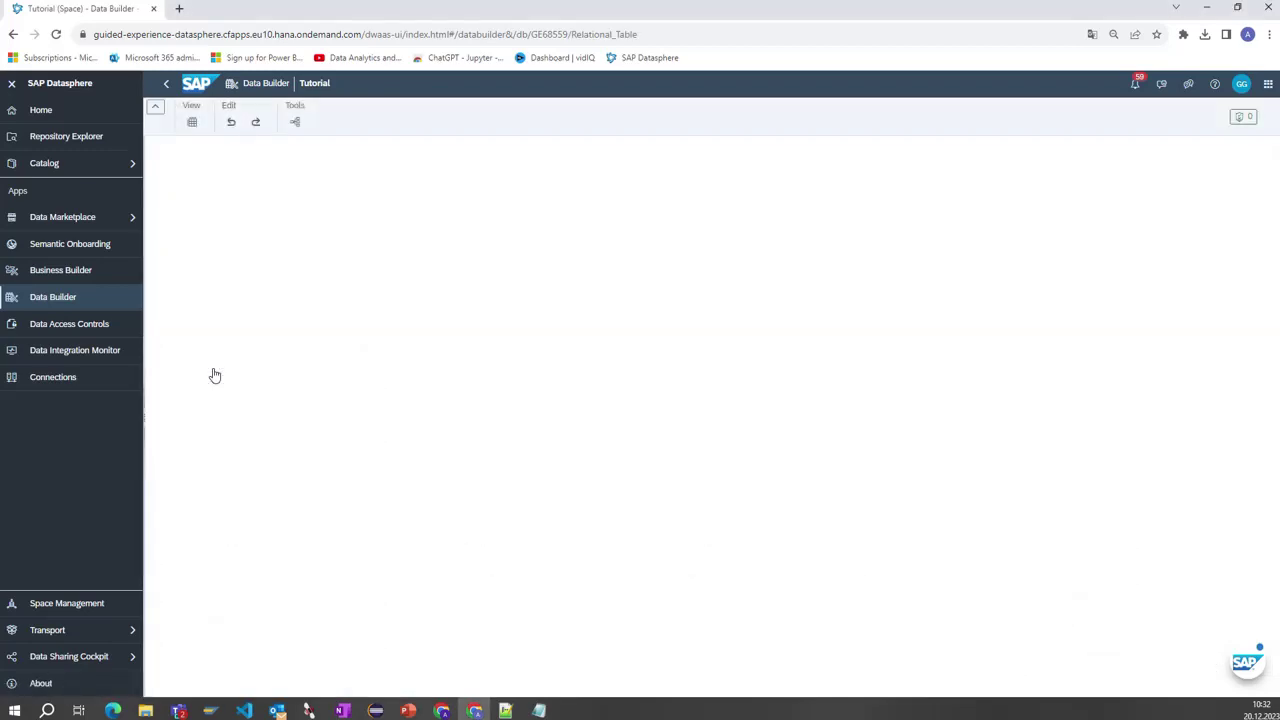
{"action": "left_click", "coordinate": [11, 87]}
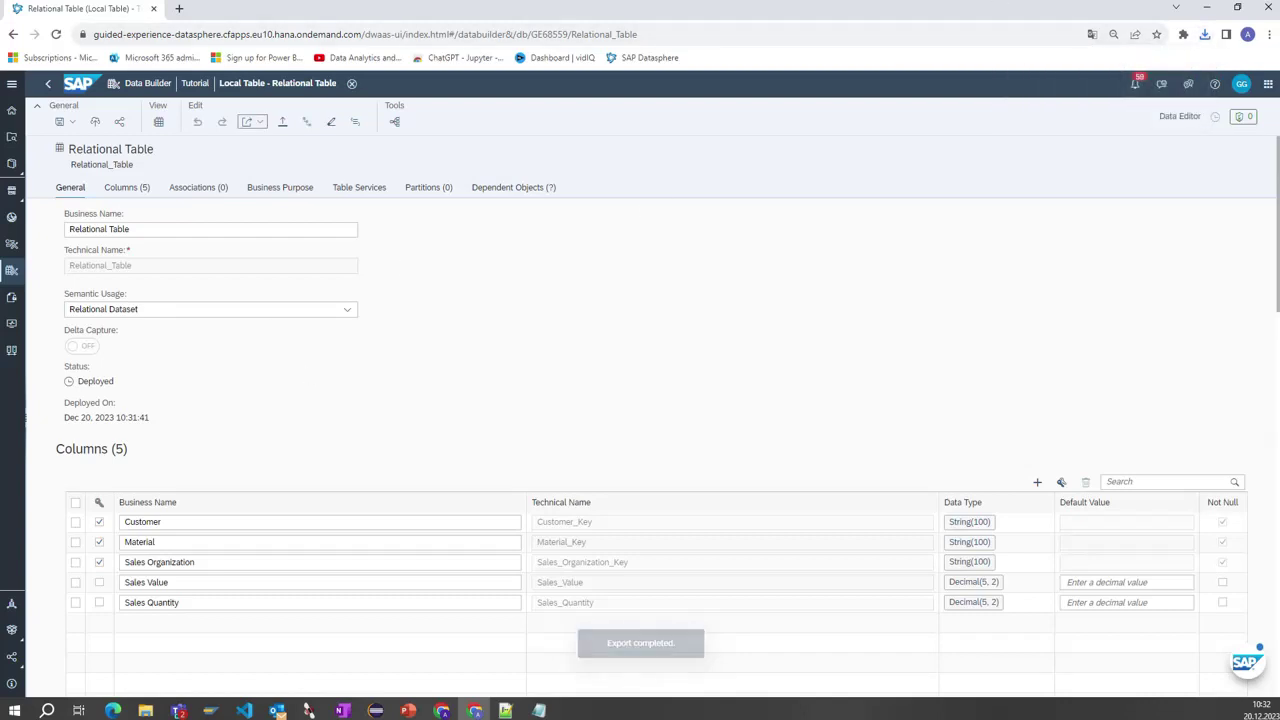
{"action": "left_click_drag", "start_coordinate": [2, 70], "coordinate": [796, 139]}
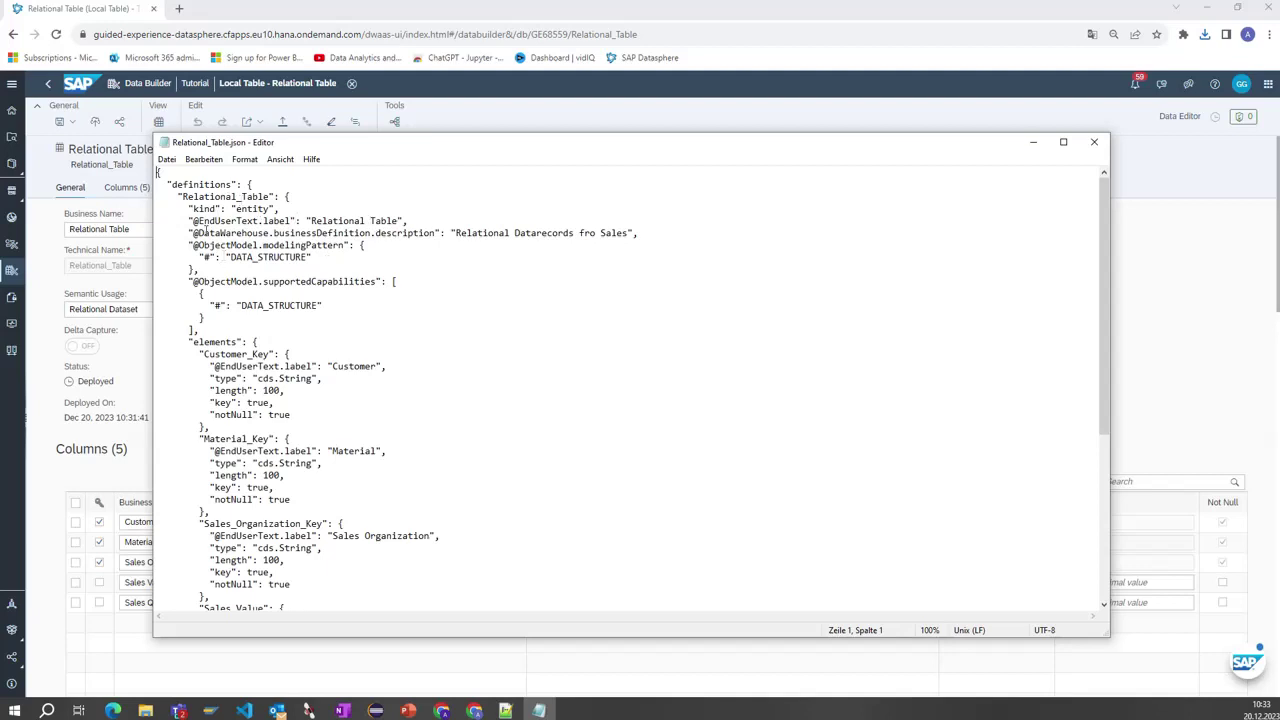
Step: In the JSON, set the technical name to Relational_Table_2, the label to "Relational Table 2" and the description to "Relational Datarecords from Sales - Table 2"
{"action": "left_click", "coordinate": [271, 198]}
{"action": "type", "text": "_2"}
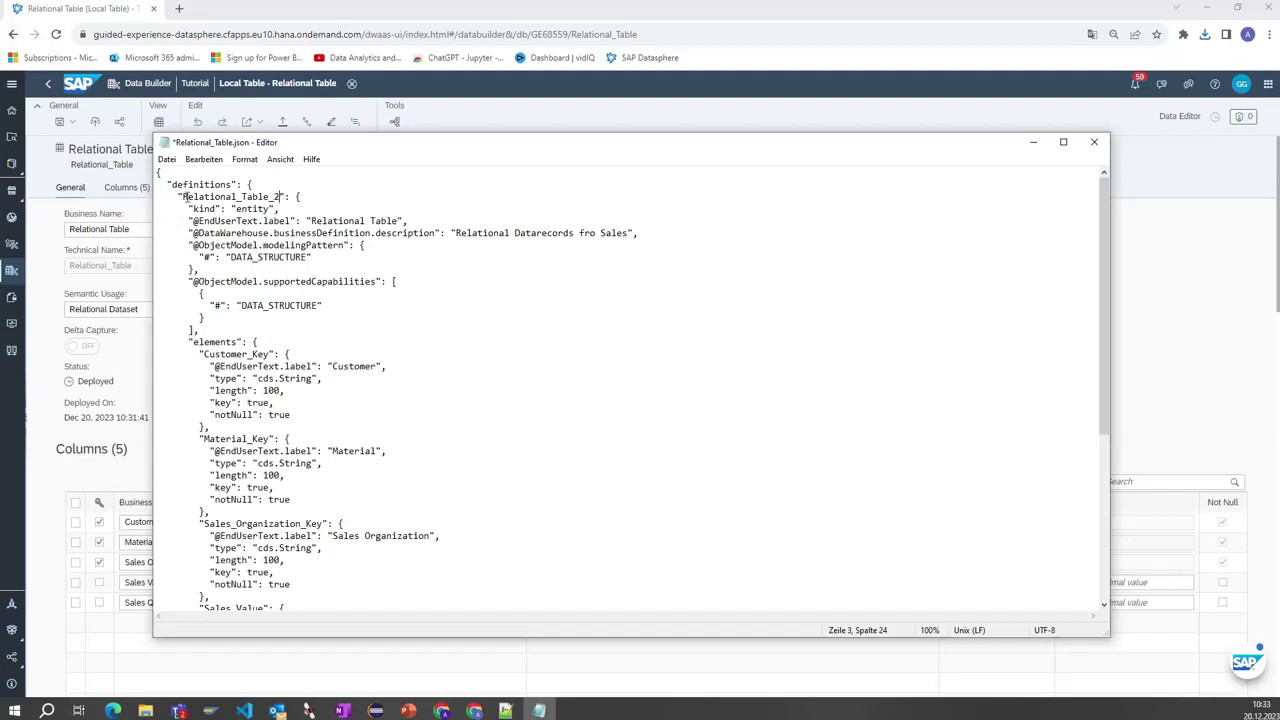
{"action": "left_click", "coordinate": [183, 197], "text": "shift"}
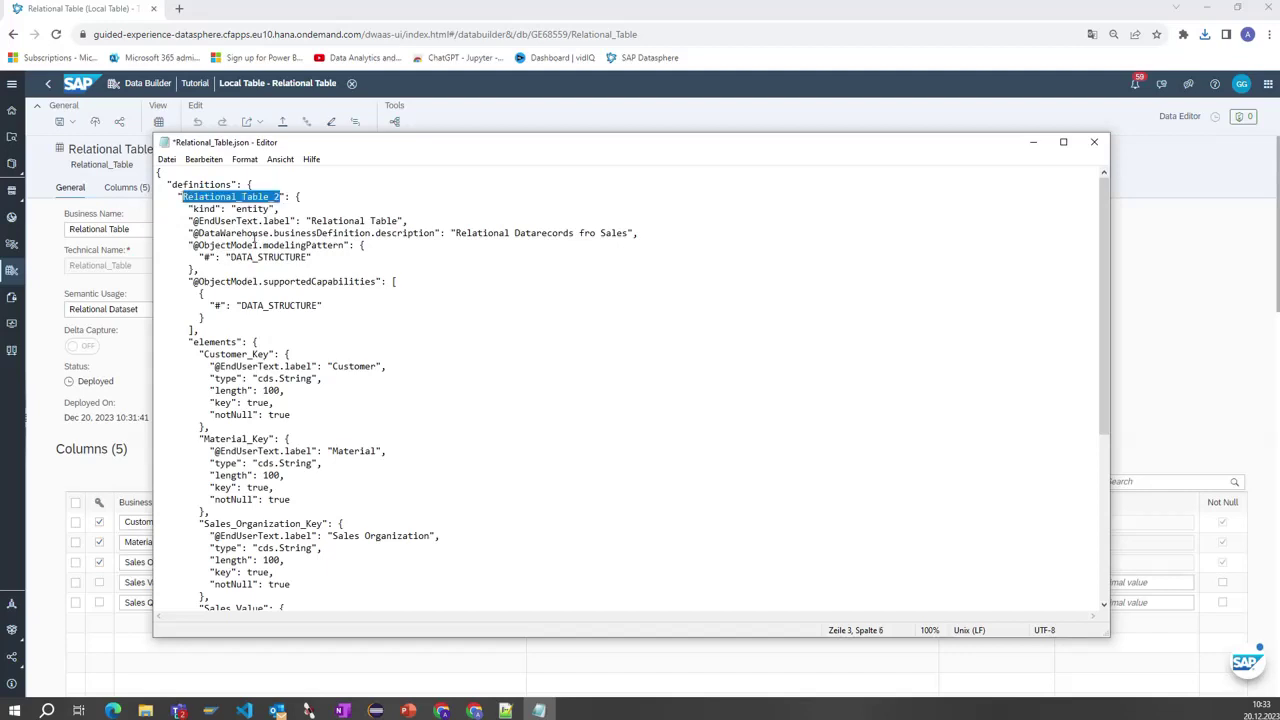
{"action": "left_click", "coordinate": [321, 221]}
{"action": "left_click", "coordinate": [399, 221]}
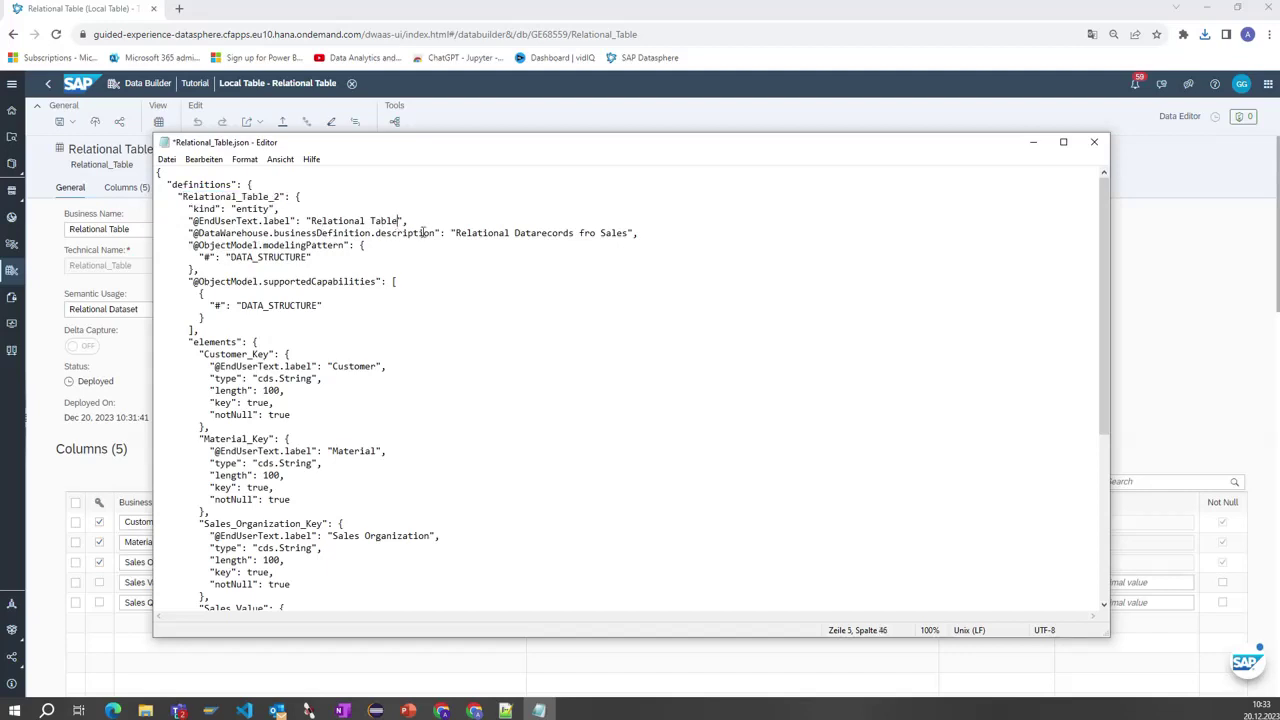
{"action": "type", "text": "2"}
{"action": "left_click", "coordinate": [597, 233]}
{"action": "type", "text": "m Sales - Table 2"}
Step: Duplicate the Sales_Quantity element definition, including its leading comma, directly after the original in the JSON
{"action": "scroll", "coordinate": [320, 303], "scroll_direction": "down", "scroll_amount": 6}
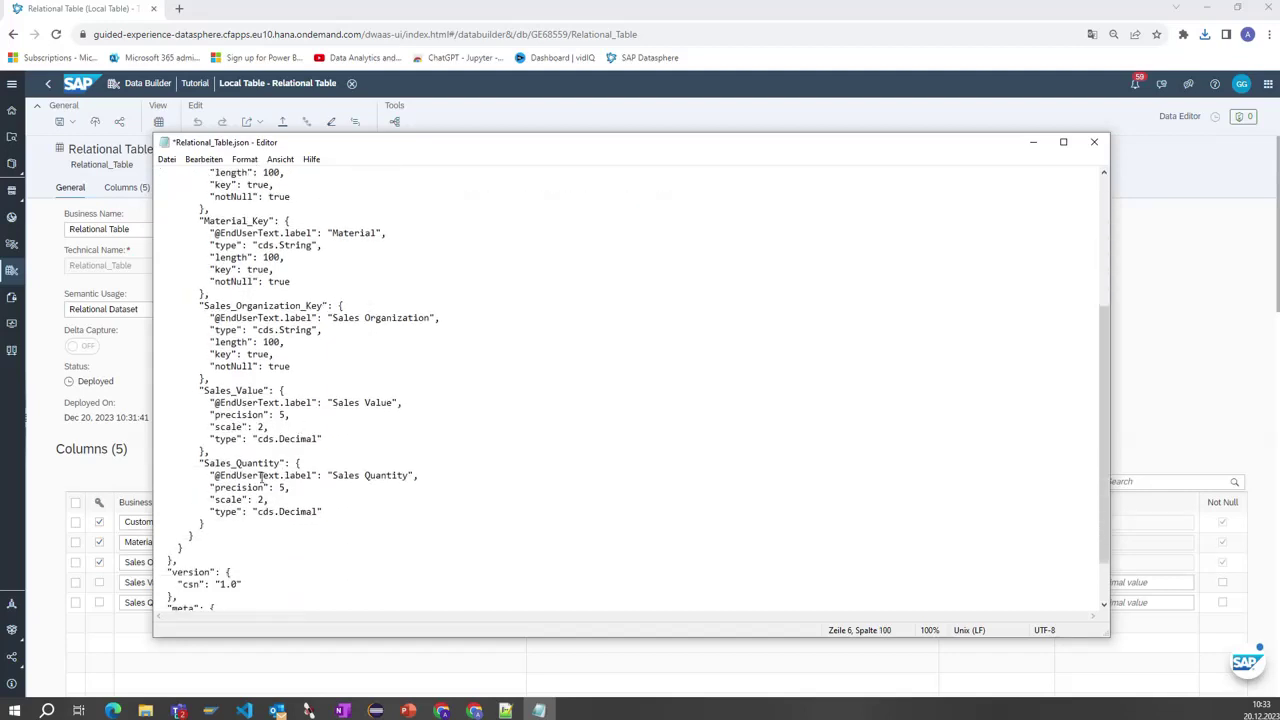
{"action": "left_click", "coordinate": [211, 525]}
{"action": "left_click", "coordinate": [207, 451], "text": "shift"}
{"action": "key", "text": "ctrl+c"}
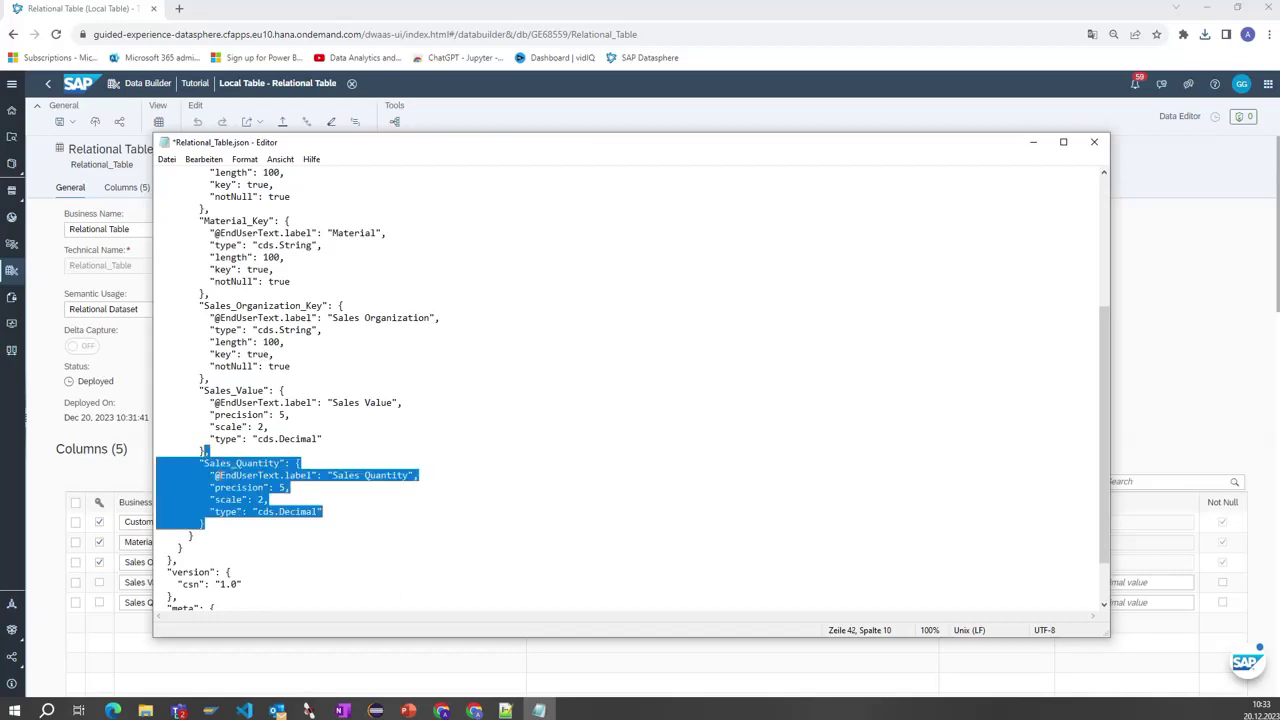
{"action": "left_click", "coordinate": [217, 521]}
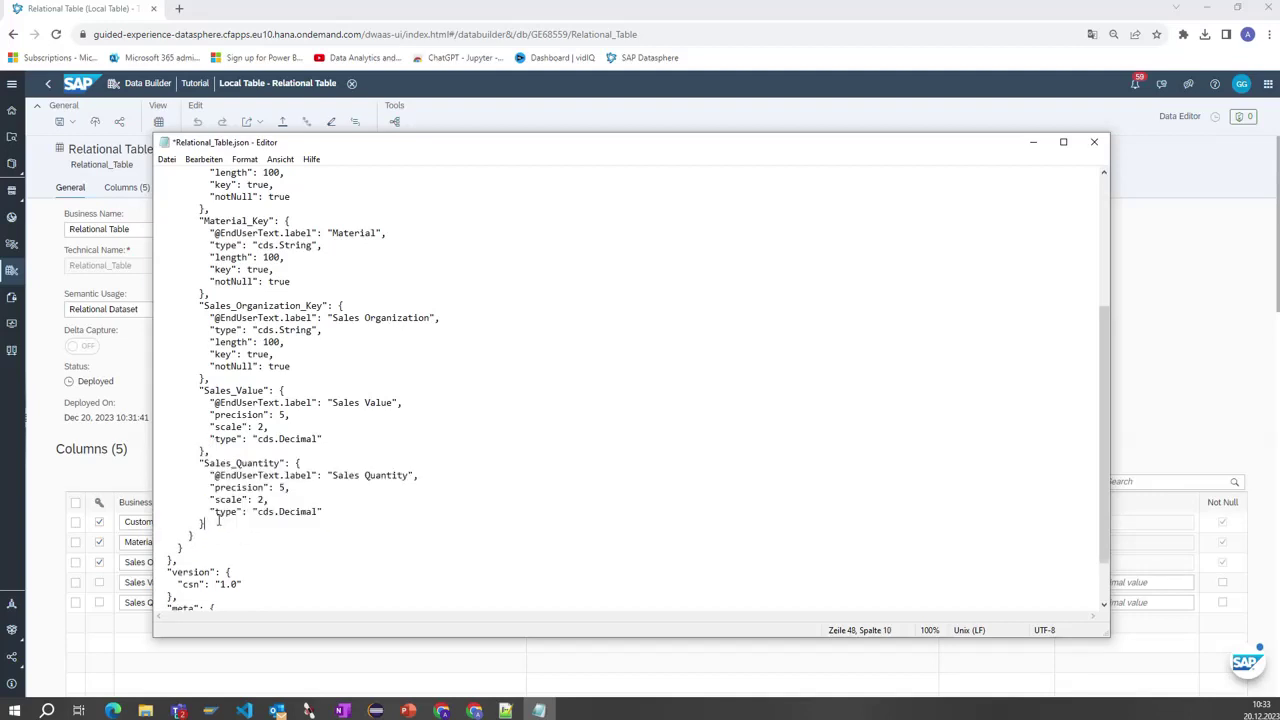
{"action": "key", "text": "ctrl+v"}
{"action": "scroll", "coordinate": [265, 512], "scroll_direction": "down", "scroll_amount": 1}
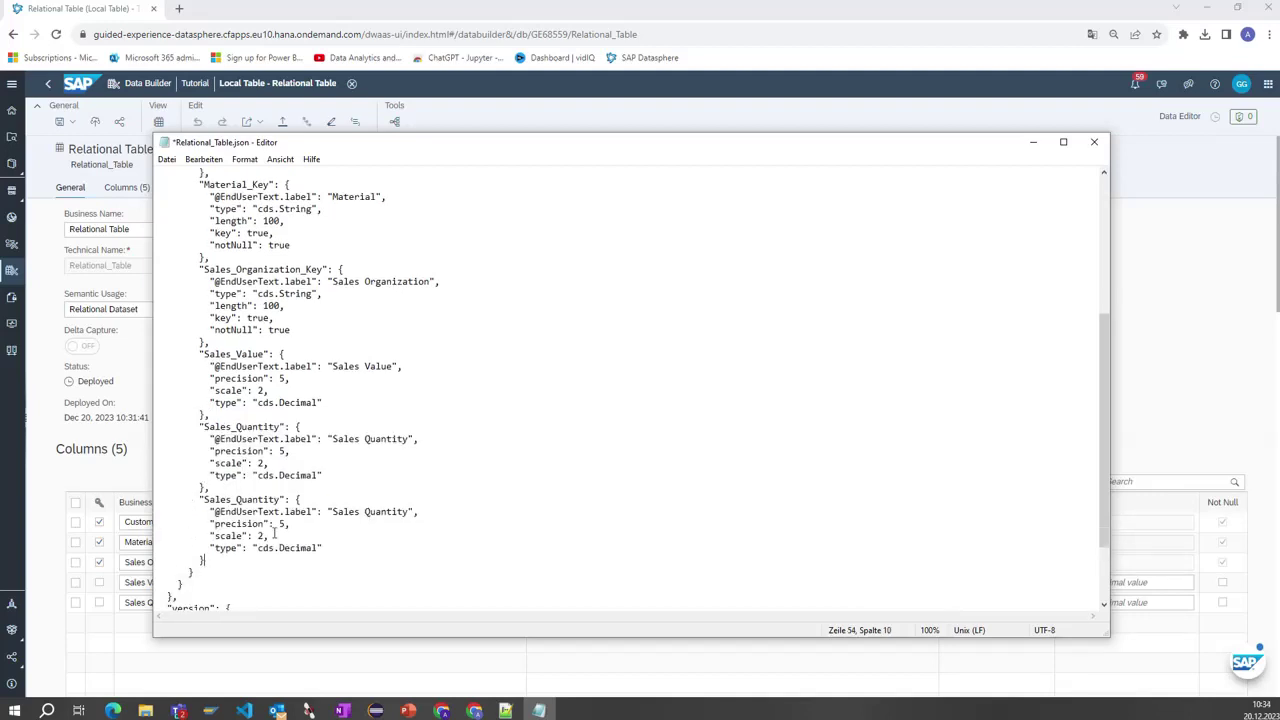
Step: Rename the copied quantity element to Sales_Quantity_2 with the label "Sales Quantity 2" and save the file
{"action": "left_click", "coordinate": [280, 500]}
{"action": "type", "text": "_2"}
{"action": "left_click", "coordinate": [409, 511]}
{"action": "type", "text": "2"}
{"action": "key", "text": "ctrl+s"}
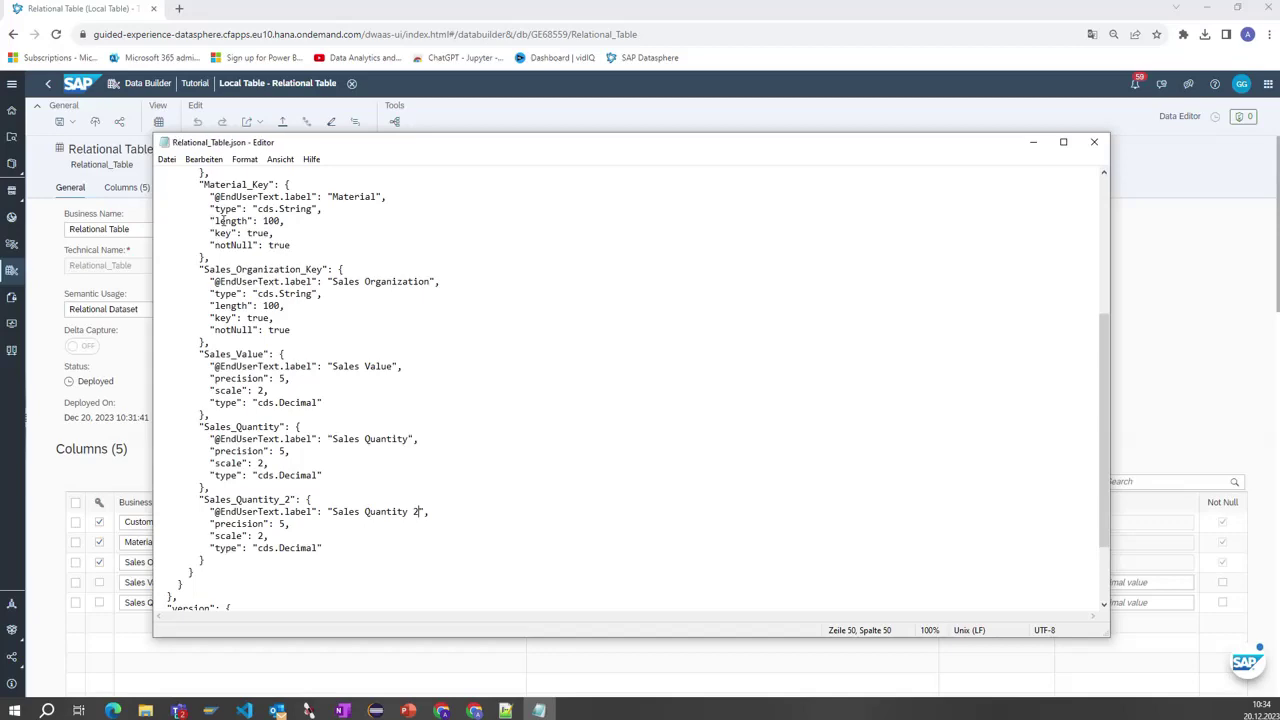
Step: Switch to SAP Datasphere, close Relational Table and load Relational_Table.json from Downloads for a CSN/JSON object import
{"action": "left_click", "coordinate": [447, 115]}
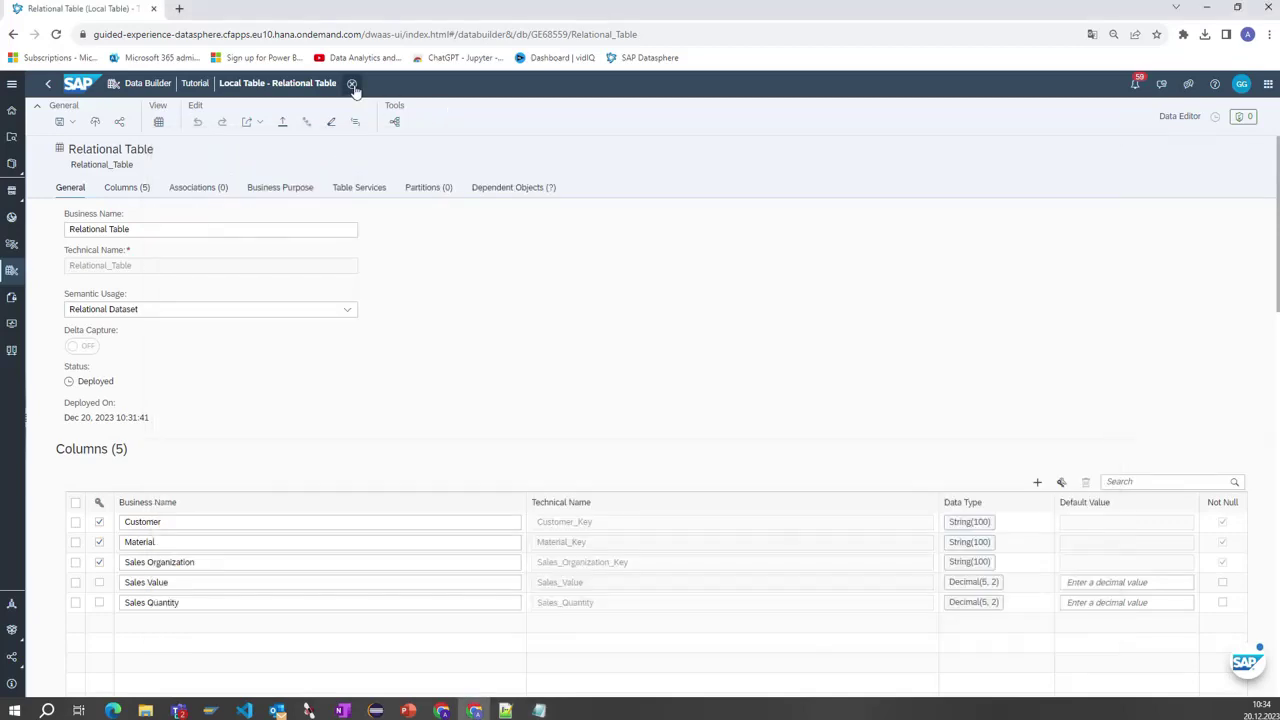
{"action": "left_click", "coordinate": [352, 84]}
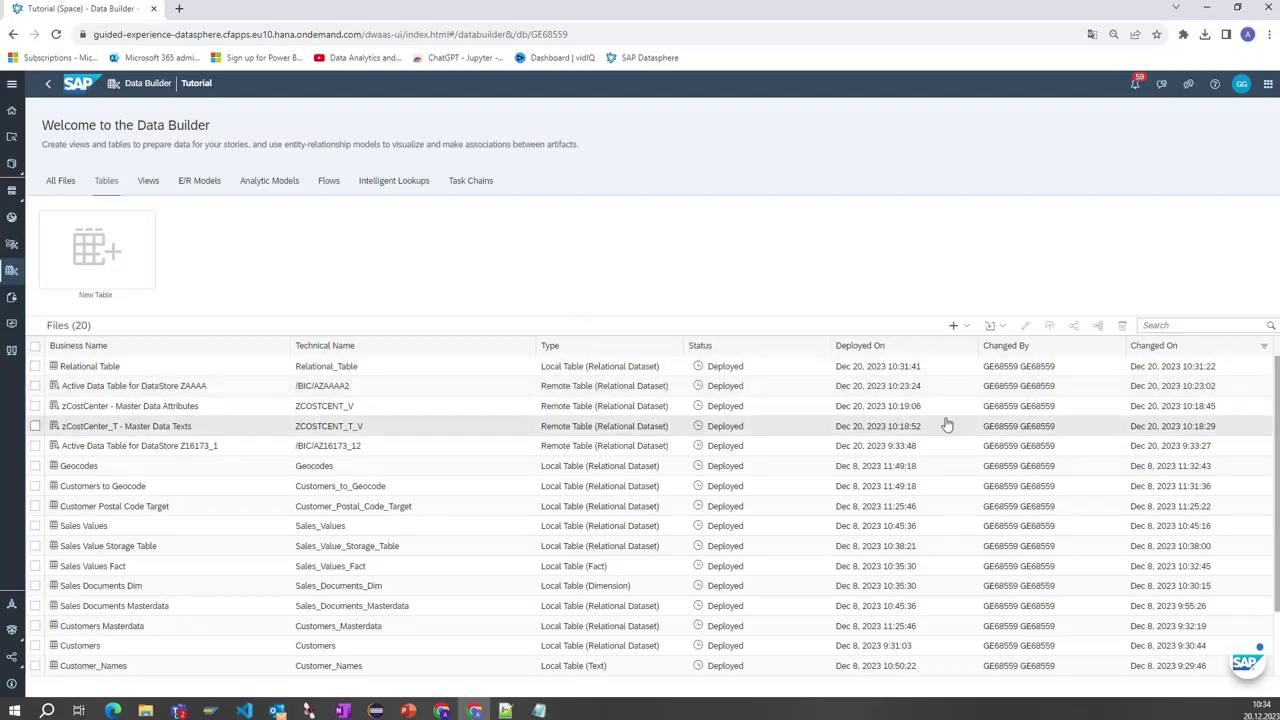
{"action": "left_click", "coordinate": [1009, 331]}
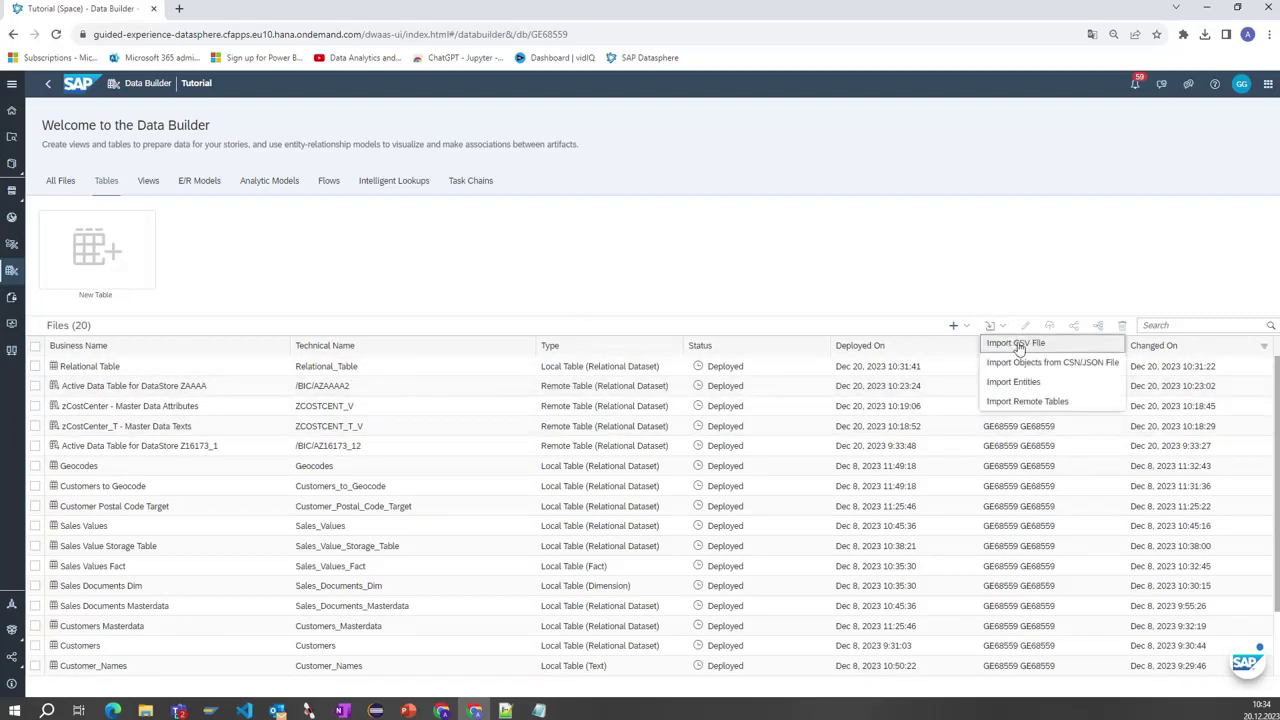
{"action": "left_click", "coordinate": [1079, 369]}
{"action": "left_click", "coordinate": [297, 206]}
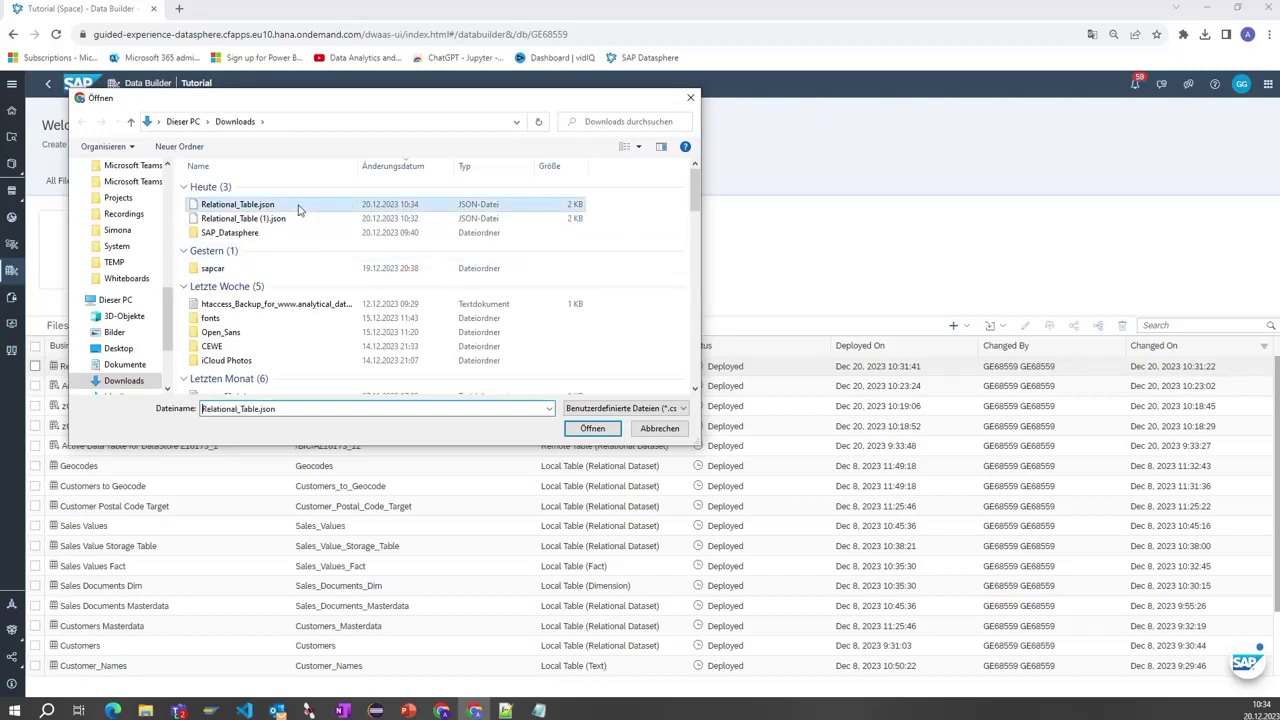
{"action": "left_click", "coordinate": [592, 428]}
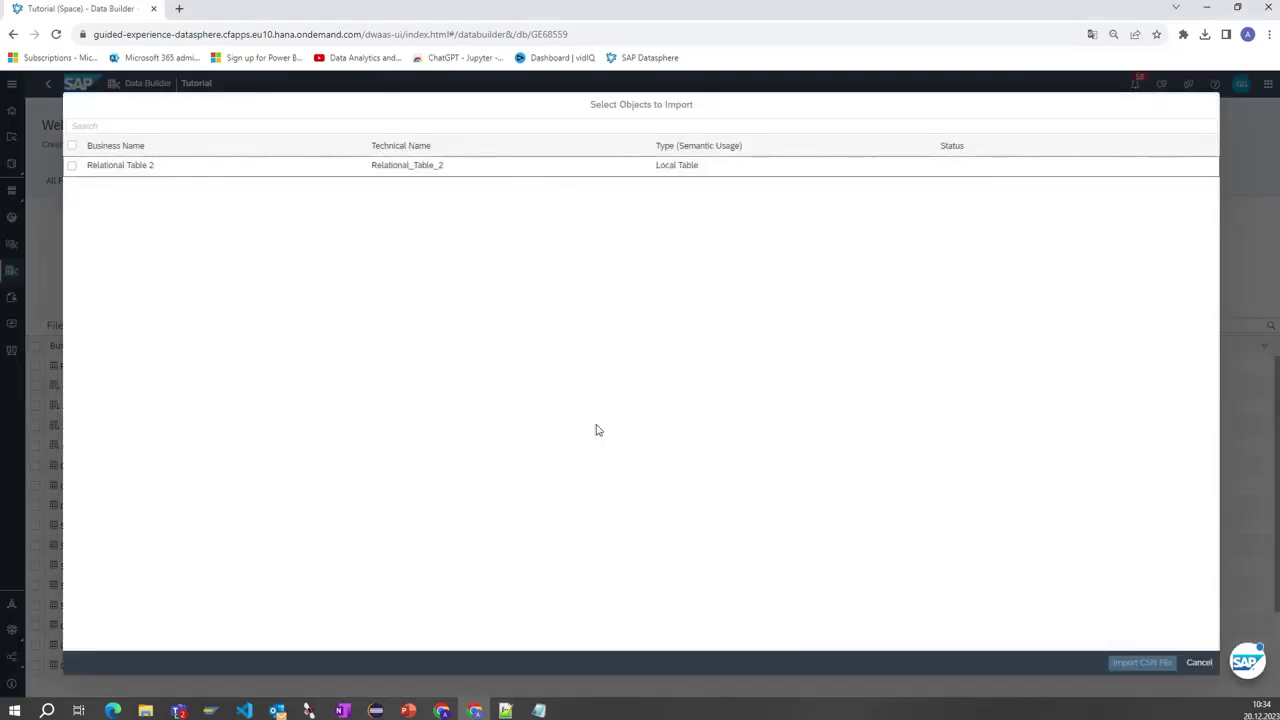
Step: Import Relational Table 2 from the loaded file, and open and deploy it
{"action": "left_click", "coordinate": [71, 167]}
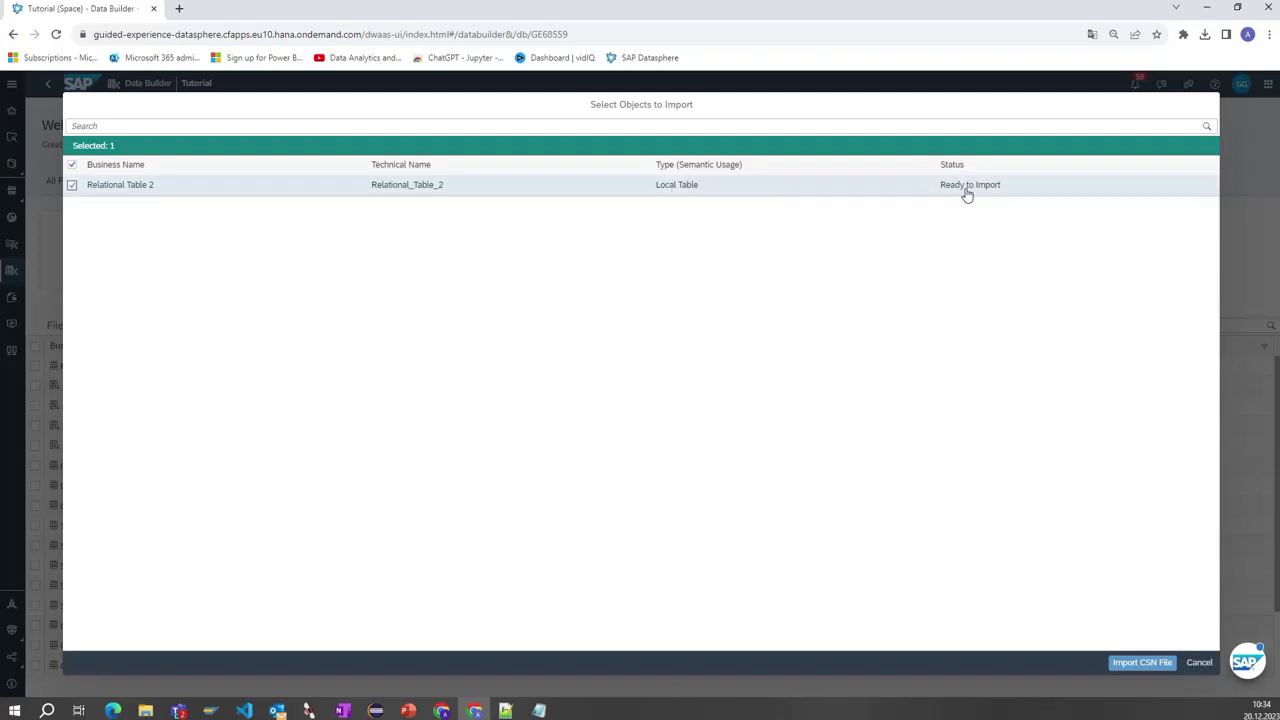
{"action": "left_click", "coordinate": [1140, 662]}
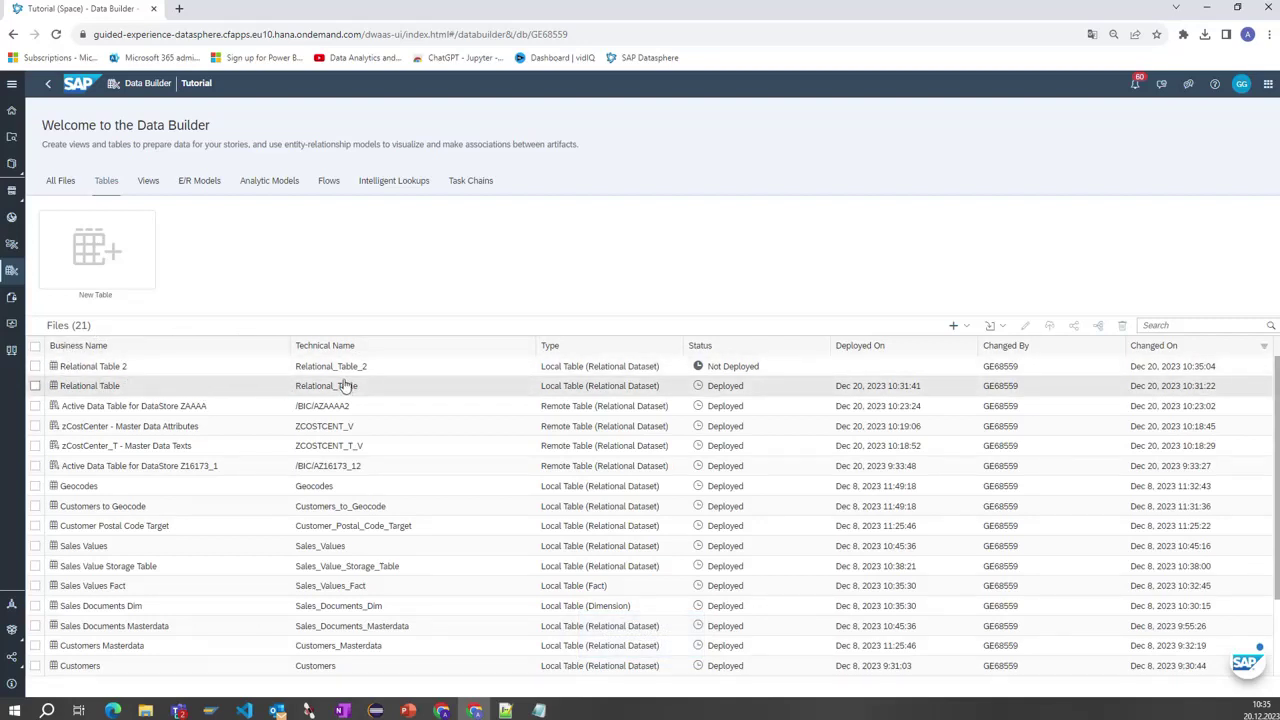
{"action": "left_click", "coordinate": [113, 368]}
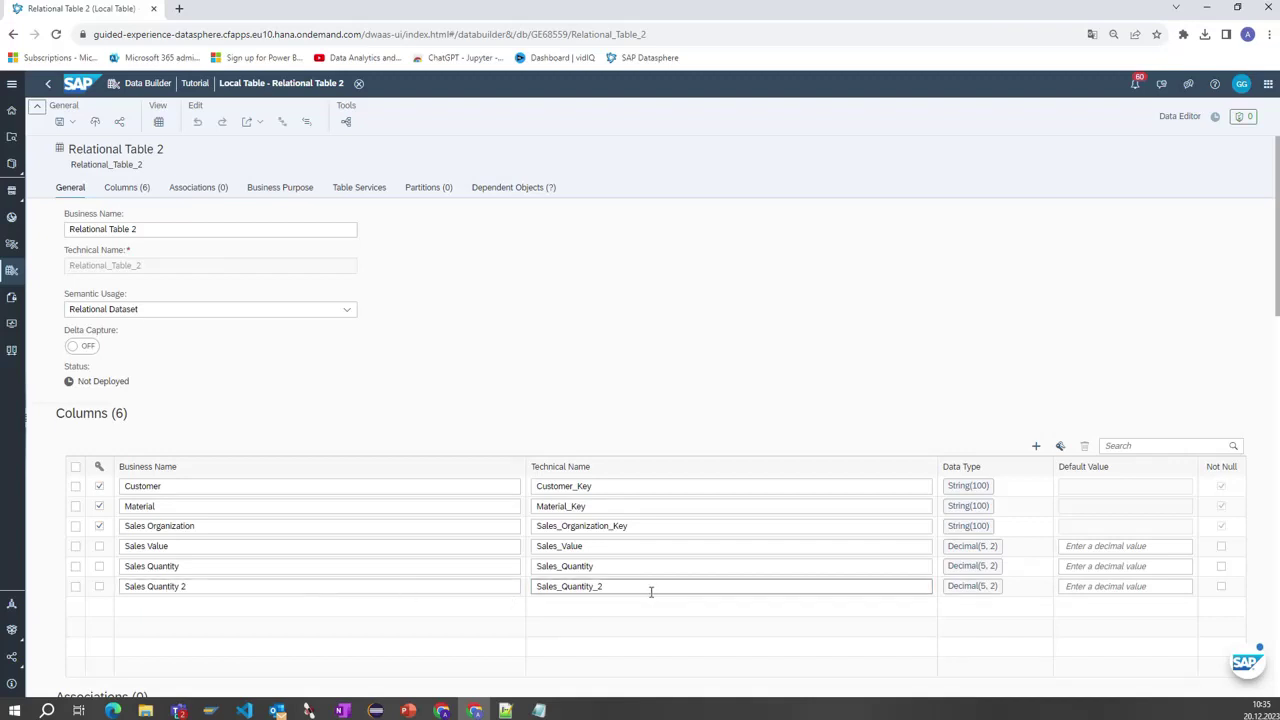
{"action": "left_click", "coordinate": [95, 122]}
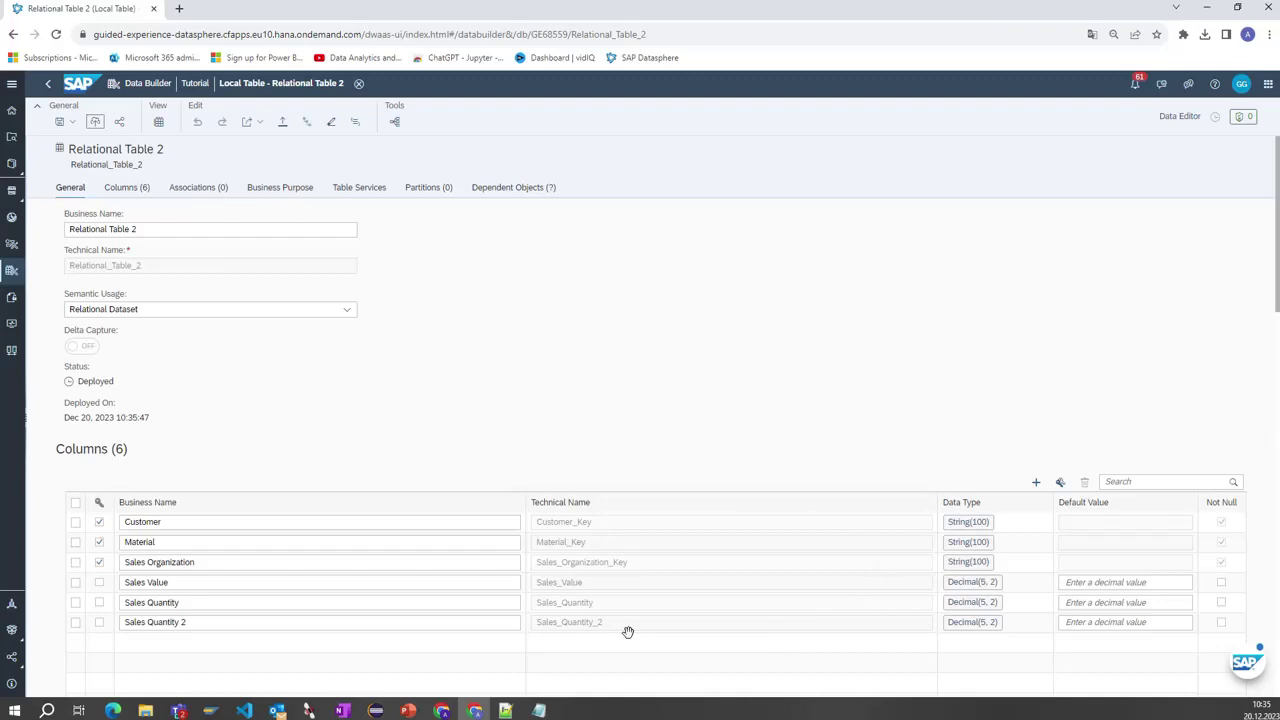
Step: Switch to the text editor and duplicate the Sales_Value element definition directly after the original in Relational_Table.json
{"action": "key", "text": "alt+Tab"}
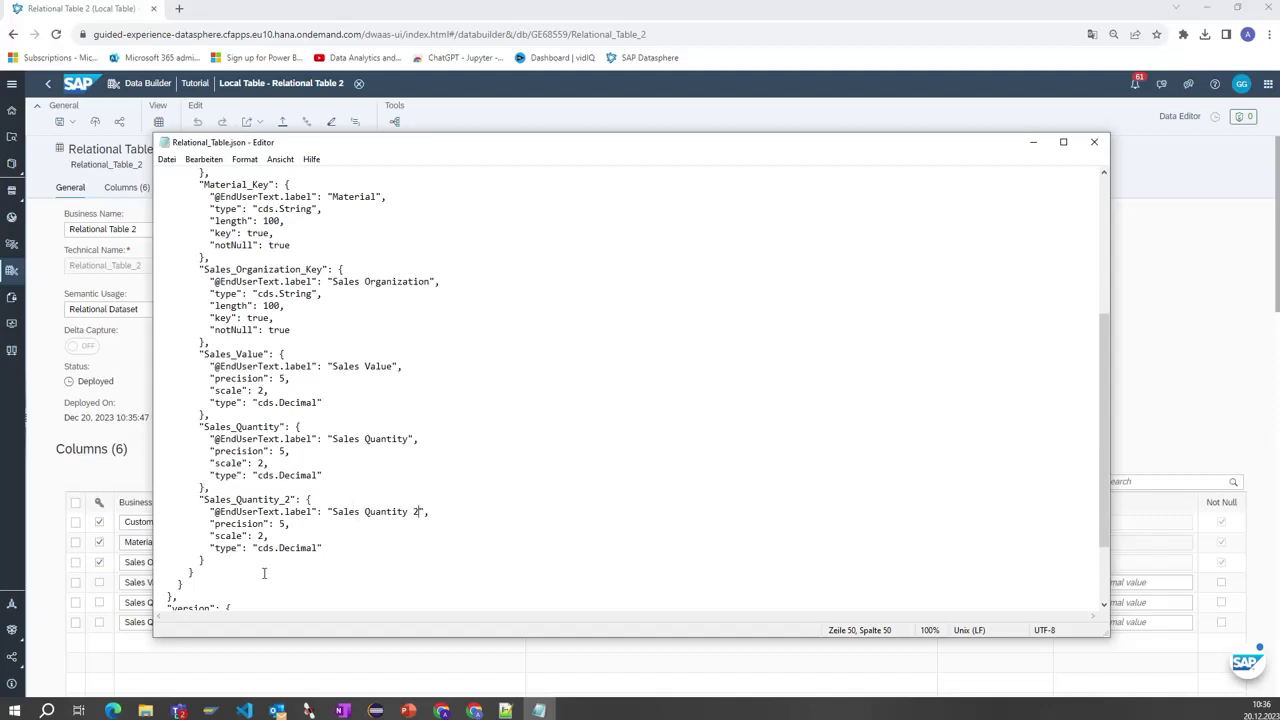
{"action": "left_click", "coordinate": [225, 562]}
{"action": "left_click_drag", "start_coordinate": [204, 414], "coordinate": [207, 343]}
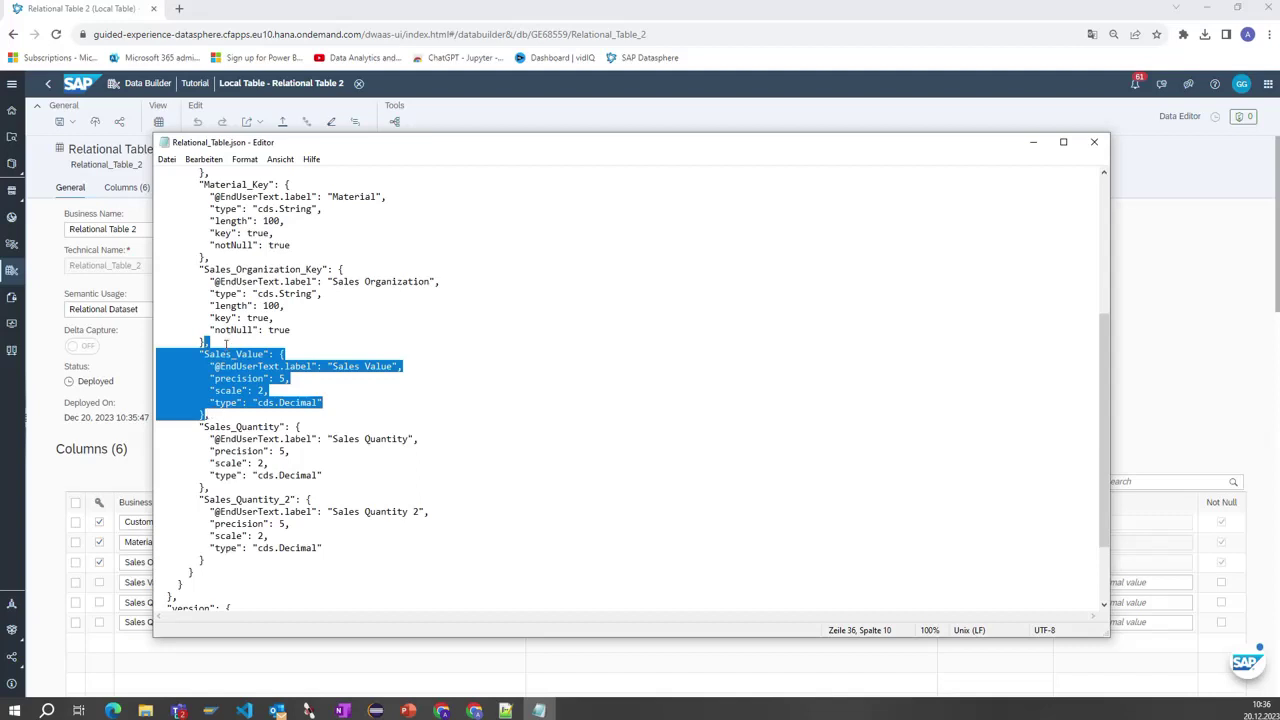
{"action": "key", "text": "ctrl+c"}
{"action": "left_click", "coordinate": [205, 414]}
{"action": "key", "text": "ctrl+v"}
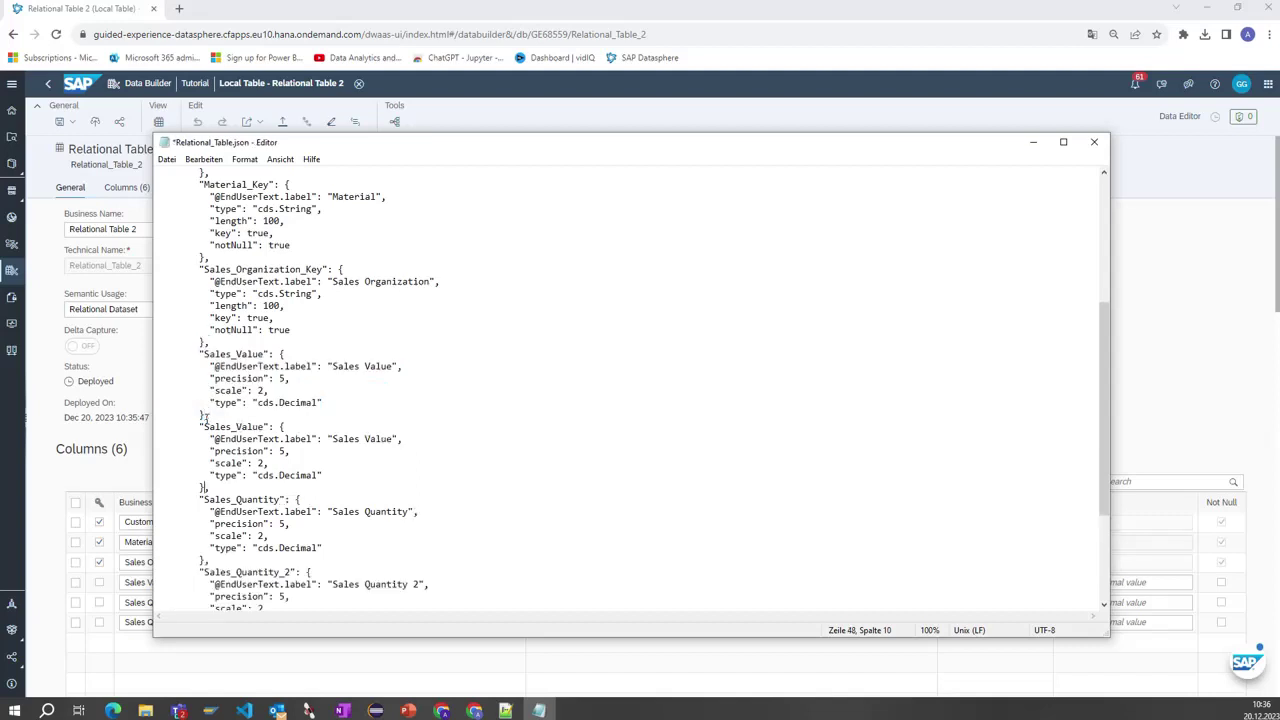
Step: Rename the copied value element to Sales_Value_2 with the label "Sales Value 2" and save the file
{"action": "left_click", "coordinate": [265, 426]}
{"action": "type", "text": "_2"}
{"action": "left_click", "coordinate": [394, 440]}
{"action": "type", "text": "2"}
{"action": "key", "text": "ctrl+s"}
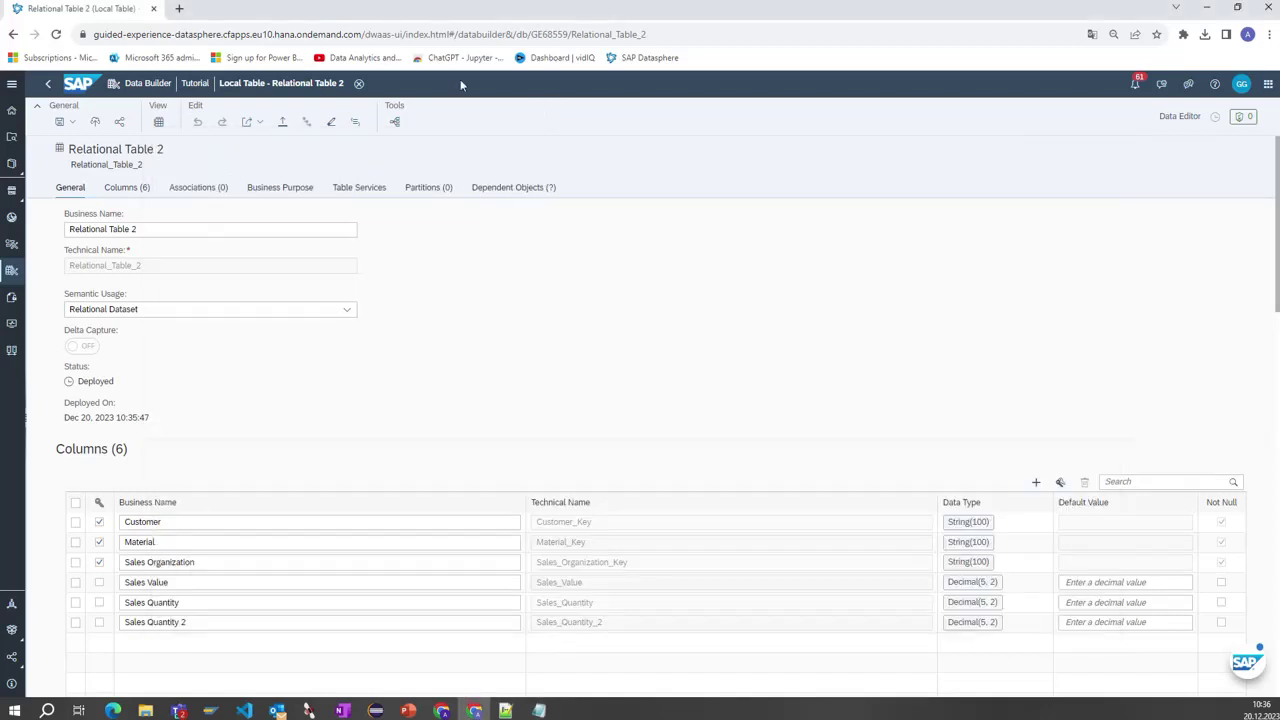
Step: Switch to SAP Datasphere, close the open table and re-import Relational Table 2 from the updated Relational_Table.json
{"action": "left_click", "coordinate": [550, 105]}
{"action": "left_click", "coordinate": [359, 86]}
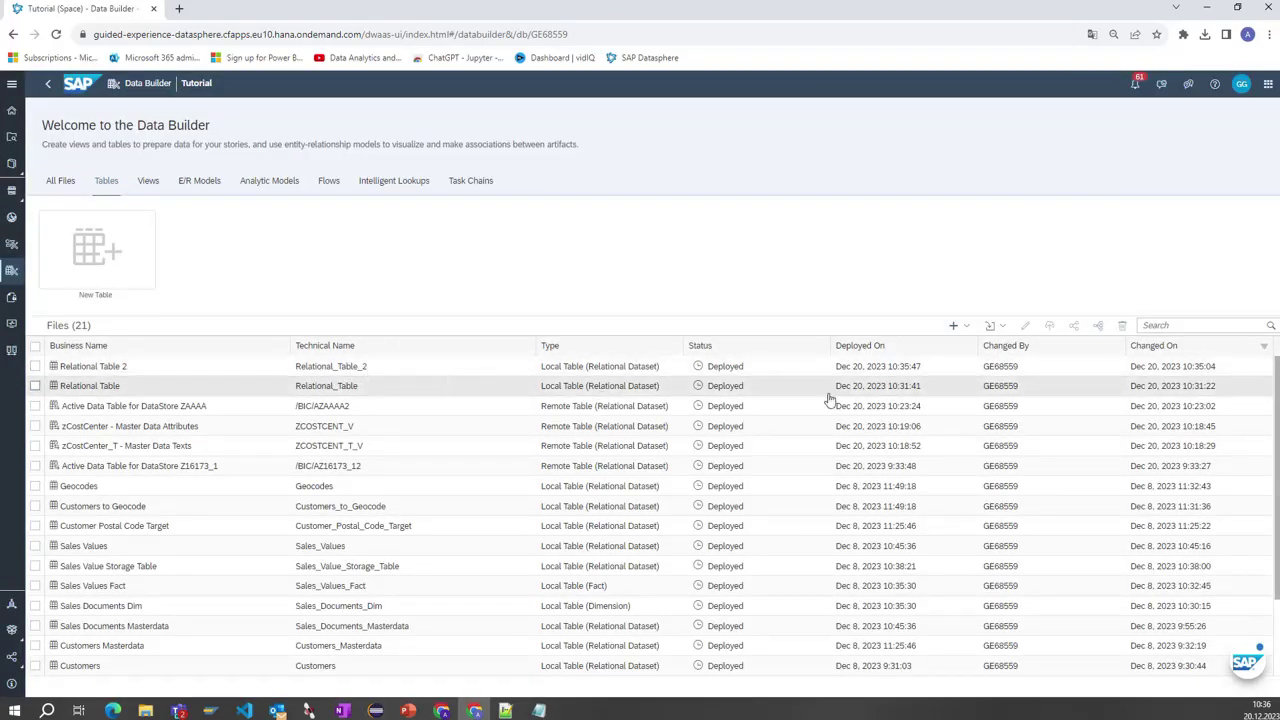
{"action": "left_click", "coordinate": [992, 328]}
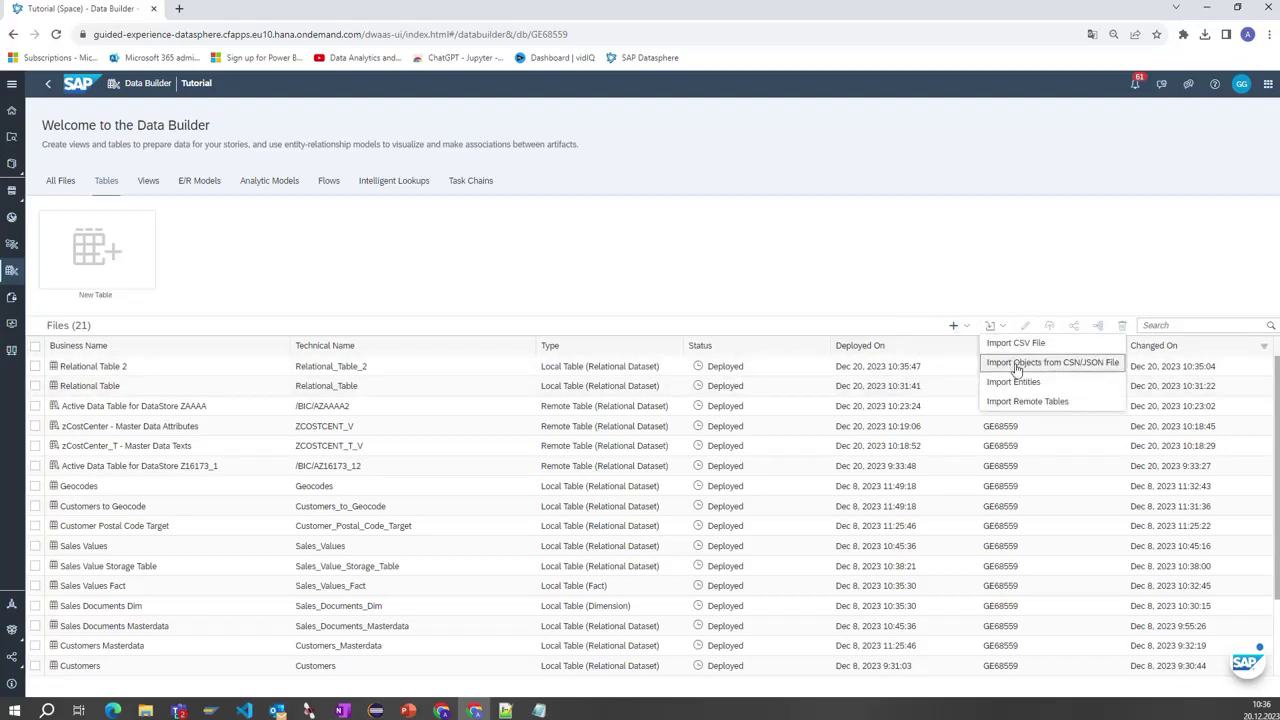
{"action": "left_click", "coordinate": [1025, 364]}
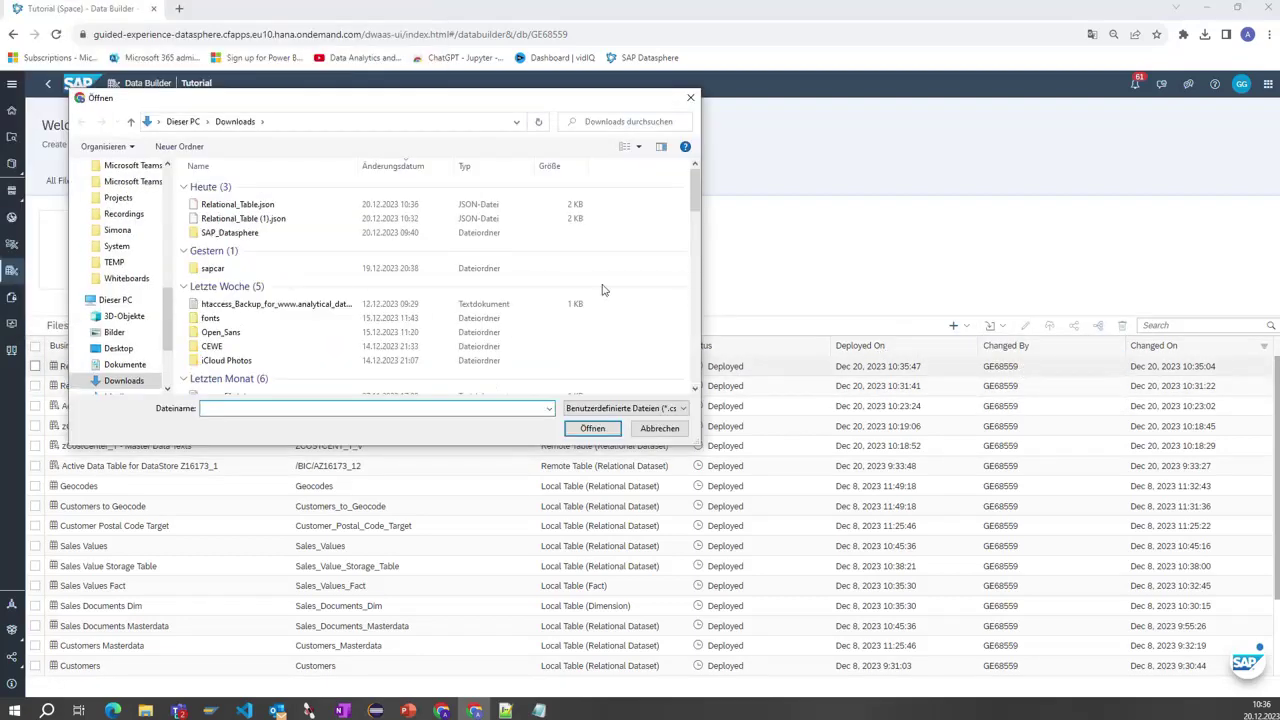
{"action": "left_click", "coordinate": [278, 205]}
{"action": "left_click", "coordinate": [592, 428]}
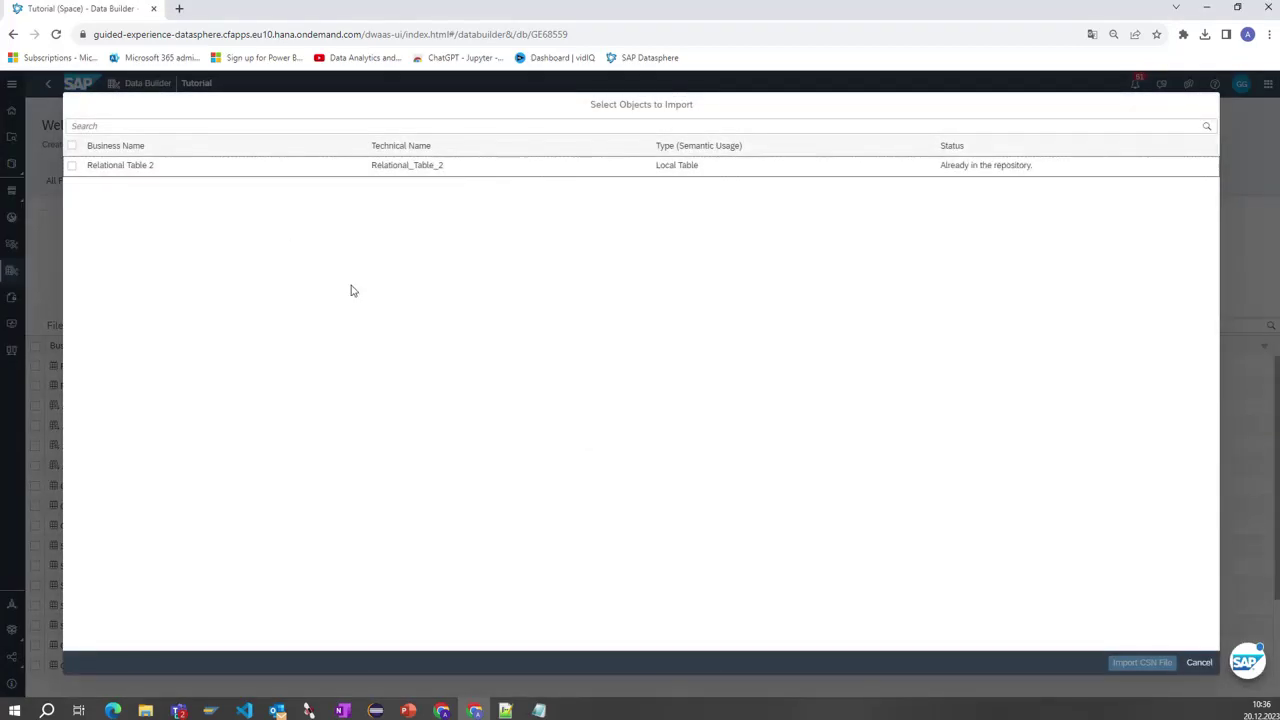
{"action": "left_click", "coordinate": [74, 168]}
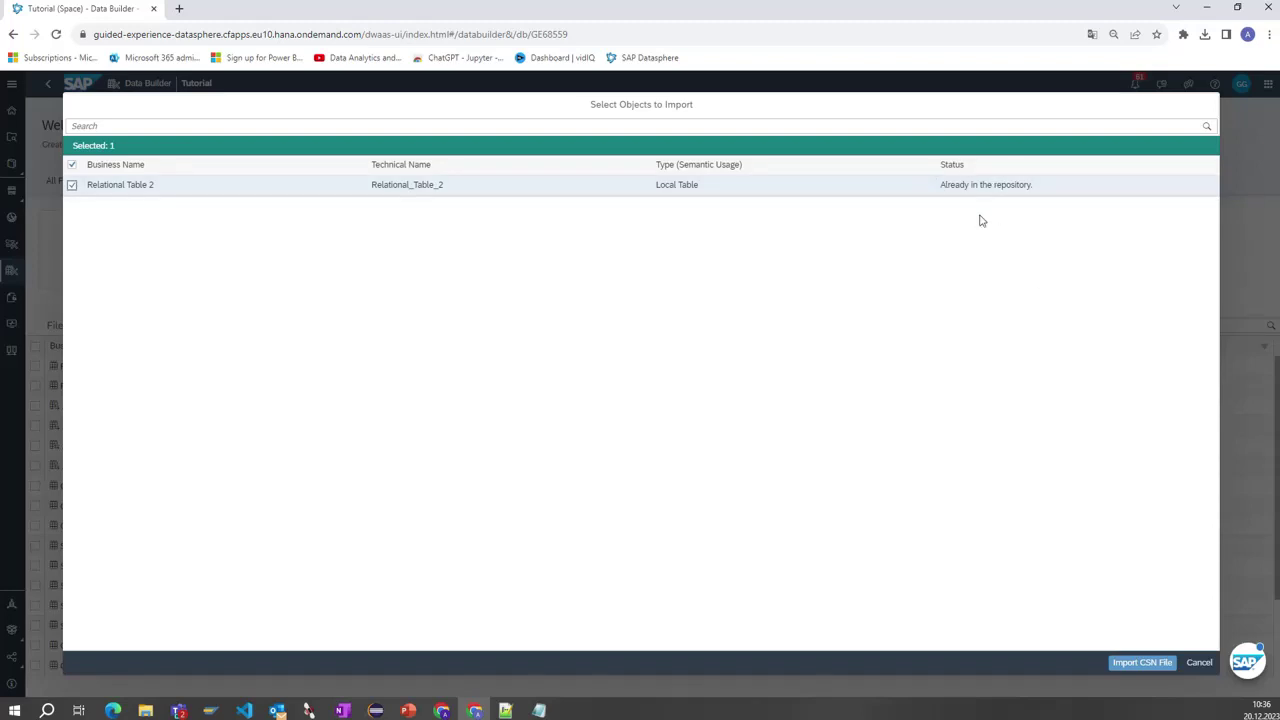
{"action": "left_click", "coordinate": [1142, 663]}
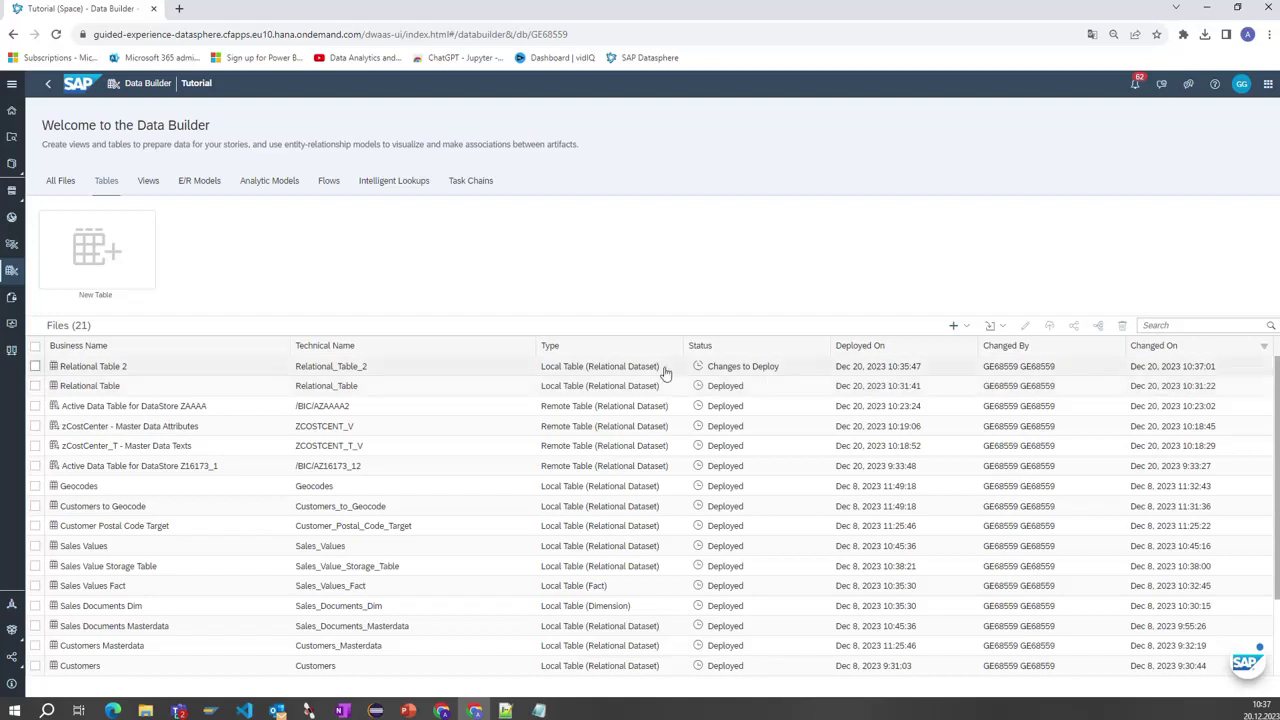
Step: Open Relational Table 2, deploy its pending changes and close the table
{"action": "left_click", "coordinate": [89, 368]}
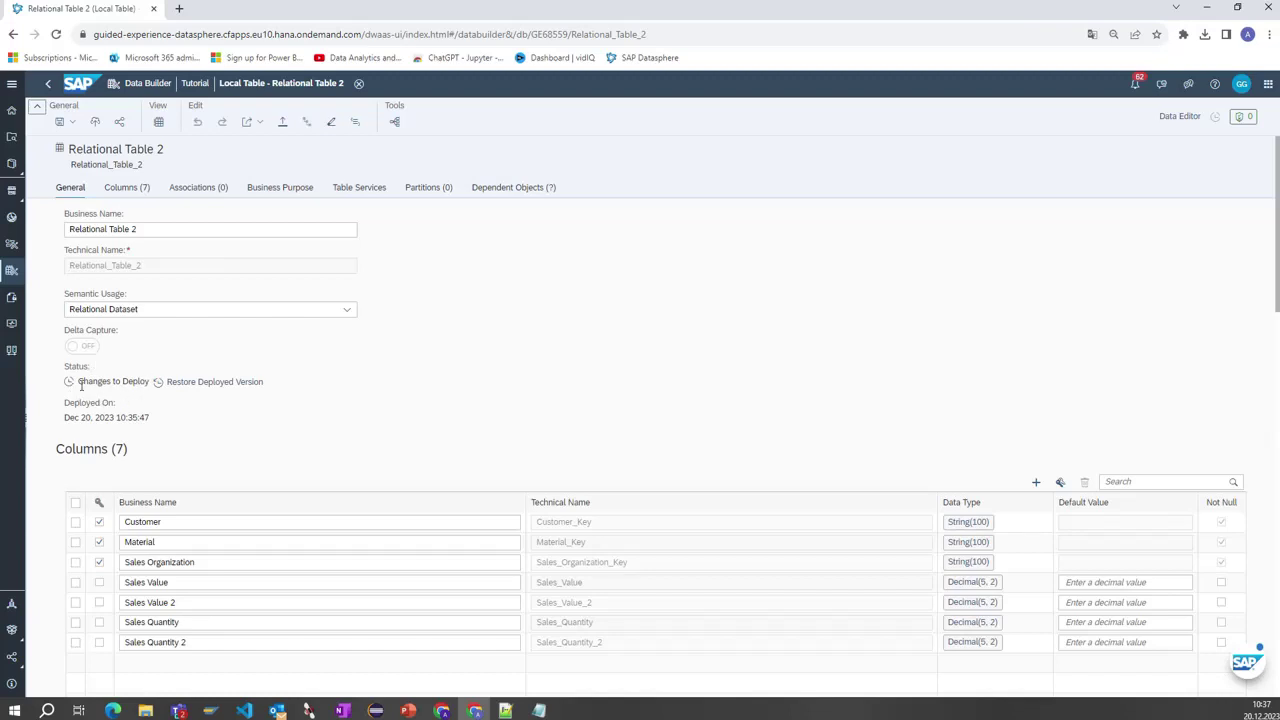
{"action": "left_click", "coordinate": [95, 121]}
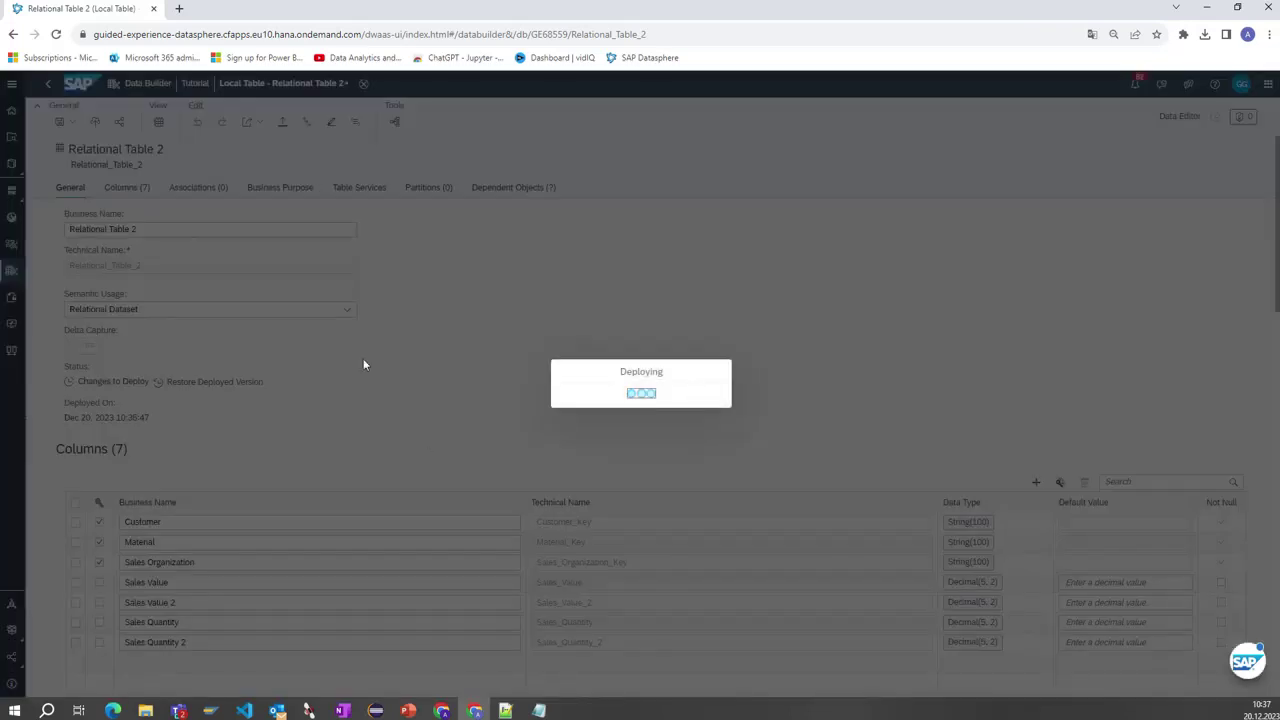
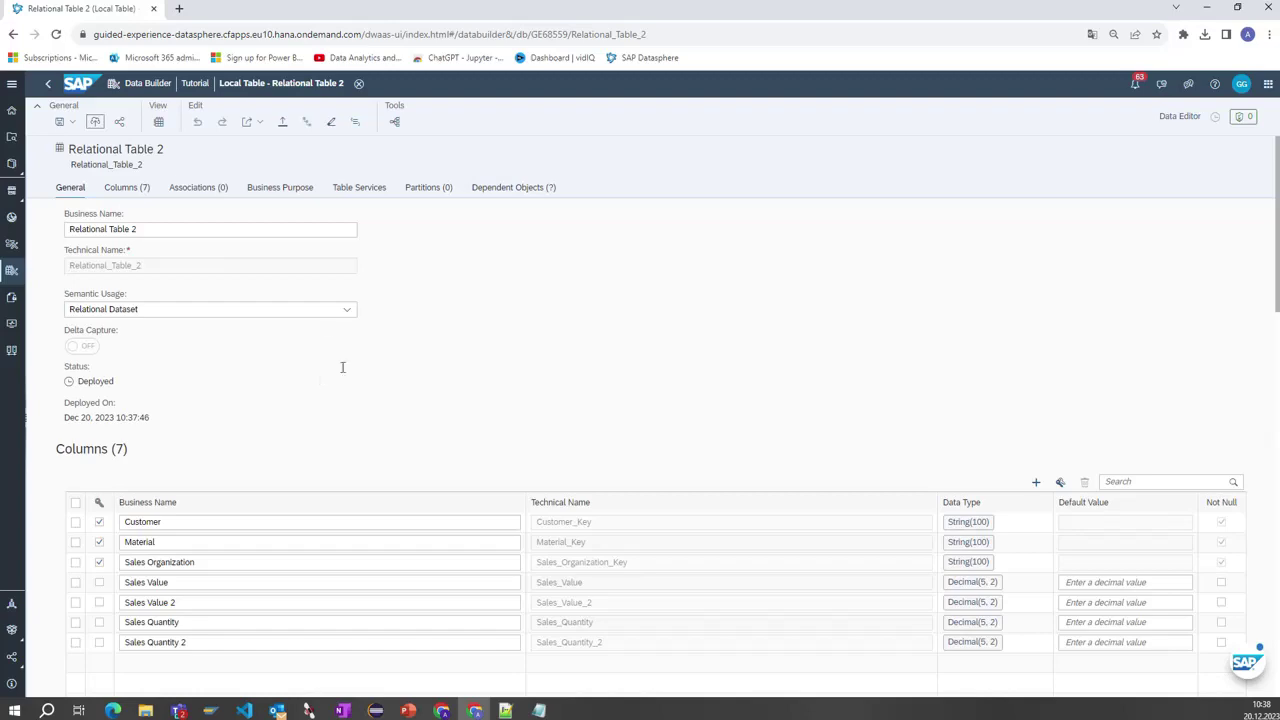
{"action": "left_click", "coordinate": [358, 84]}
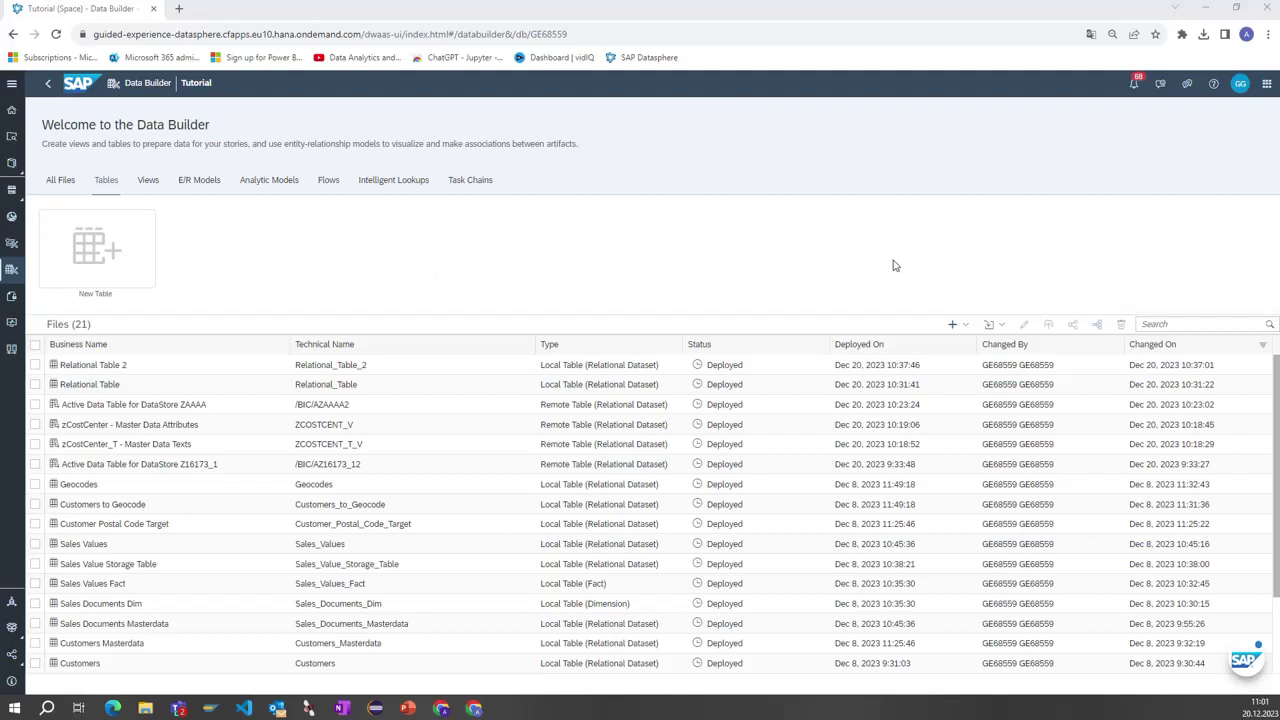
{"action": "left_click", "coordinate": [1002, 326]}
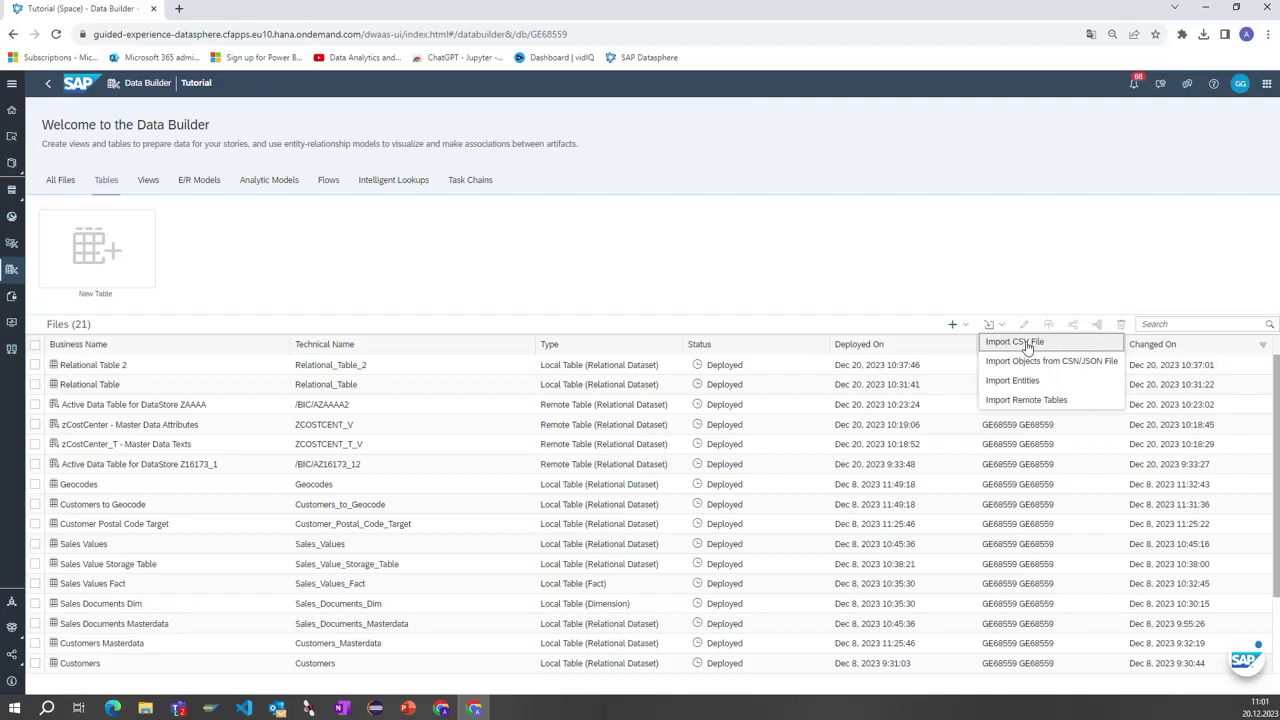
{"action": "left_click", "coordinate": [1027, 345]}
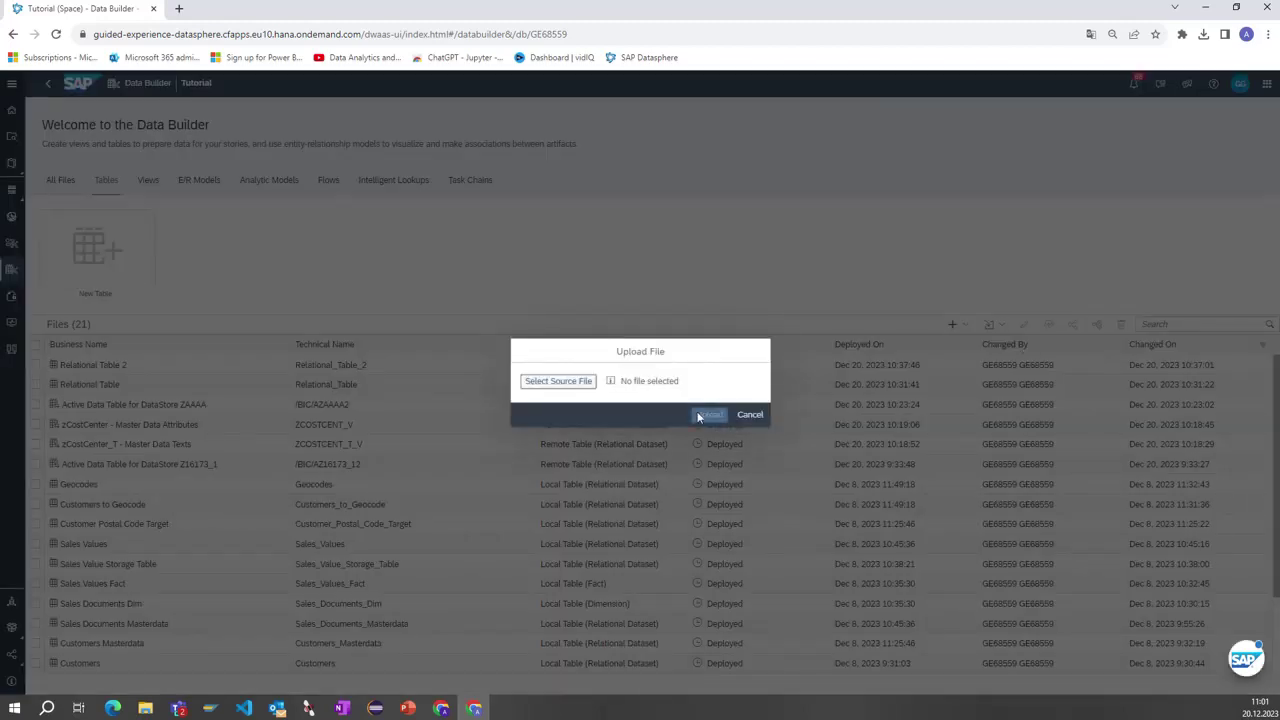
{"action": "left_click", "coordinate": [749, 415]}
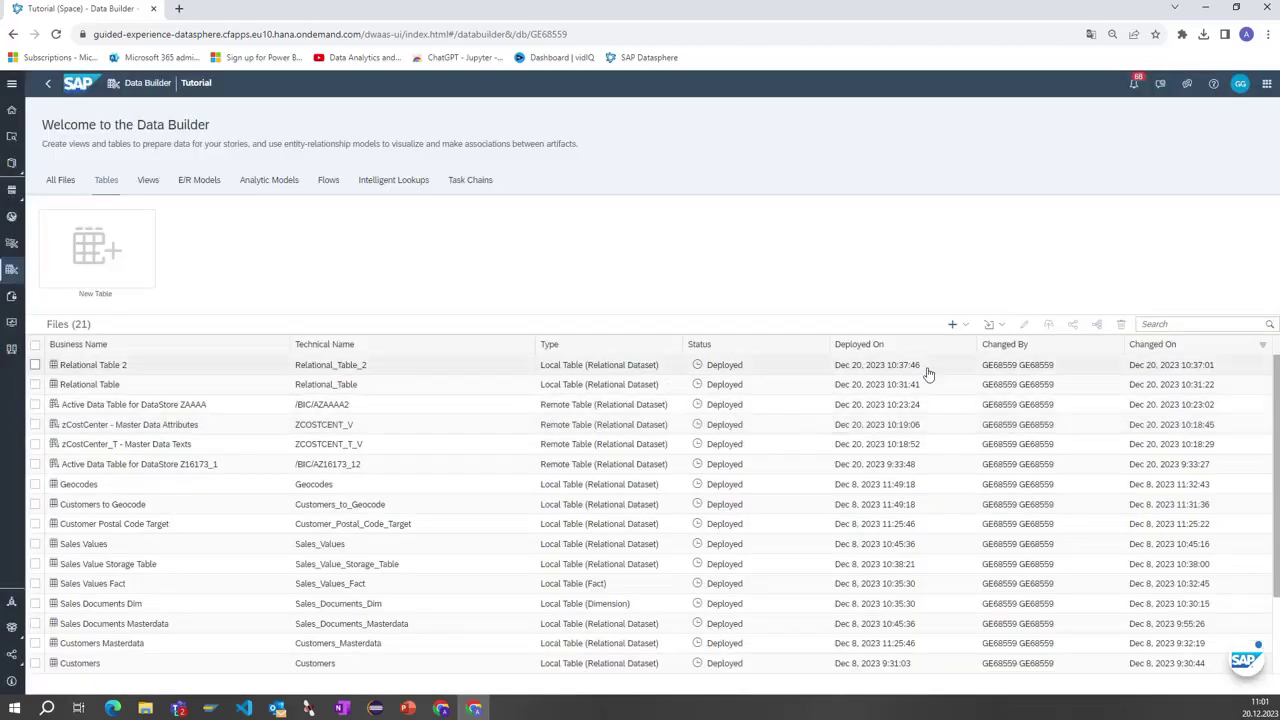
Step: Import the CSV file Customers.csv from the SAP_Datasphere folder, using the first row as column header and auto-detecting the delimiter
{"action": "left_click", "coordinate": [1003, 331]}
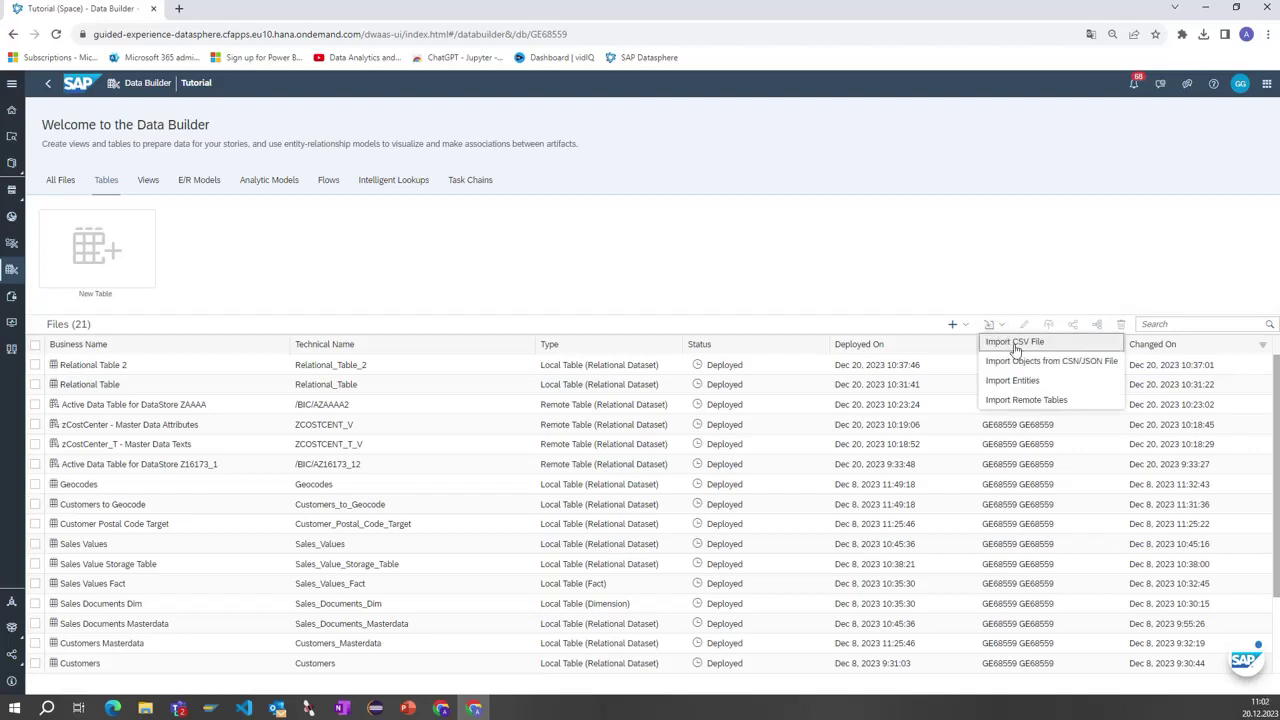
{"action": "left_click", "coordinate": [1015, 343]}
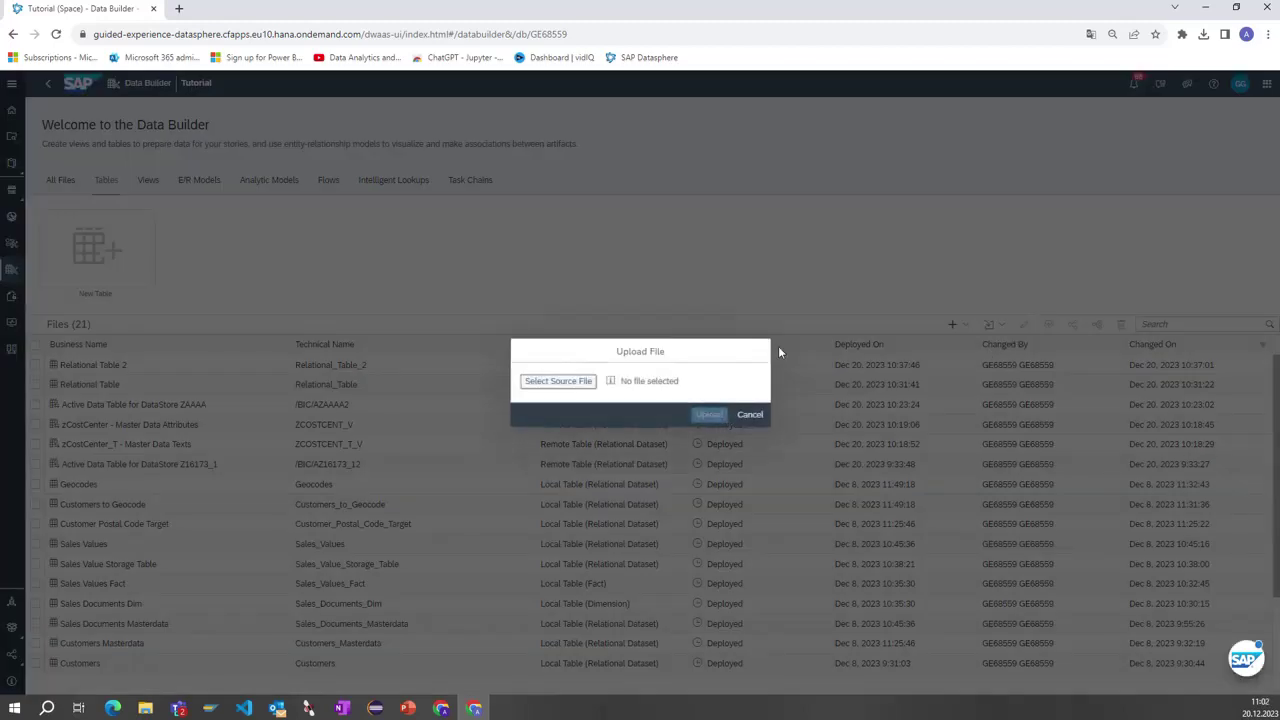
{"action": "left_click", "coordinate": [567, 384]}
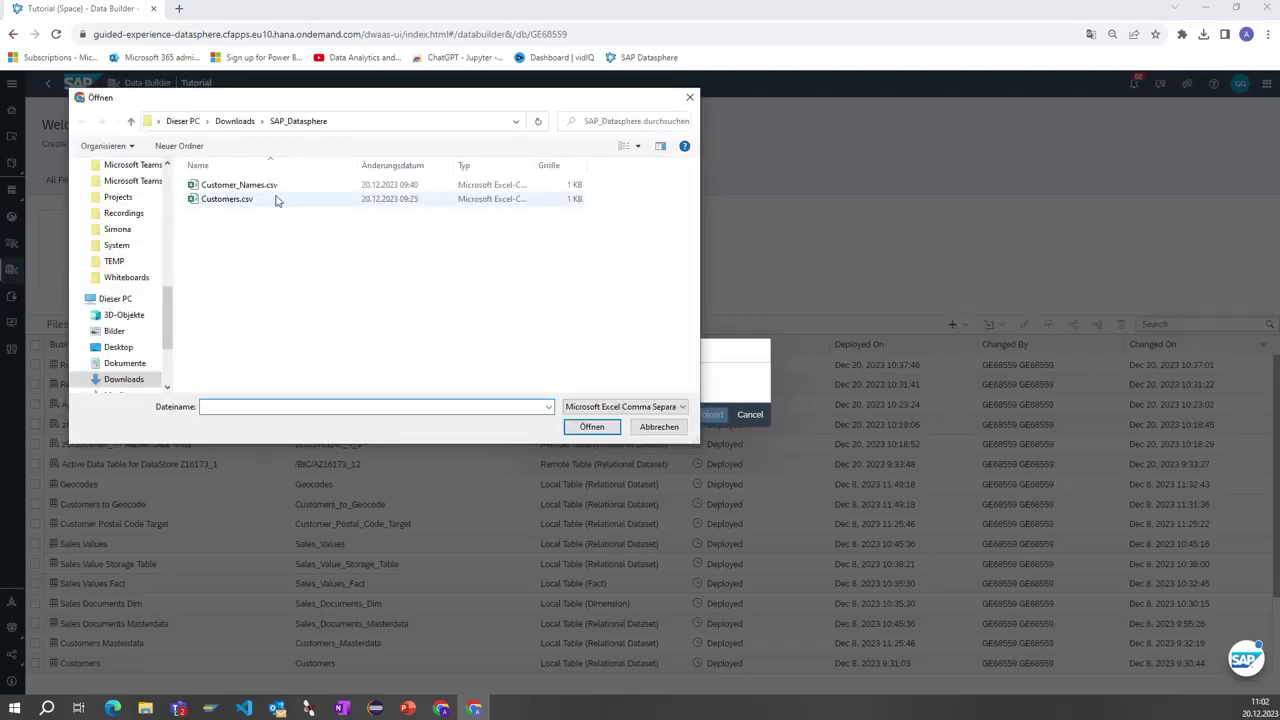
{"action": "left_click", "coordinate": [226, 199]}
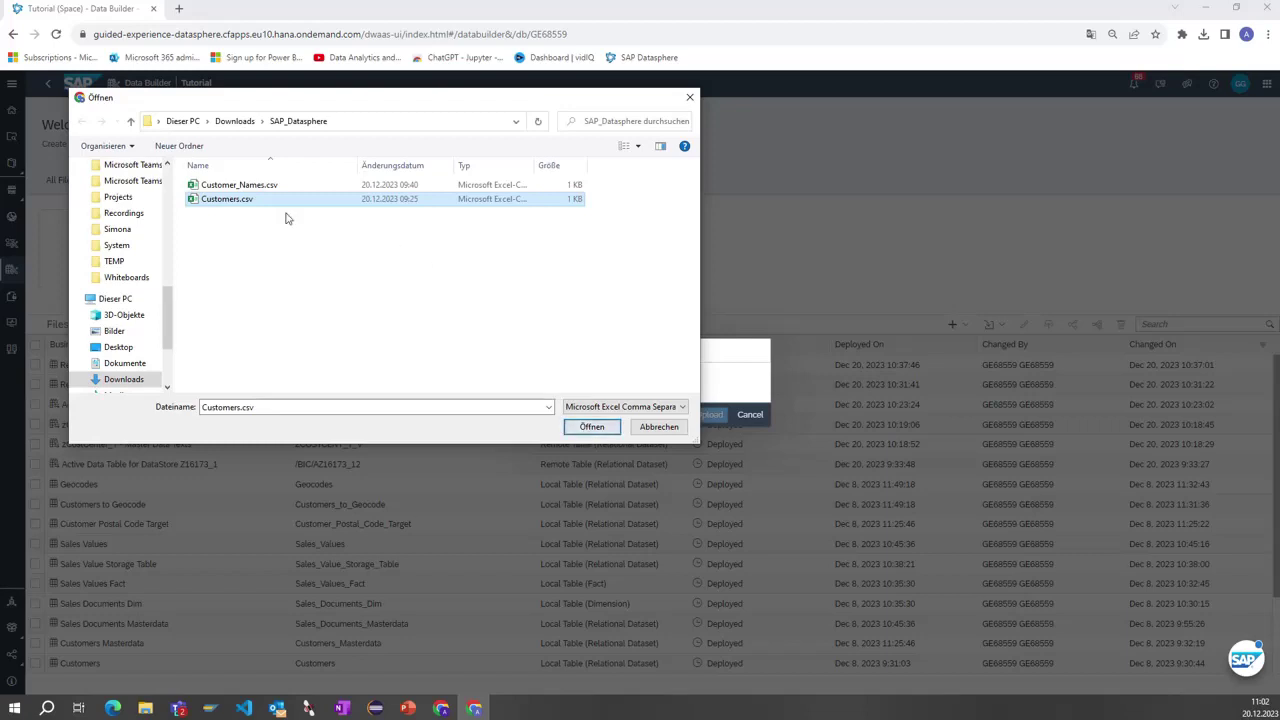
{"action": "left_click", "coordinate": [589, 428]}
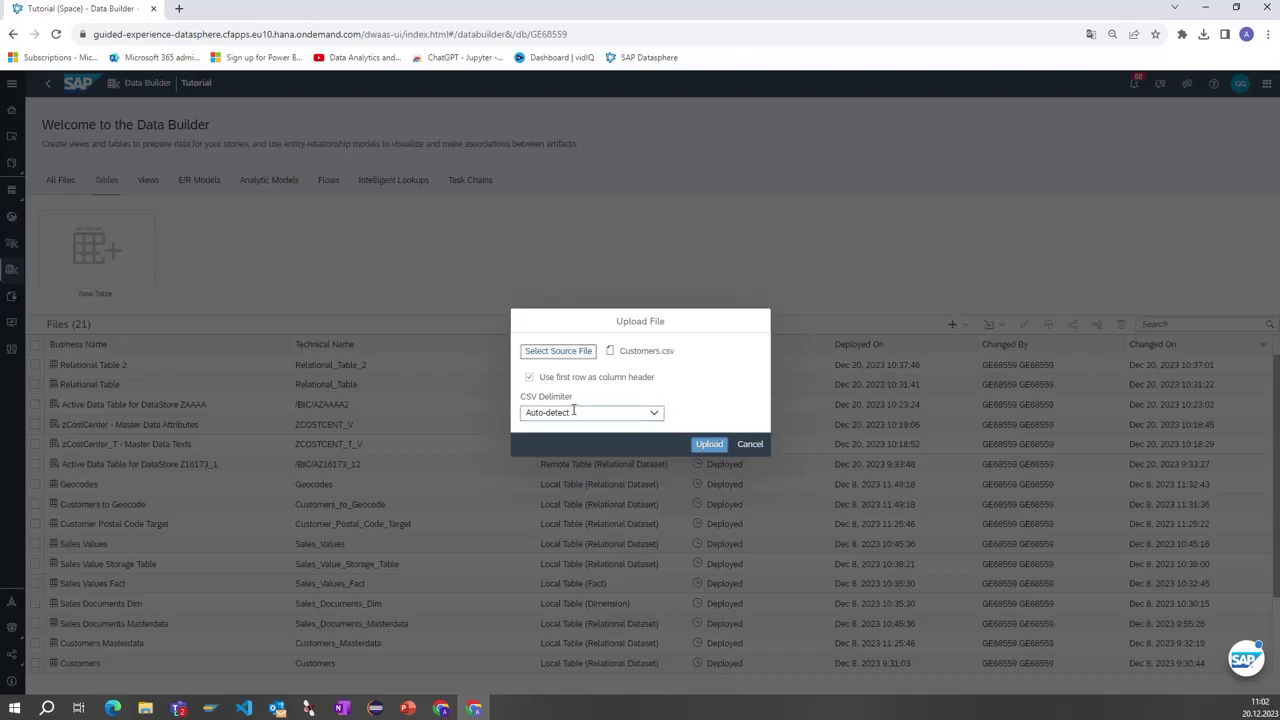
{"action": "left_click", "coordinate": [654, 416]}
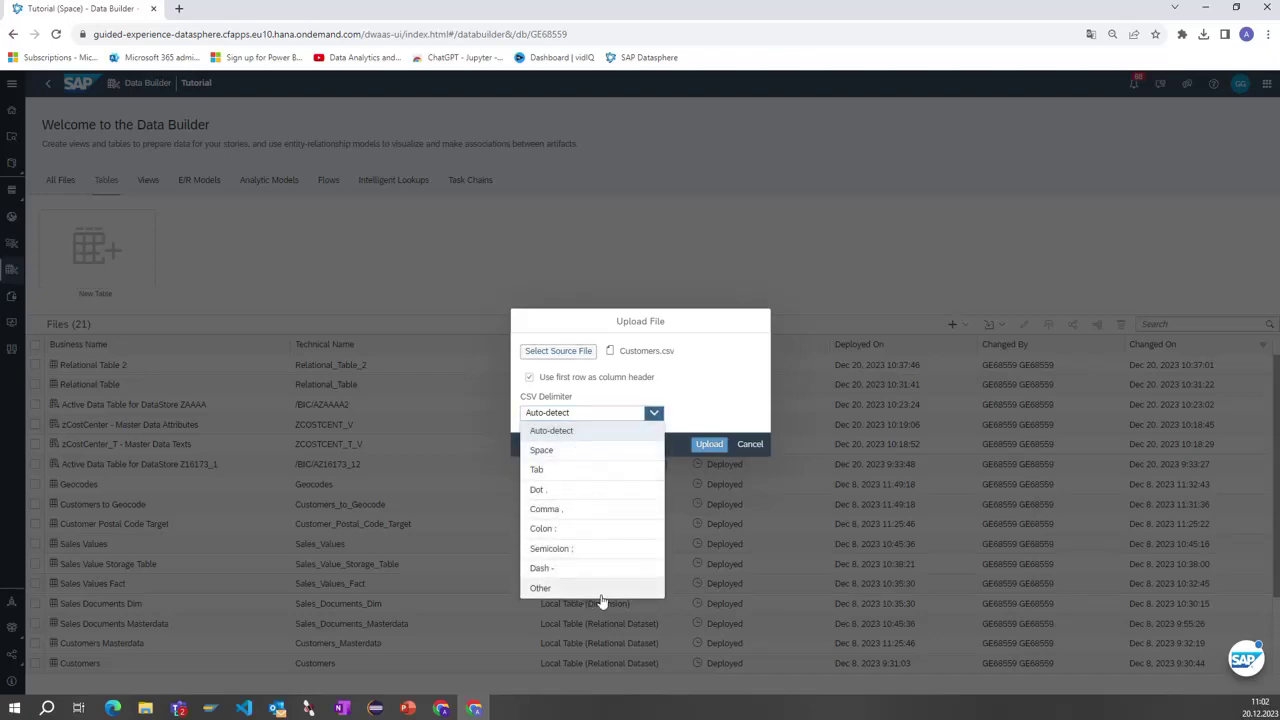
{"action": "left_click", "coordinate": [737, 388]}
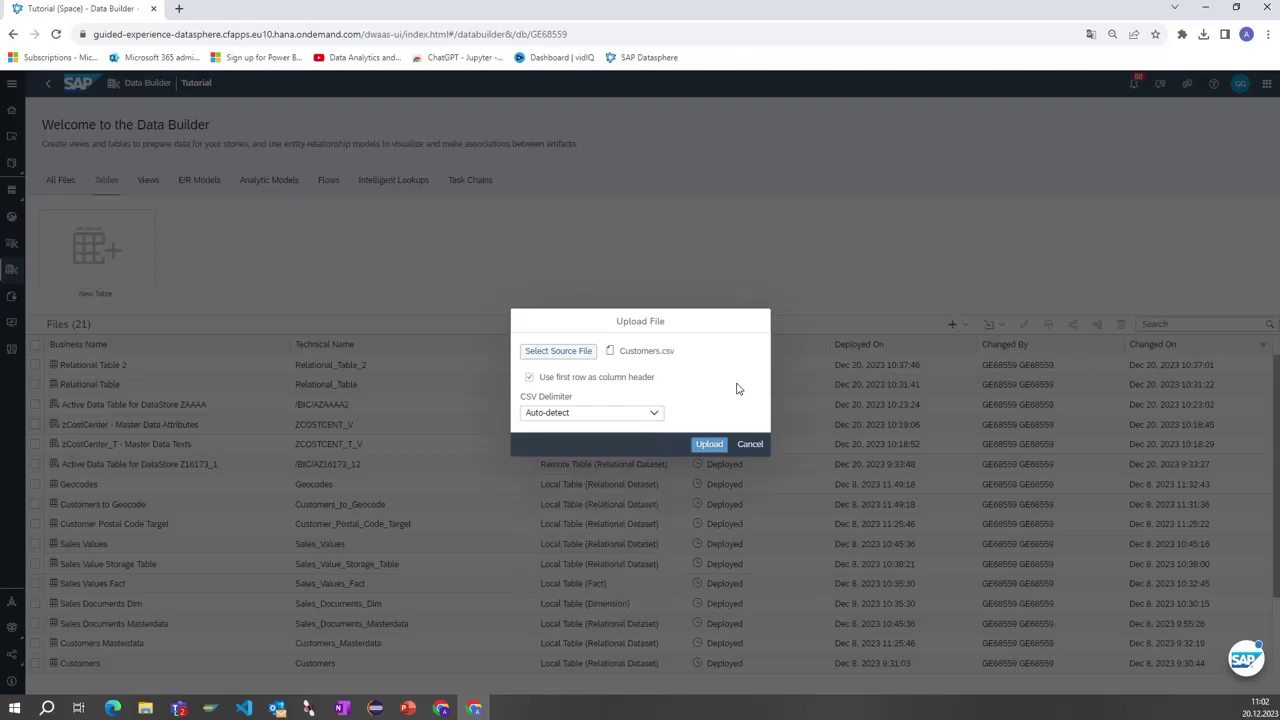
{"action": "left_click", "coordinate": [707, 448]}
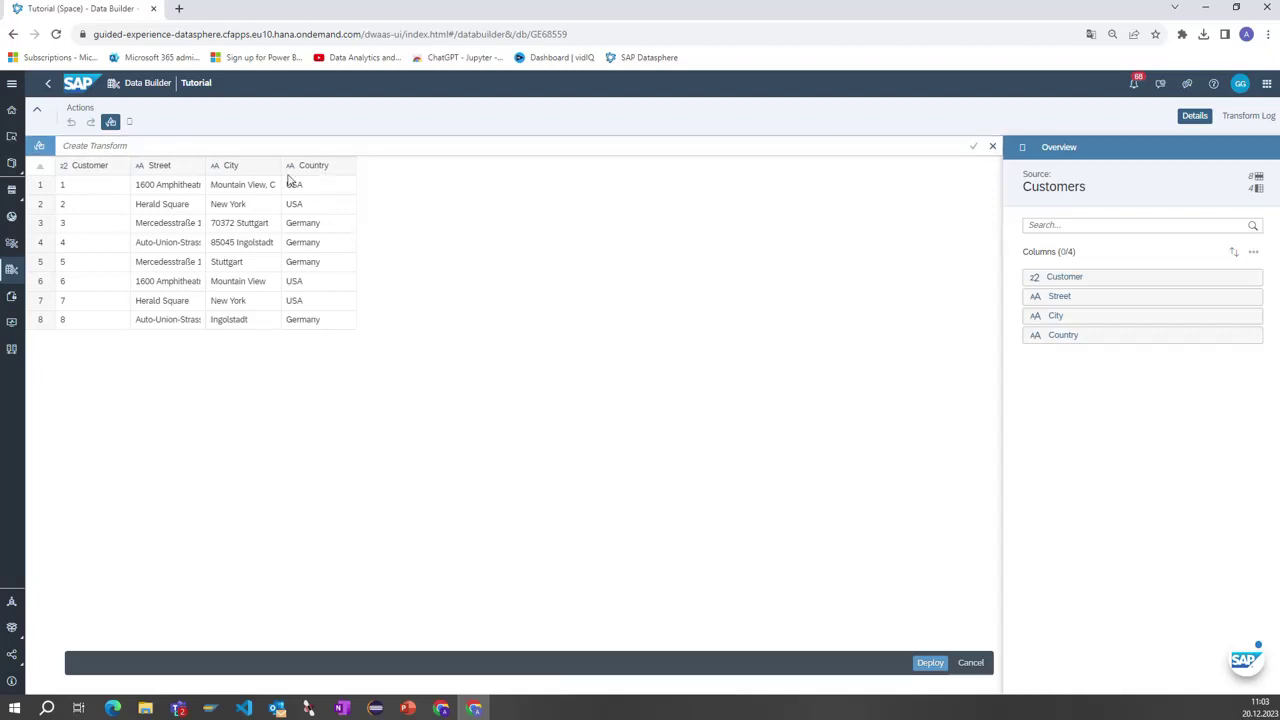
{"action": "left_click", "coordinate": [62, 146]}
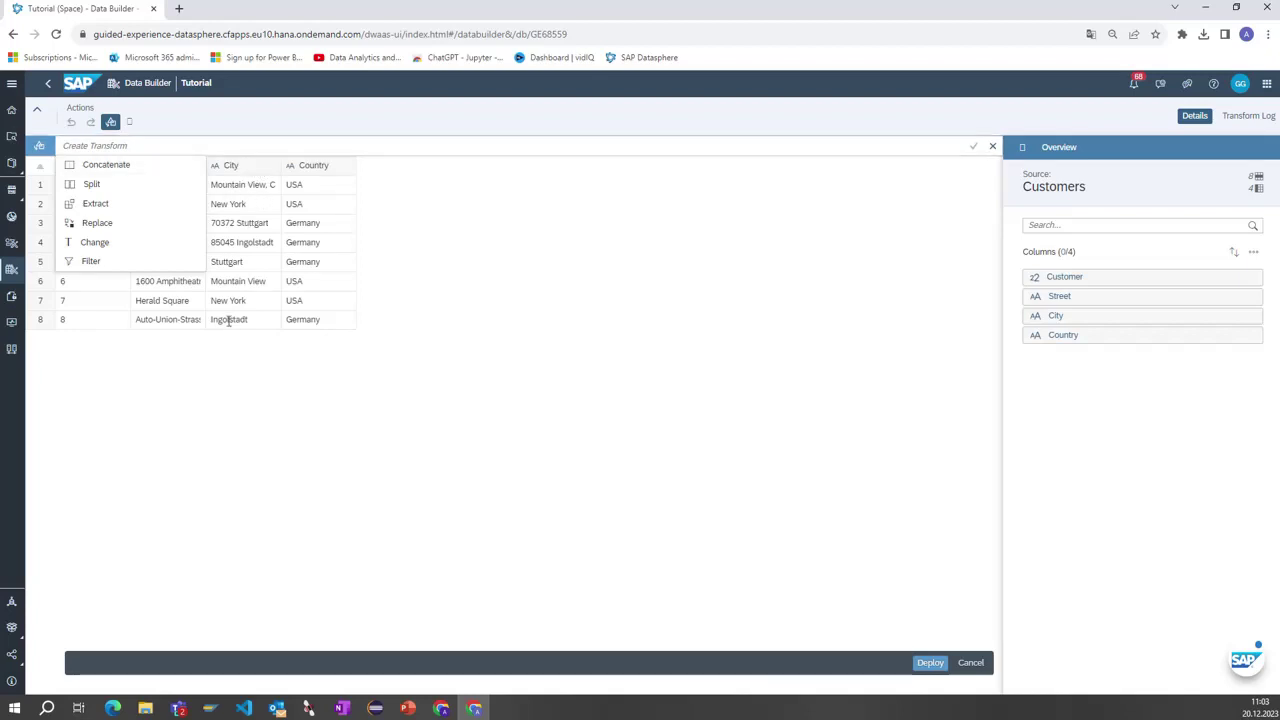
{"action": "left_click", "coordinate": [485, 247]}
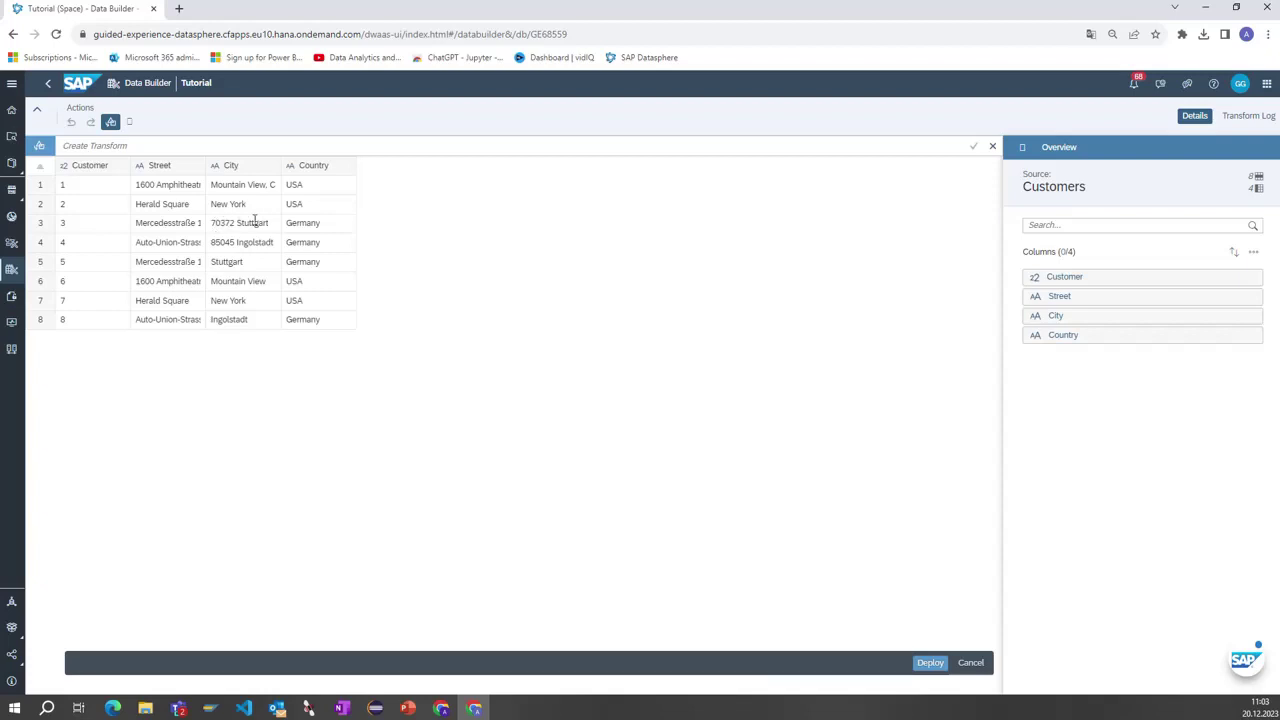
{"action": "left_click", "coordinate": [97, 147]}
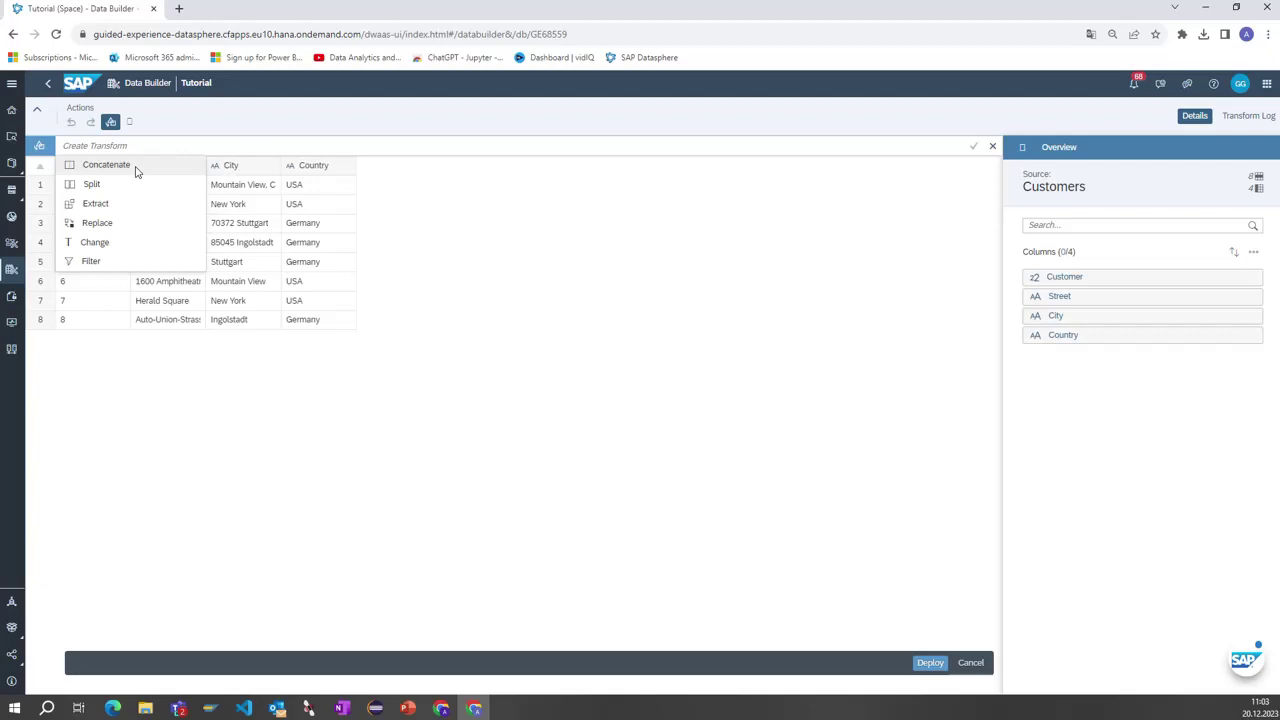
{"action": "left_click", "coordinate": [478, 194]}
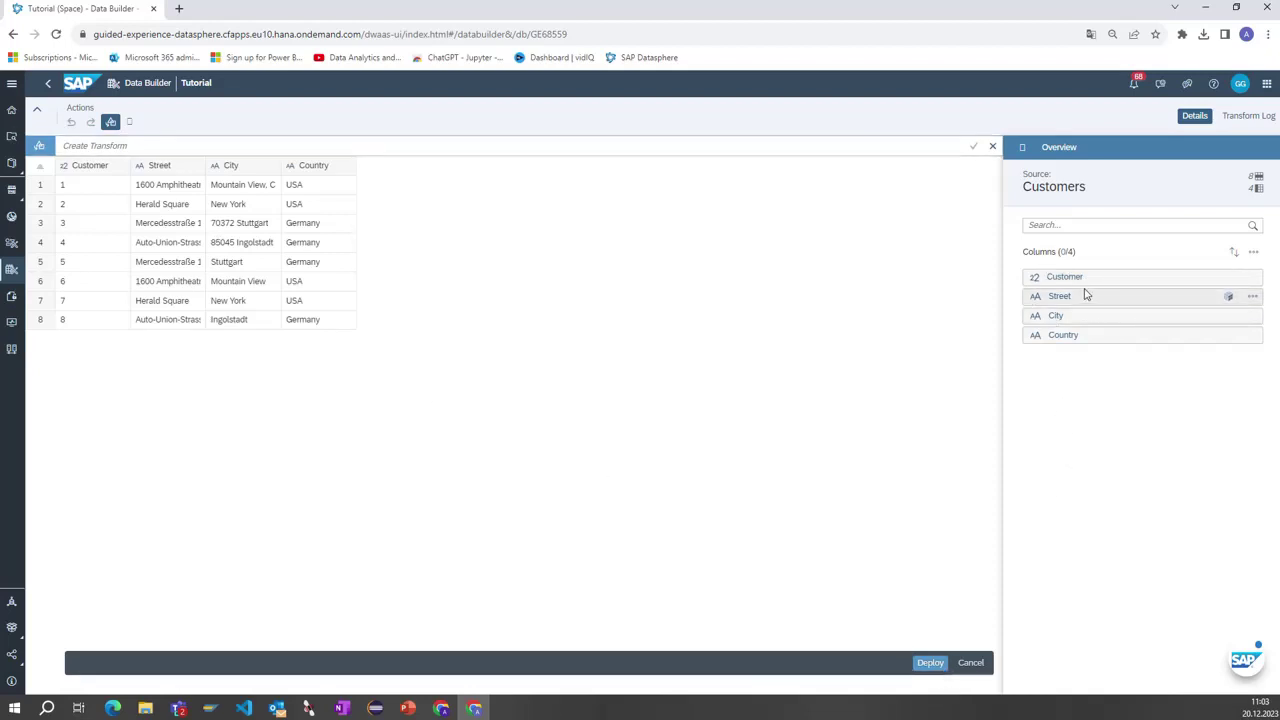
Step: Deploy the imported customer data as a table with business name "CSV Customers" and technical name CSV_Customers
{"action": "left_click", "coordinate": [931, 664]}
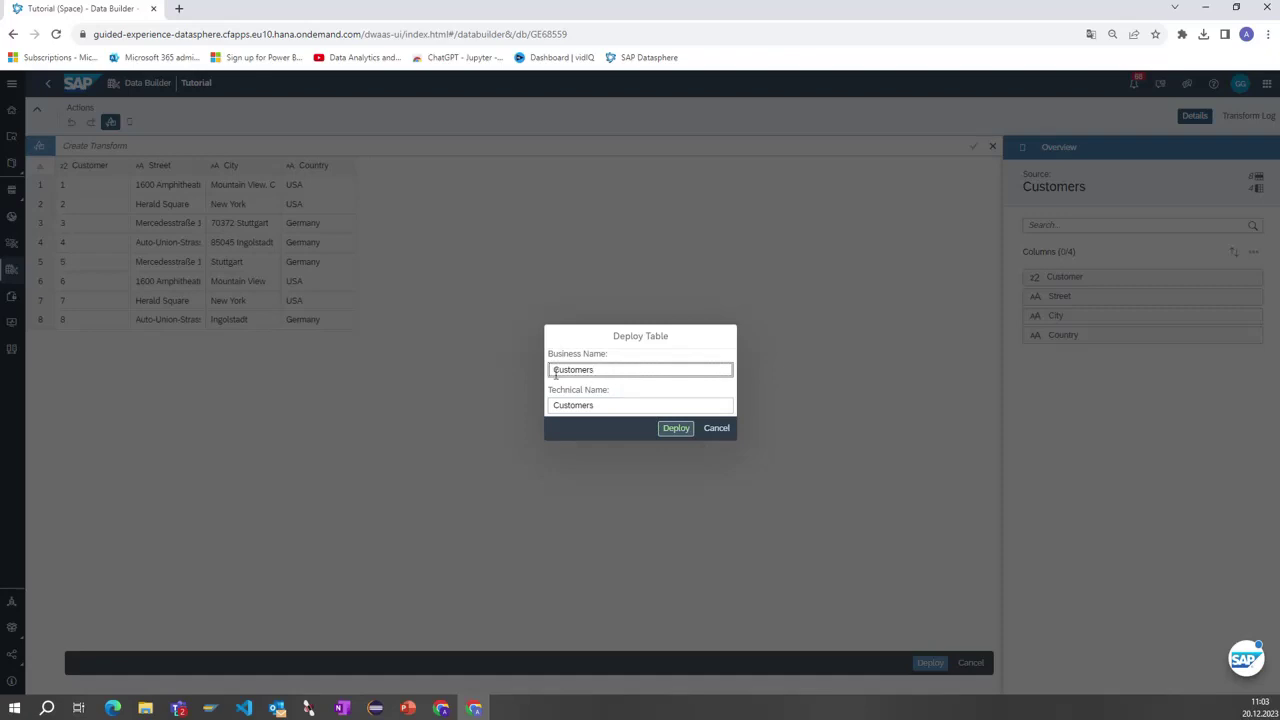
{"action": "type", "text": "CSV"}
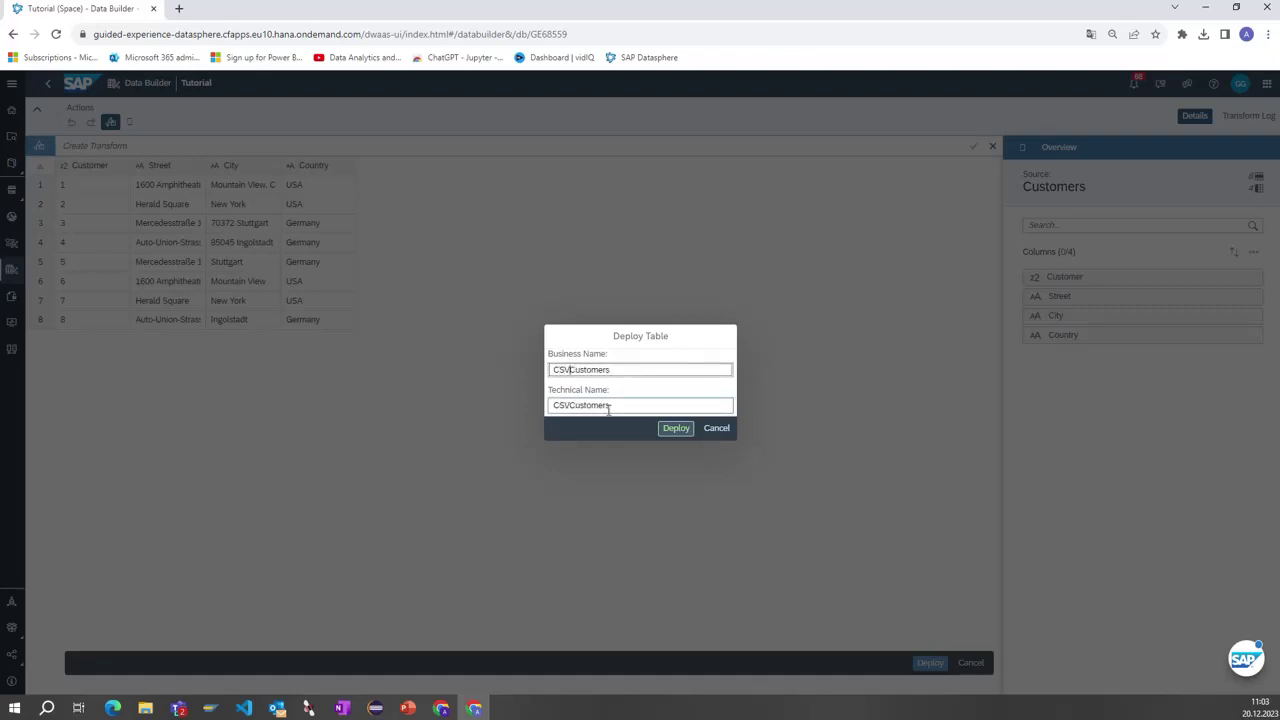
{"action": "left_click", "coordinate": [610, 405]}
{"action": "left_click", "coordinate": [570, 405]}
{"action": "left_click", "coordinate": [675, 428]}
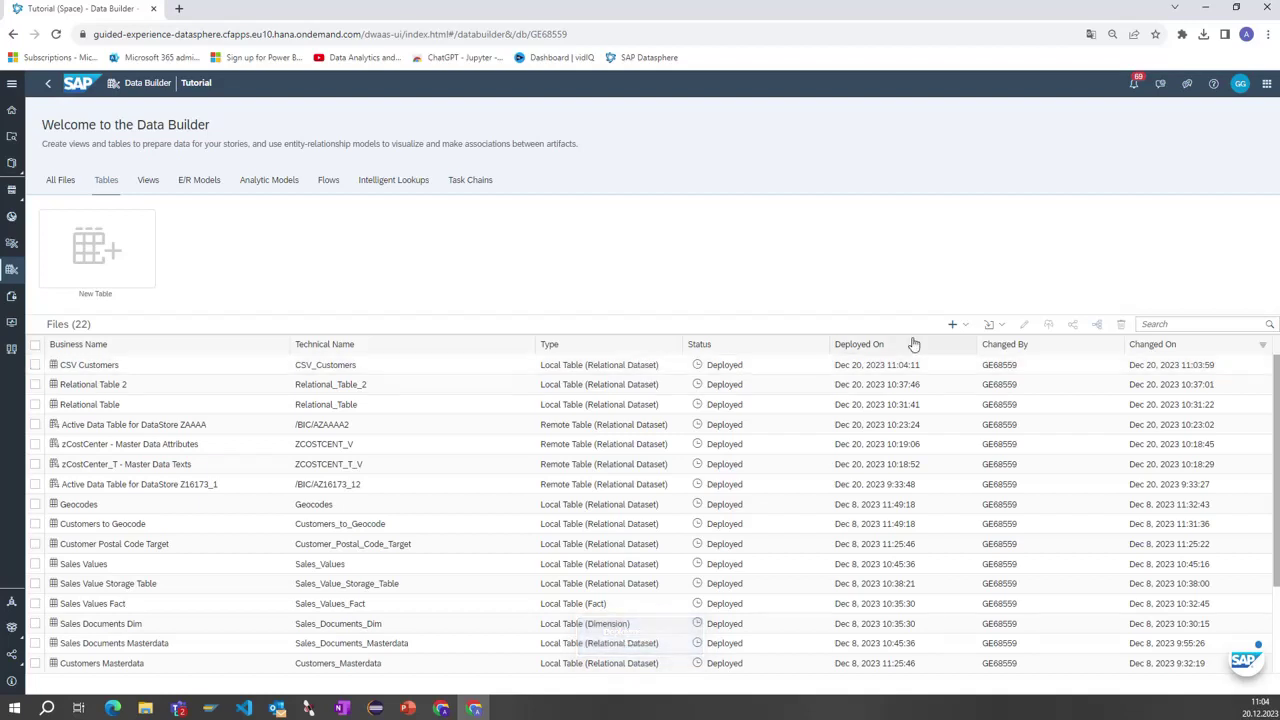
Step: Import the CSV file Customer_Names.csv from the SAP_Datasphere folder with the auto-detected delimiter and first row as column header
{"action": "left_click", "coordinate": [997, 325]}
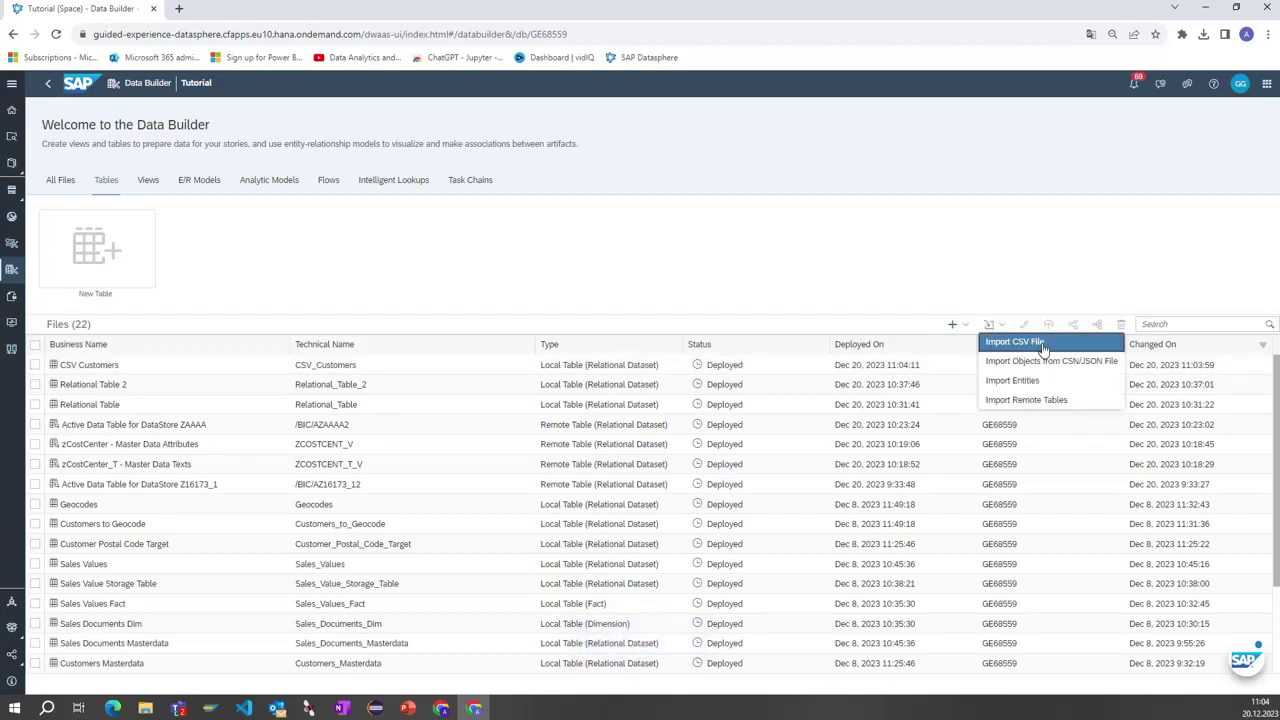
{"action": "left_click", "coordinate": [1042, 347]}
{"action": "left_click", "coordinate": [568, 381]}
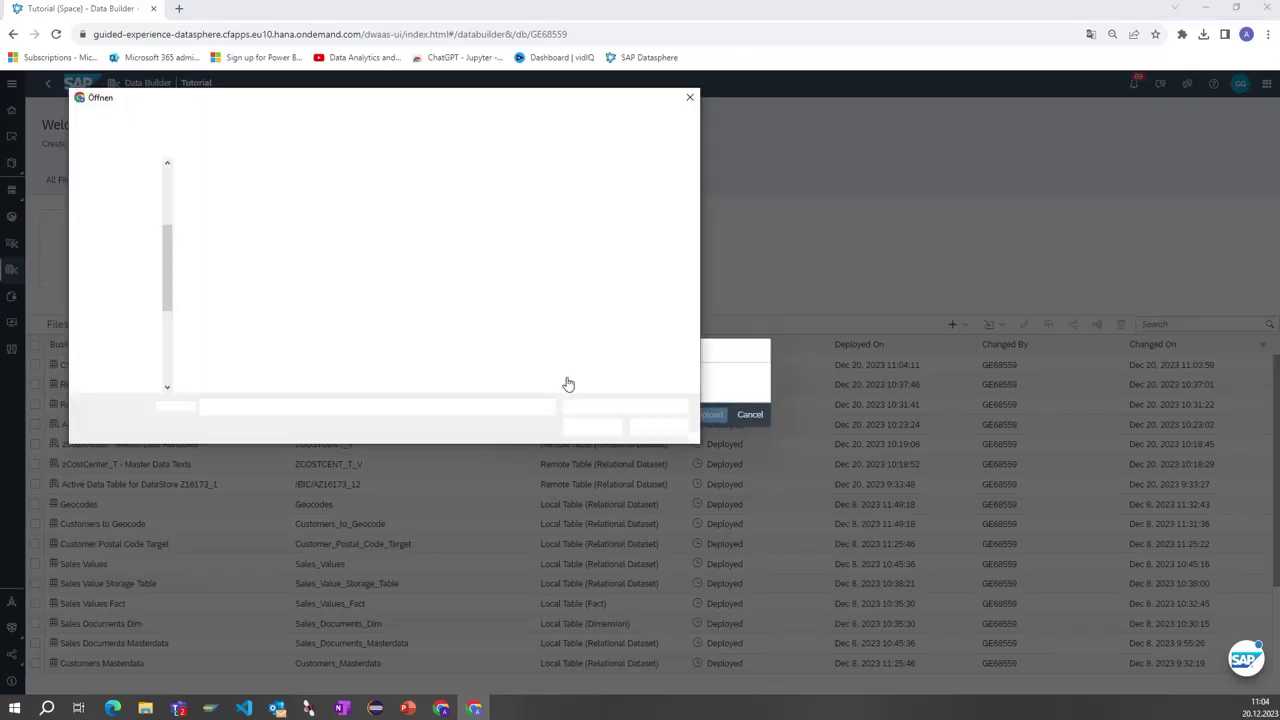
{"action": "left_click", "coordinate": [236, 190]}
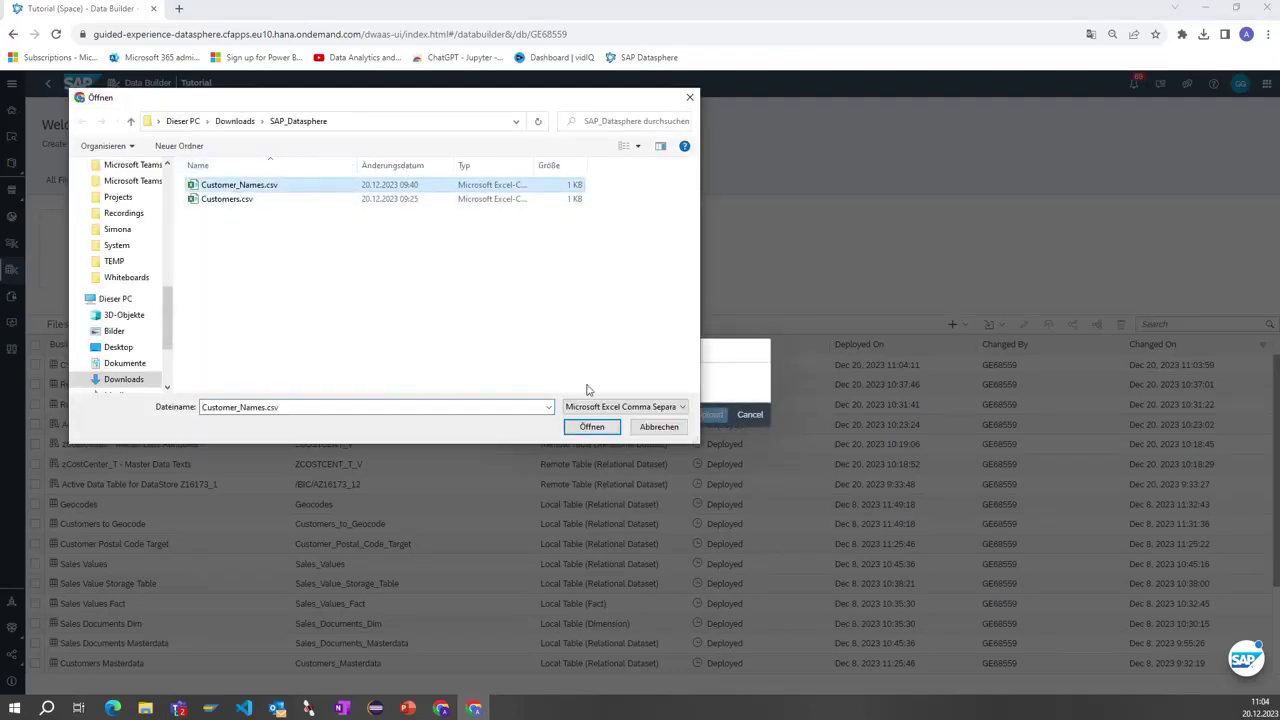
{"action": "left_click", "coordinate": [591, 426]}
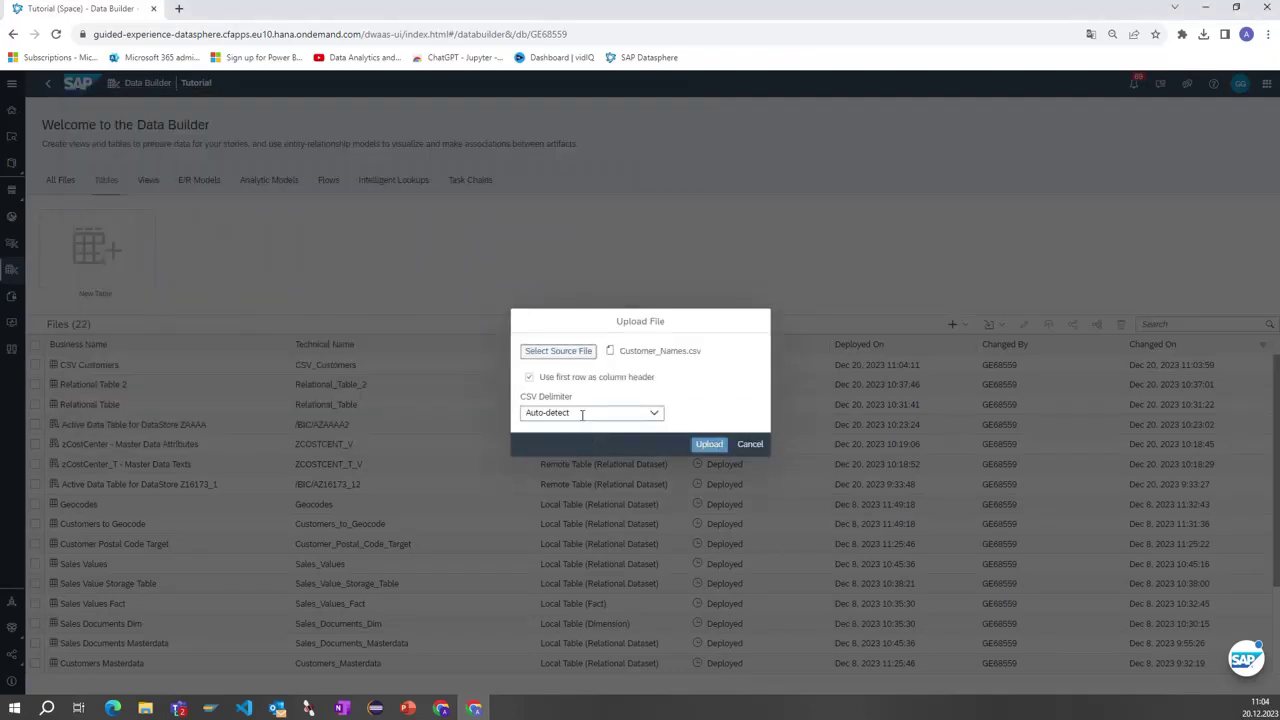
{"action": "left_click", "coordinate": [712, 444]}
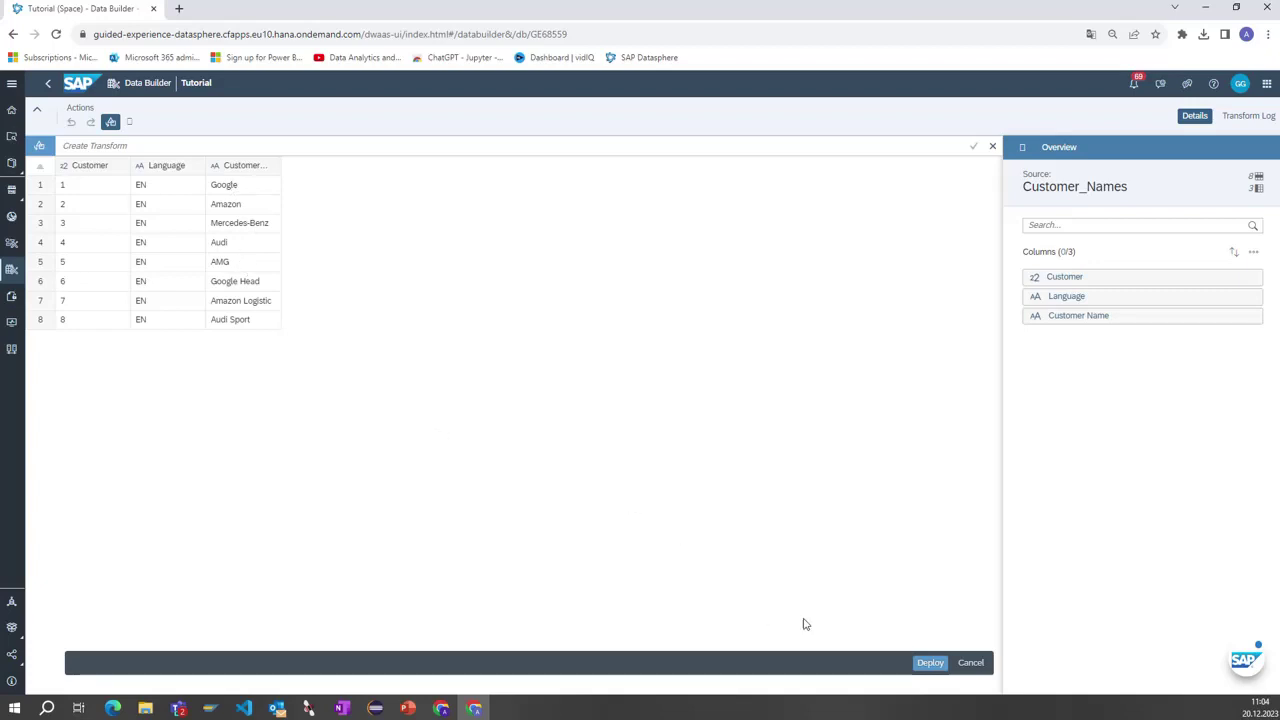
Step: Deploy the imported name data as a table with business name "CSV Customer Names" and technical name CSV_Customer_Names
{"action": "left_click", "coordinate": [937, 667]}
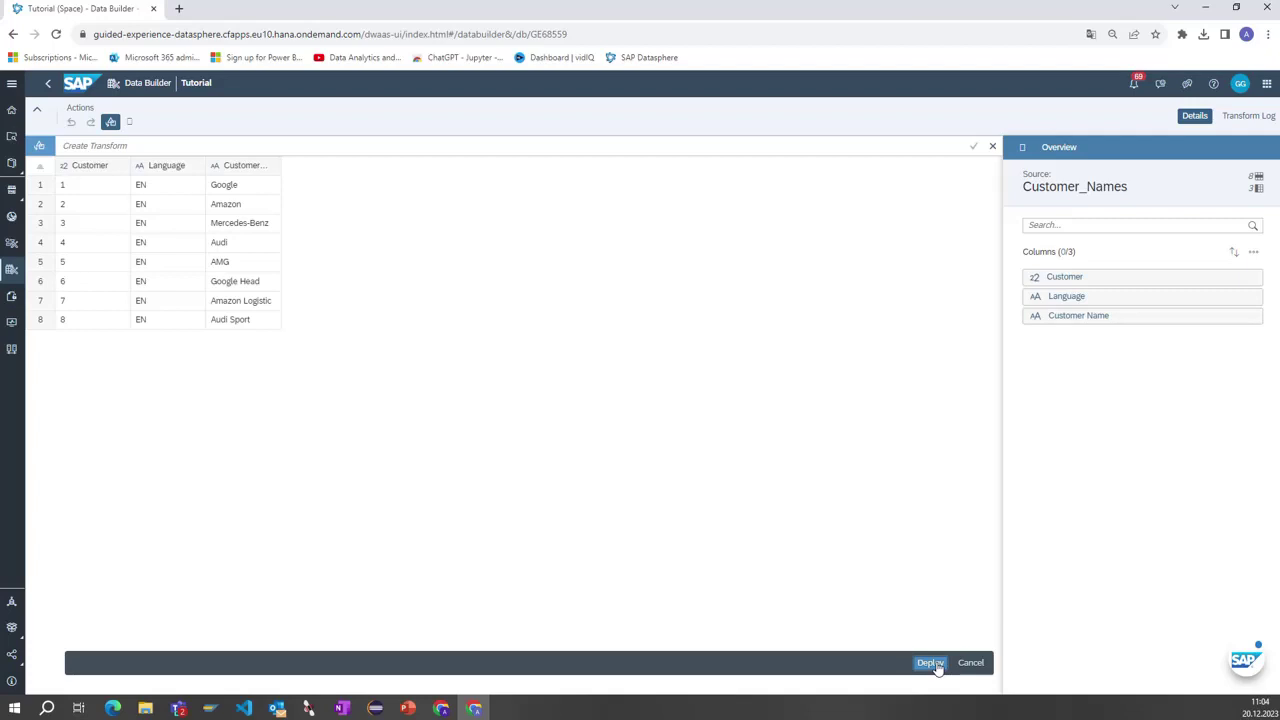
{"action": "left_click", "coordinate": [930, 663]}
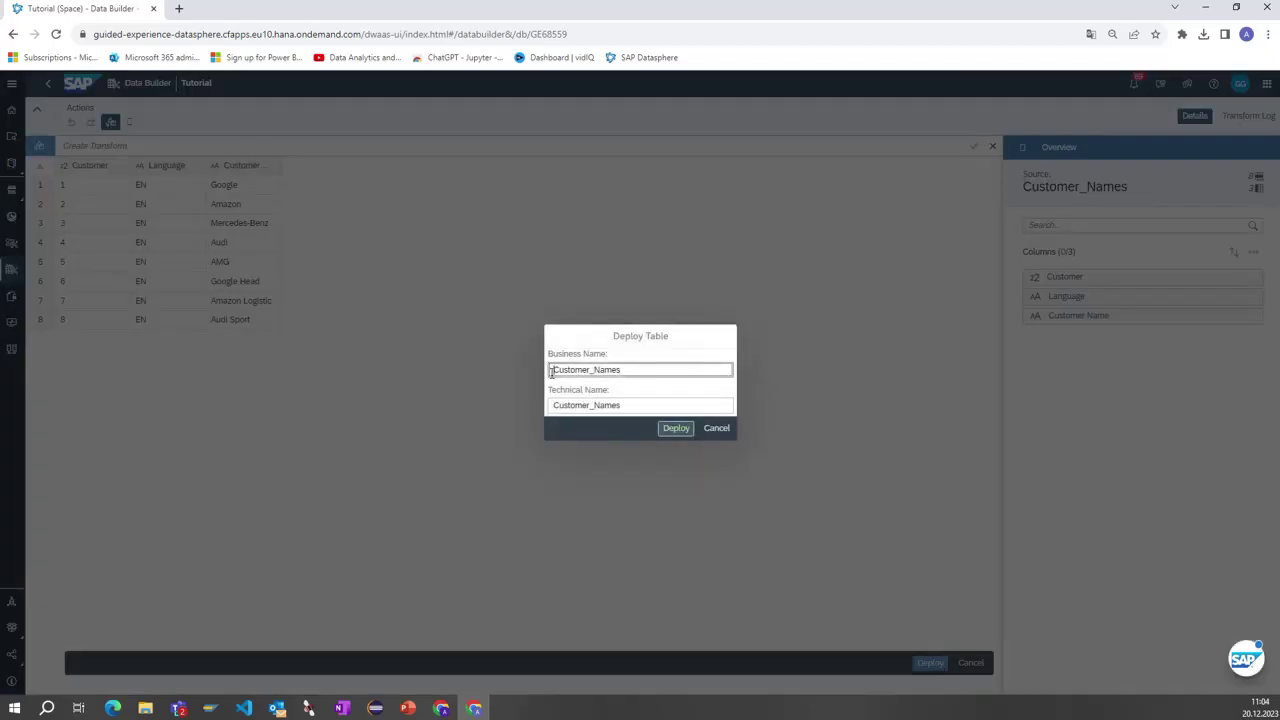
{"action": "type", "text": "CSV_"}
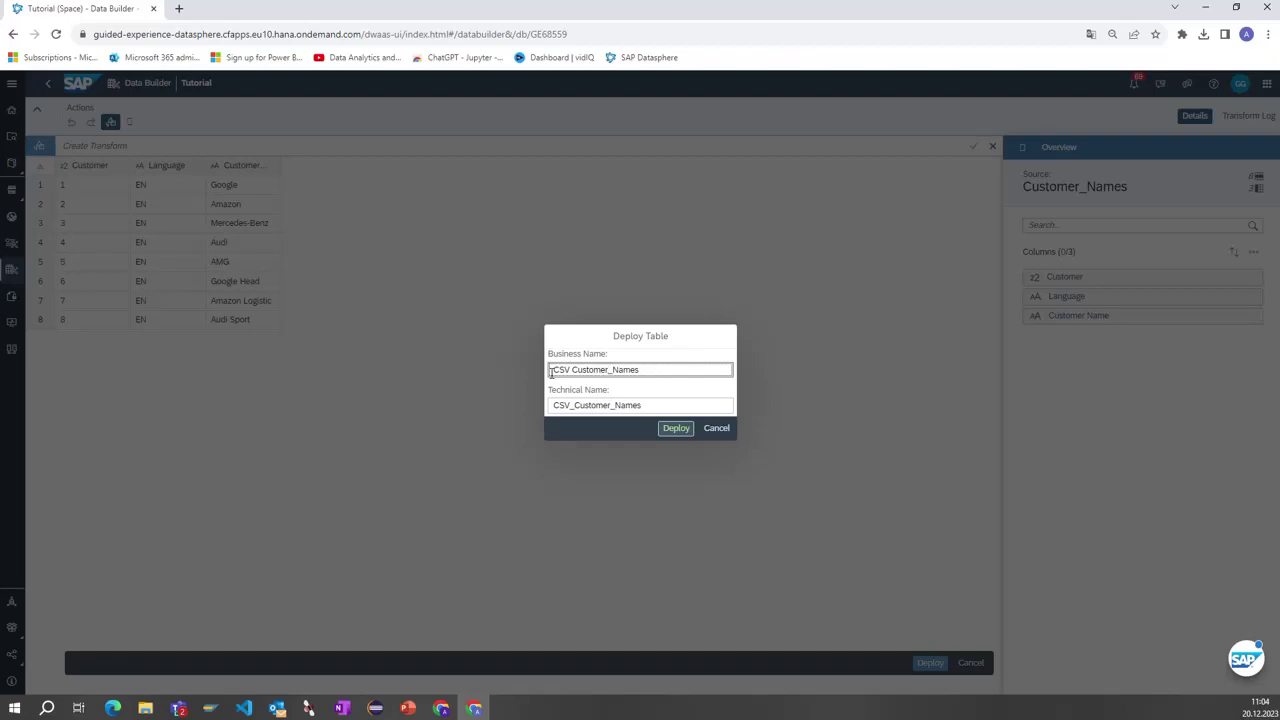
{"action": "key", "text": "BackSpace"}
{"action": "left_click", "coordinate": [677, 430]}
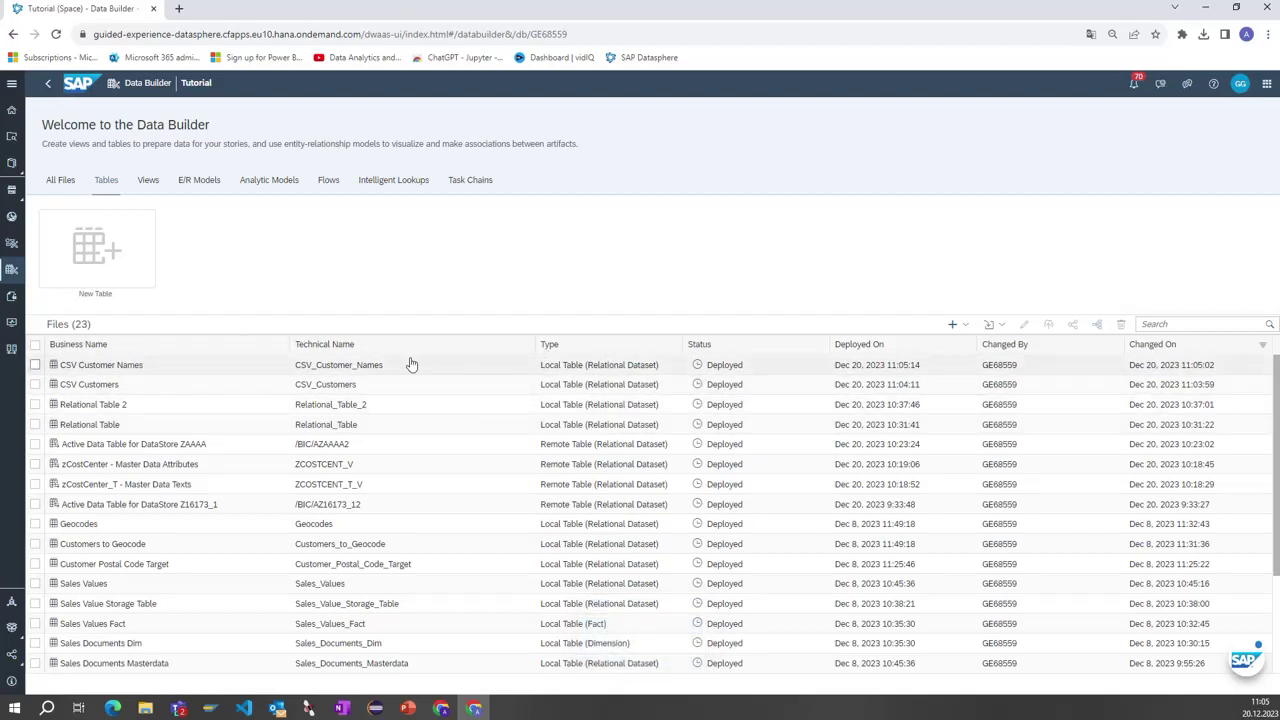
Step: Open the CSV Customer Names table and mark the Customer and Language columns as keys
{"action": "left_click", "coordinate": [160, 367]}
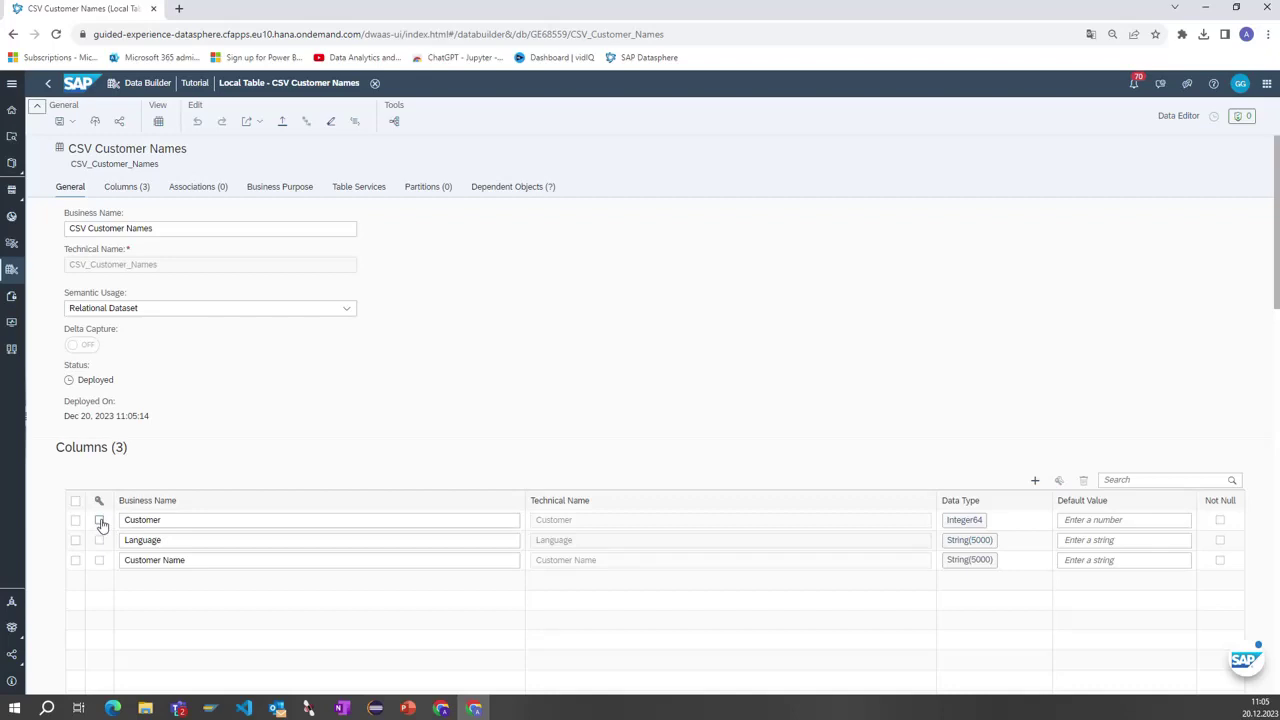
{"action": "left_click", "coordinate": [100, 521]}
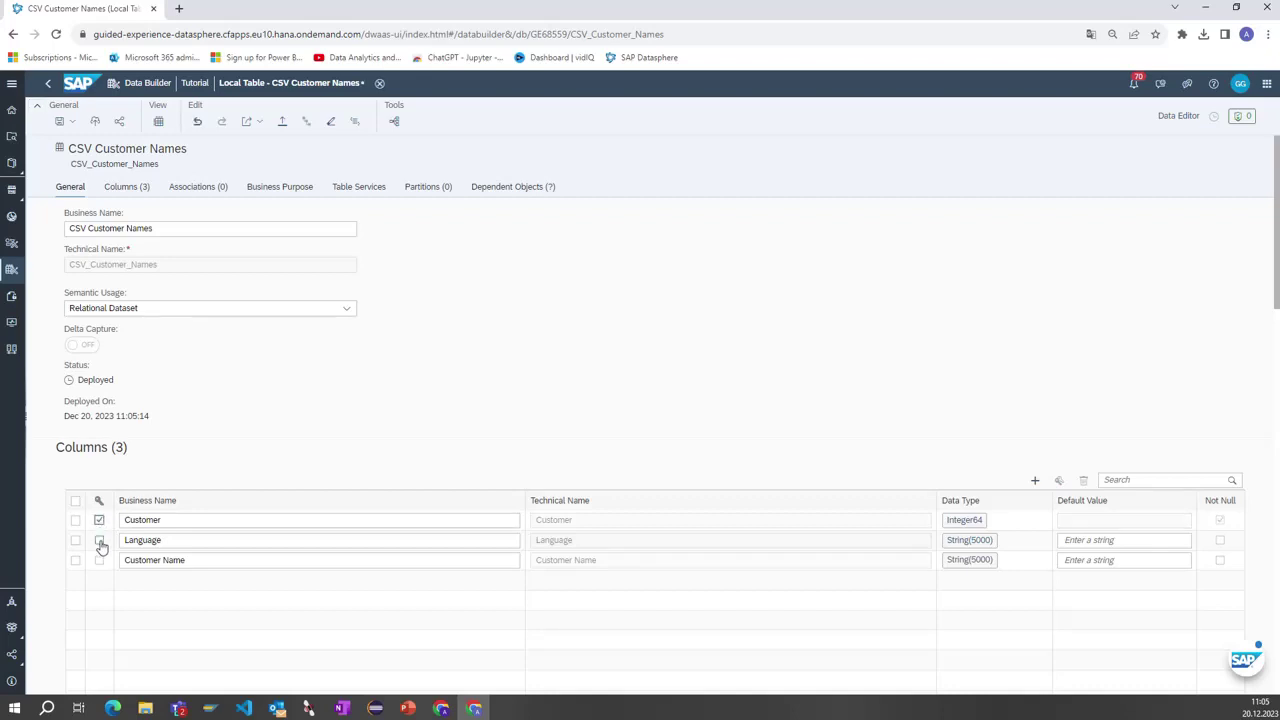
{"action": "left_click", "coordinate": [100, 541]}
{"action": "left_click", "coordinate": [163, 540]}
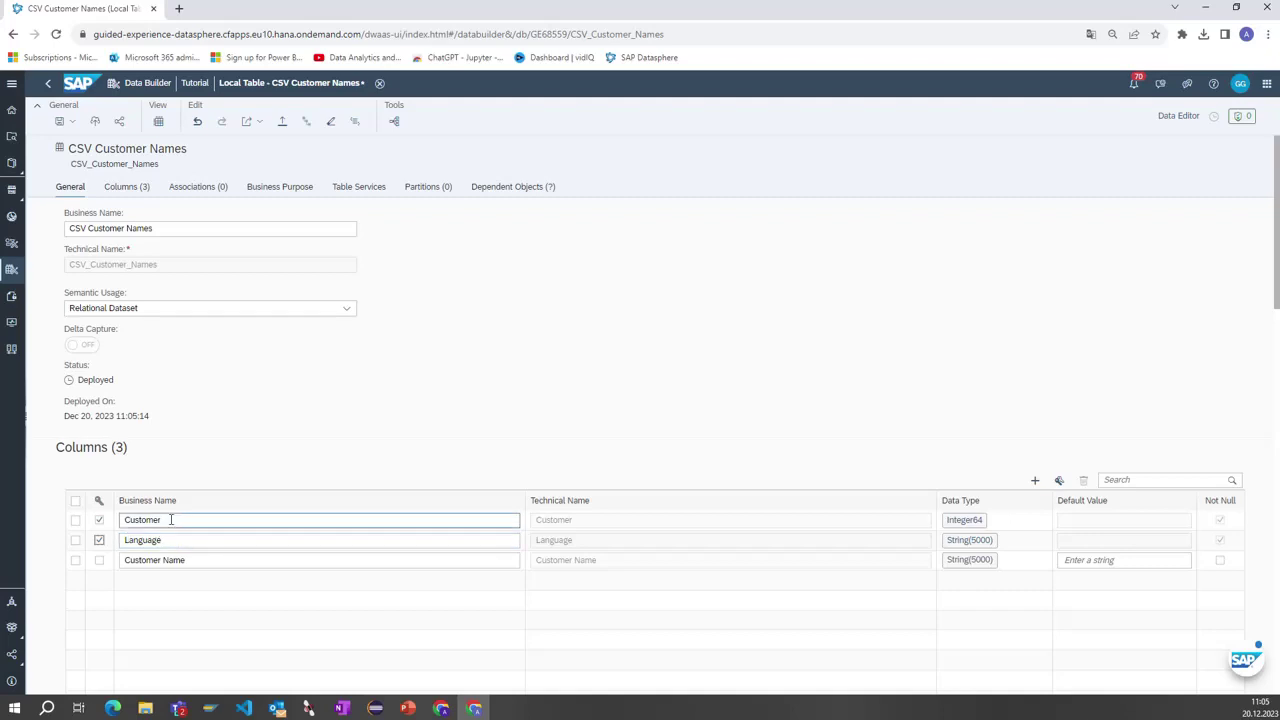
Step: Set the semantic usage of CSV Customer Names to Text, try to deploy the table and read the validation message details
{"action": "left_click", "coordinate": [347, 311]}
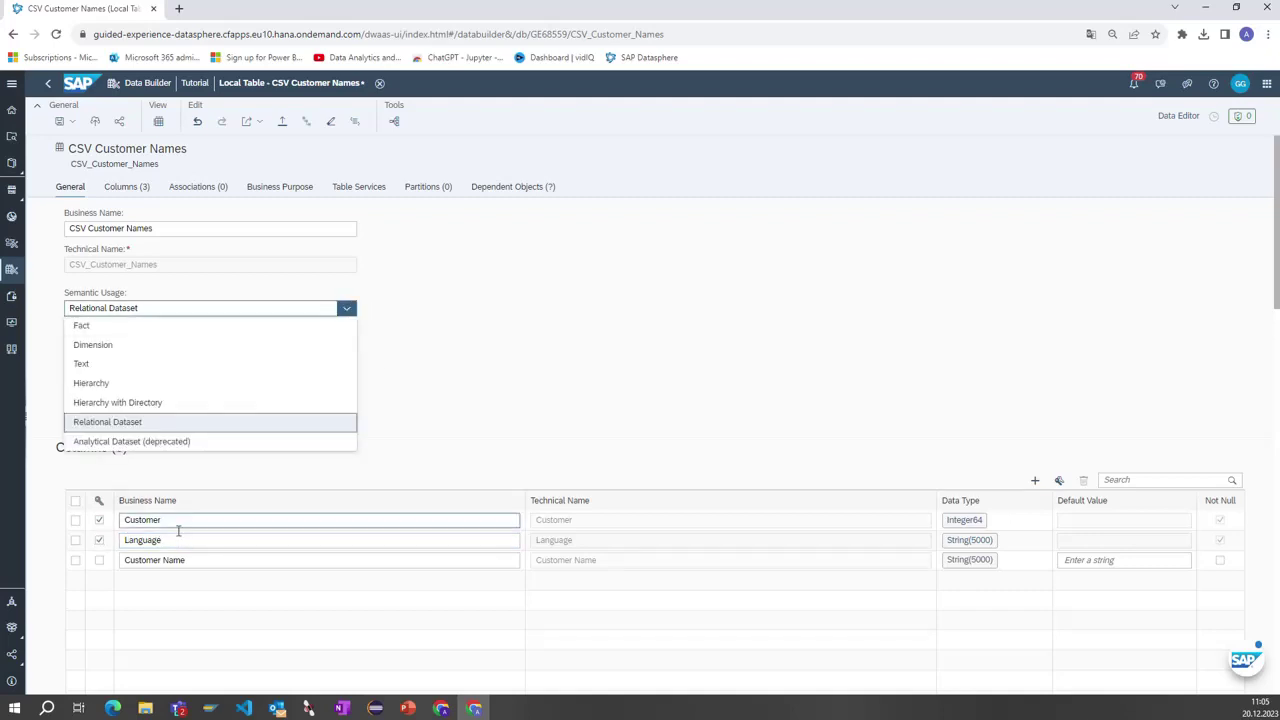
{"action": "left_click", "coordinate": [114, 364]}
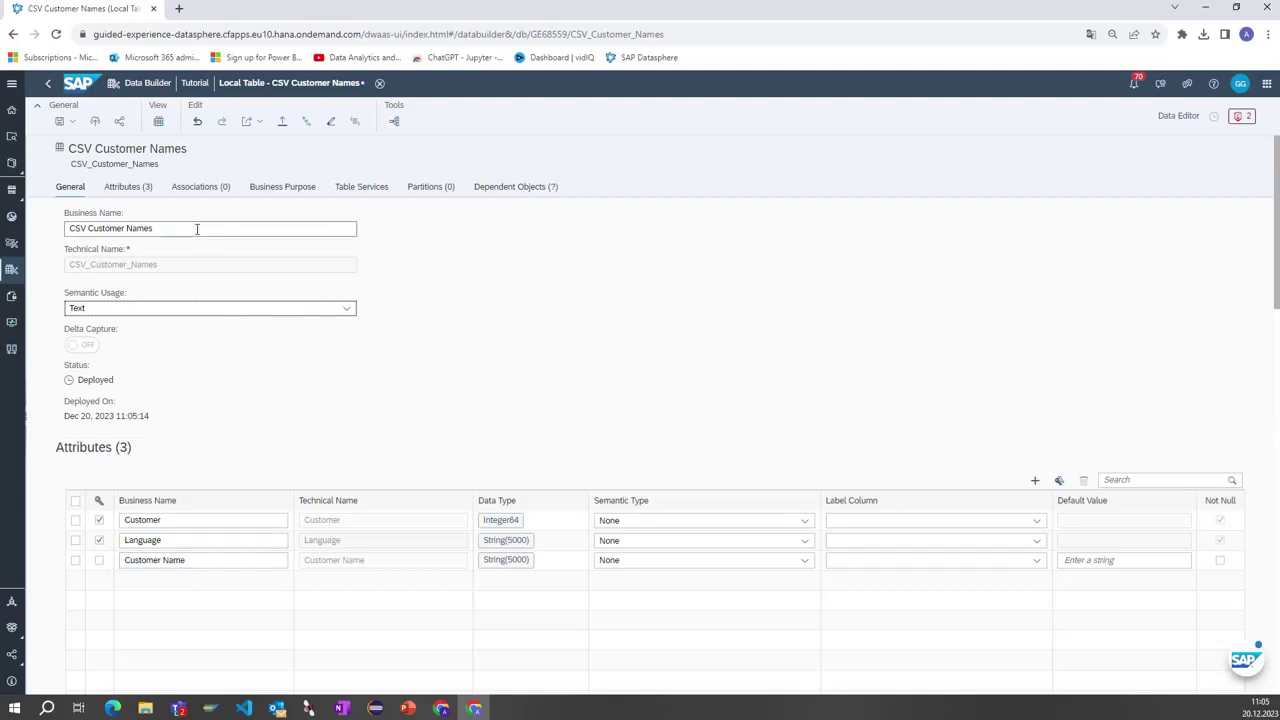
{"action": "left_click", "coordinate": [95, 121]}
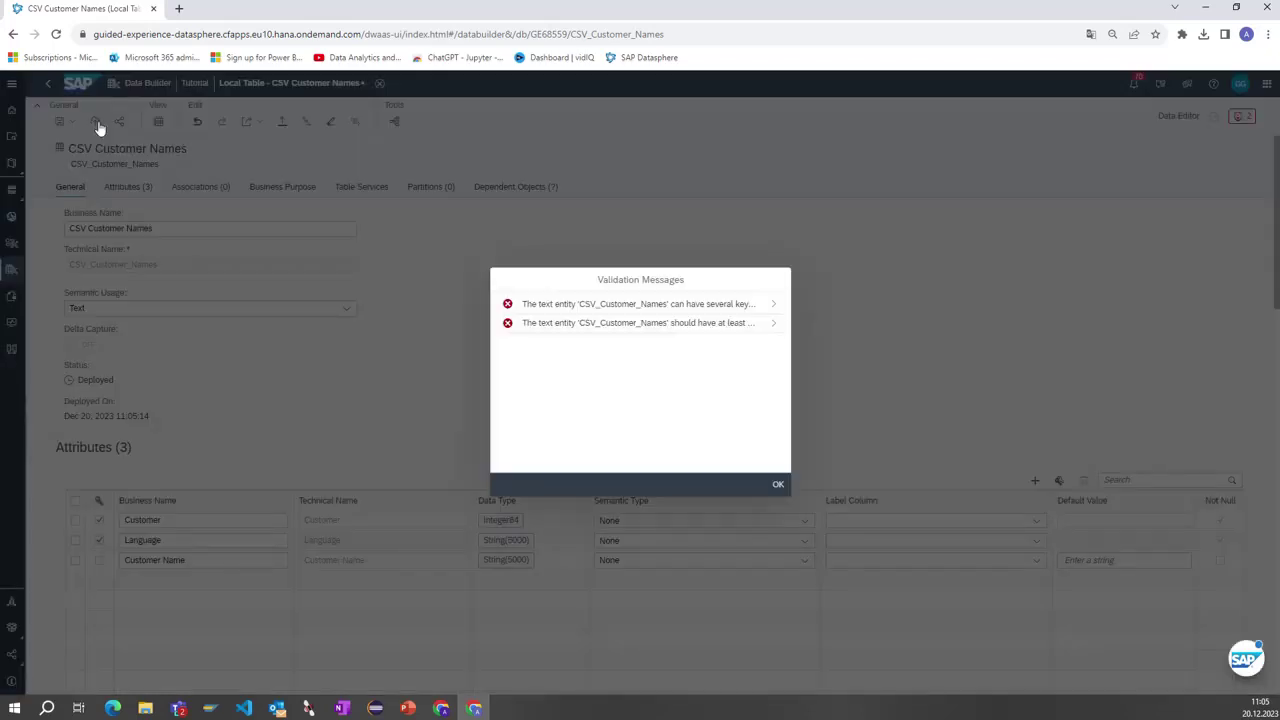
{"action": "left_click", "coordinate": [768, 328]}
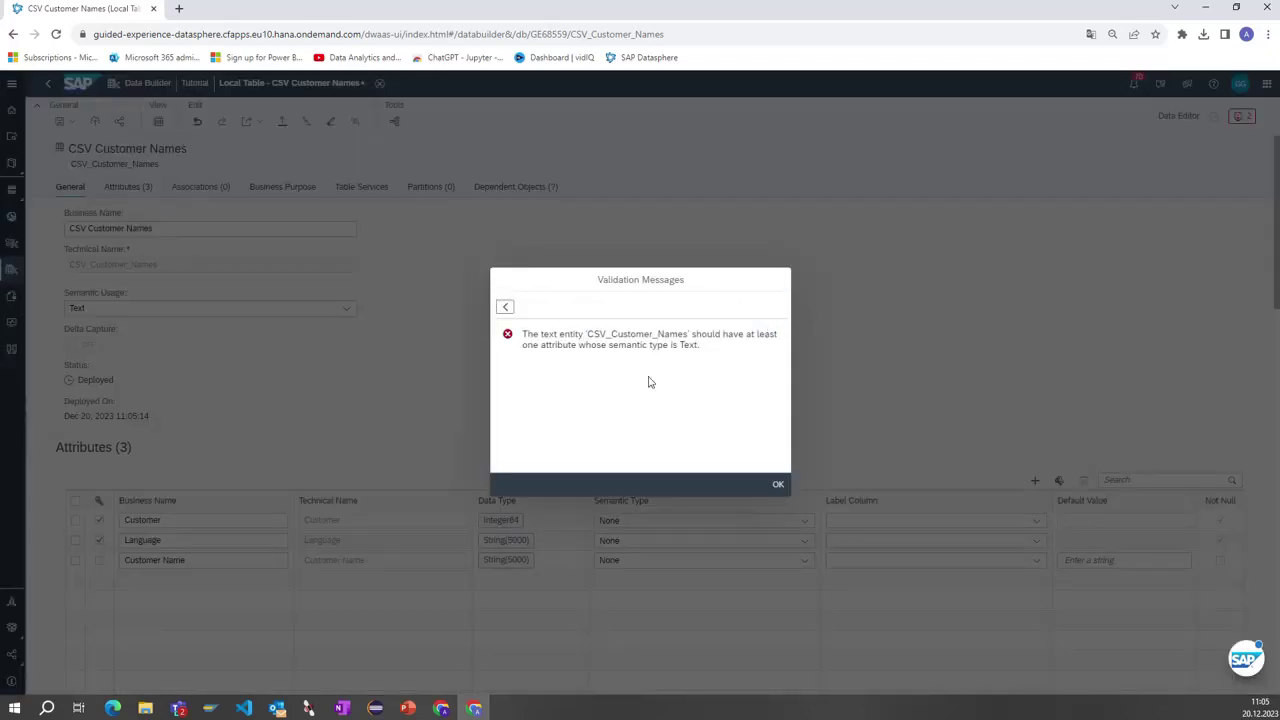
{"action": "left_click", "coordinate": [776, 484]}
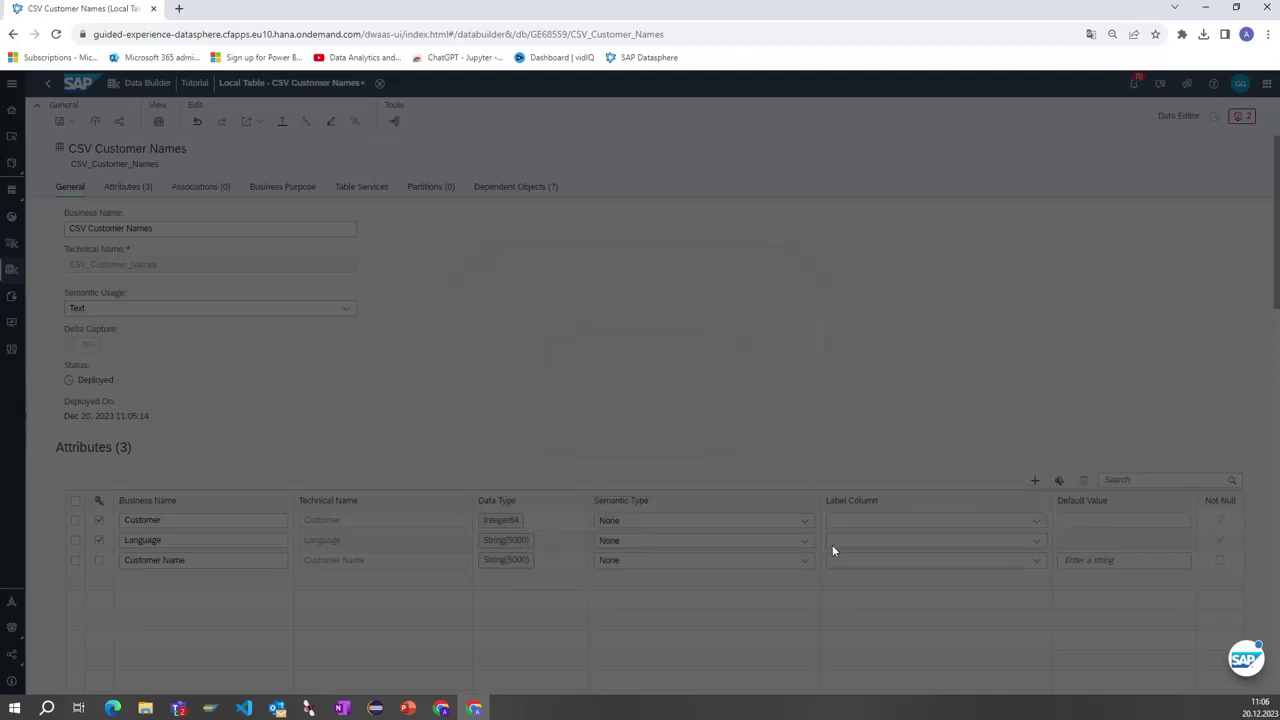
Step: Set the semantic type of Customer Name to Text and of Language to Language, and deploy the table
{"action": "left_click", "coordinate": [805, 560]}
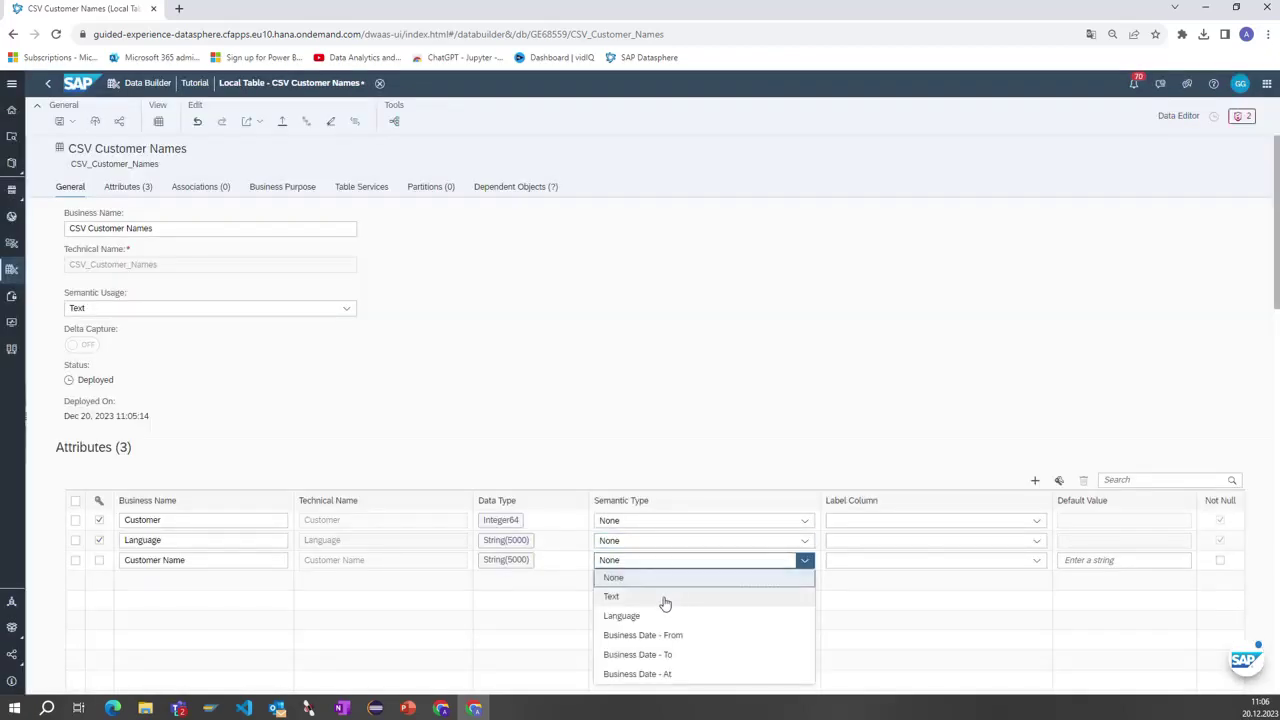
{"action": "left_click", "coordinate": [664, 597]}
{"action": "left_click", "coordinate": [805, 540]}
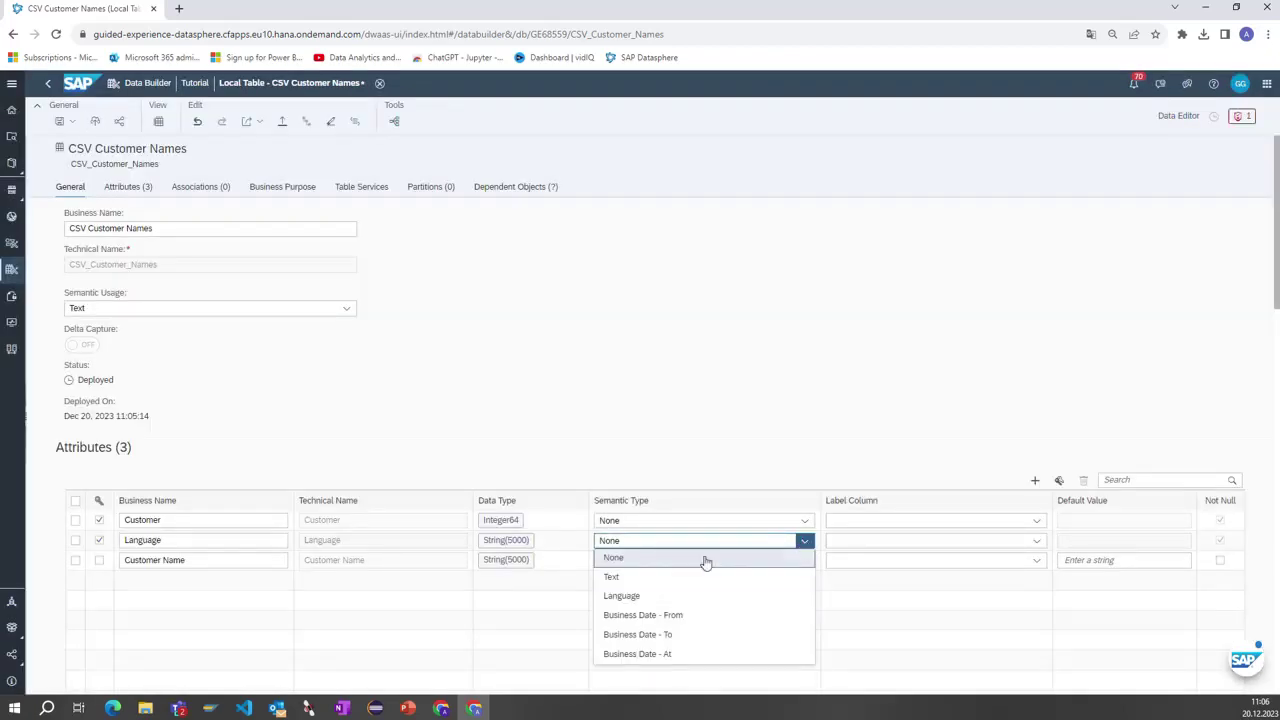
{"action": "left_click", "coordinate": [657, 597]}
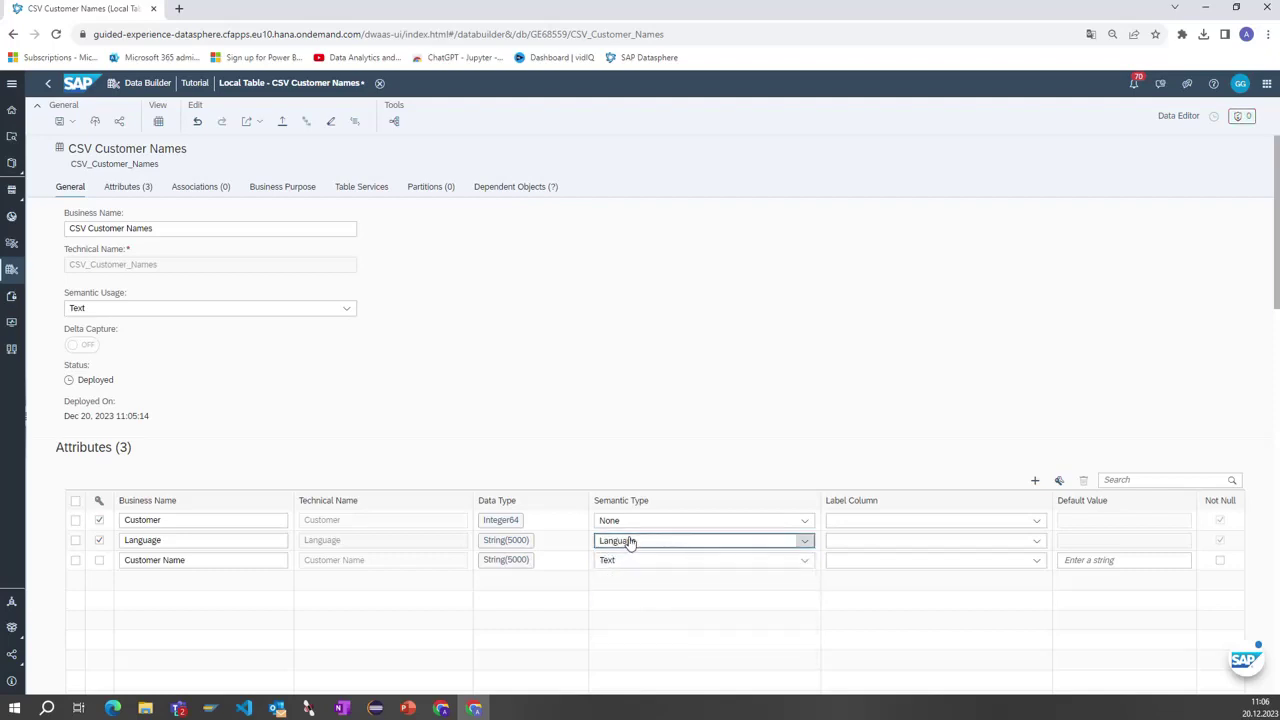
{"action": "left_click", "coordinate": [95, 122]}
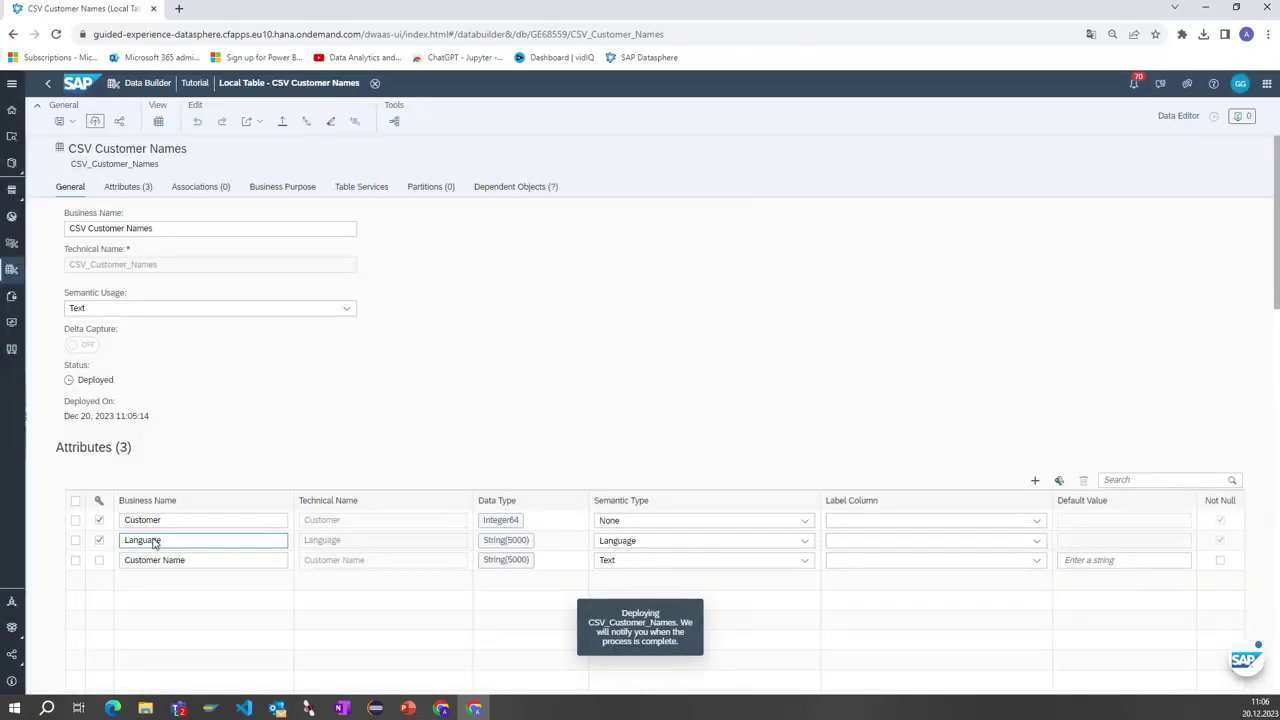
Step: Preview the data of the CSV Customer Names table
{"action": "left_click", "coordinate": [184, 561]}
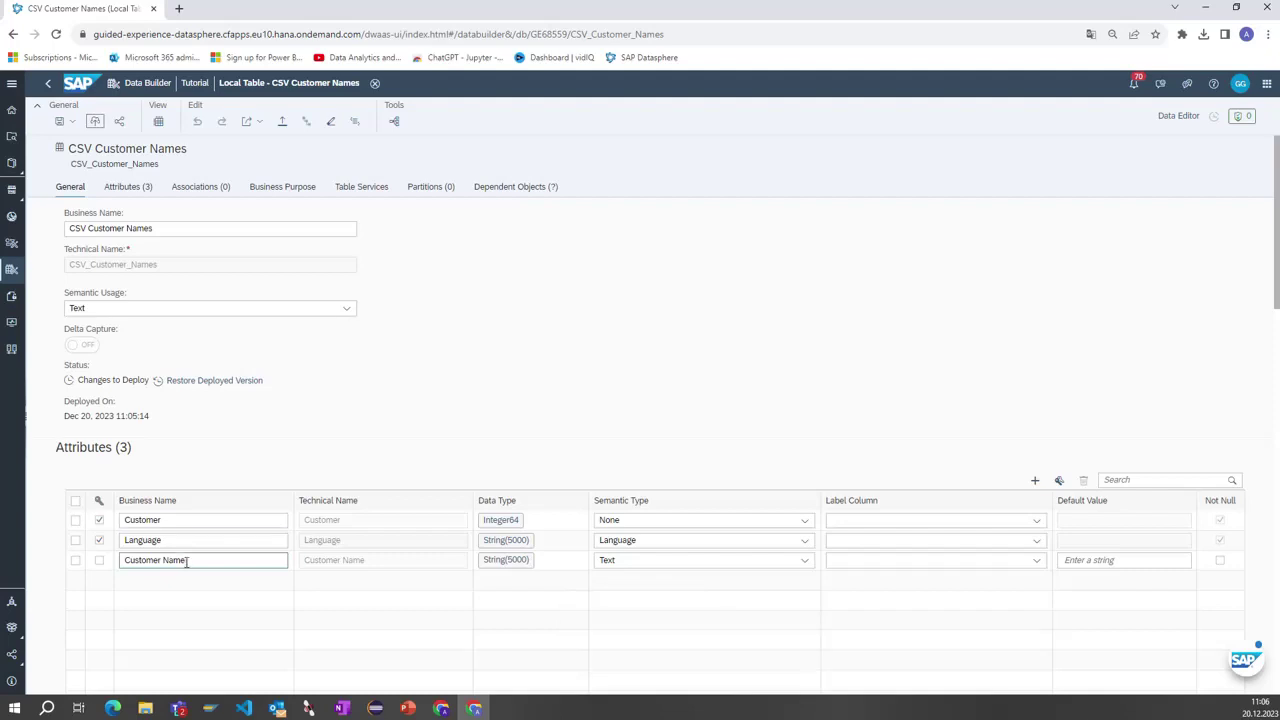
{"action": "left_click", "coordinate": [180, 521]}
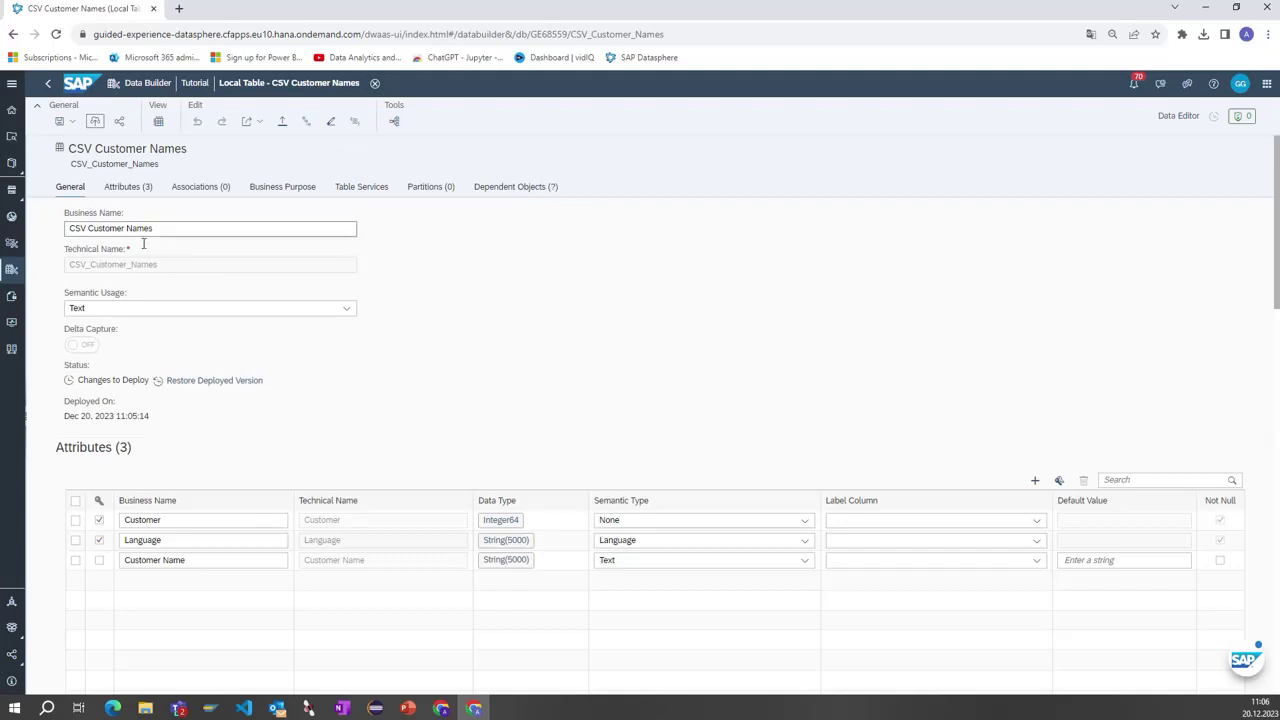
{"action": "left_click", "coordinate": [158, 122]}
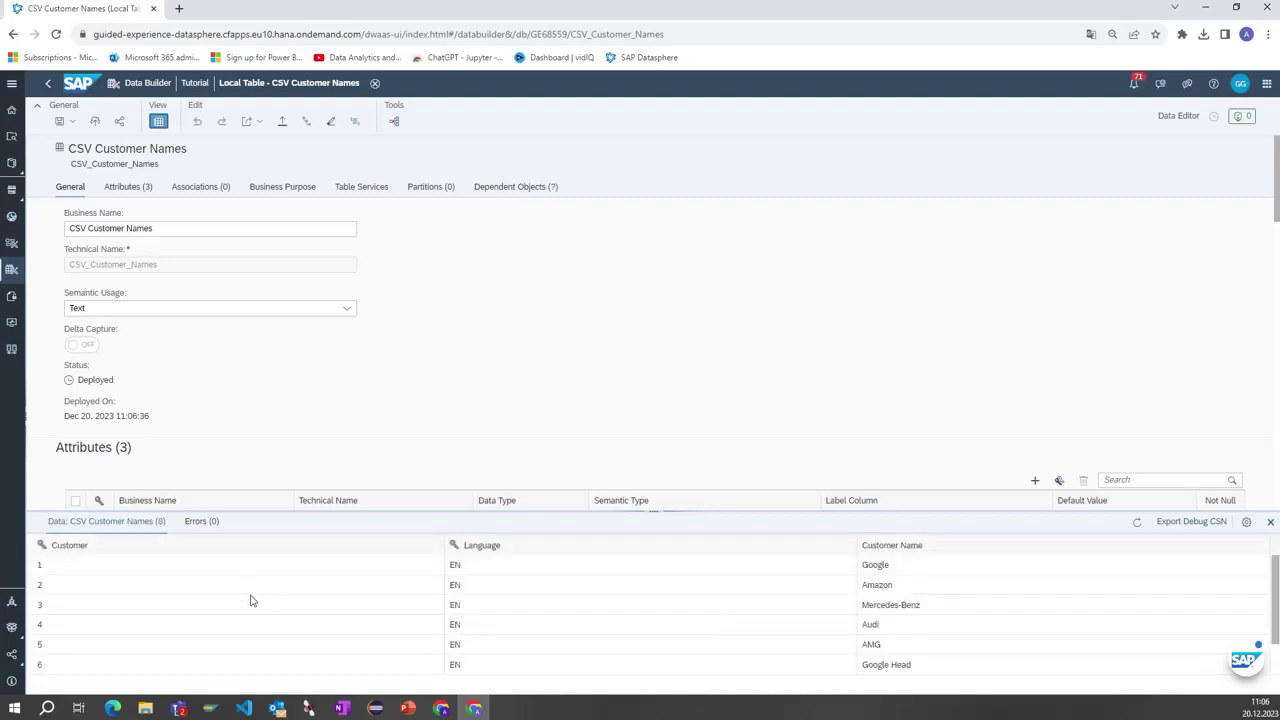
Step: Close CSV Customer Names, open the CSV Customers table and mark its Customer column as key
{"action": "left_click", "coordinate": [375, 83]}
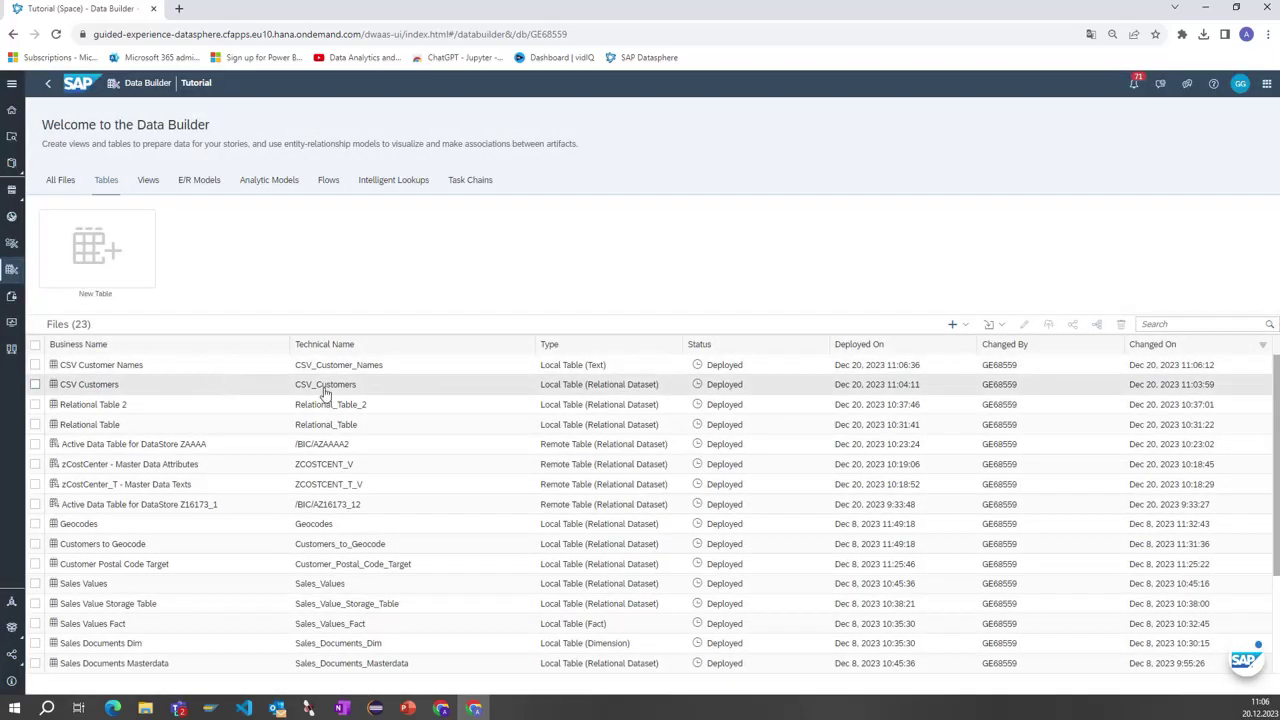
{"action": "left_click", "coordinate": [86, 390]}
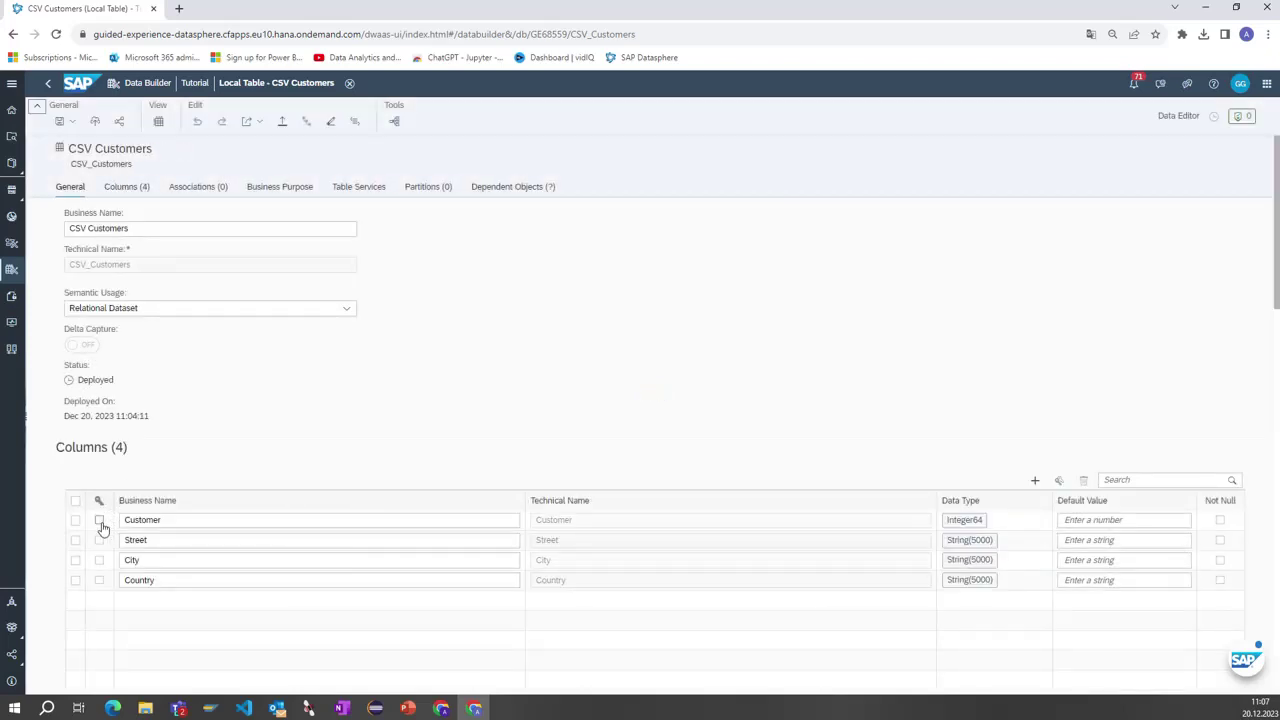
{"action": "left_click", "coordinate": [99, 521]}
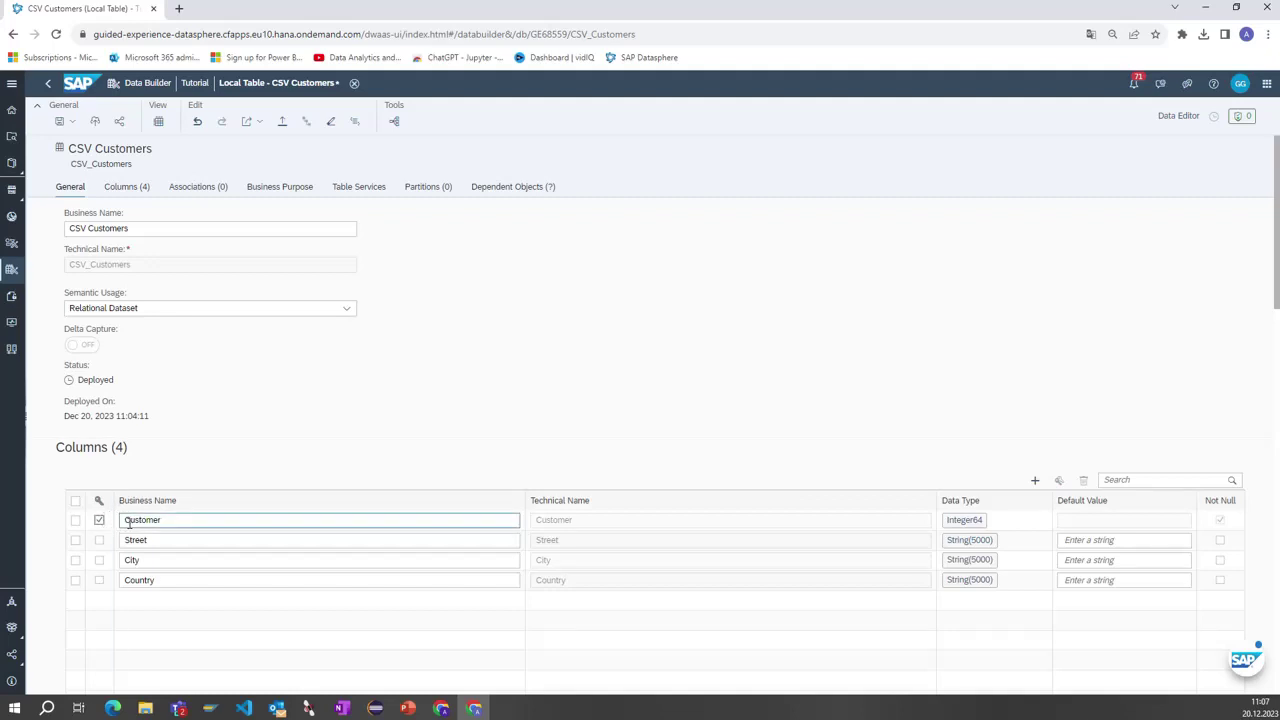
Step: Set the semantic usage of CSV Customers to Dimension and deploy the table
{"action": "left_click", "coordinate": [345, 312]}
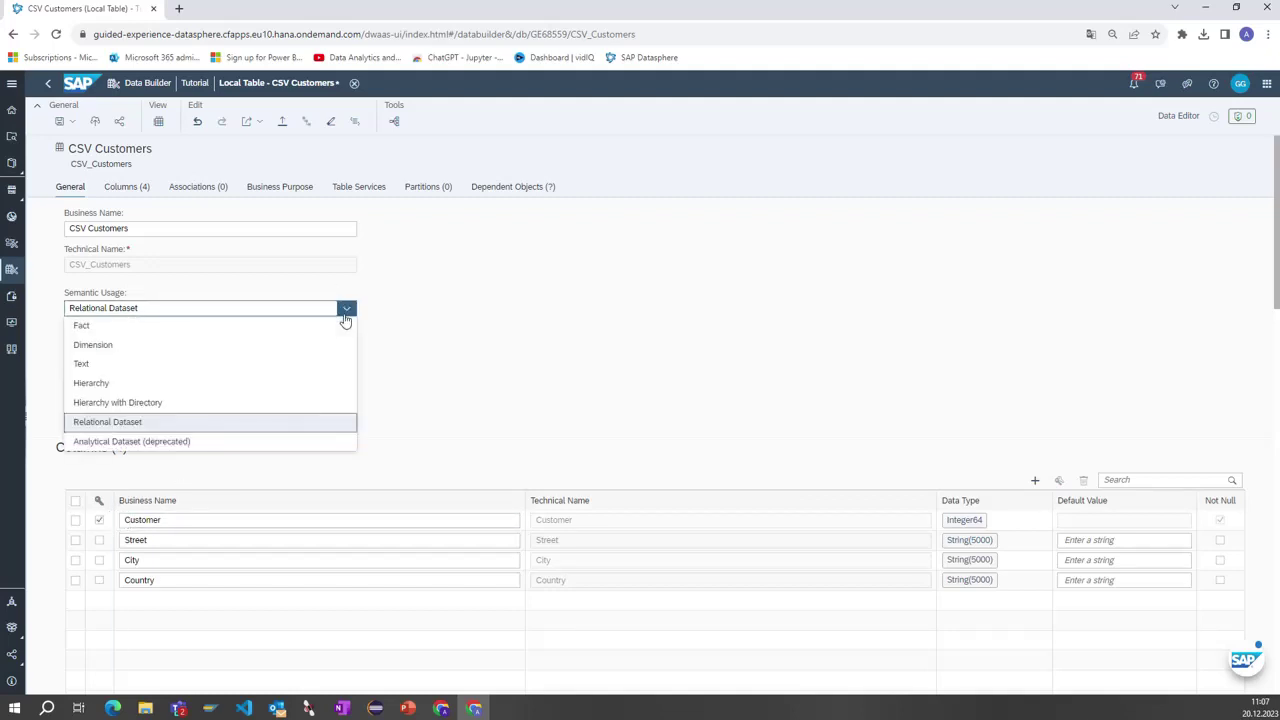
{"action": "left_click", "coordinate": [167, 348]}
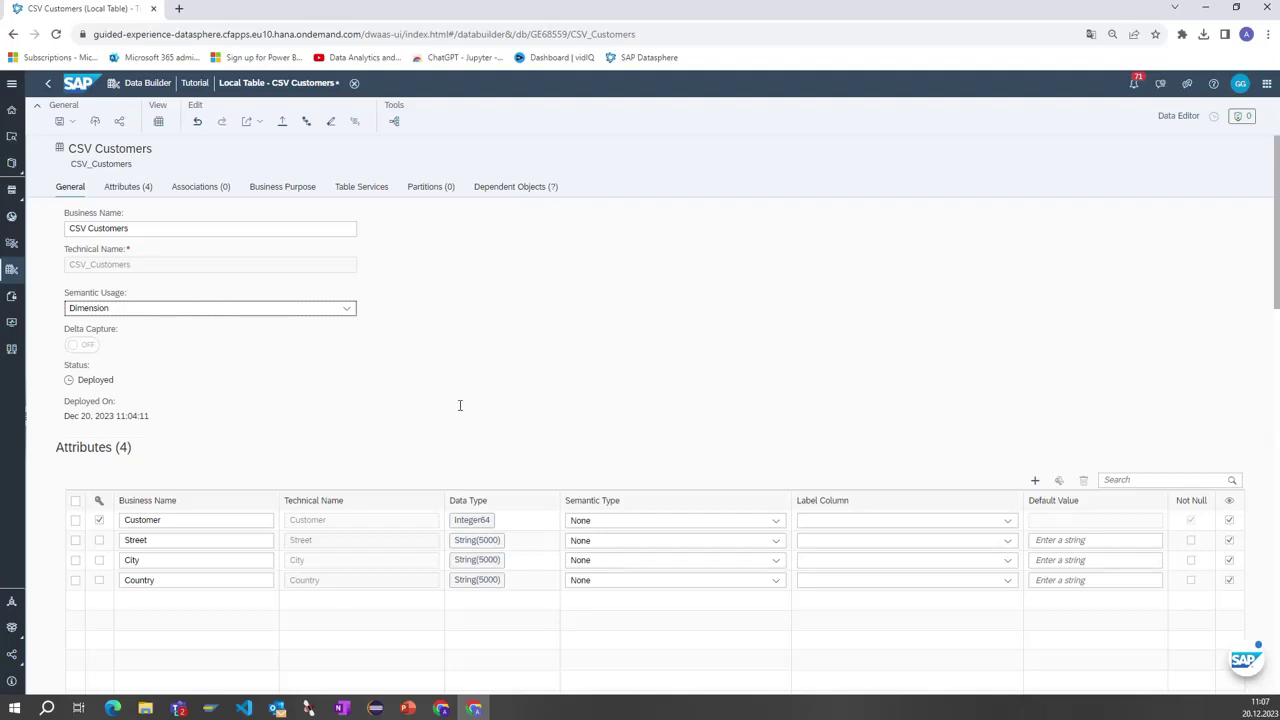
{"action": "left_click", "coordinate": [94, 121]}
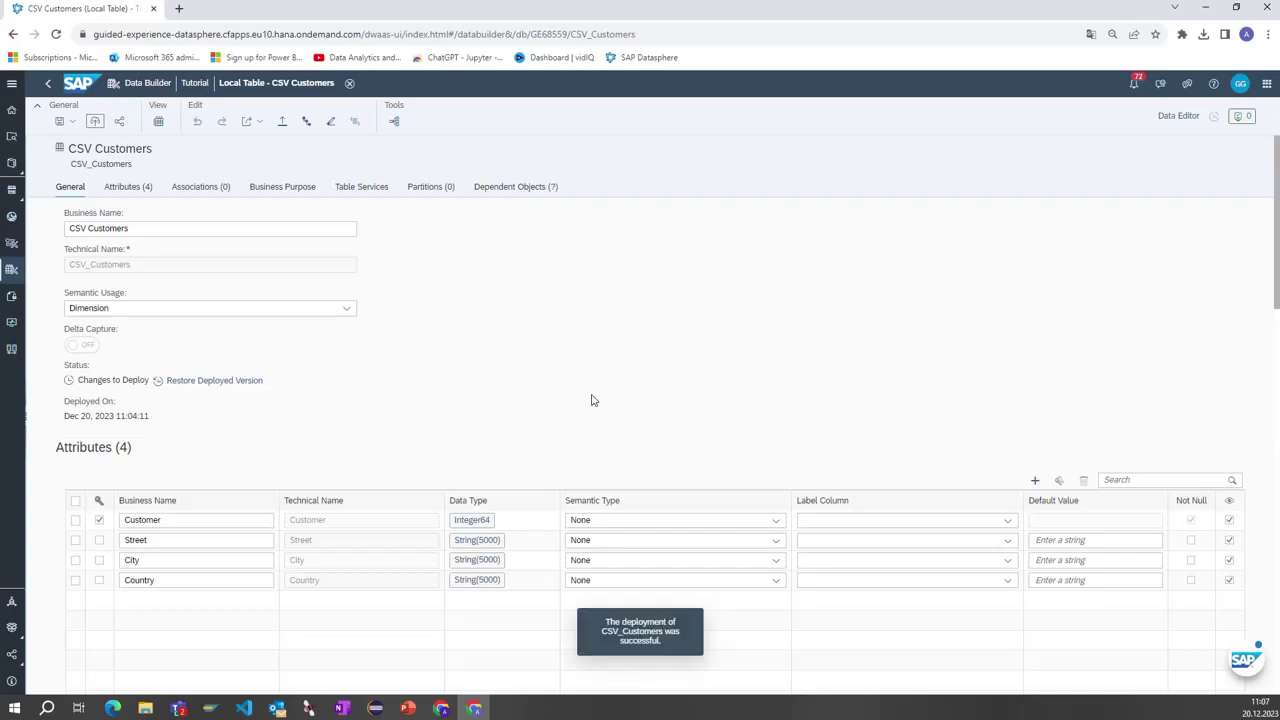
Step: Try to add a text association and a plain association to the CSV Customers table, dismissing the script help dialog each time
{"action": "scroll", "coordinate": [597, 397], "scroll_direction": "down", "scroll_amount": 4}
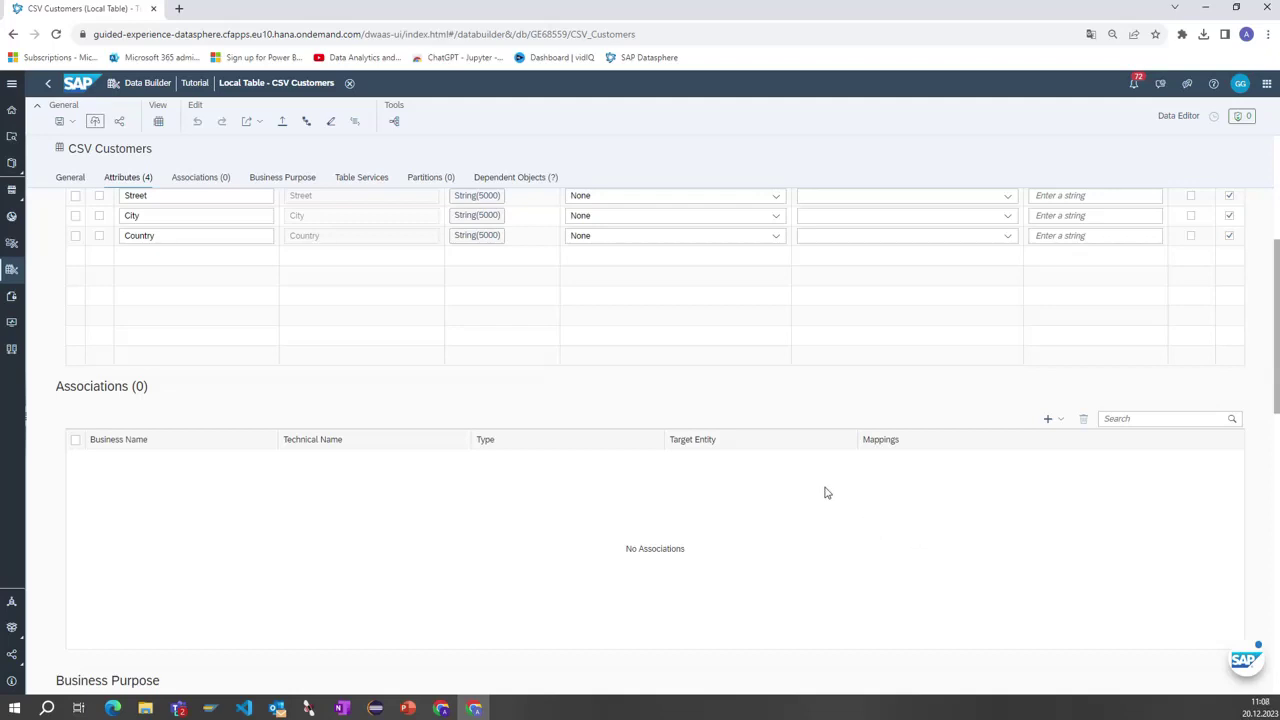
{"action": "left_click", "coordinate": [1052, 420]}
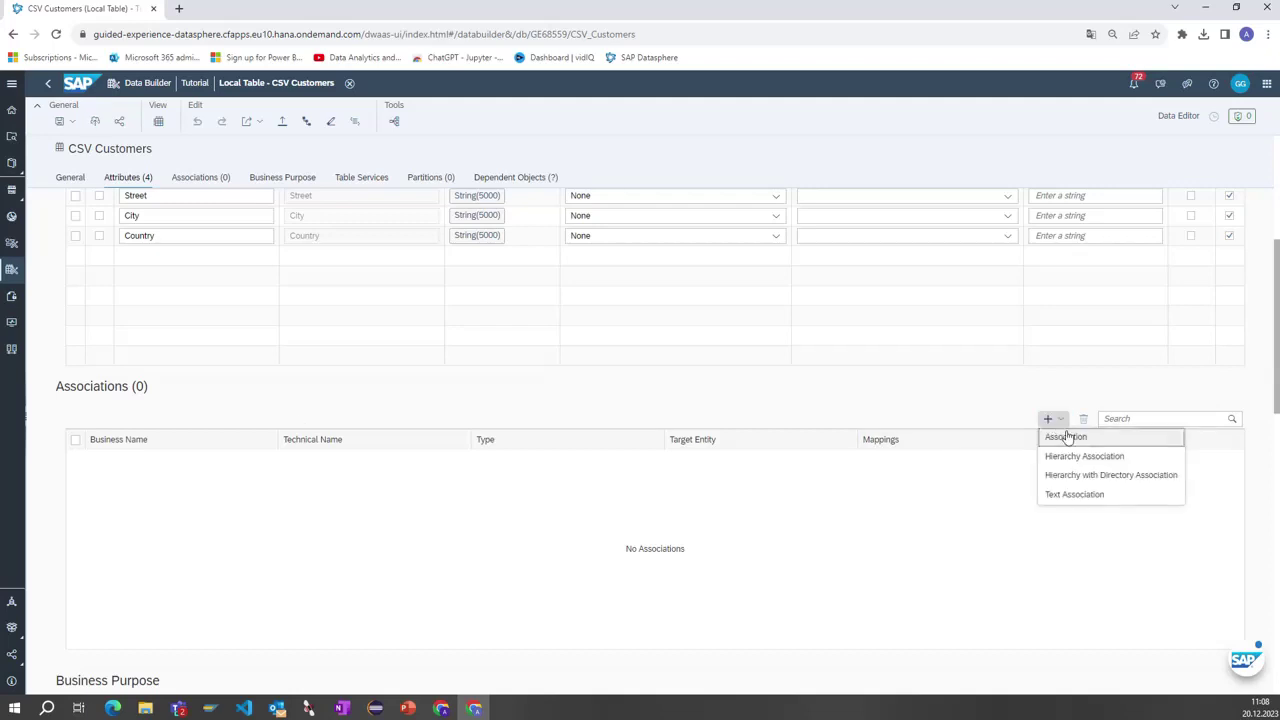
{"action": "left_click", "coordinate": [1089, 503]}
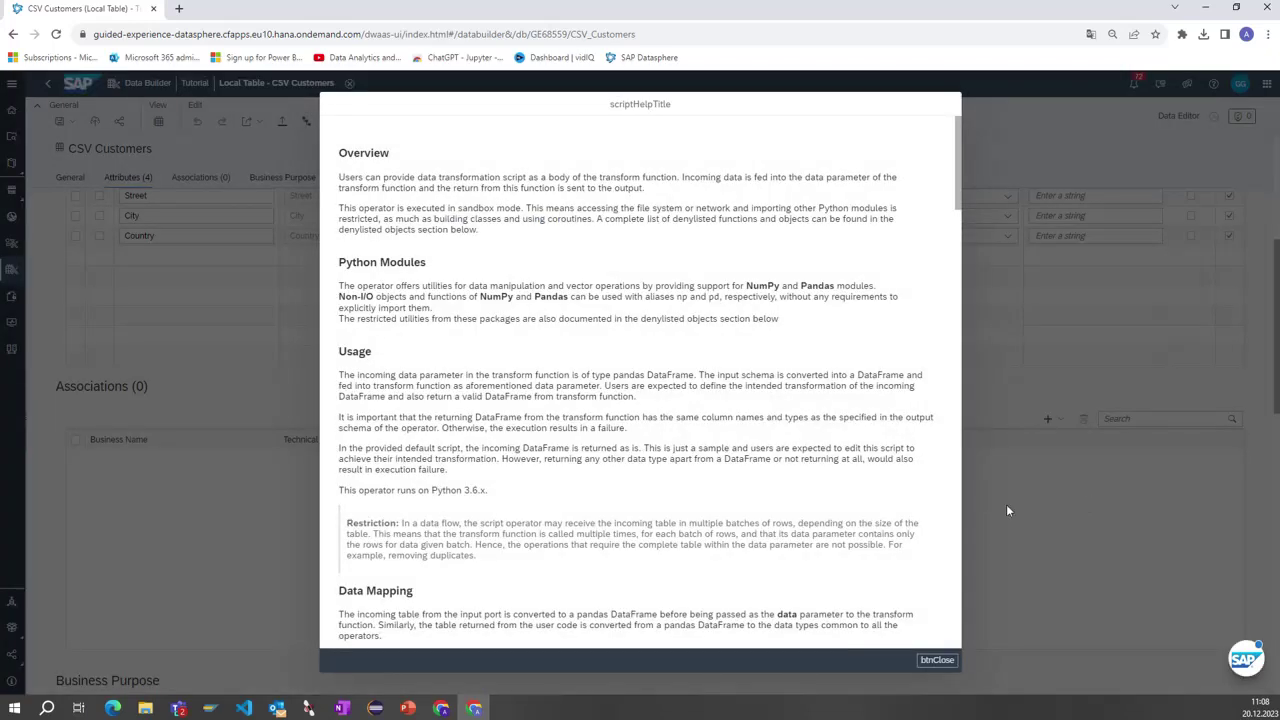
{"action": "left_click", "coordinate": [937, 660]}
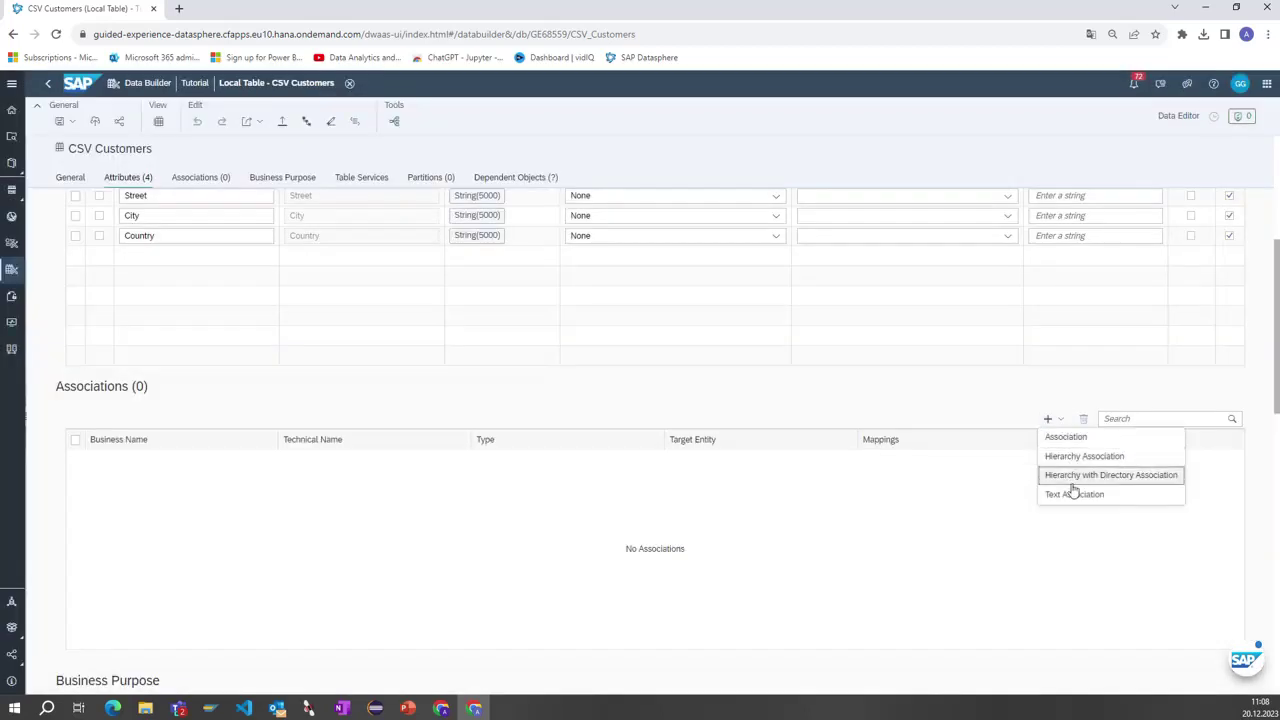
{"action": "left_click", "coordinate": [1064, 497]}
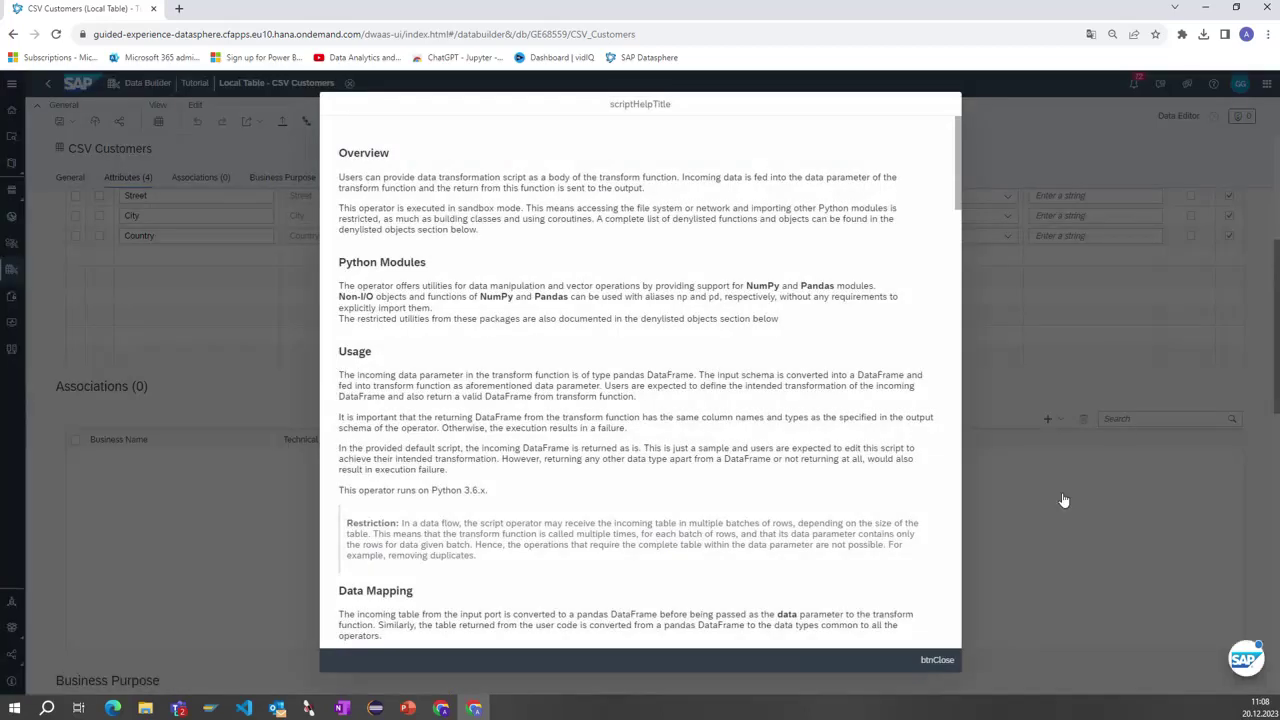
{"action": "scroll", "coordinate": [463, 219], "scroll_direction": "down", "scroll_amount": 20}
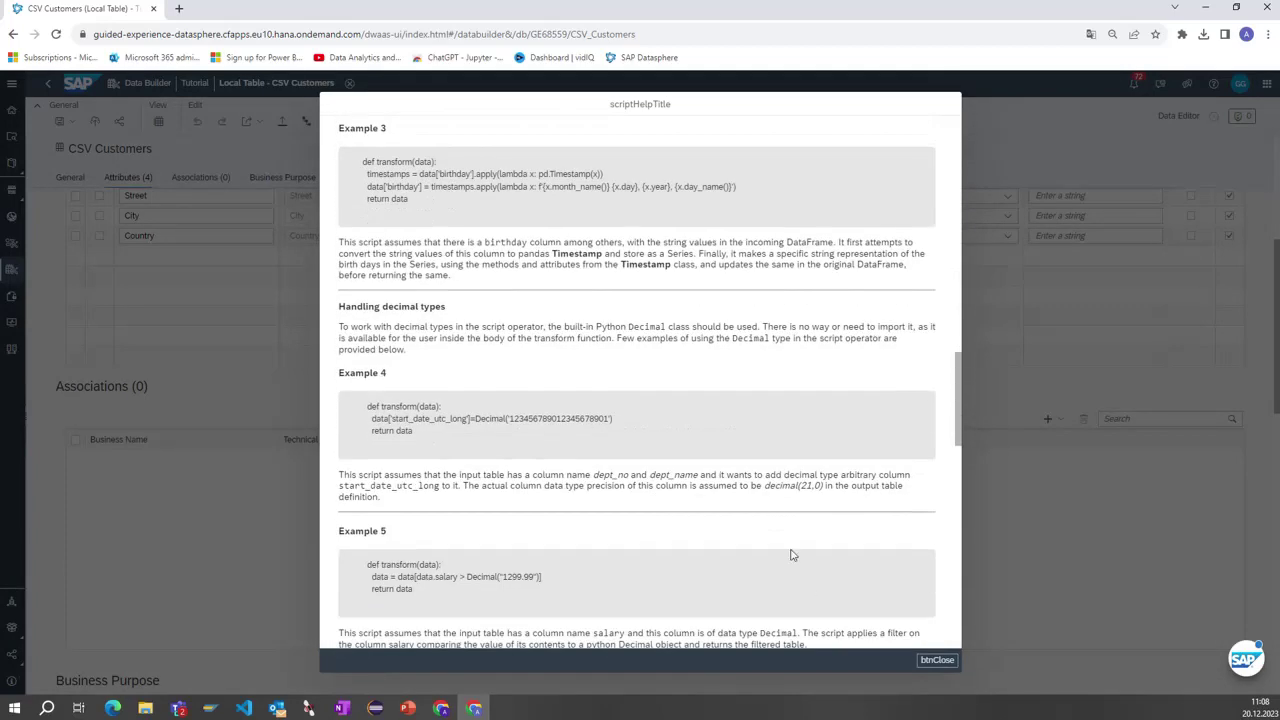
{"action": "left_click", "coordinate": [937, 660]}
{"action": "left_click", "coordinate": [1052, 419]}
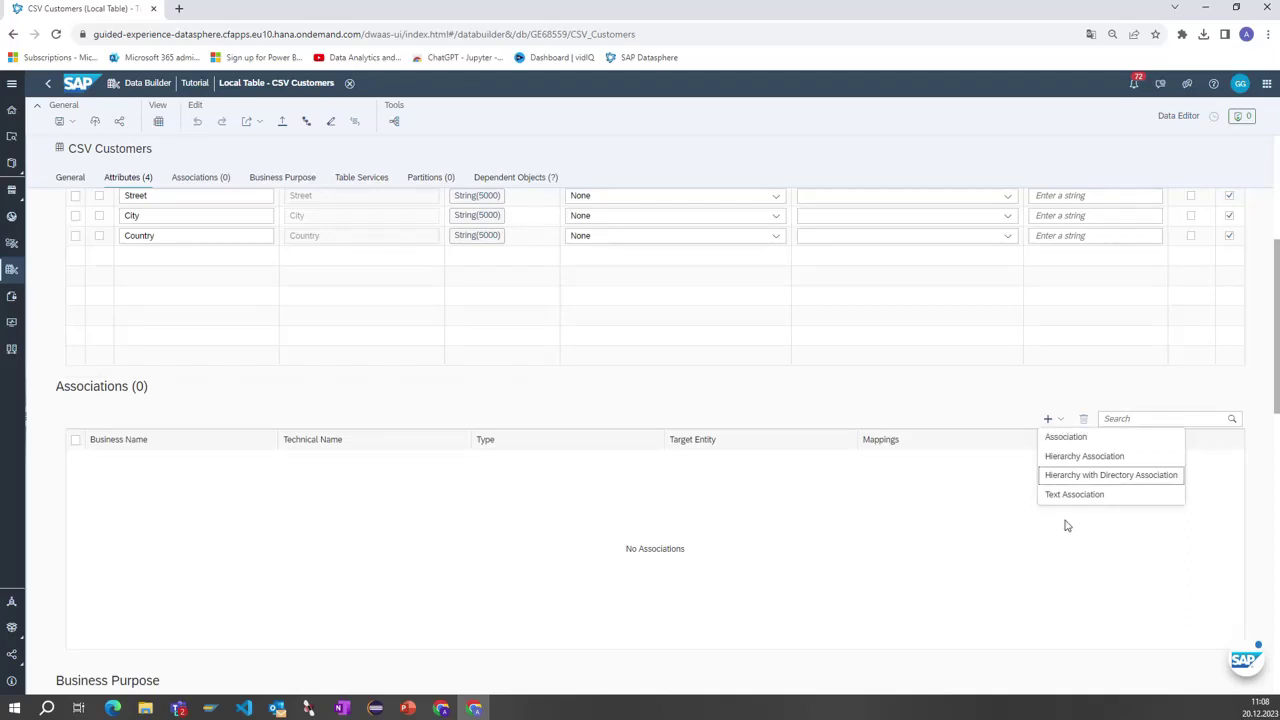
{"action": "left_click", "coordinate": [1066, 438]}
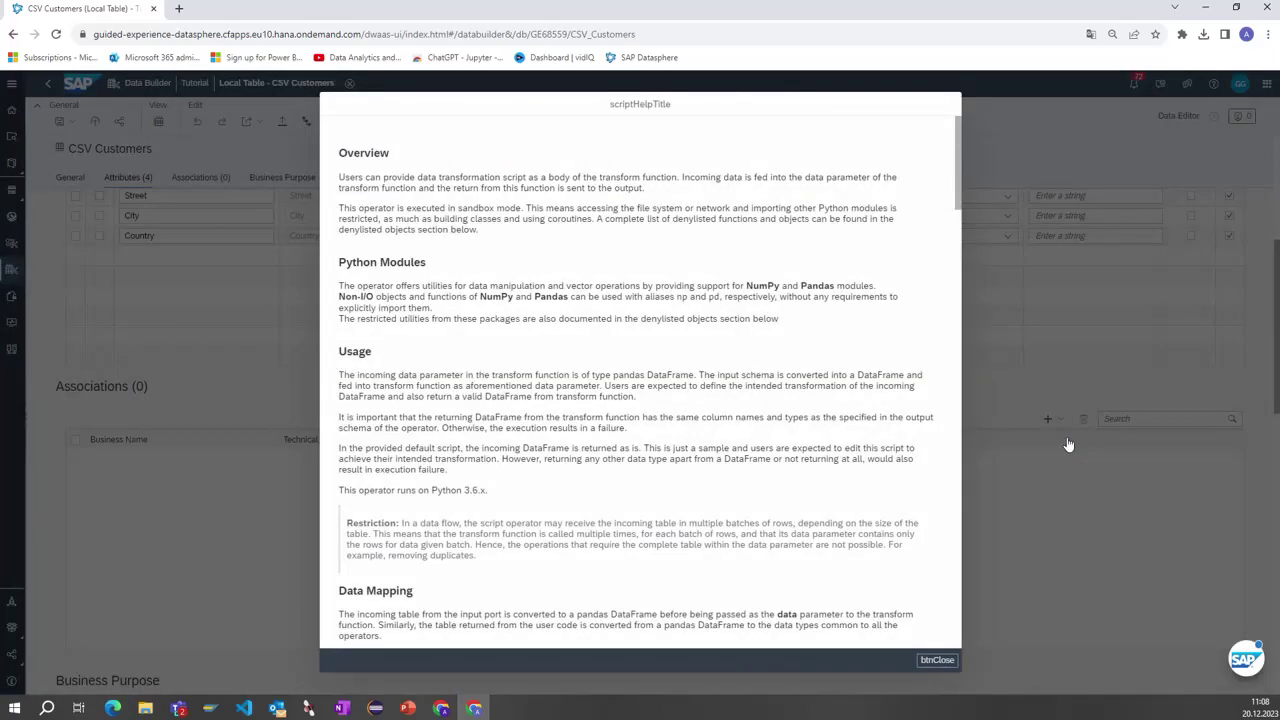
{"action": "left_click", "coordinate": [937, 660]}
Step: Reload the page, add a text association from CSV Customers to CSV Customer Names and check its column mappings
{"action": "left_click", "coordinate": [56, 34]}
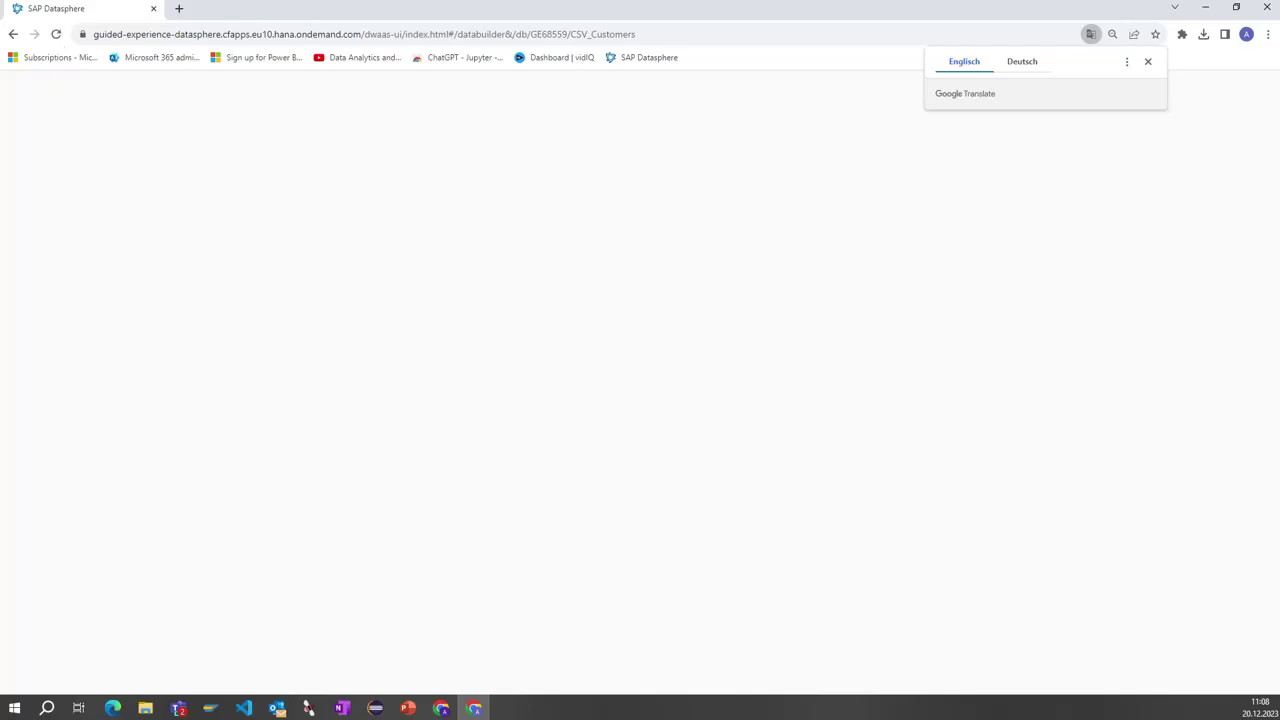
{"action": "left_click", "coordinate": [1148, 62]}
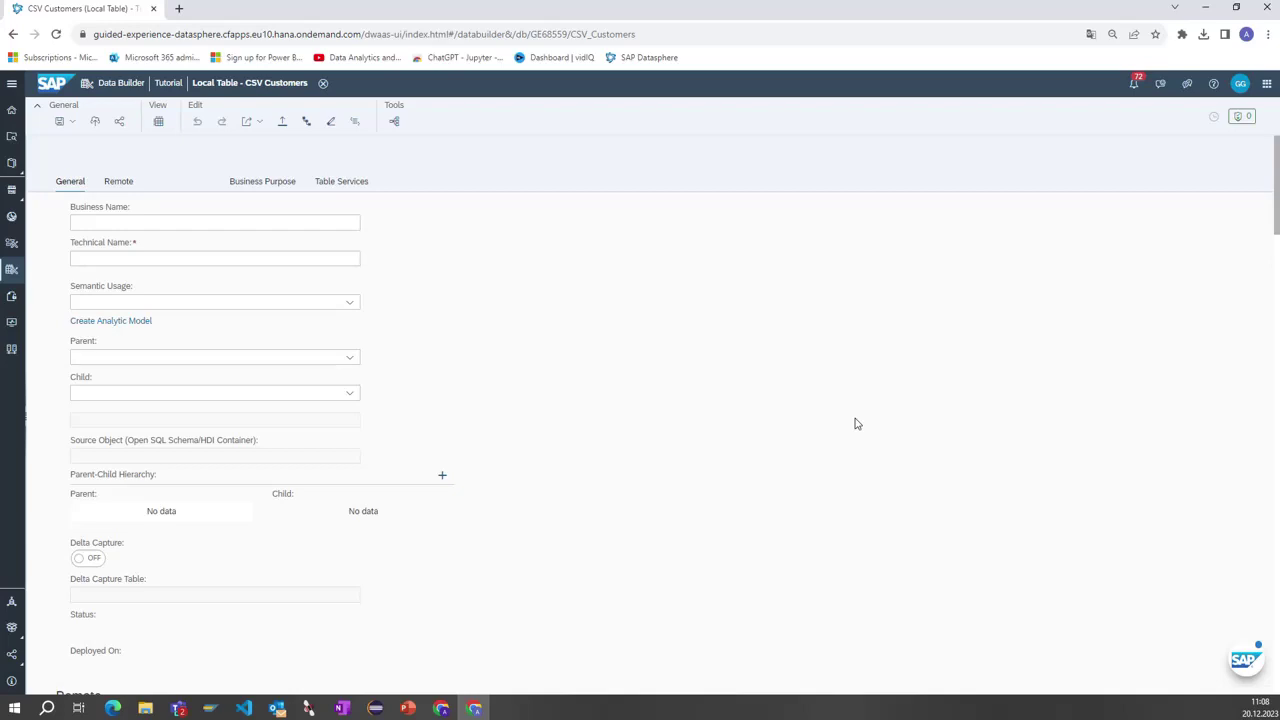
{"action": "scroll", "coordinate": [752, 415], "scroll_direction": "down", "scroll_amount": 1}
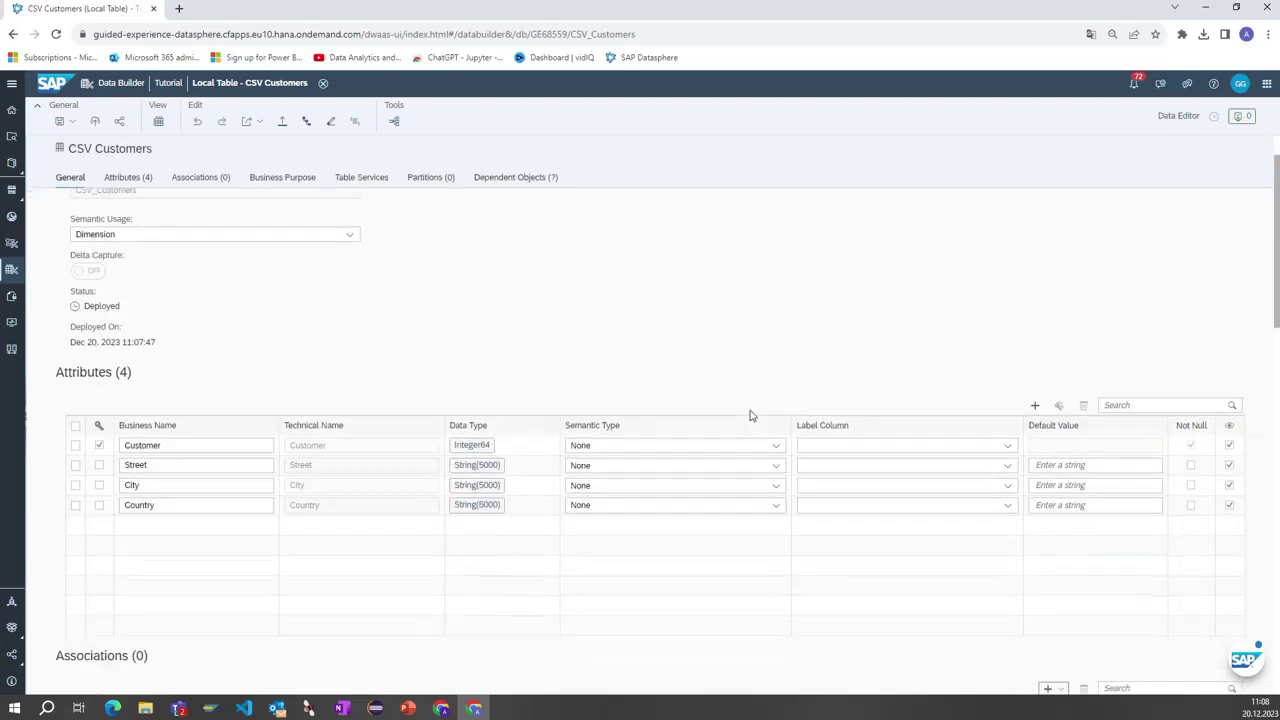
{"action": "scroll", "coordinate": [752, 415], "scroll_direction": "down", "scroll_amount": 3}
{"action": "left_click", "coordinate": [1052, 418]}
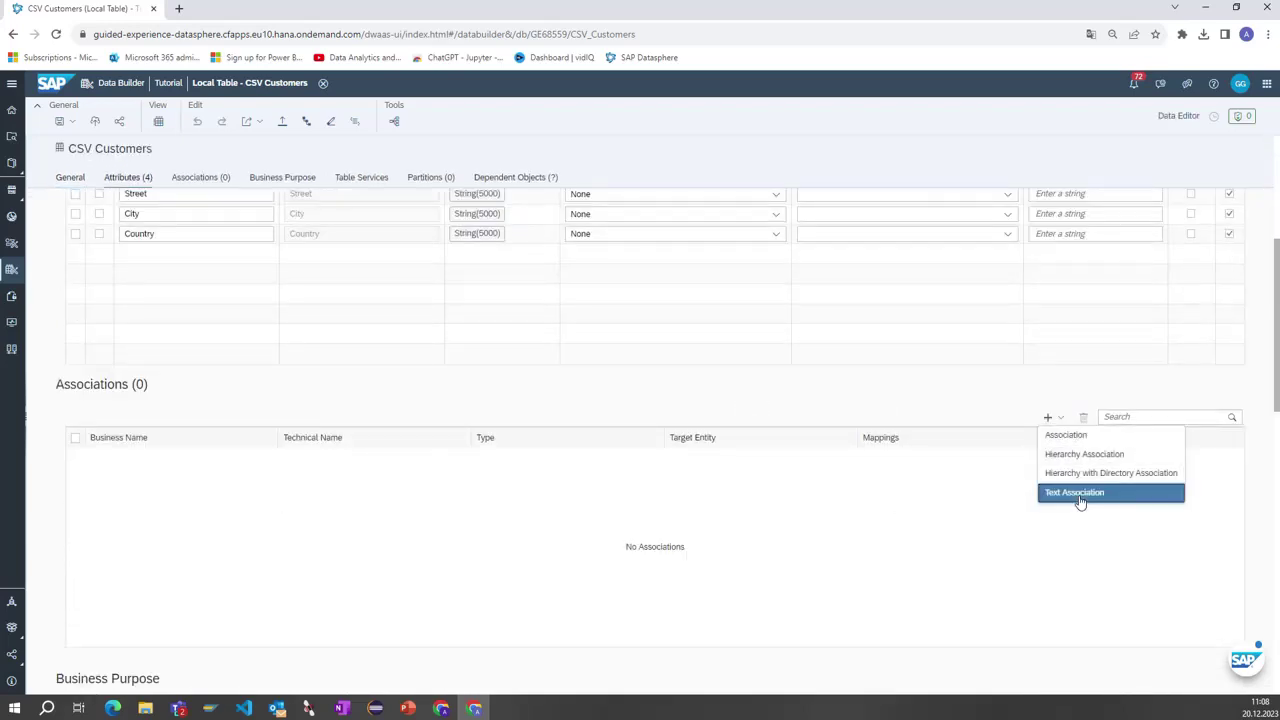
{"action": "left_click", "coordinate": [1078, 493]}
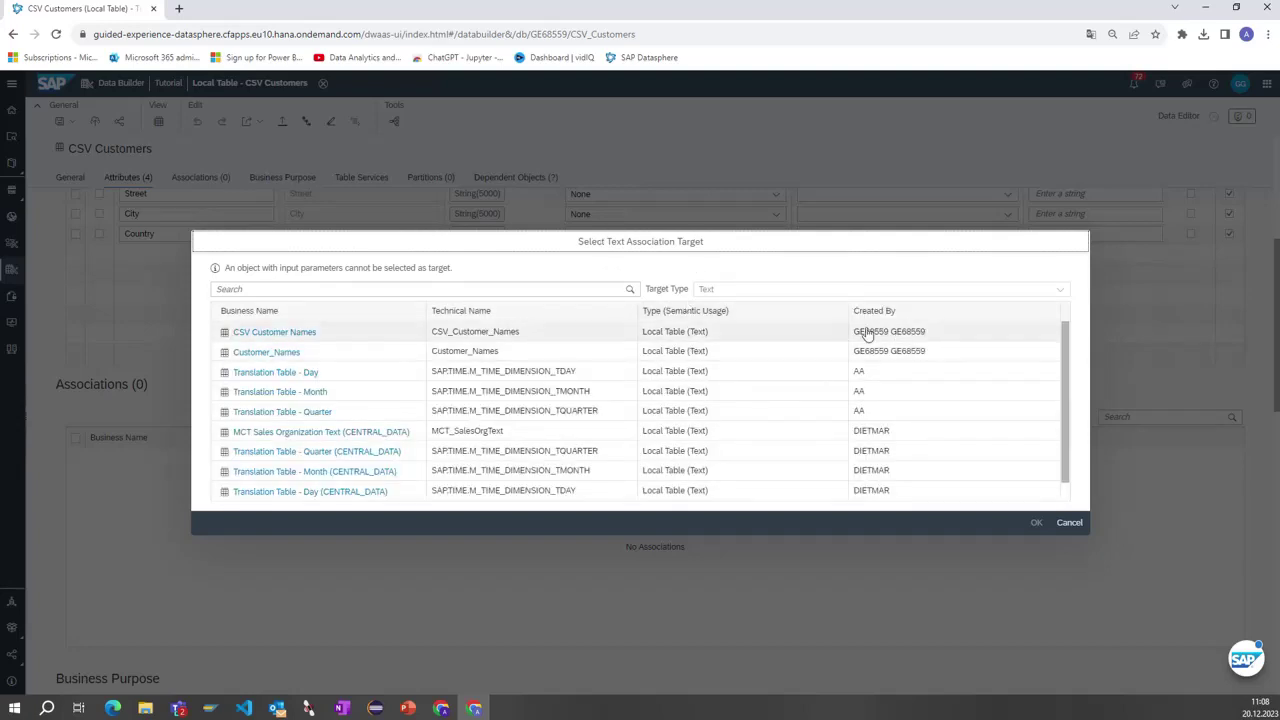
{"action": "left_click", "coordinate": [716, 338]}
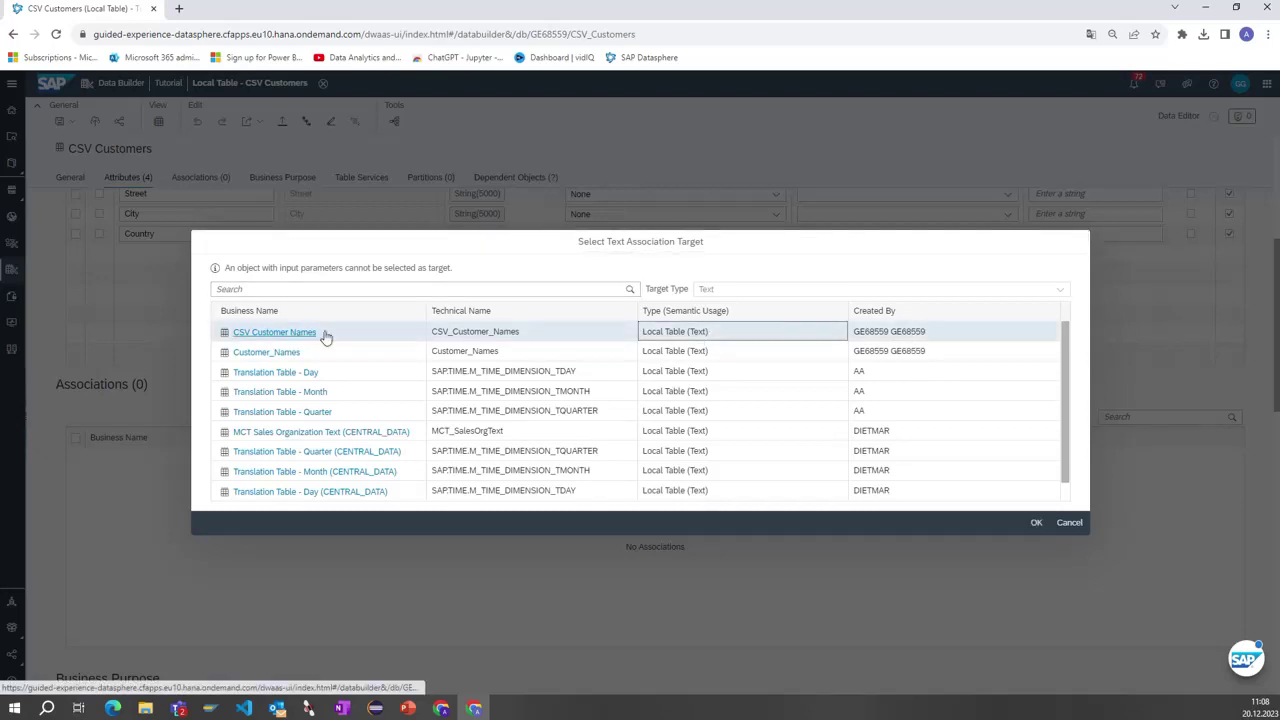
{"action": "left_click", "coordinate": [1036, 523]}
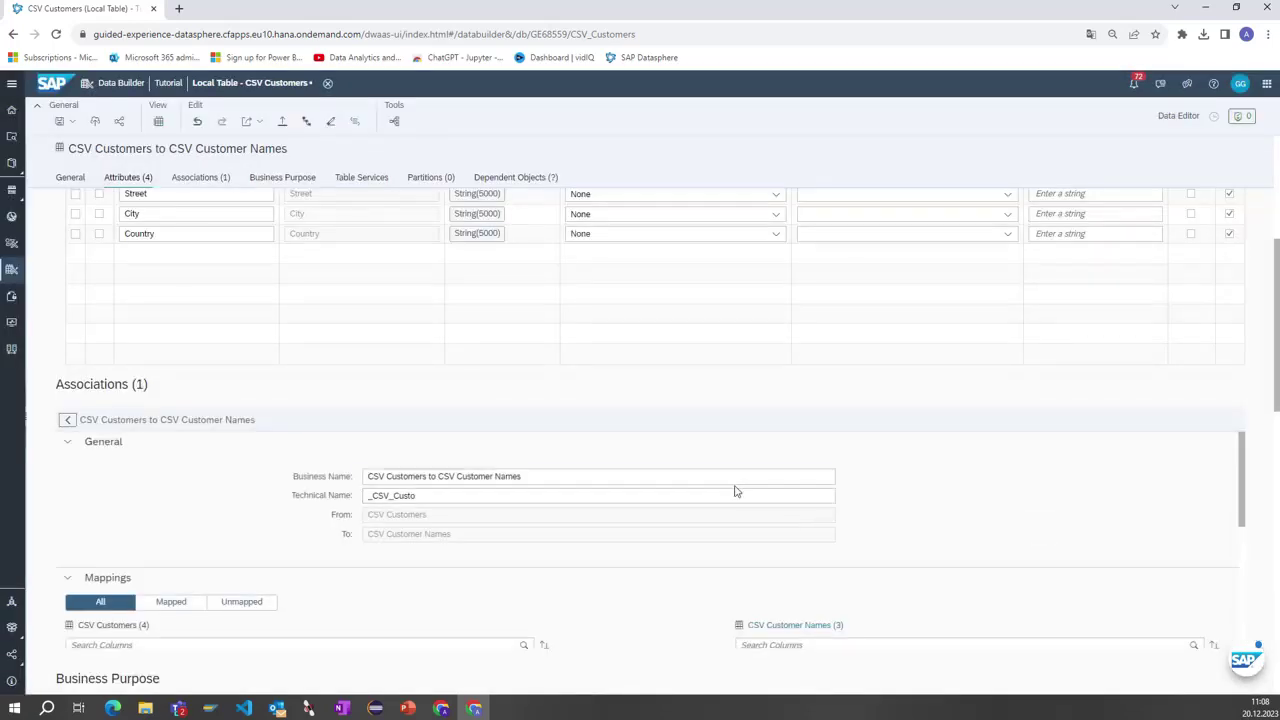
{"action": "scroll", "coordinate": [734, 486], "scroll_direction": "down", "scroll_amount": 2}
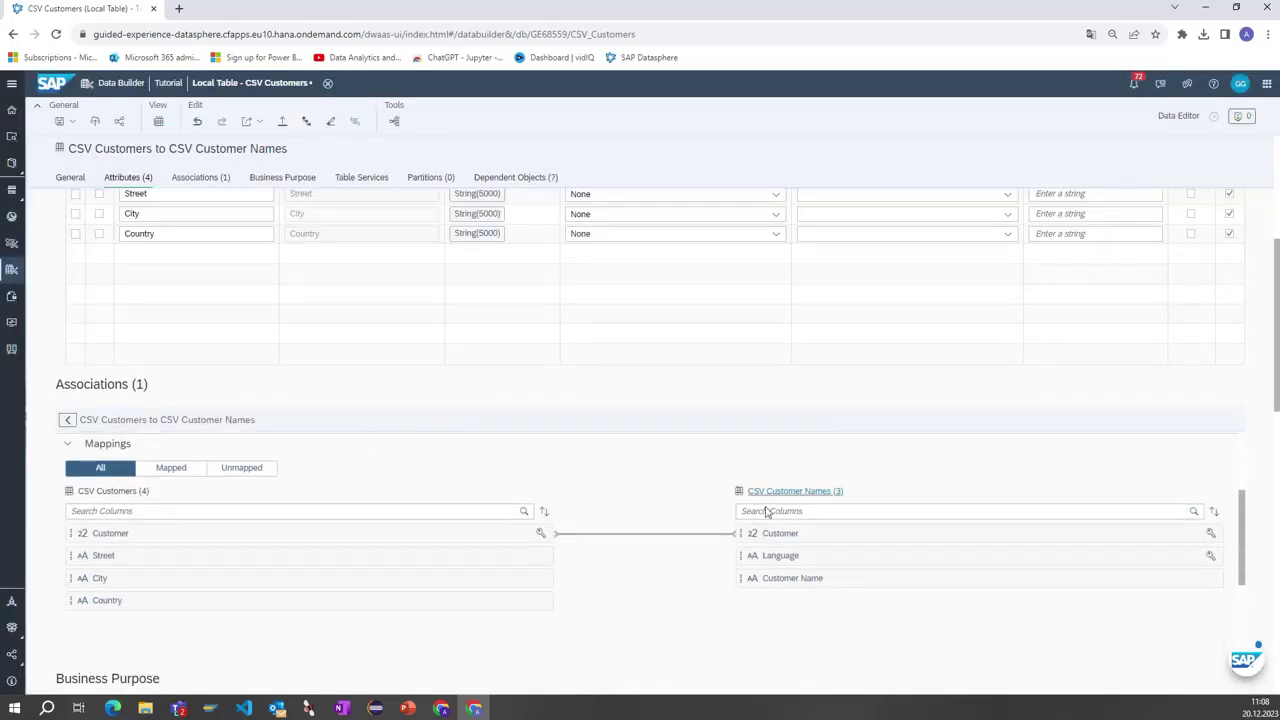
{"action": "scroll", "coordinate": [532, 475], "scroll_direction": "up", "scroll_amount": 2}
{"action": "scroll", "coordinate": [529, 474], "scroll_direction": "up", "scroll_amount": 1}
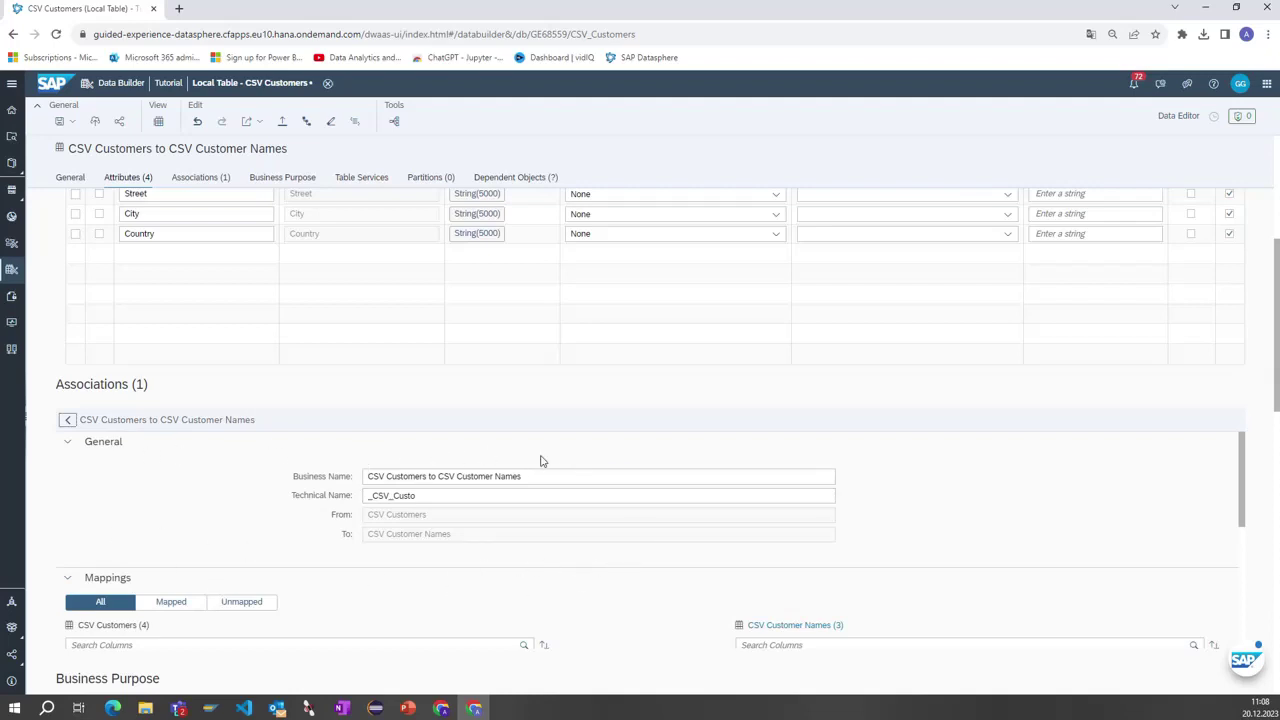
Step: Review the column mappings of the text association to CSV Customer Names and deploy the CSV Customers table
{"action": "scroll", "coordinate": [574, 483], "scroll_direction": "down", "scroll_amount": 3}
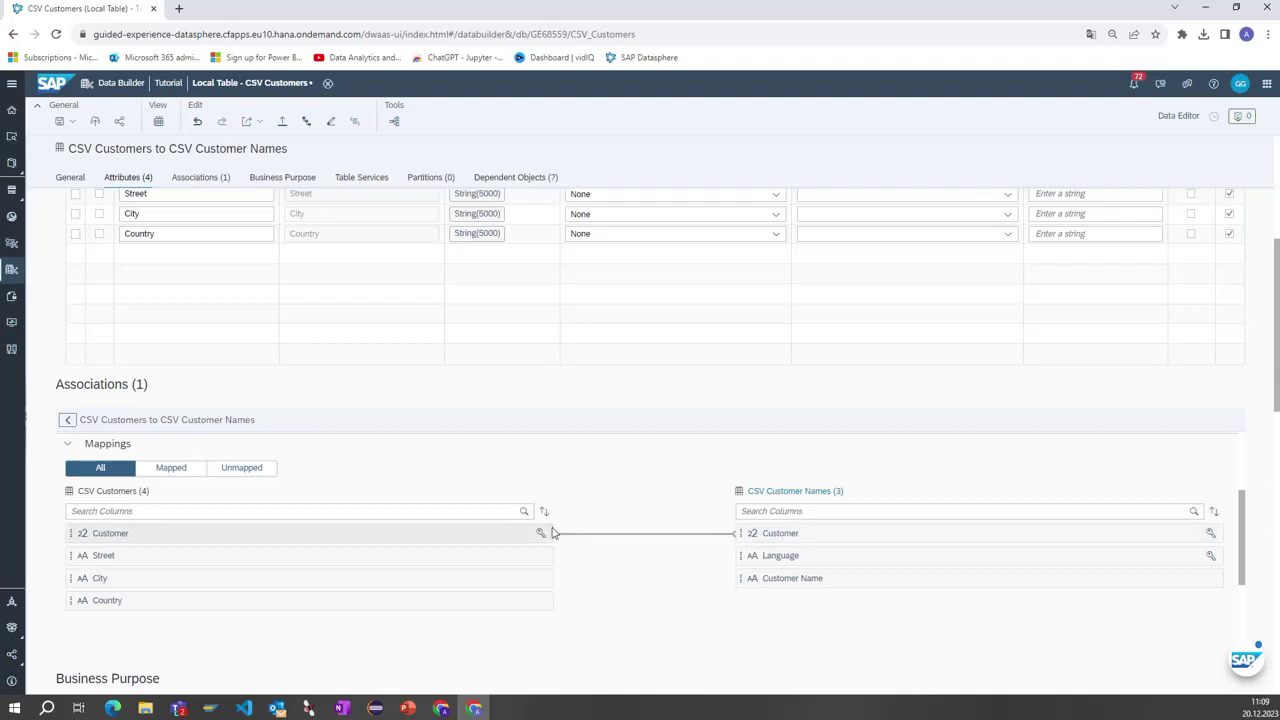
{"action": "scroll", "coordinate": [553, 532], "scroll_direction": "up", "scroll_amount": 1}
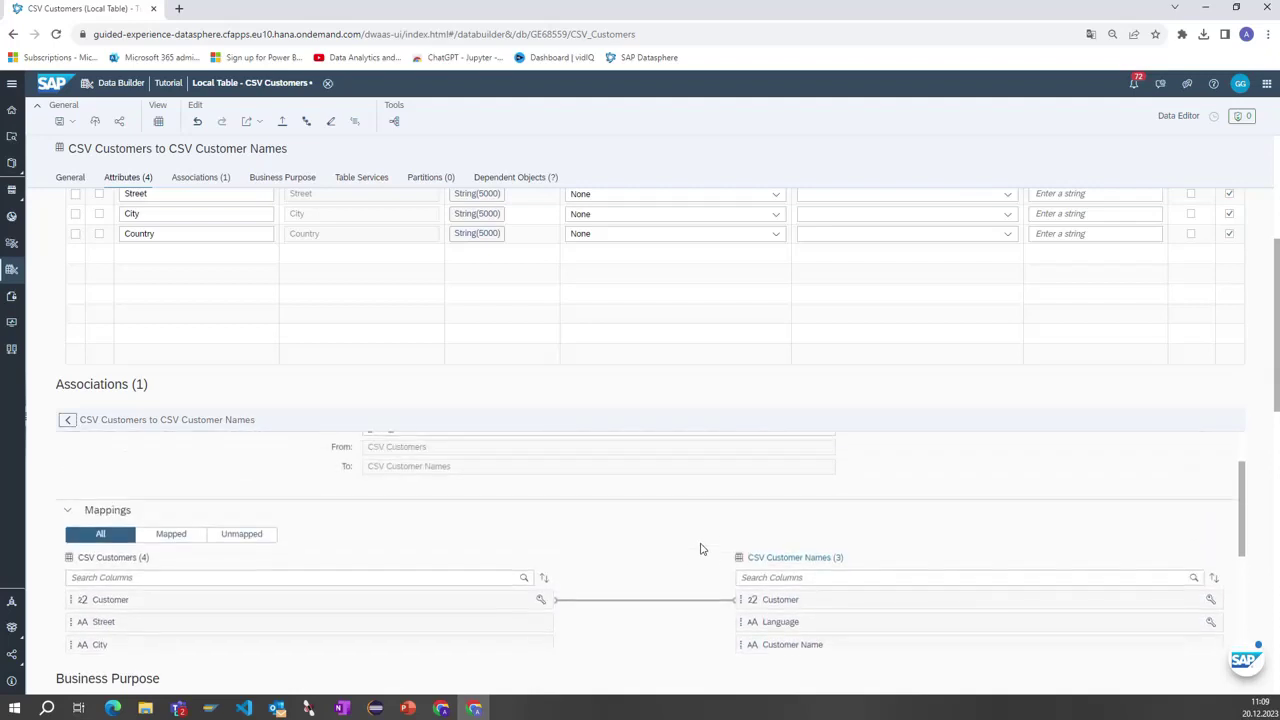
{"action": "scroll", "coordinate": [700, 548], "scroll_direction": "up", "scroll_amount": 3}
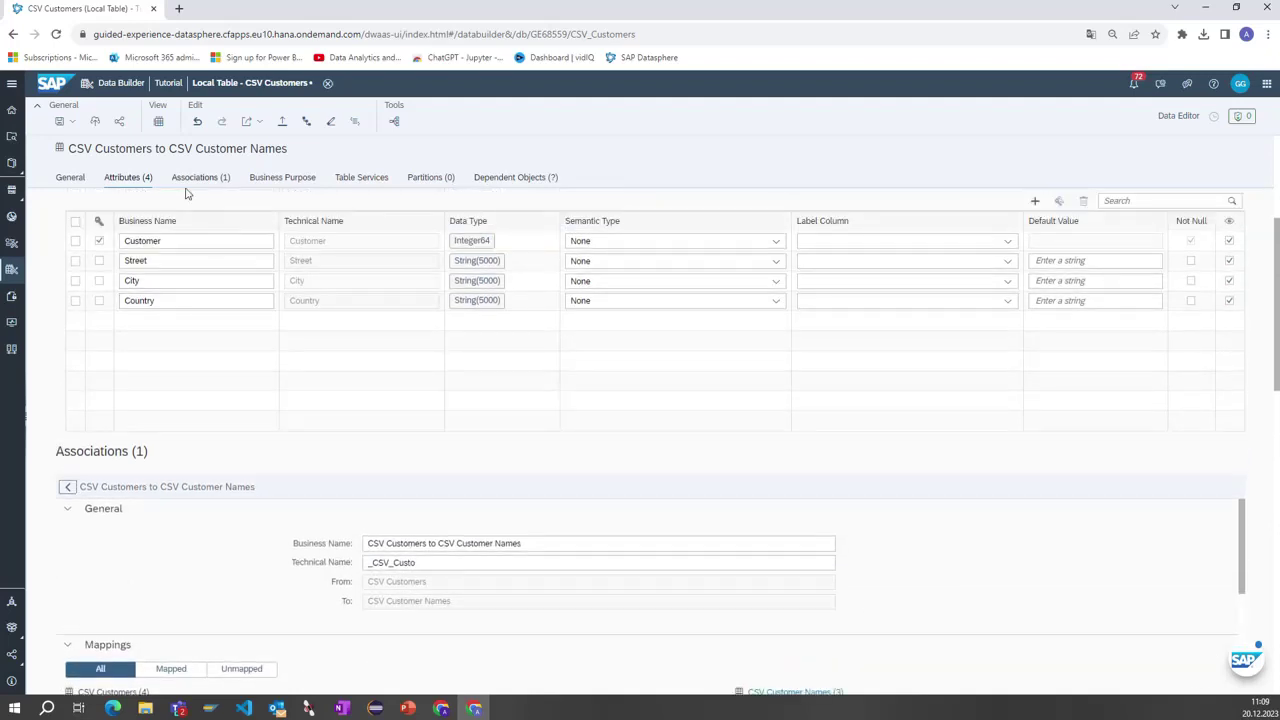
{"action": "left_click", "coordinate": [95, 121]}
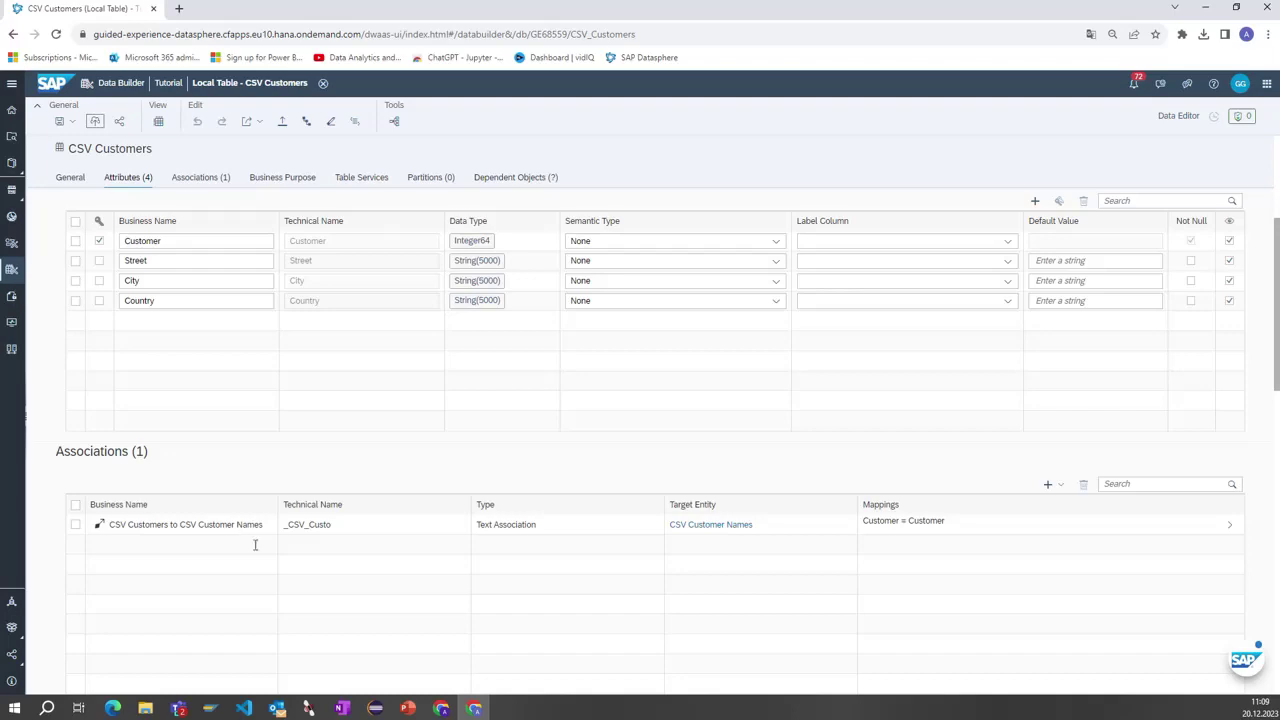
Step: Close the CSV Customers table and filter the Tutorial space's file list to tables only
{"action": "left_click", "coordinate": [323, 84]}
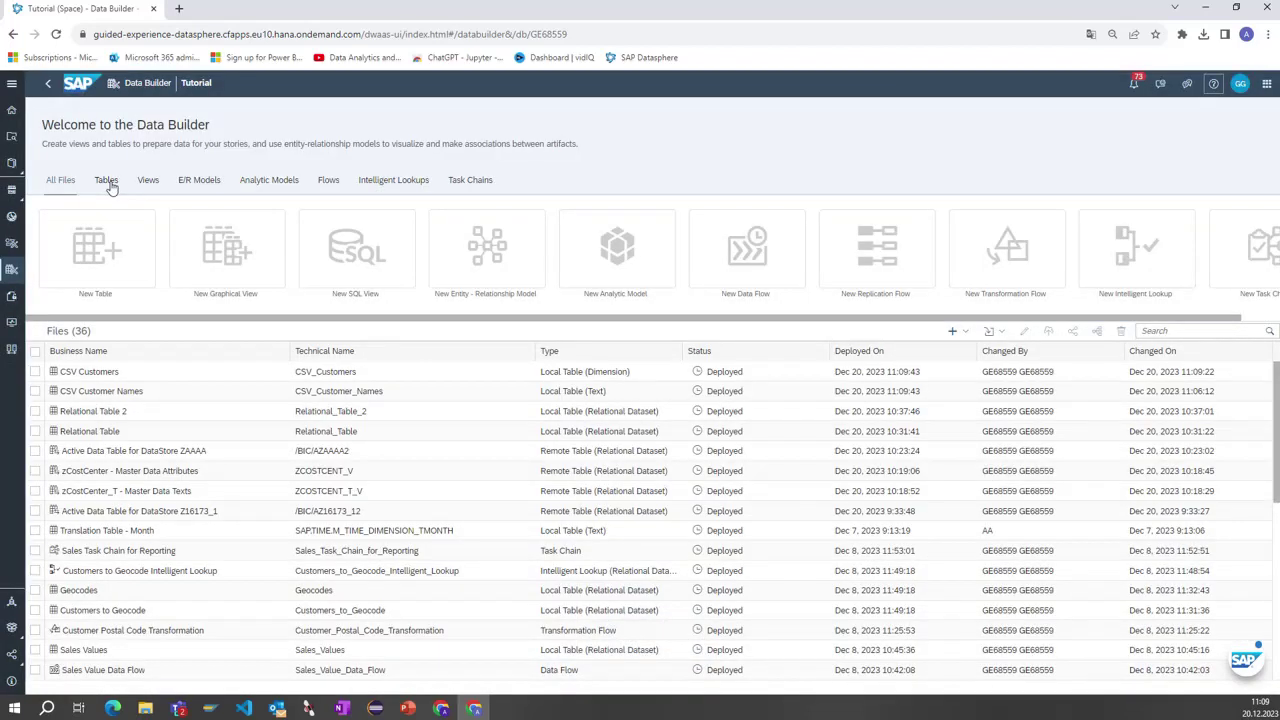
{"action": "left_click", "coordinate": [108, 183]}
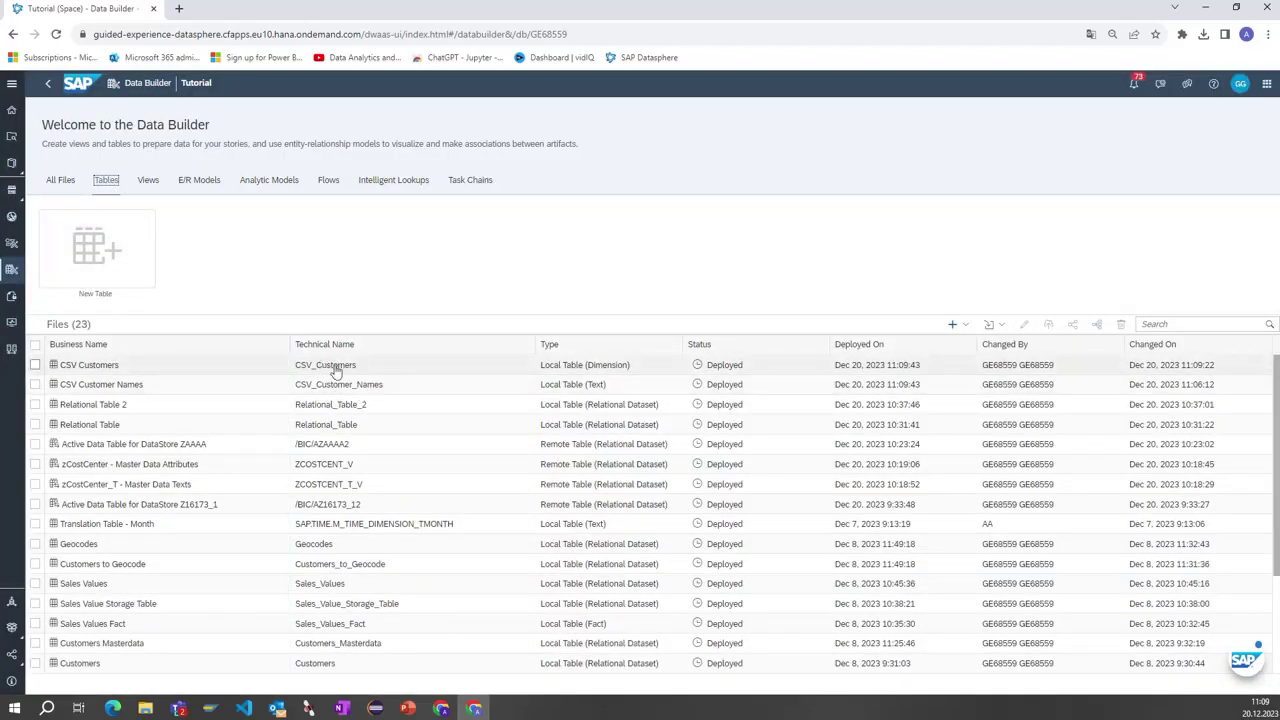